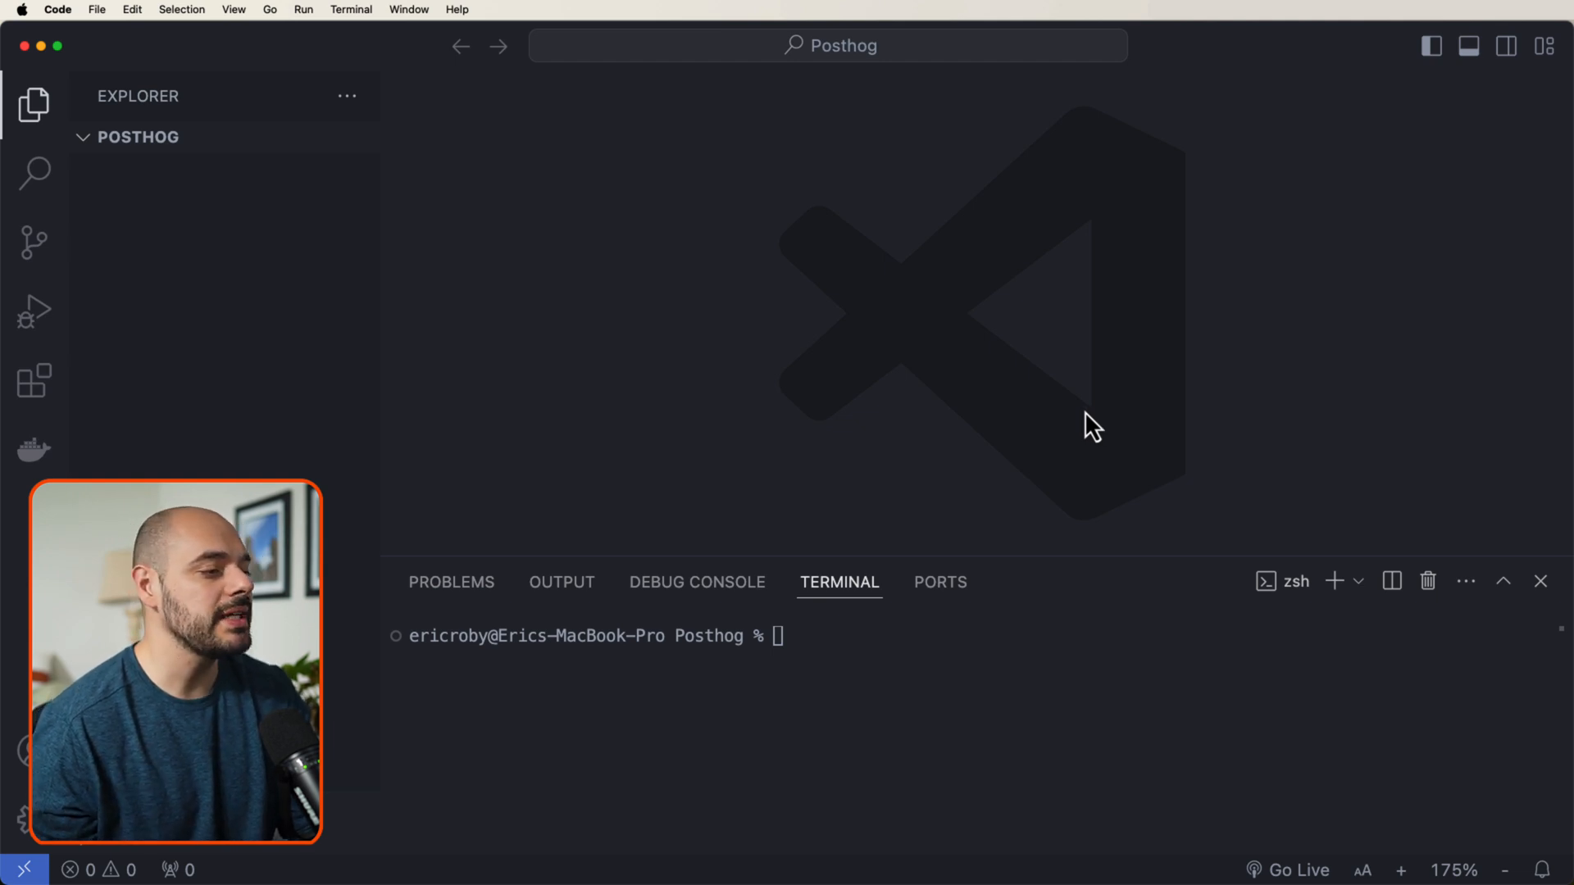
pyautogui.click(873, 636)
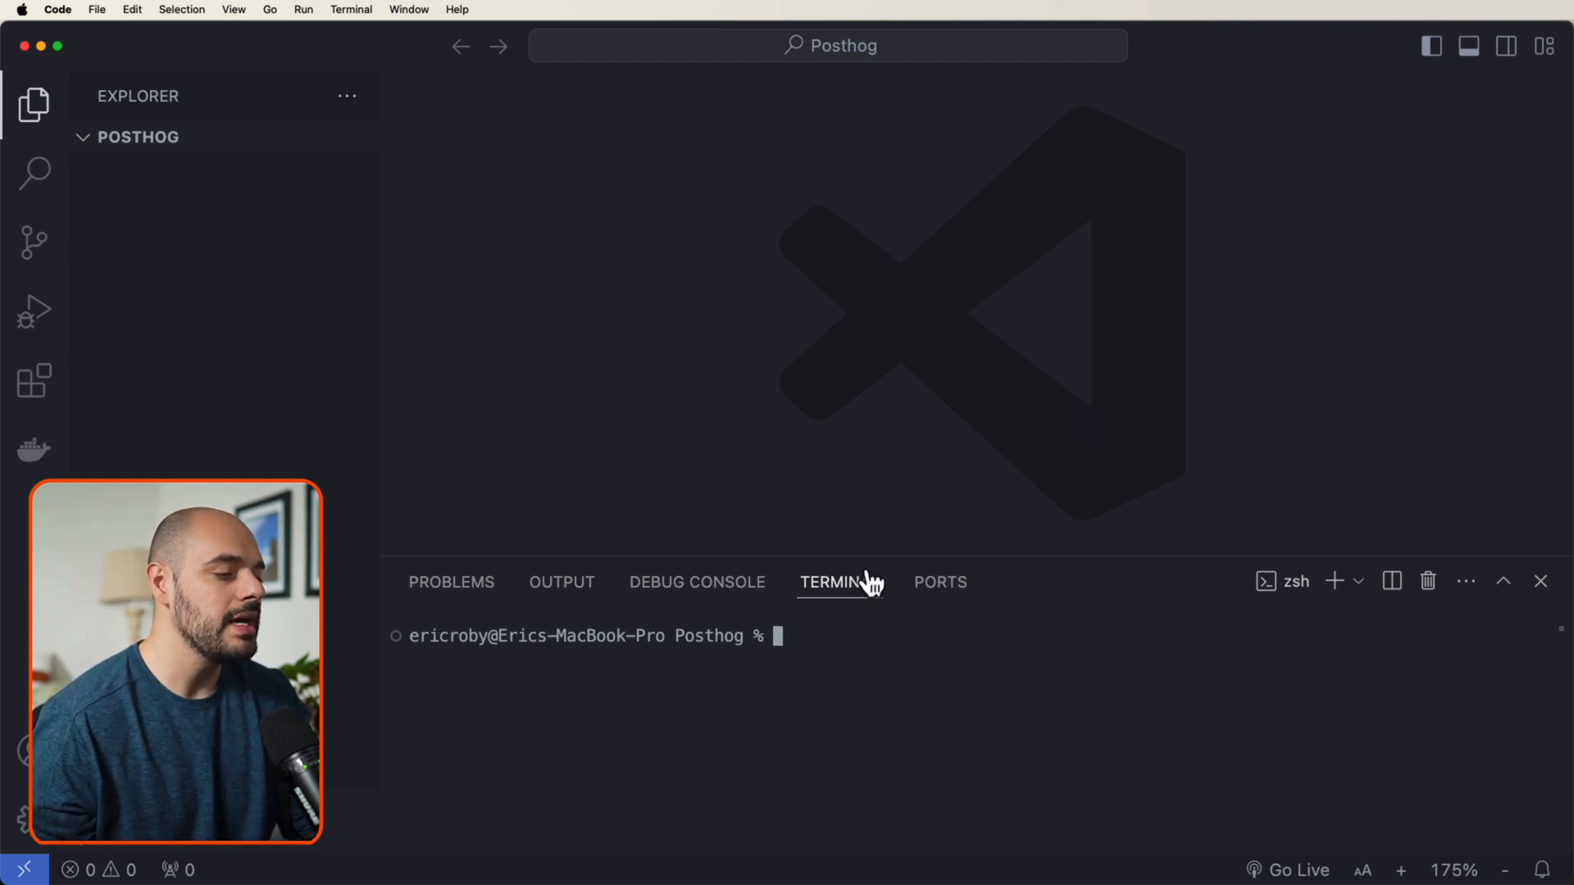
pyautogui.write('npm install -g @angular/cli')
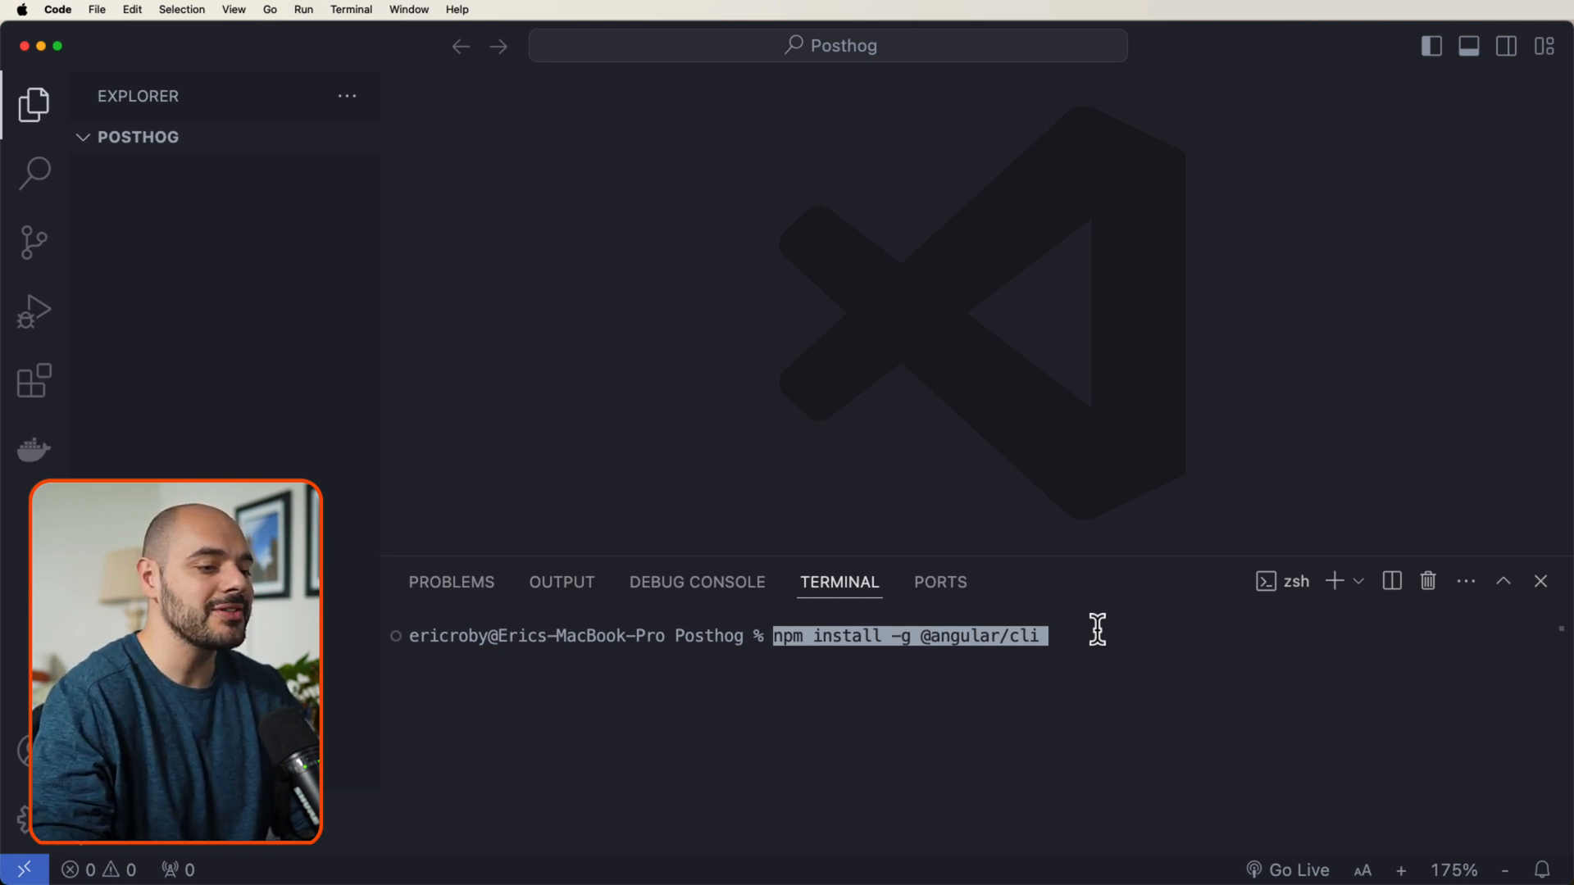
pyautogui.press('Return')
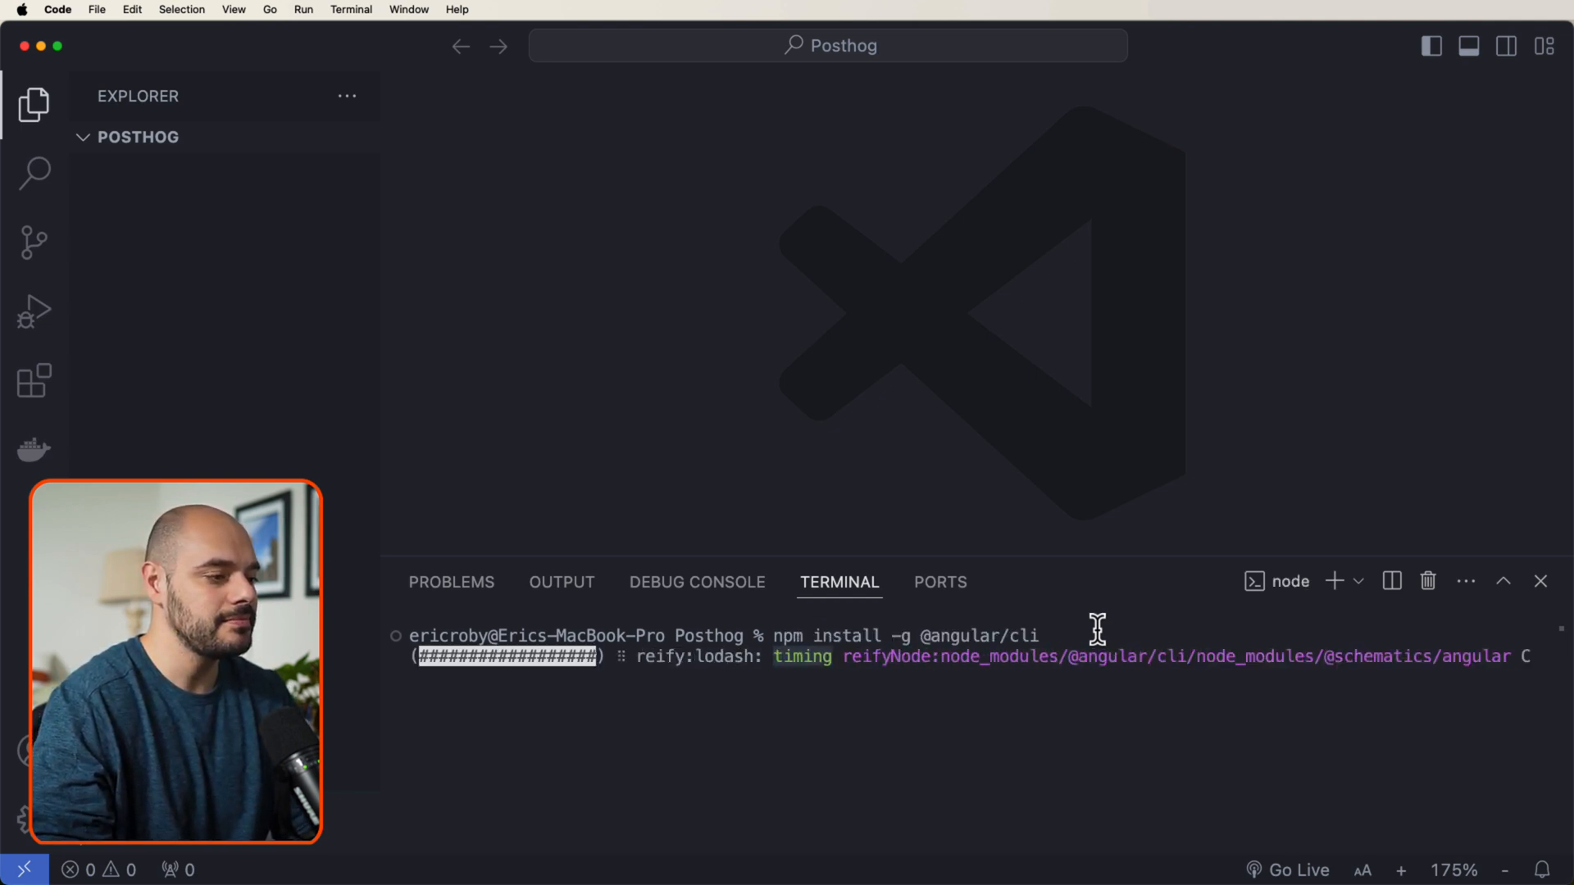
# - Create the angular-surveys project with ng new, choosing CSS and declining server-side rendering
pyautogui.write('ng new angular-surveys')
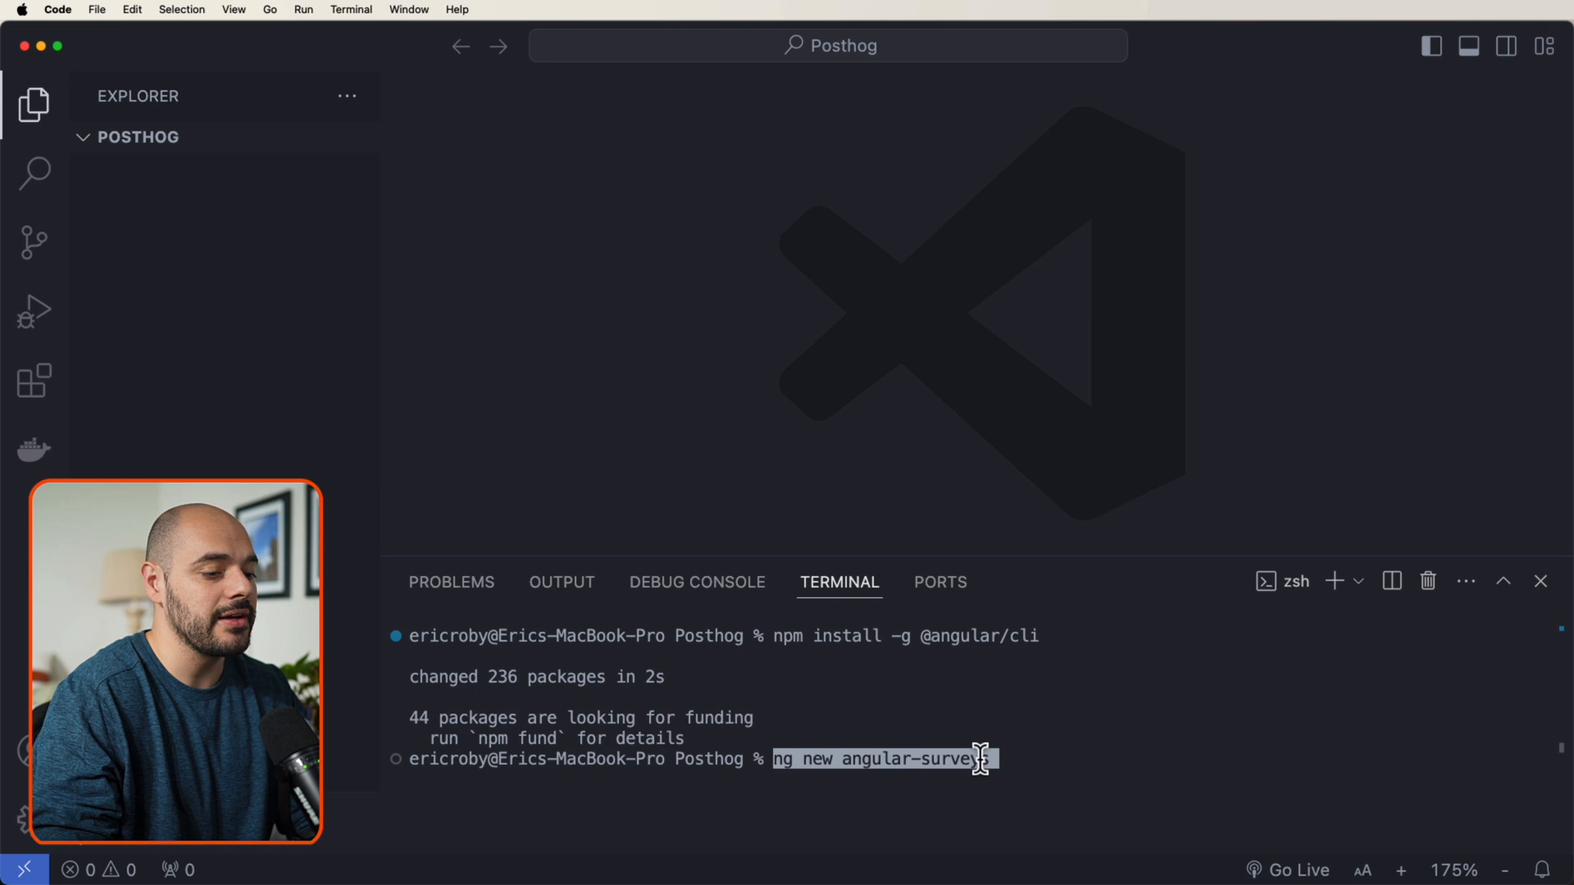
pyautogui.press('Return')
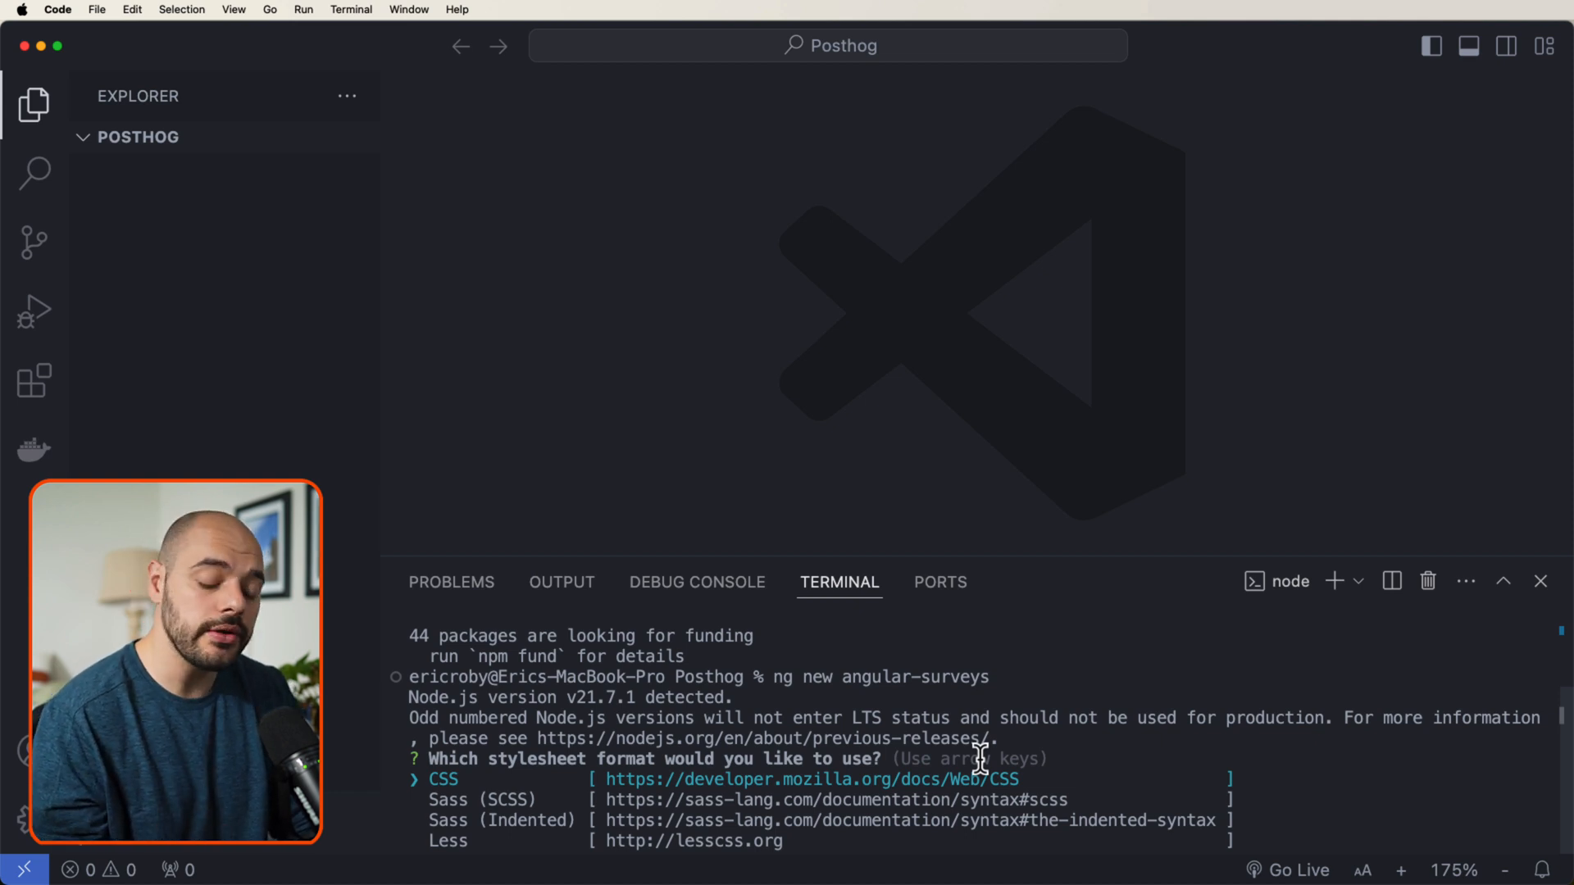
pyautogui.press('Return')
pyautogui.write('N')
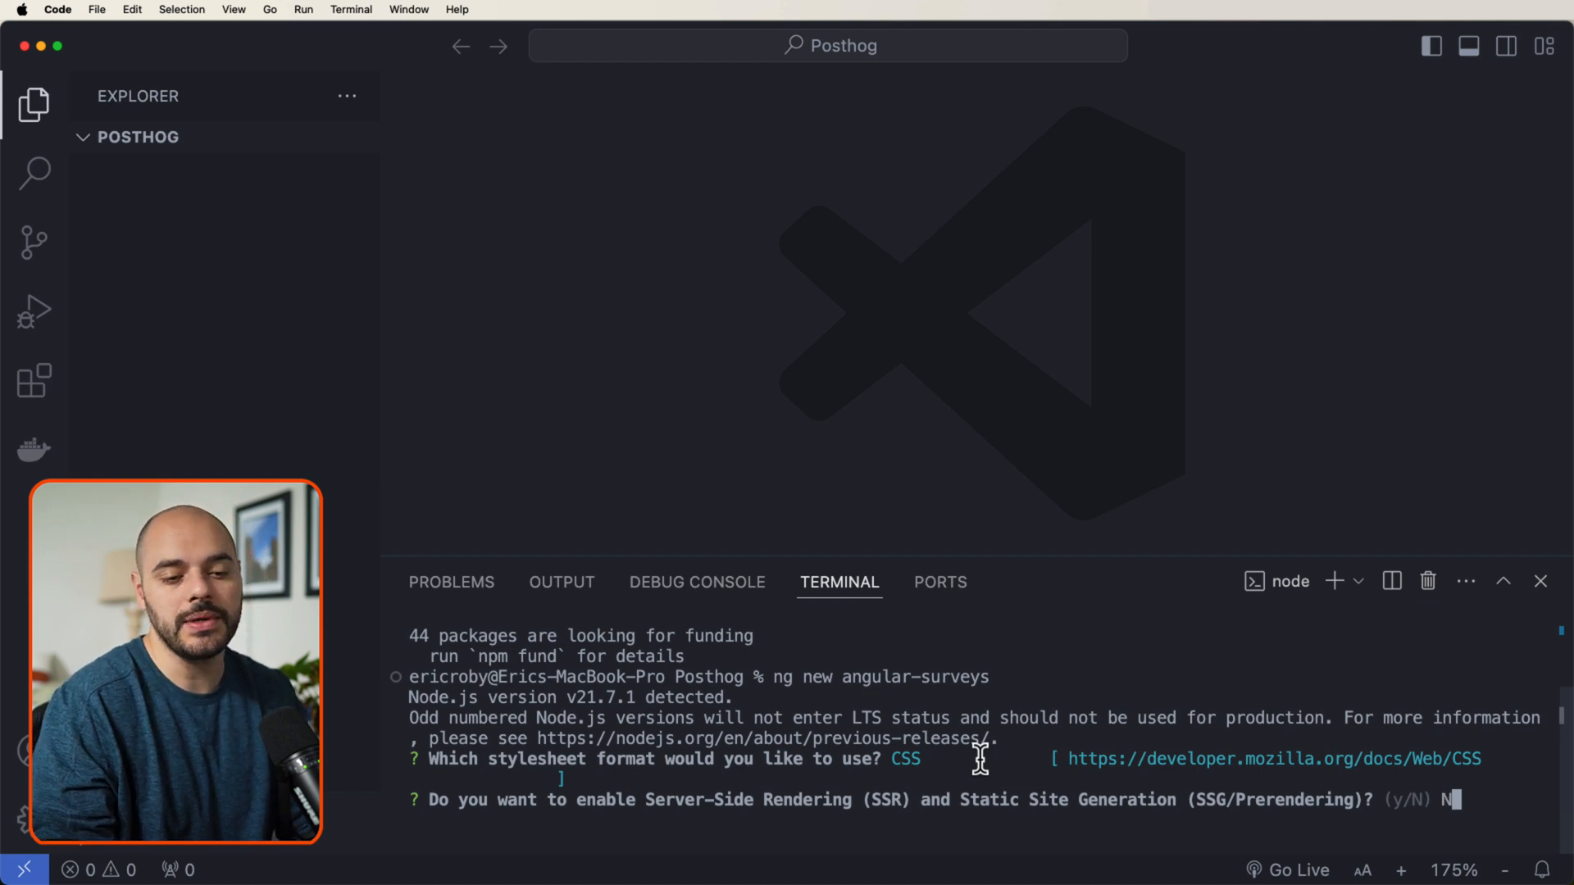
pyautogui.press('Return')
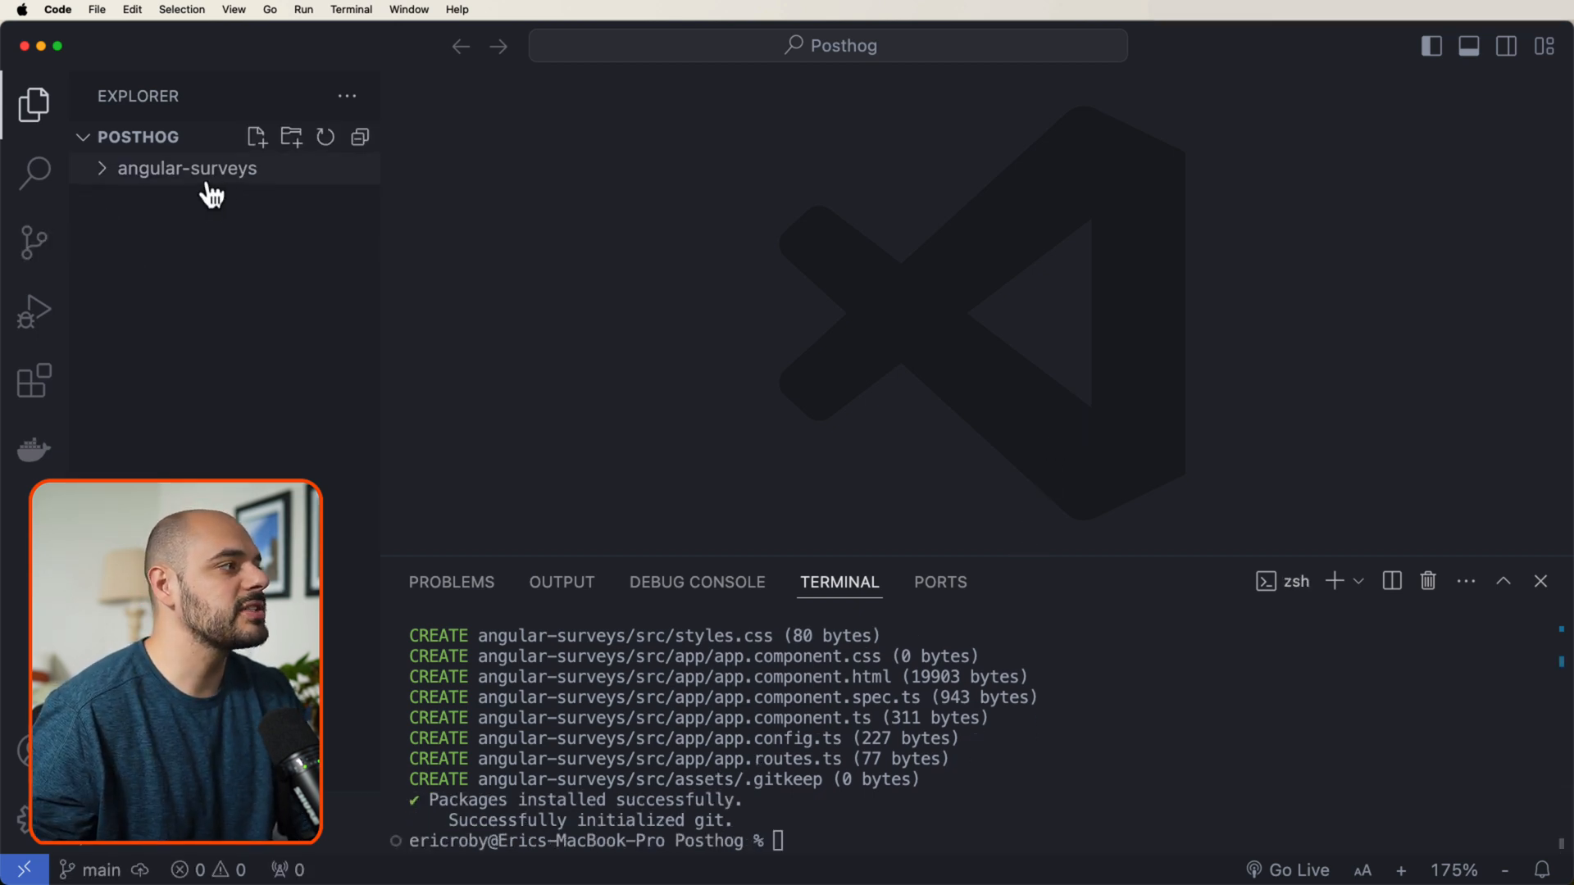
# - Replace app.component.html's placeholder template with the Angular Surveys heading snippet and save
pyautogui.click(104, 169)
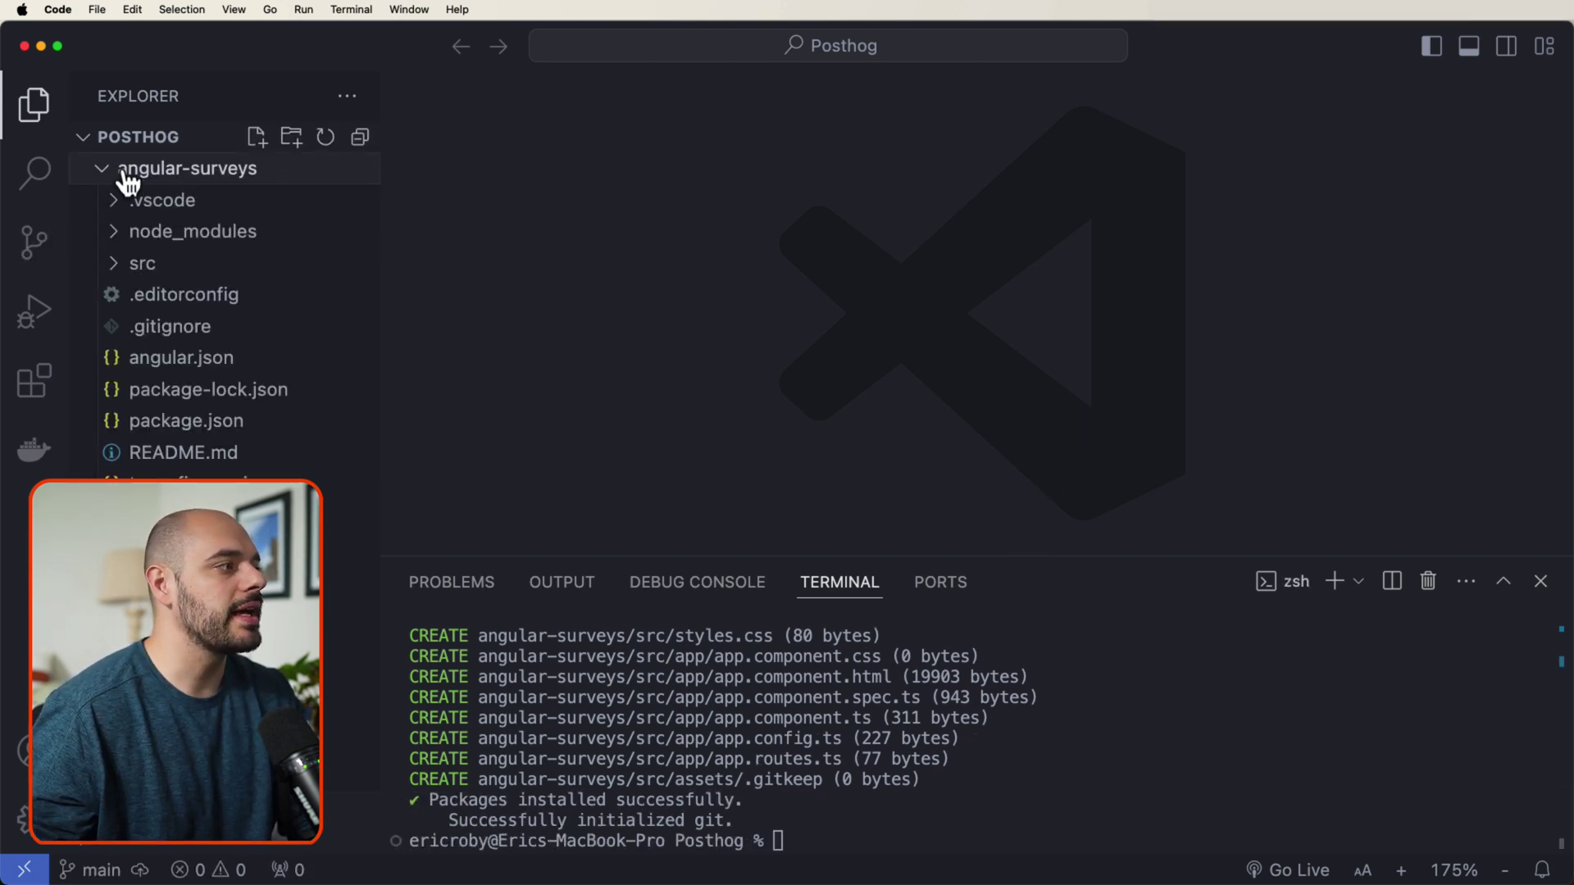
pyautogui.click(124, 268)
pyautogui.click(155, 294)
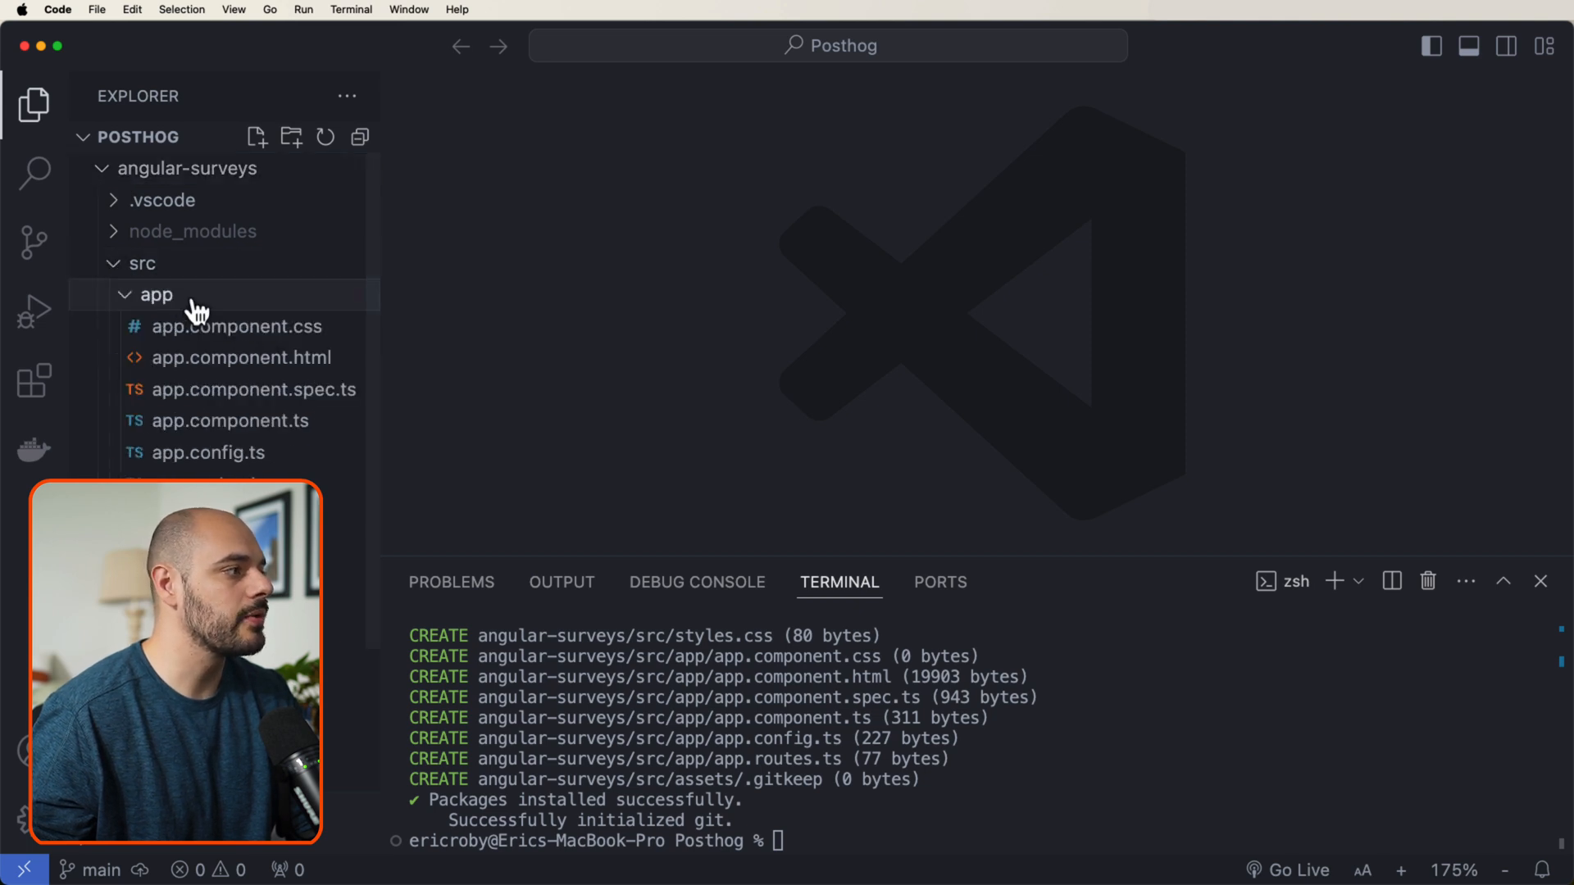
pyautogui.click(241, 358)
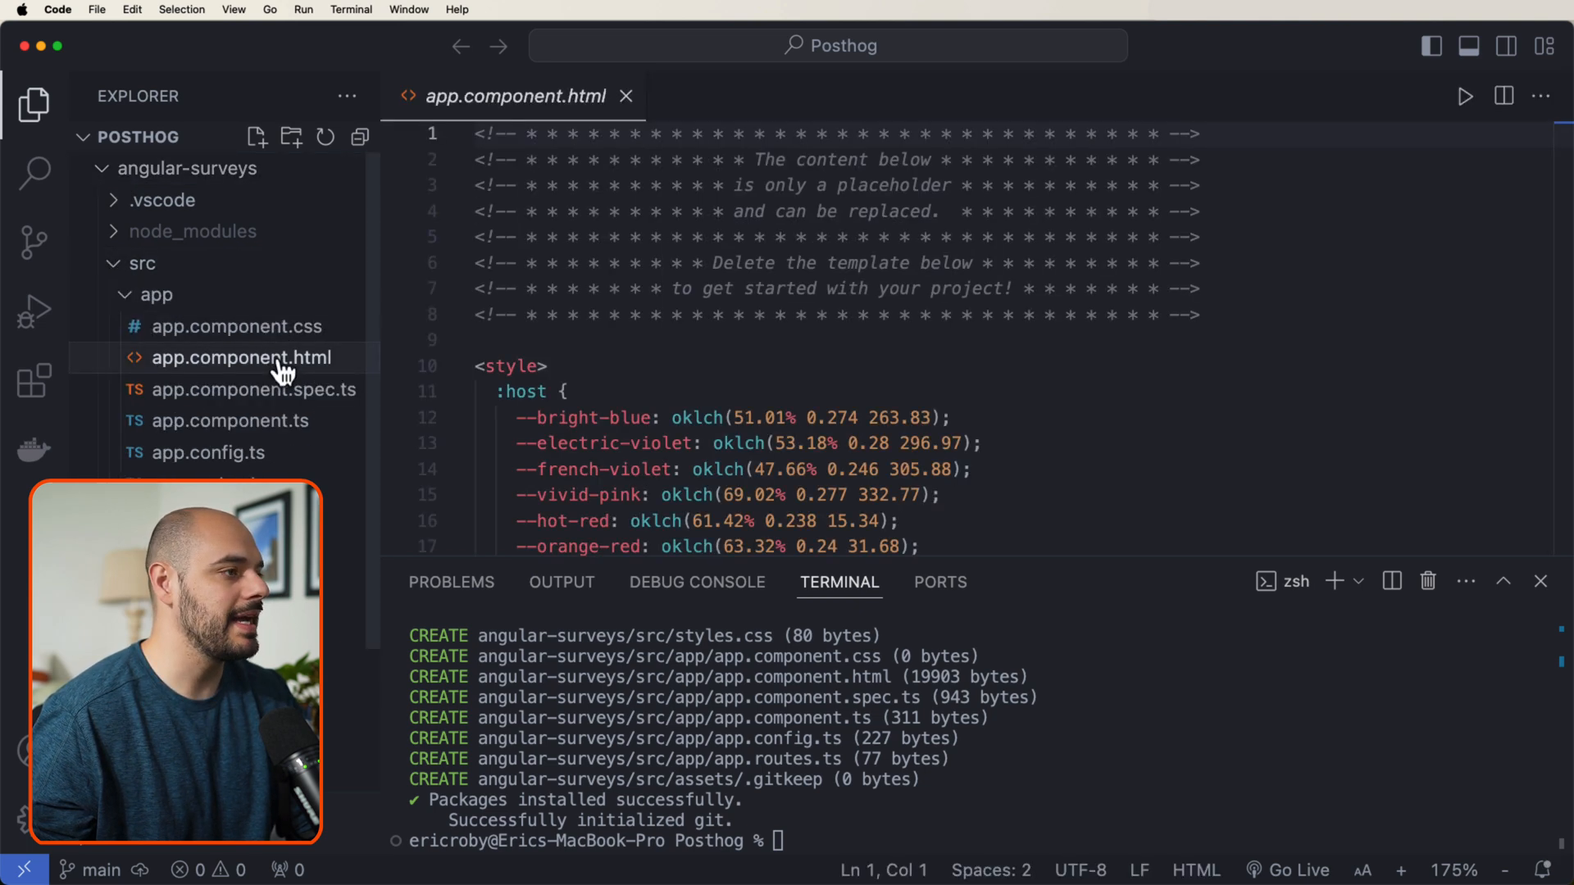
pyautogui.click(788, 366)
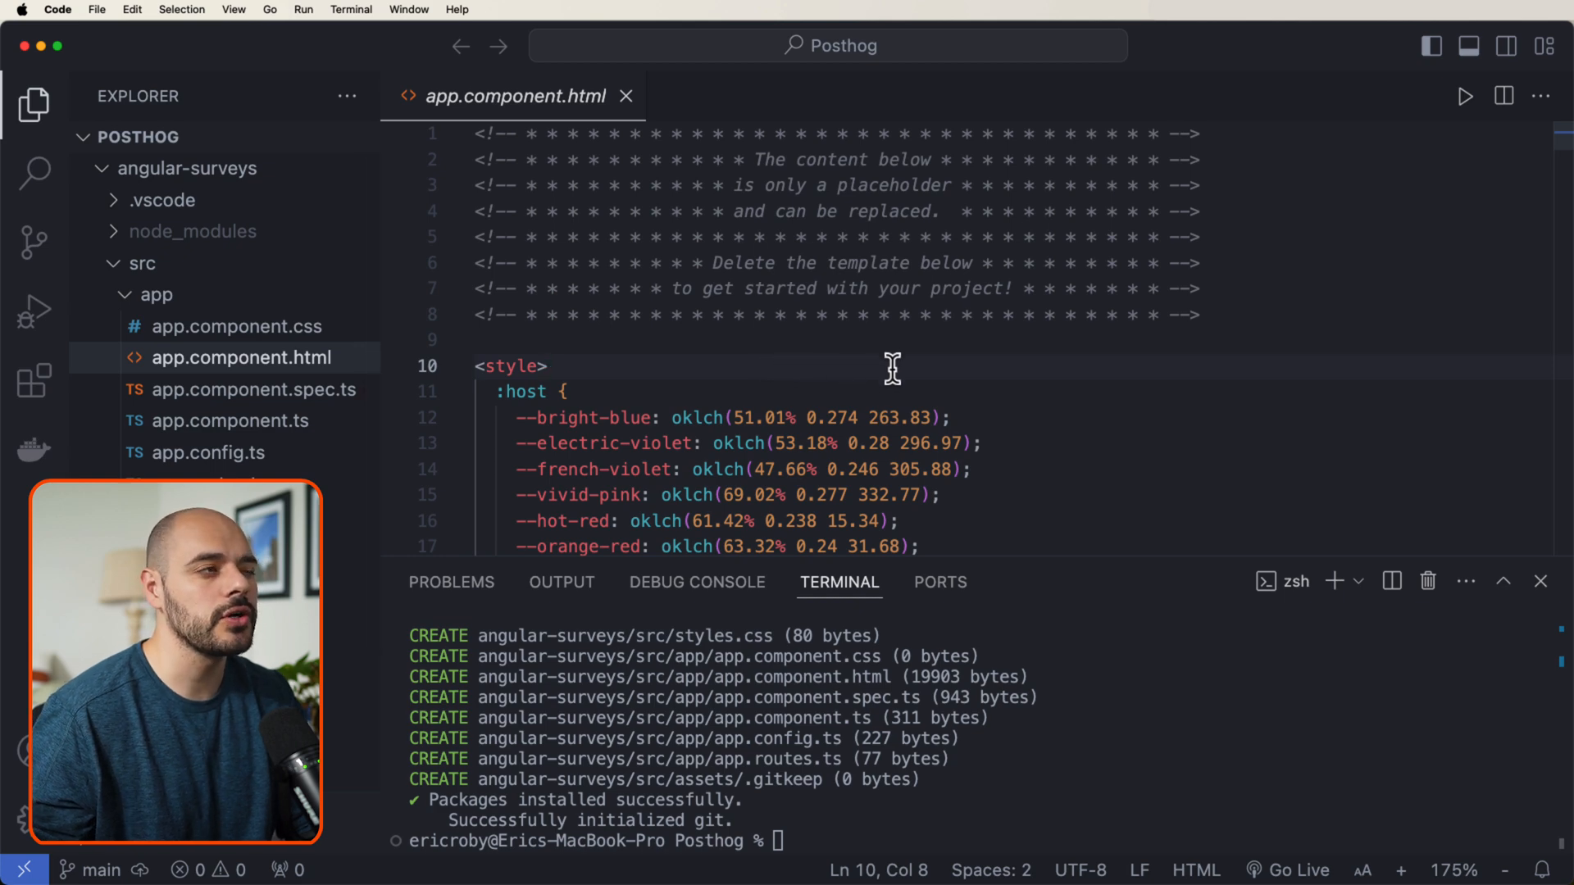
pyautogui.press('super+a')
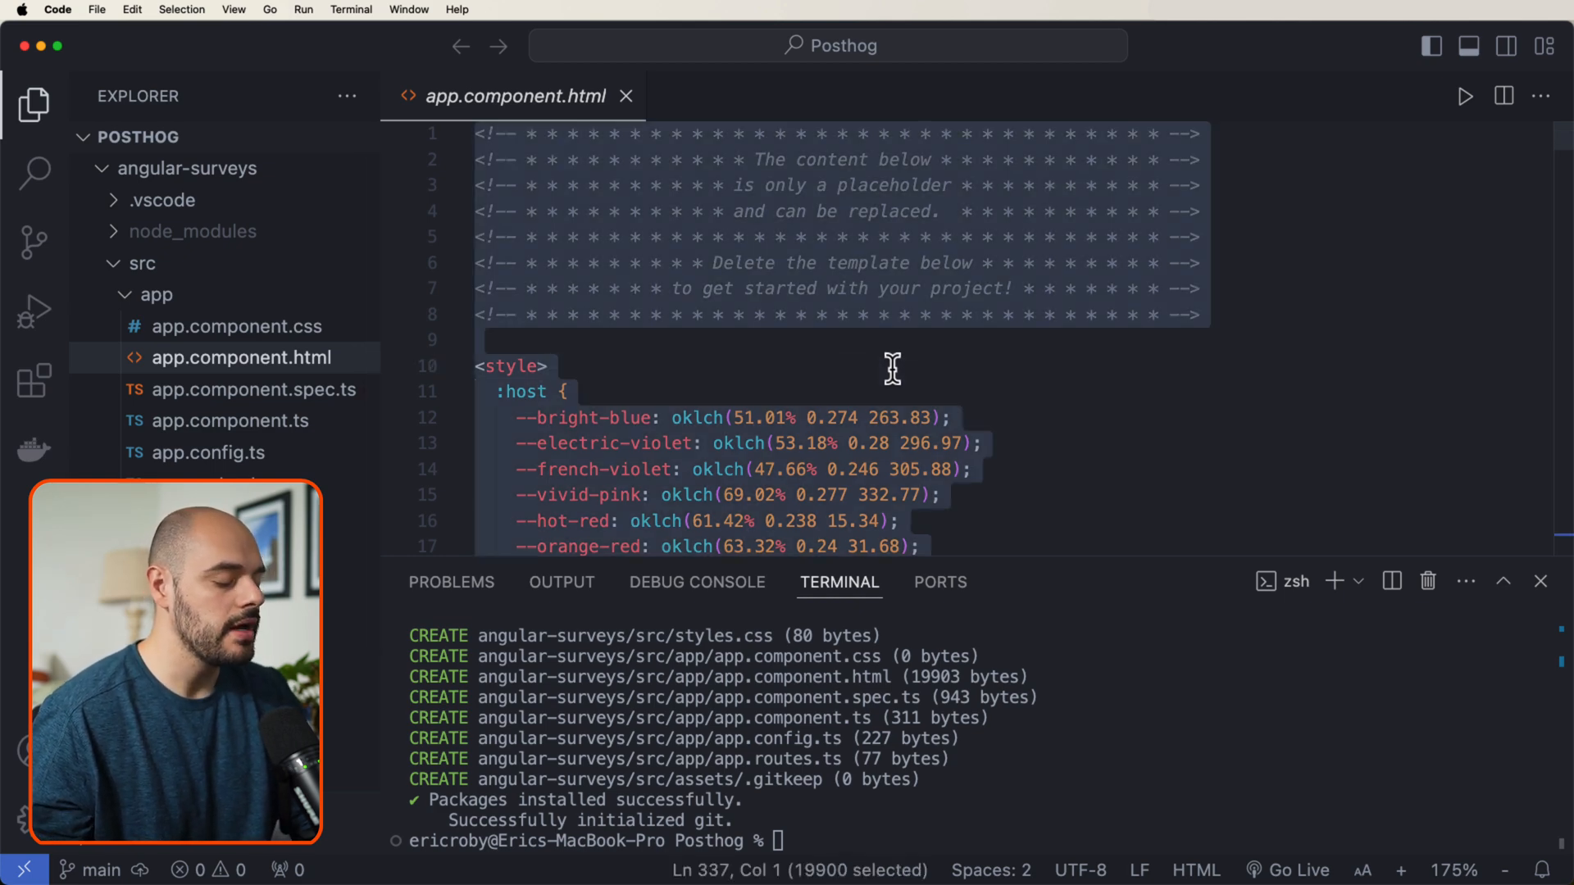
pyautogui.write('<div id="app">   <h1>Angular Surveys</h1> </div>')
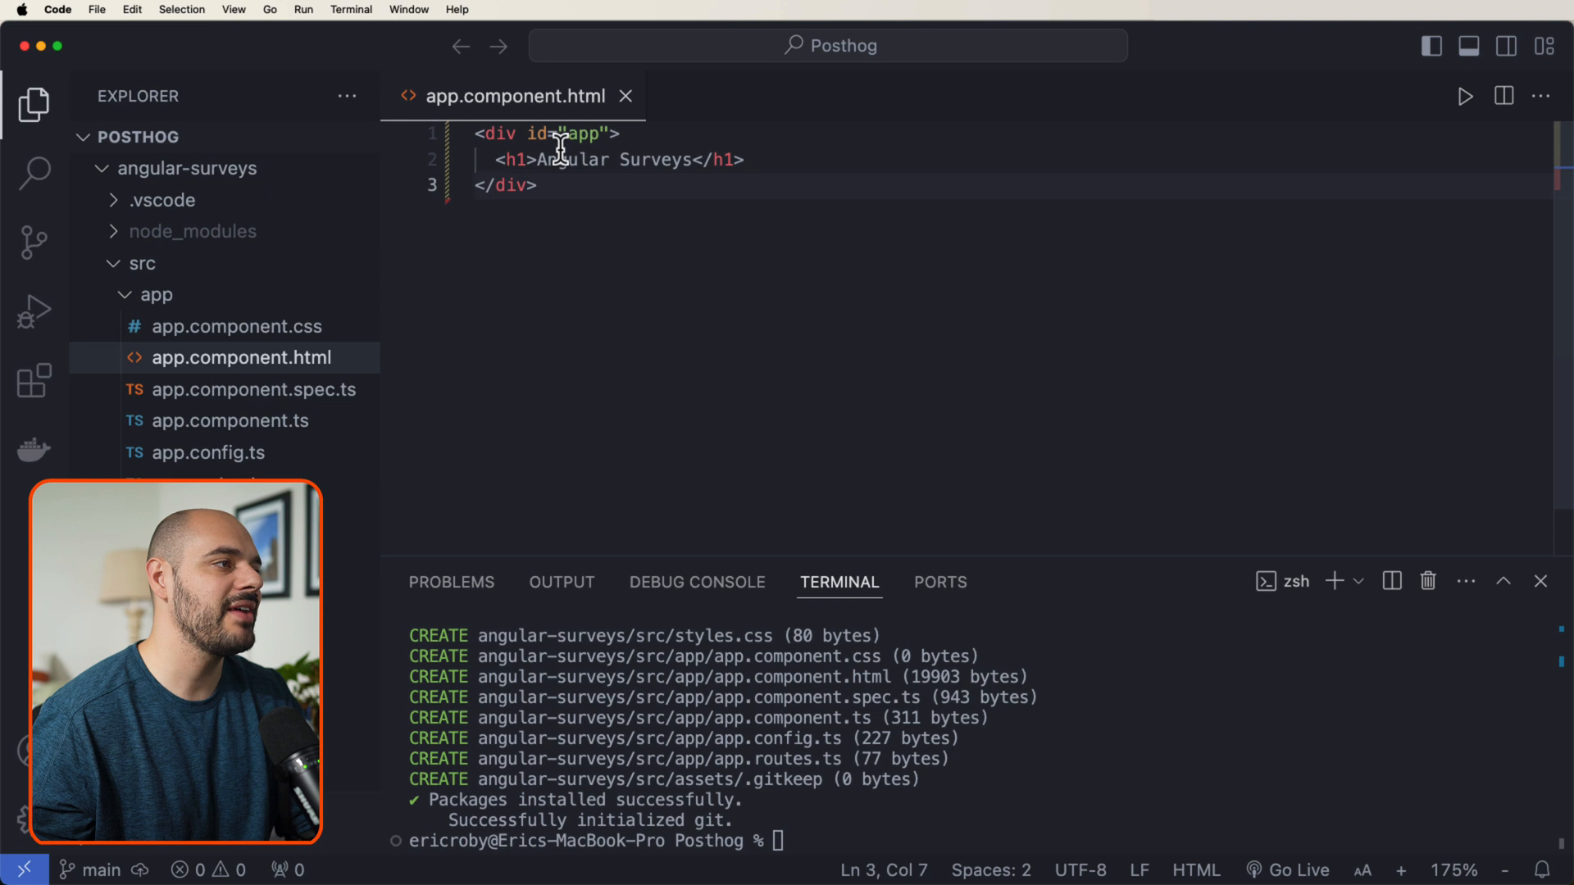
pyautogui.press('super+s')
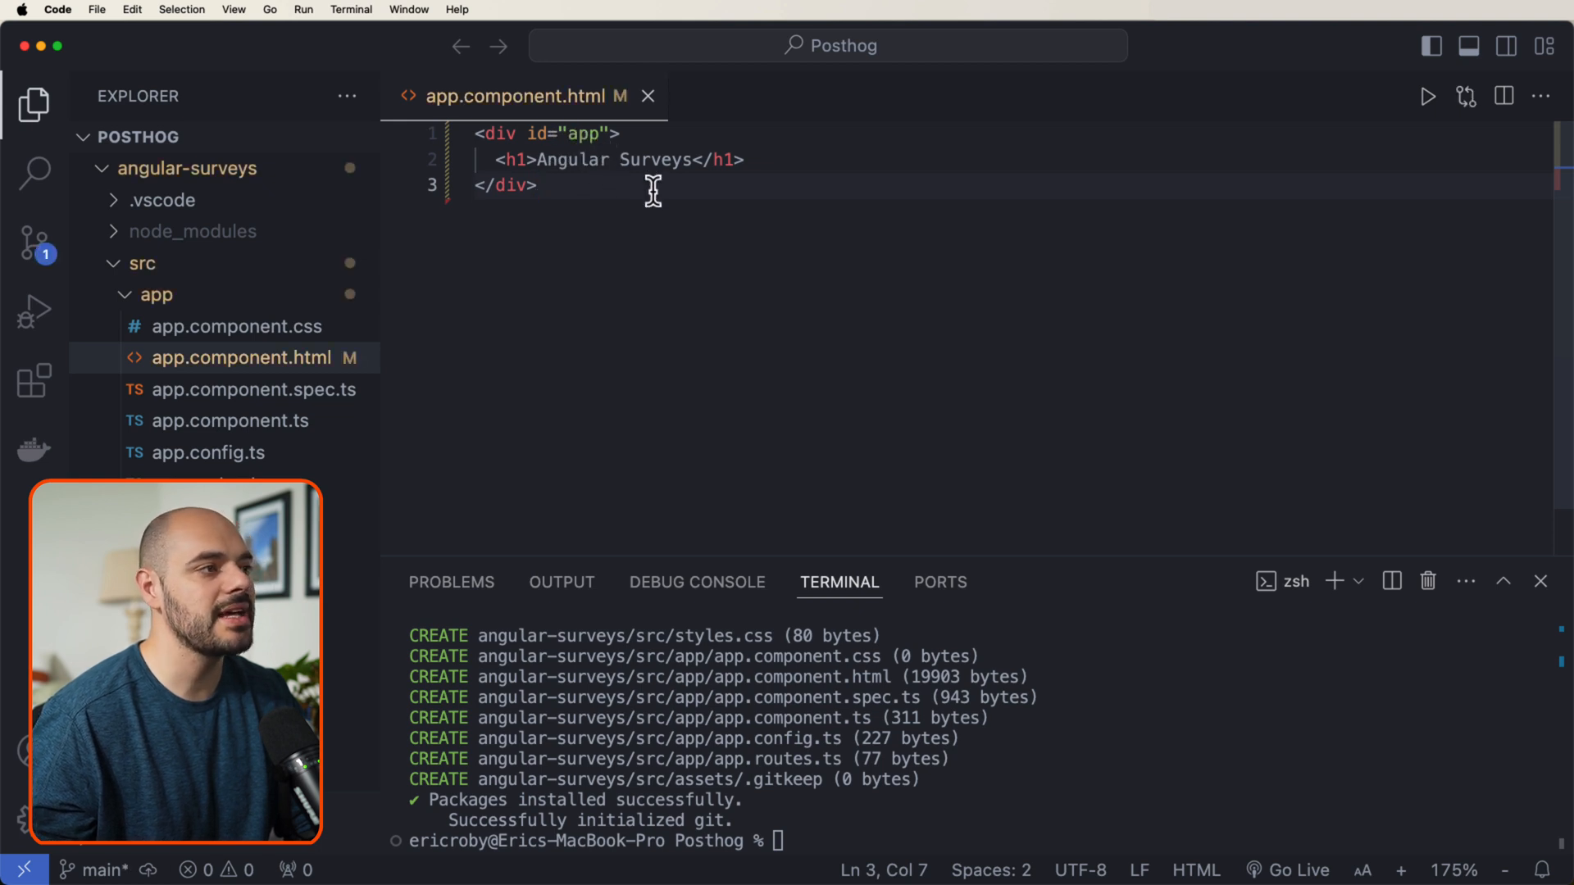
# - Move into the angular-surveys folder and start the dev server with ng serve
pyautogui.click(983, 822)
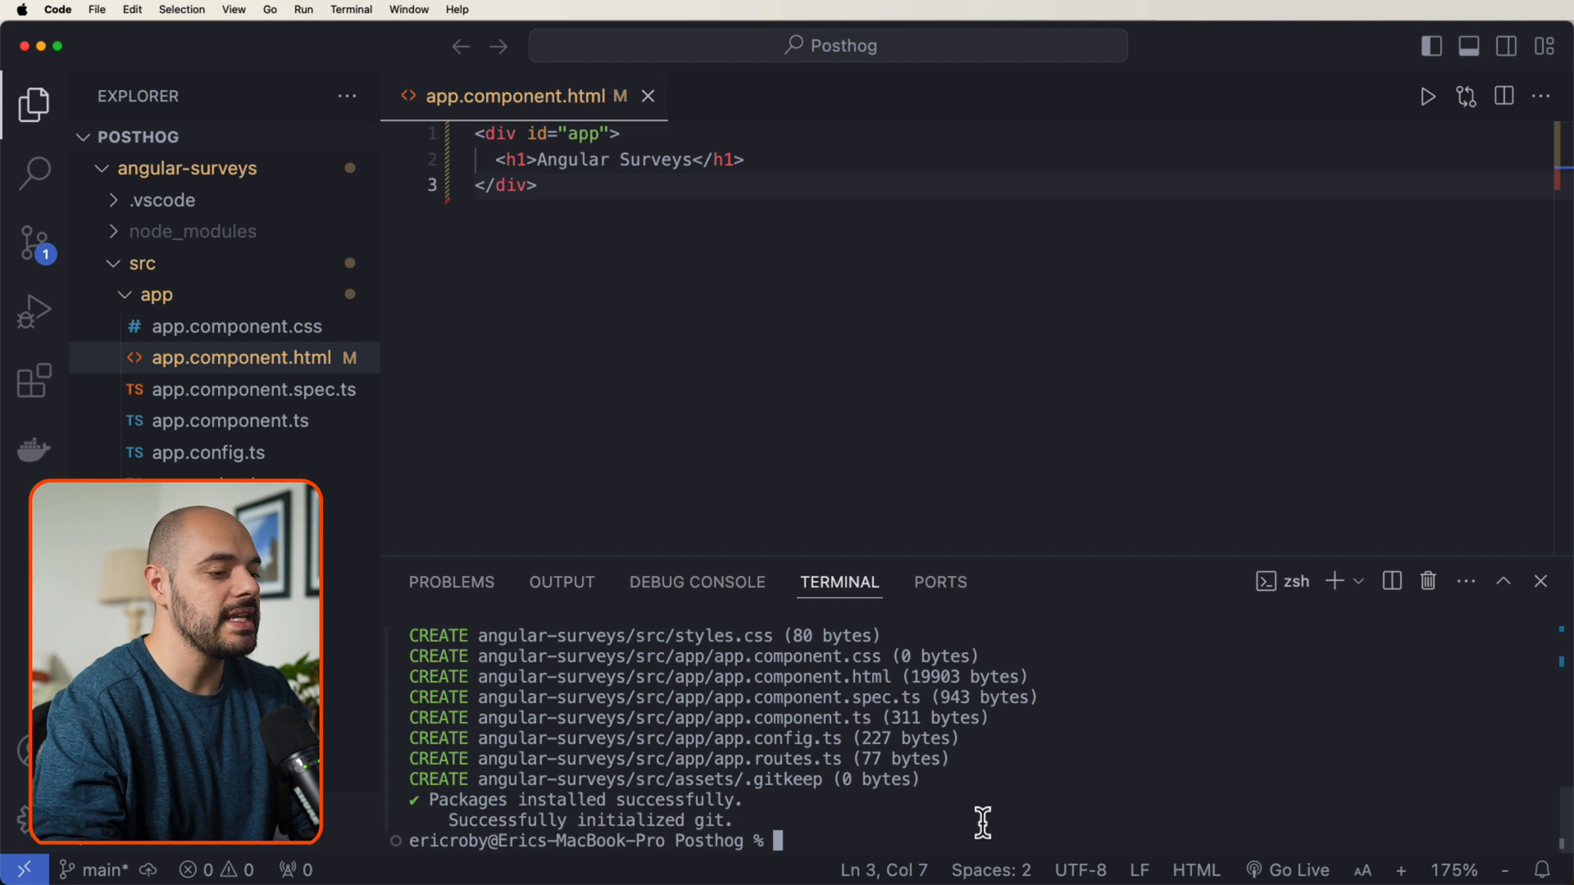
pyautogui.write('cd angular-surveys/')
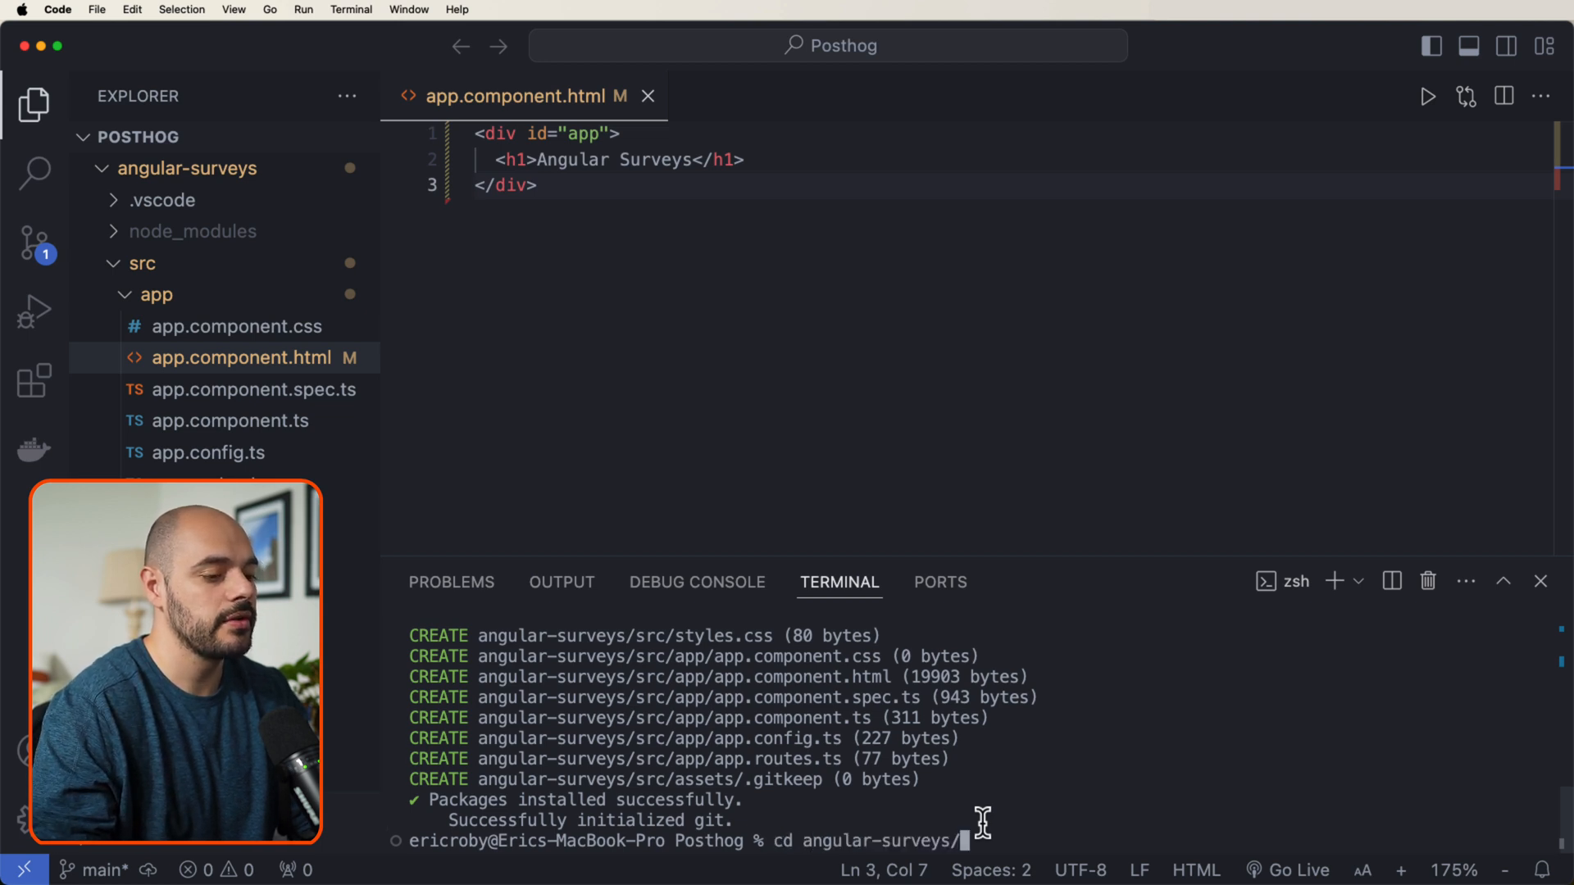
pyautogui.press('Return')
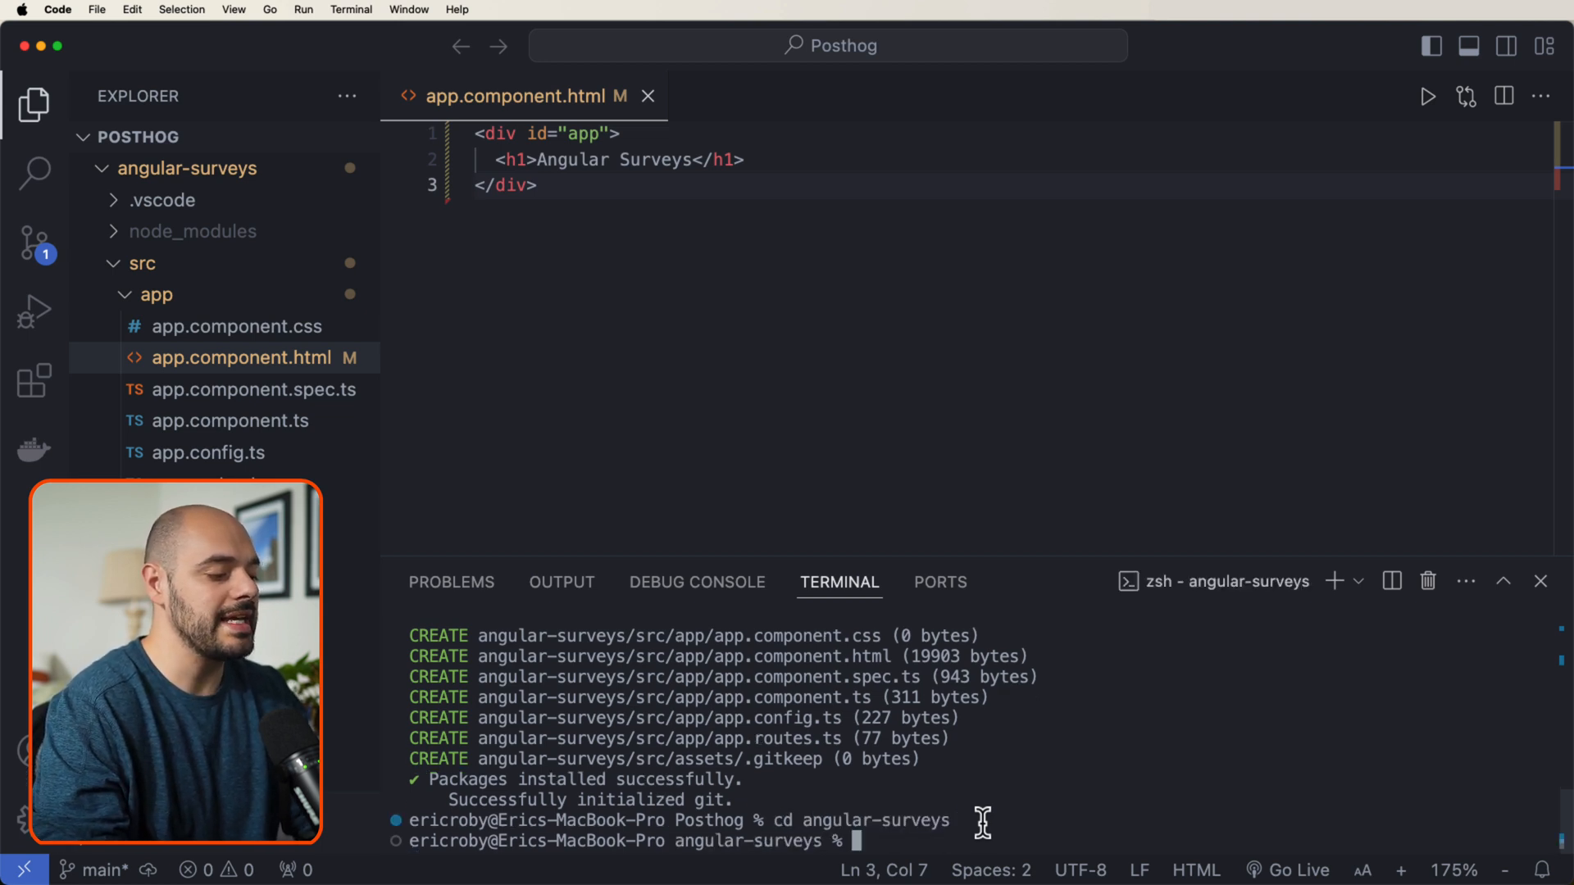
pyautogui.write('ngserve')
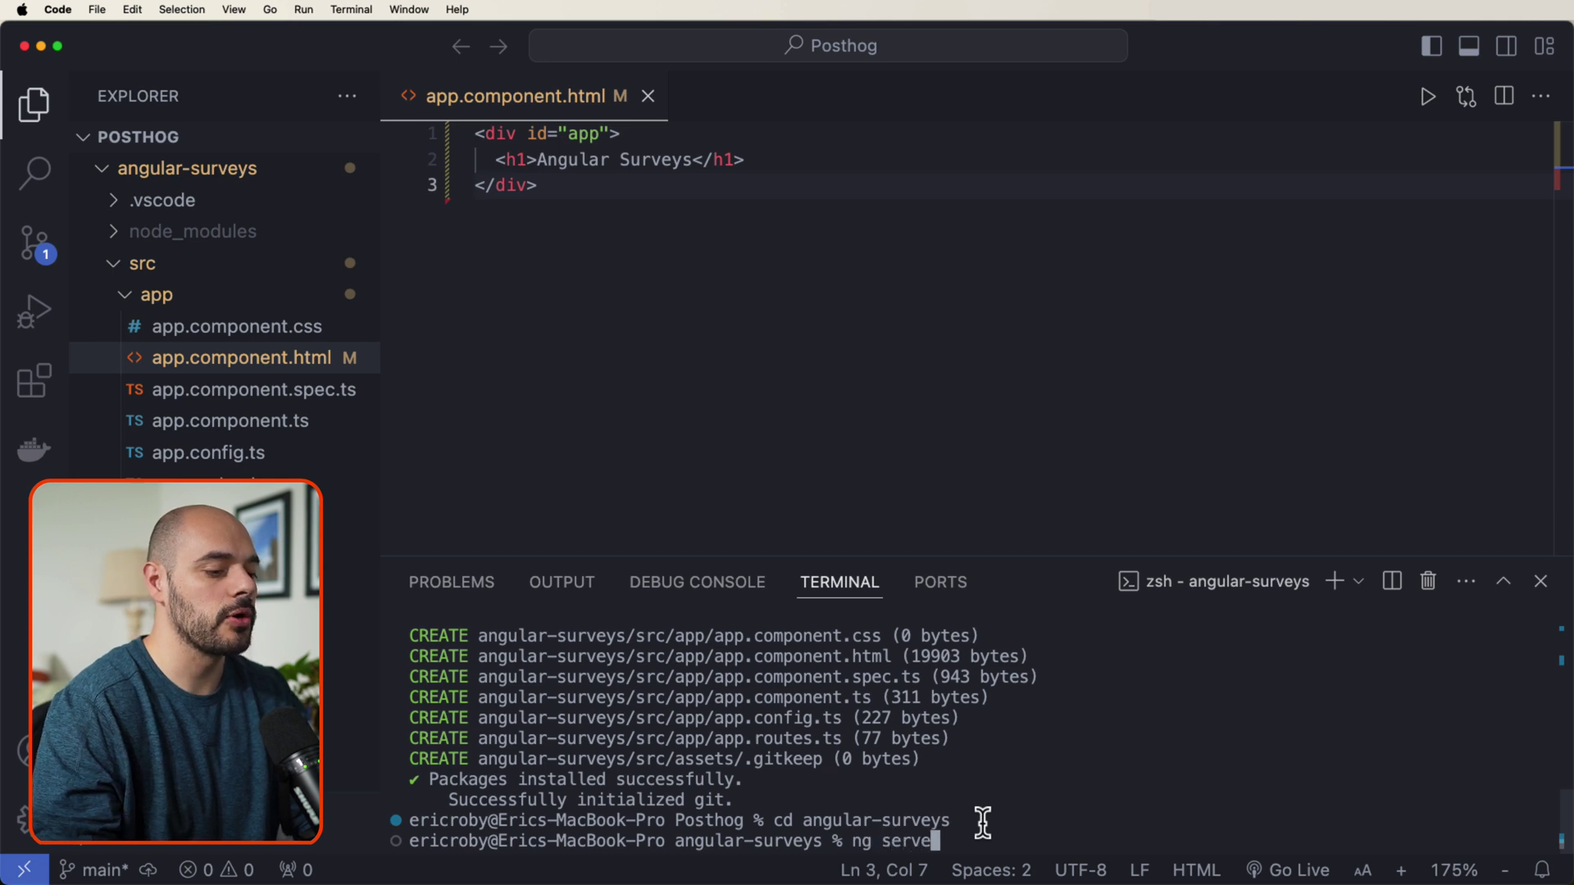
pyautogui.press('Return')
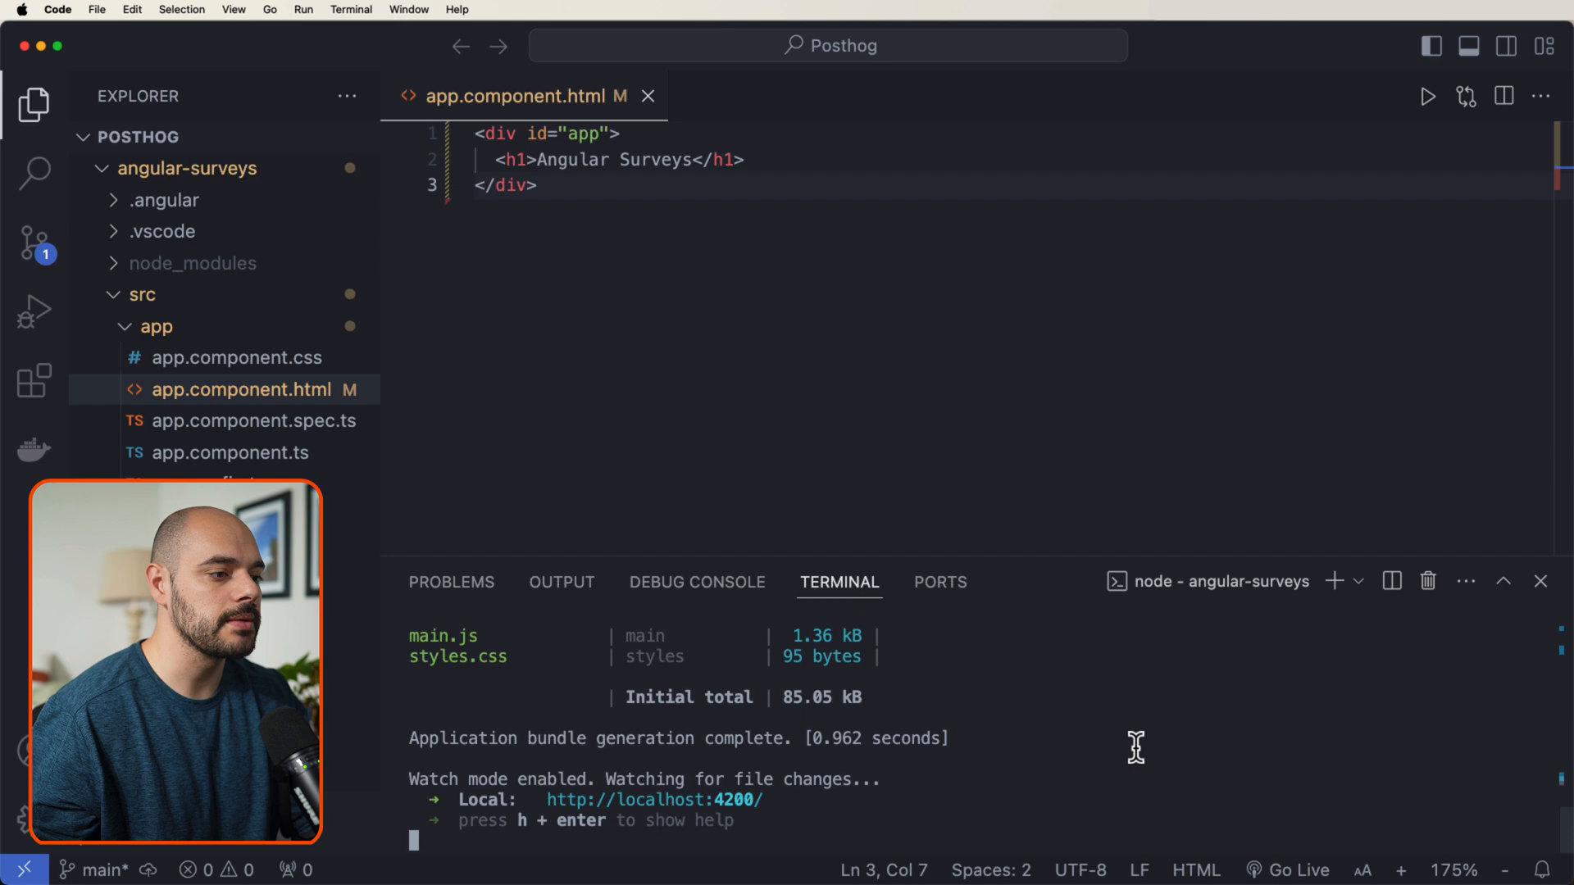
# - Reload localhost:4200 in Chrome to show the Angular Surveys heading, then return to the editor
pyautogui.press('super+Tab')
pyautogui.click(333, 40)
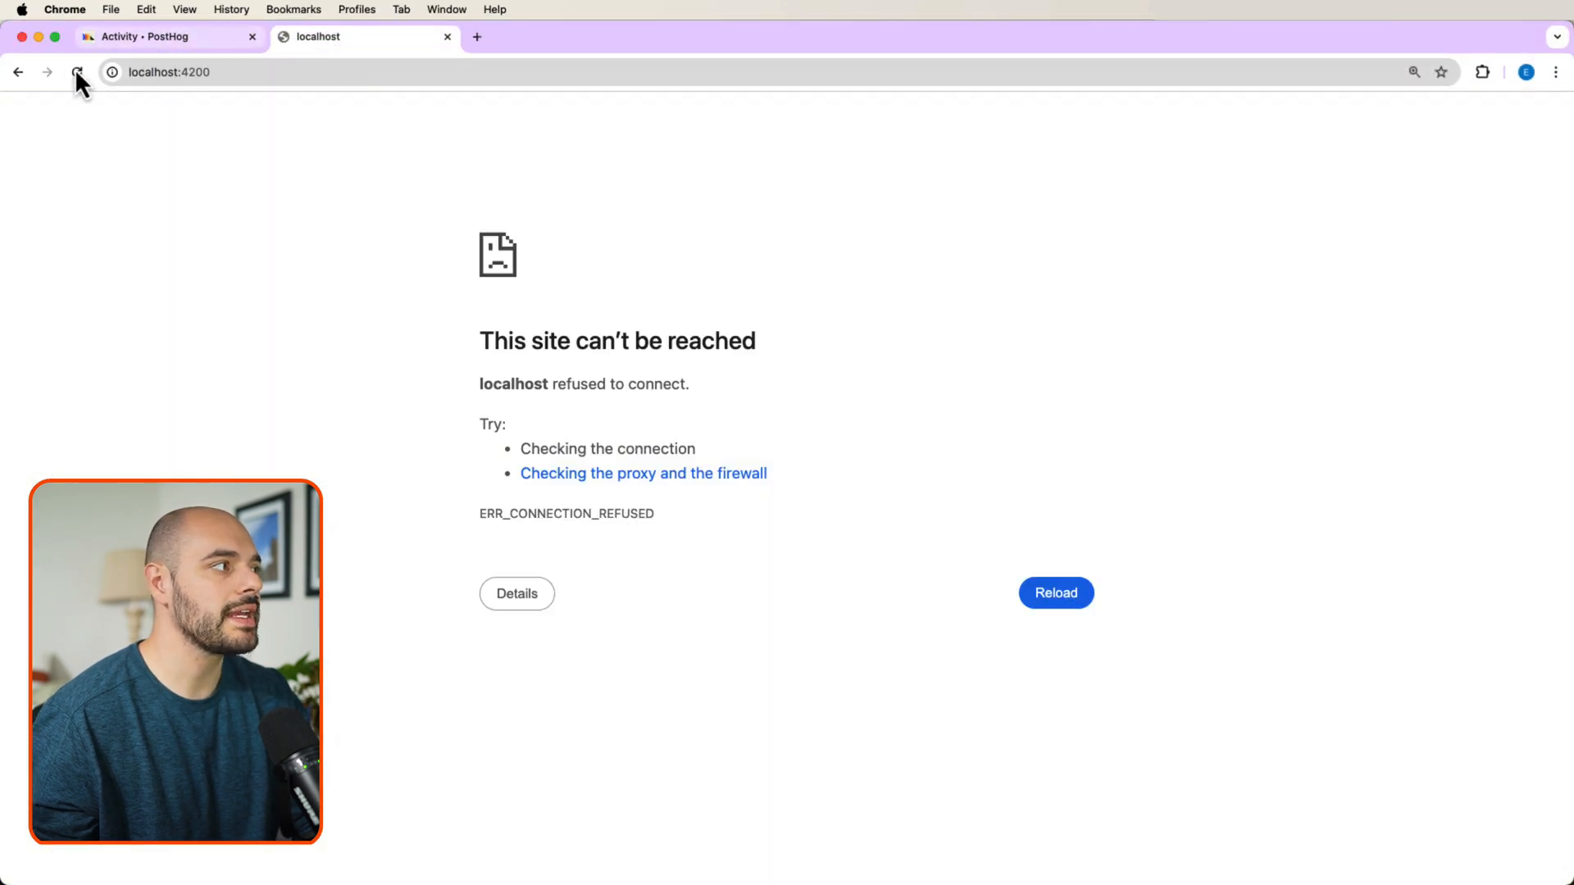
pyautogui.click(76, 71)
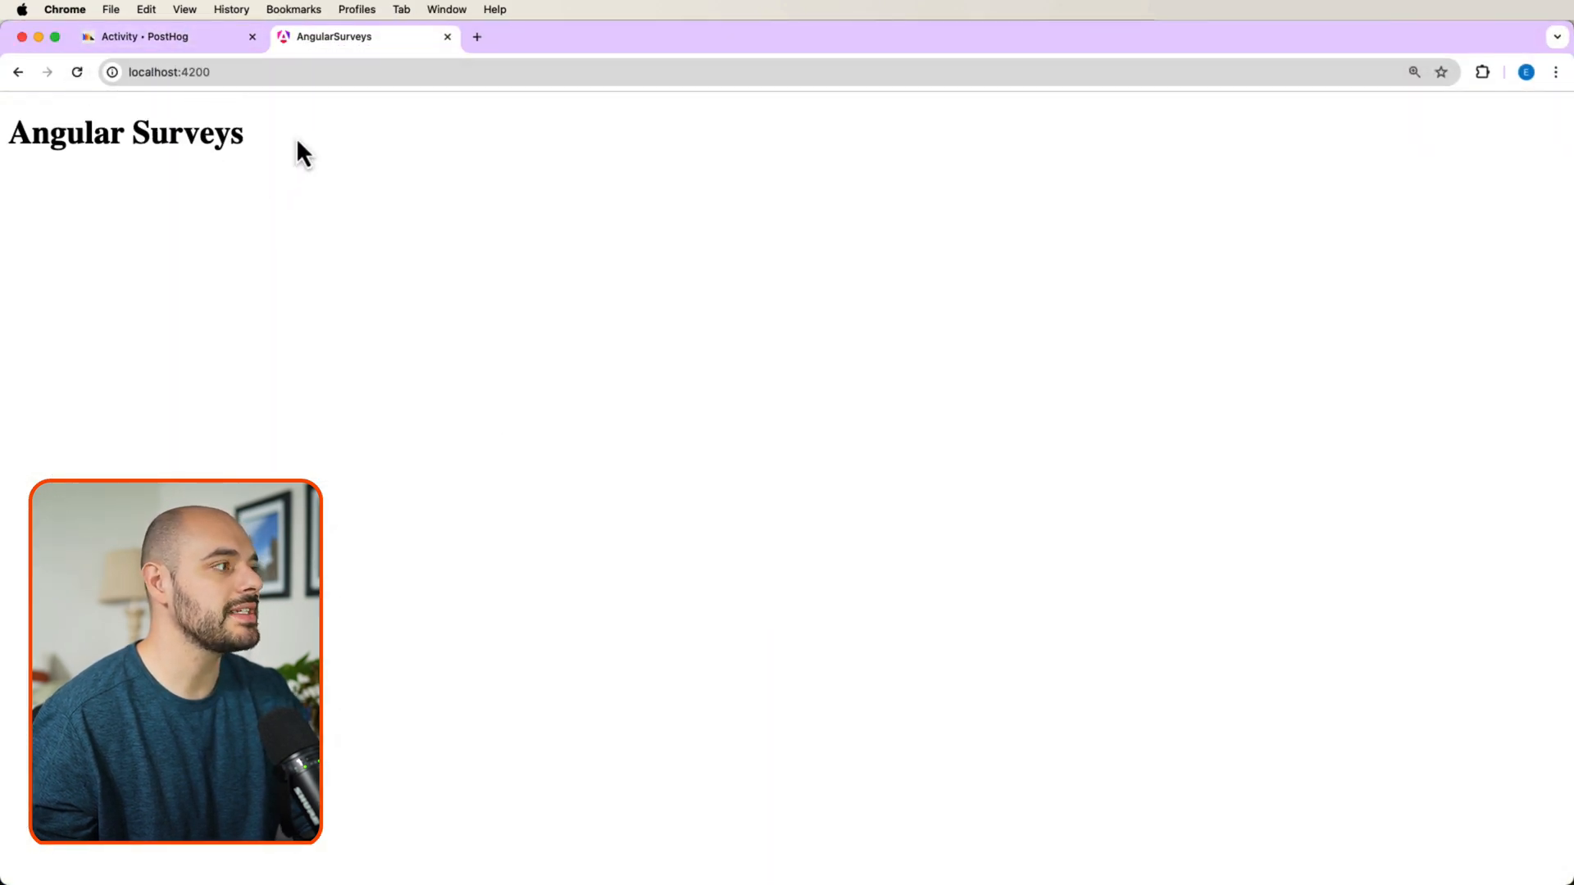
pyautogui.moveTo(283, 136); pyautogui.dragTo(15, 131)
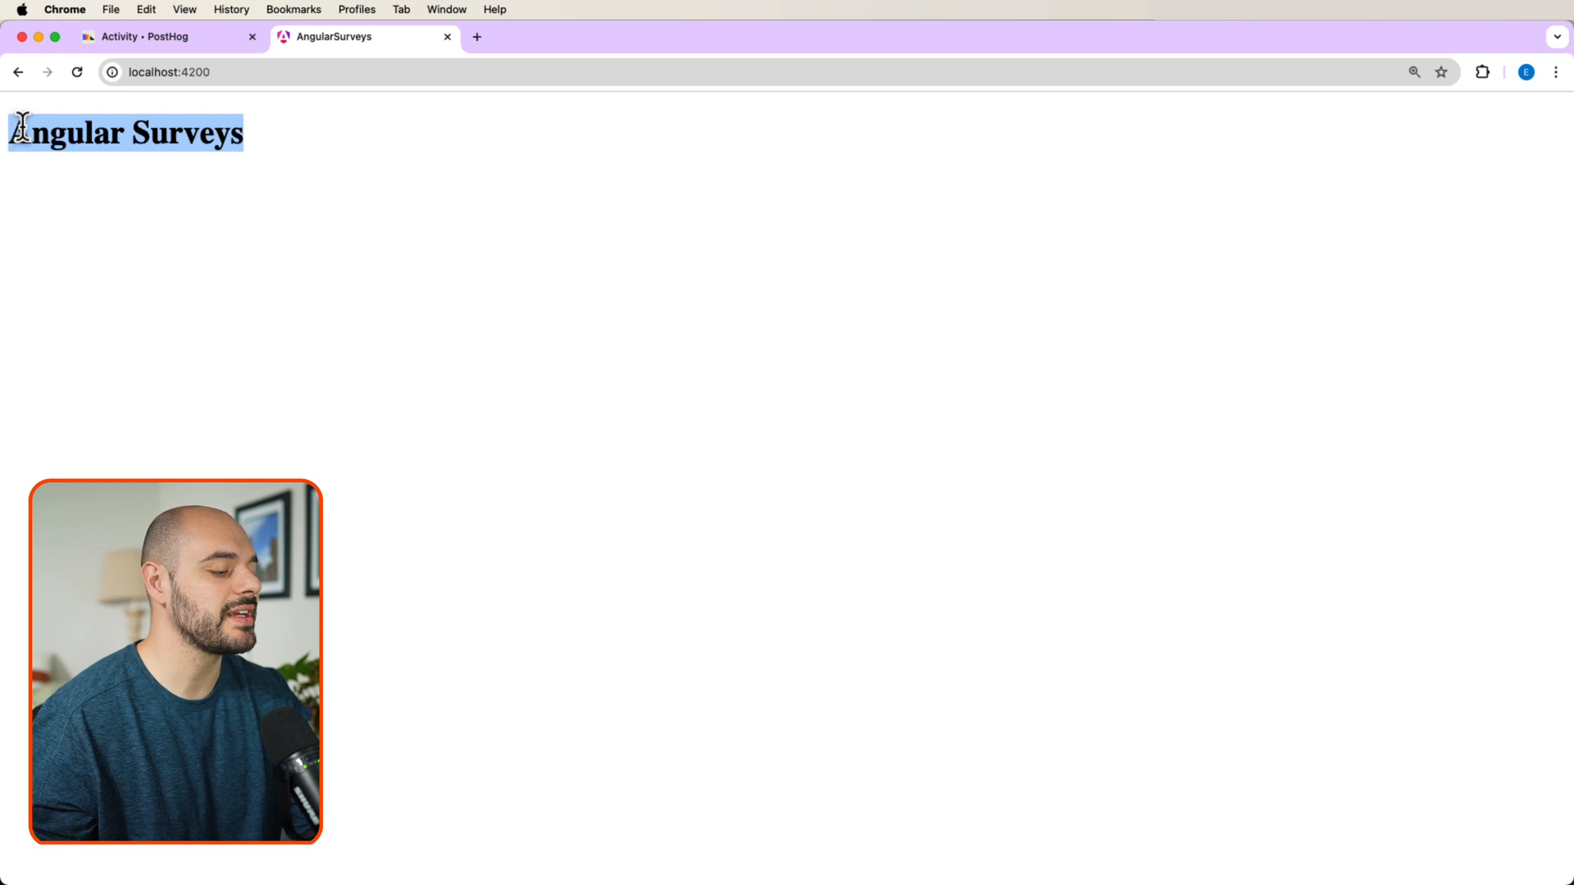
pyautogui.click(272, 151)
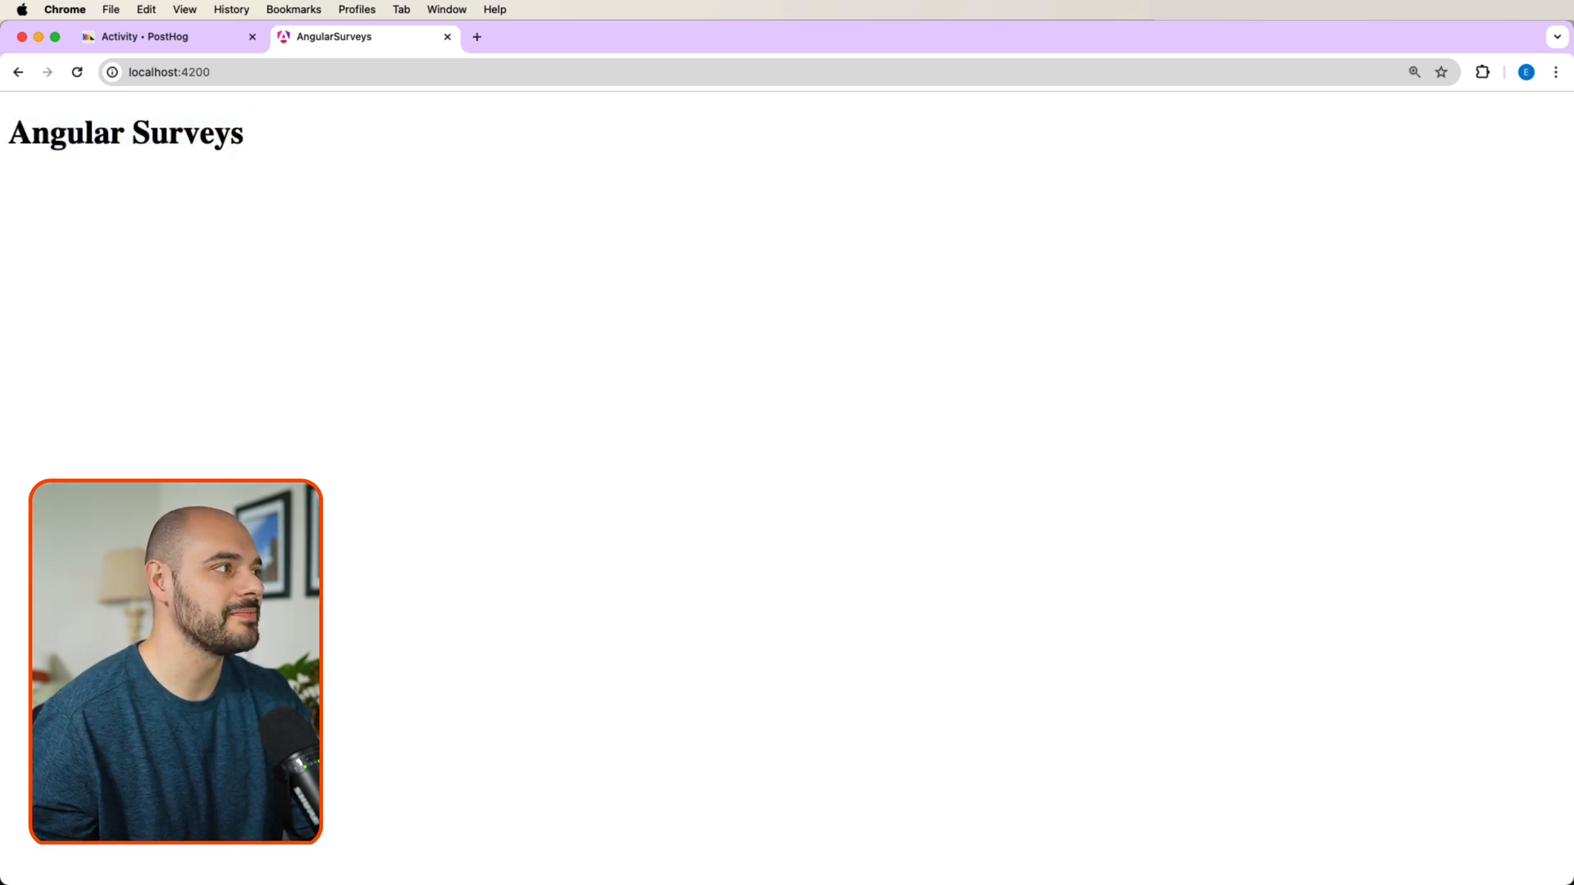
pyautogui.press('super+Tab')
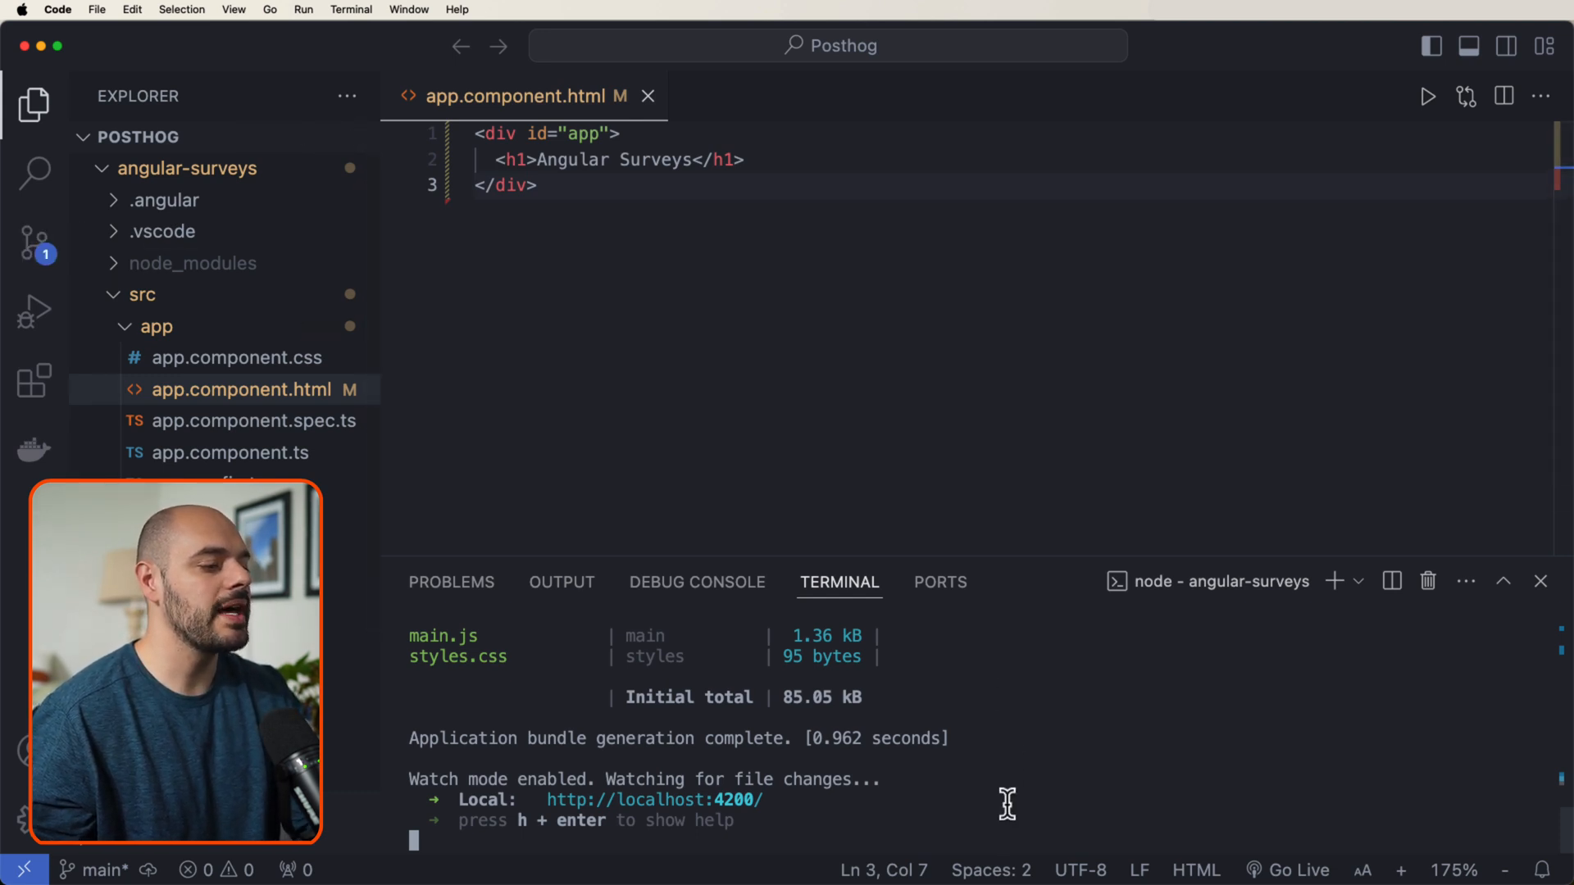
# - Stop the dev server and install posthog-js with npm
pyautogui.hotkey('ctrl', 'c')
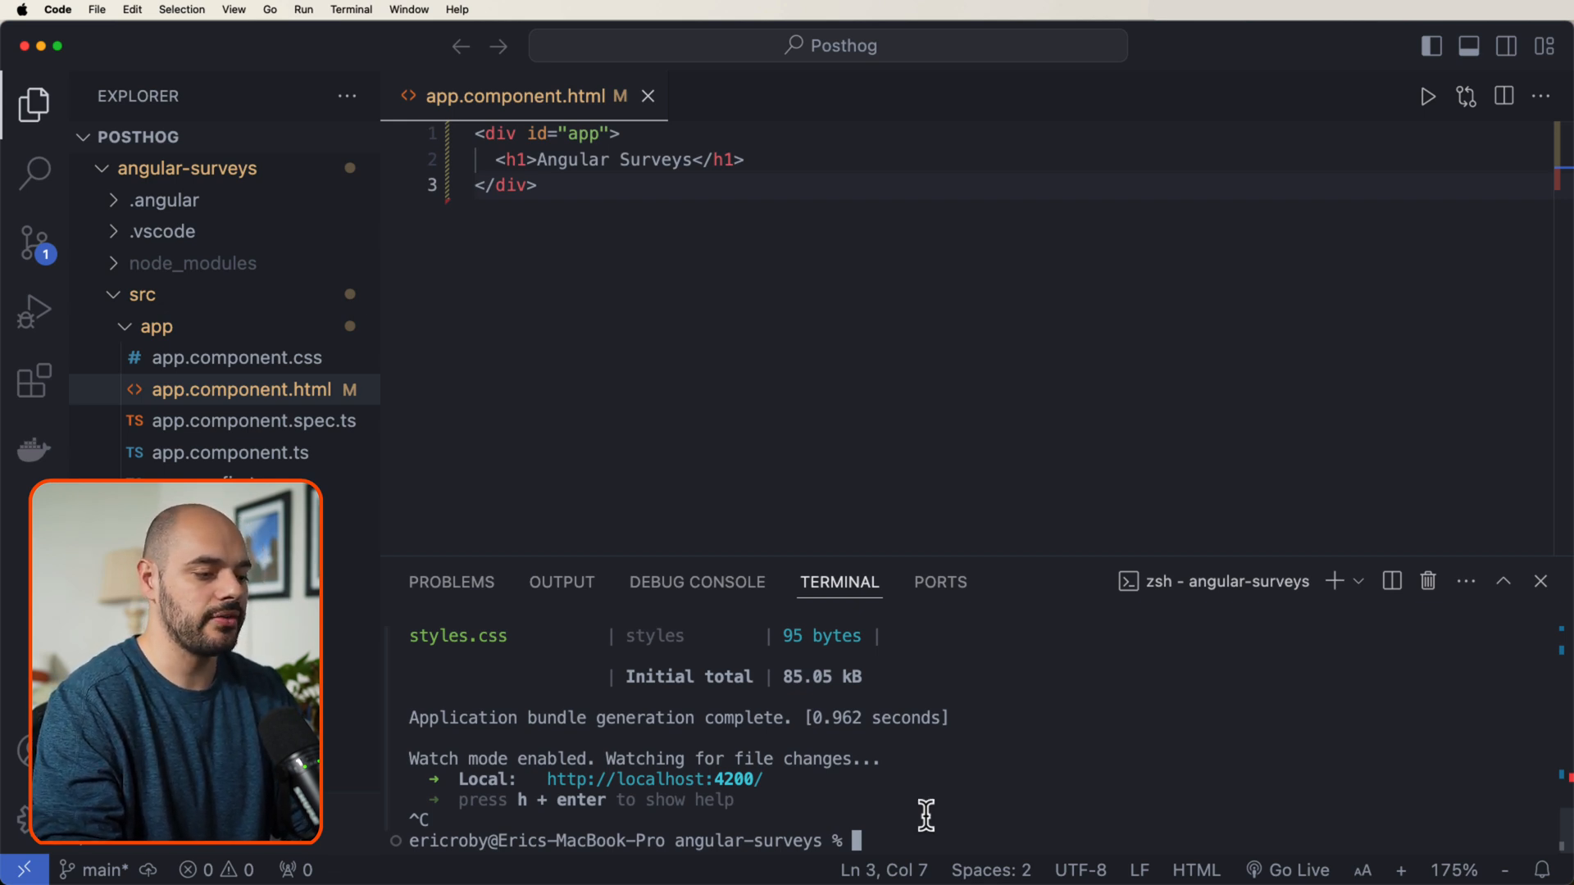
pyautogui.press('super+v')
pyautogui.press('Return')
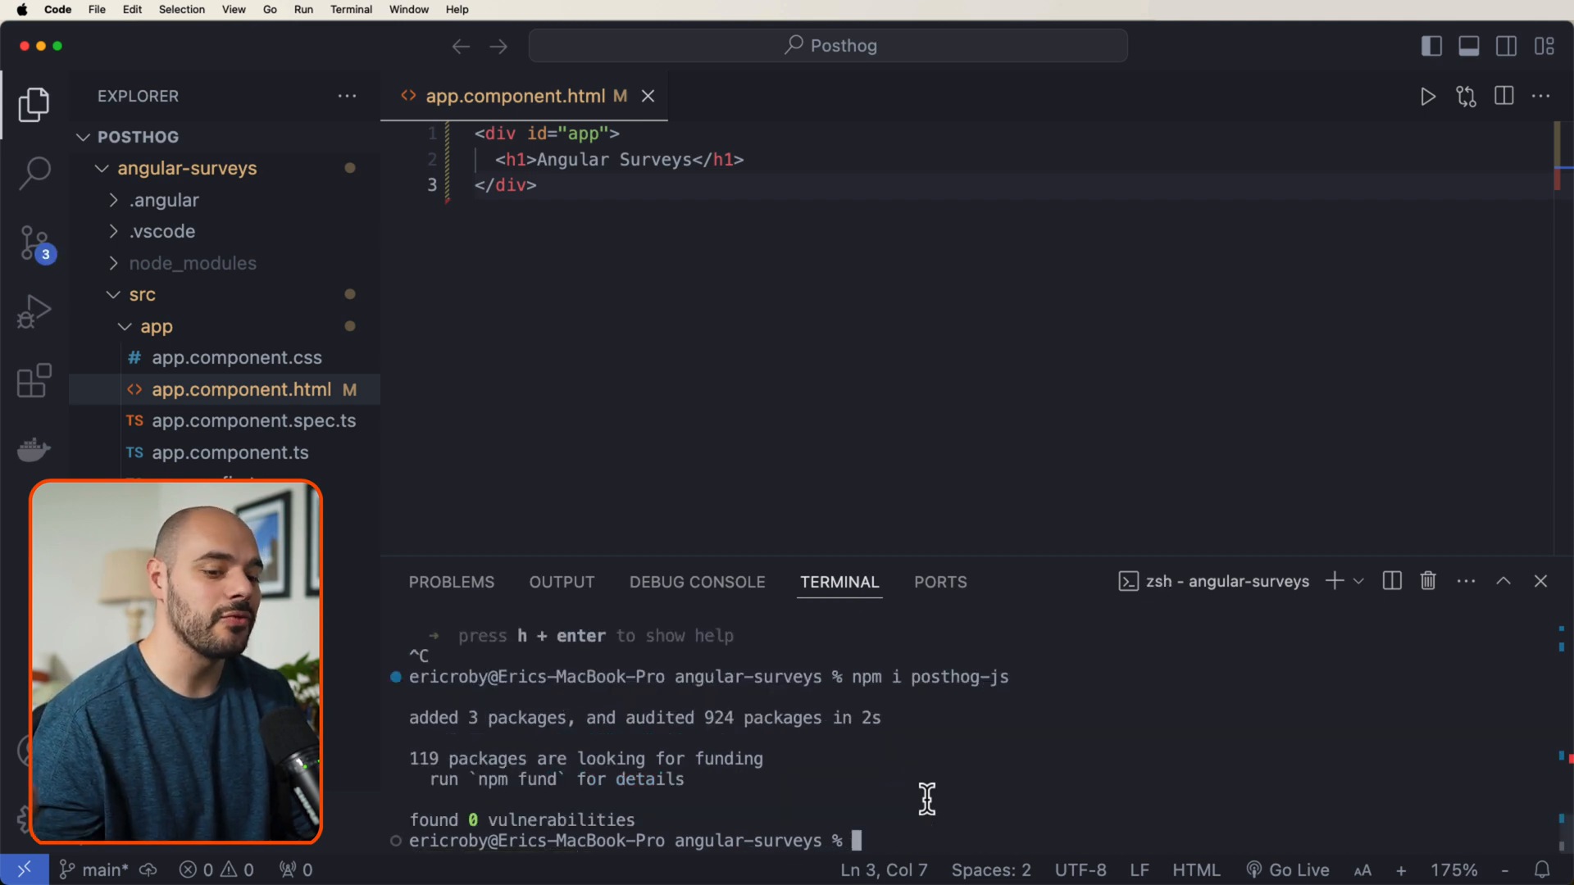
pyautogui.press('super+Tab')
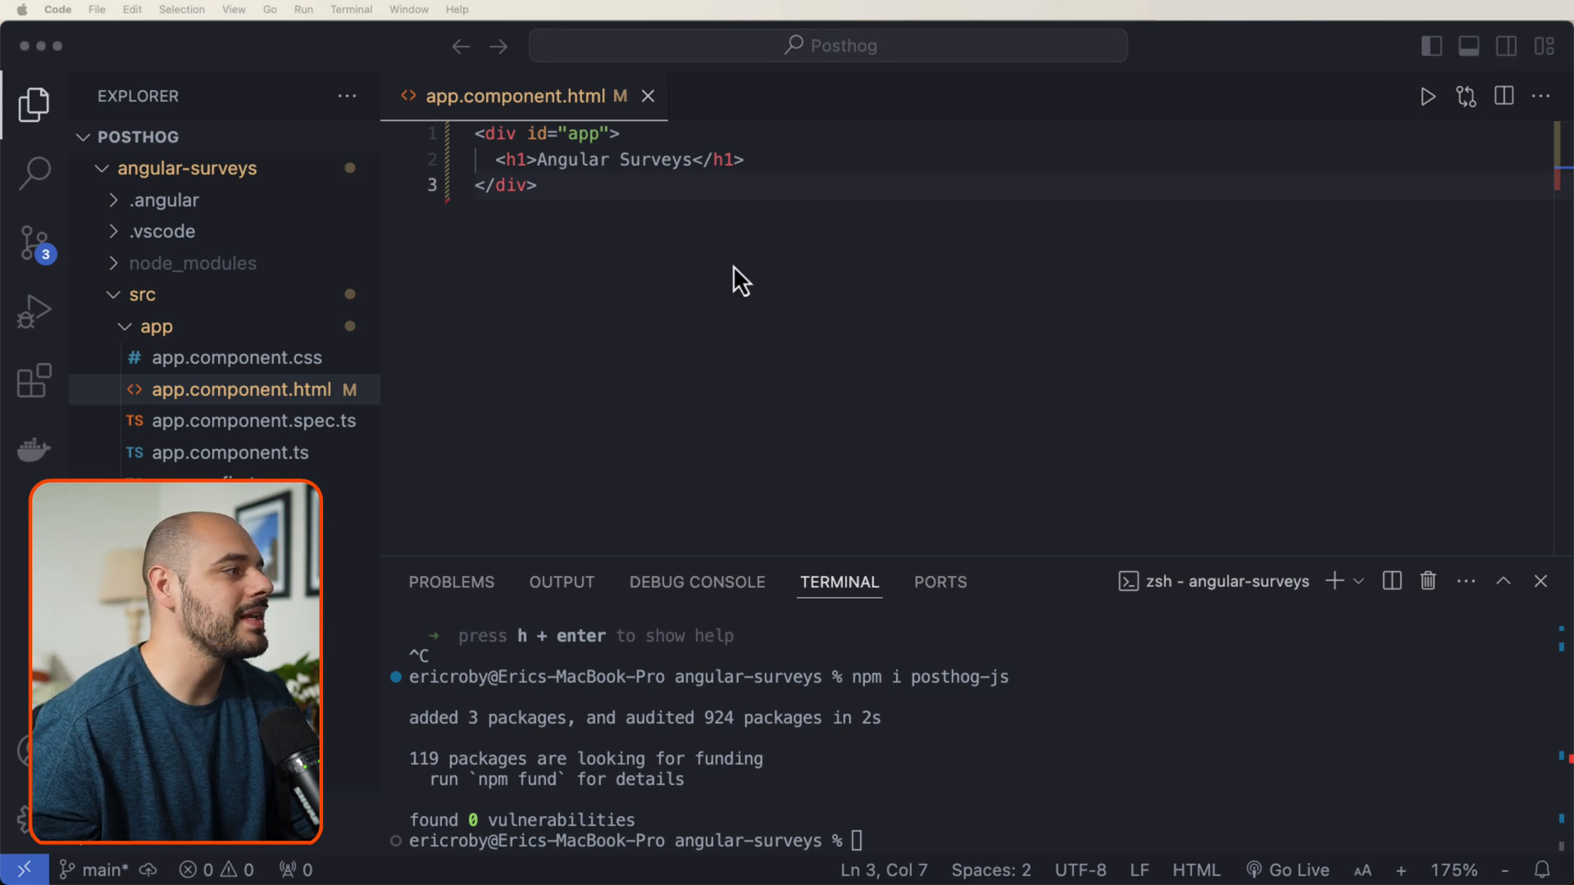
pyautogui.click(733, 265)
# - Replace main.ts with the posthog import and placeholder posthog.init call, and save it
pyautogui.click(123, 327)
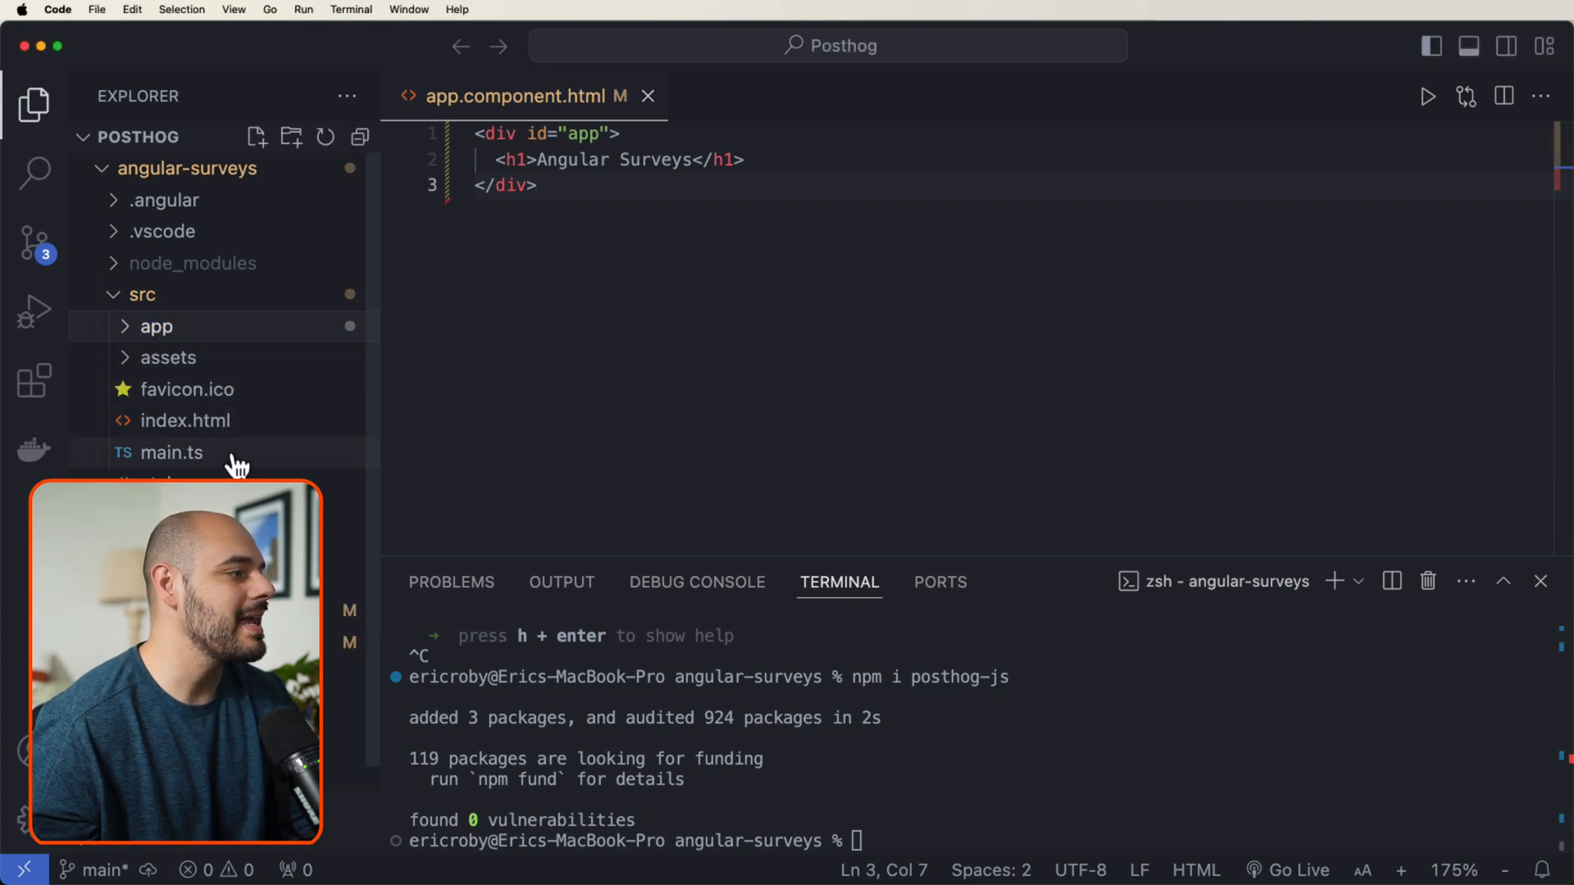
pyautogui.click(170, 452)
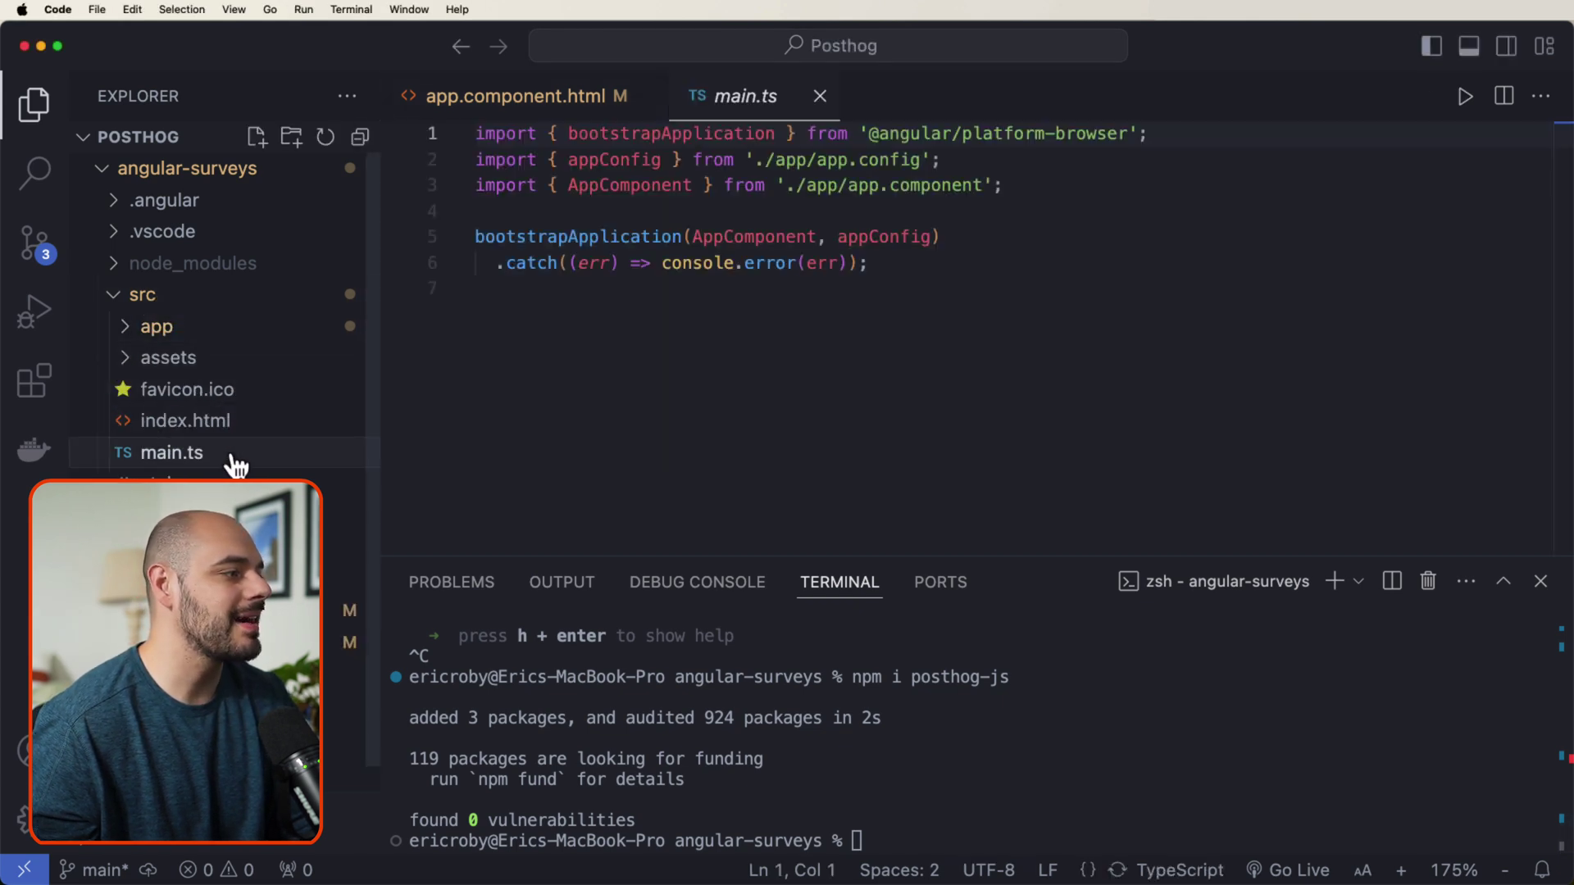
pyautogui.click(868, 312)
pyautogui.press('super+a')
pyautogui.press('super+v')
pyautogui.click(868, 312)
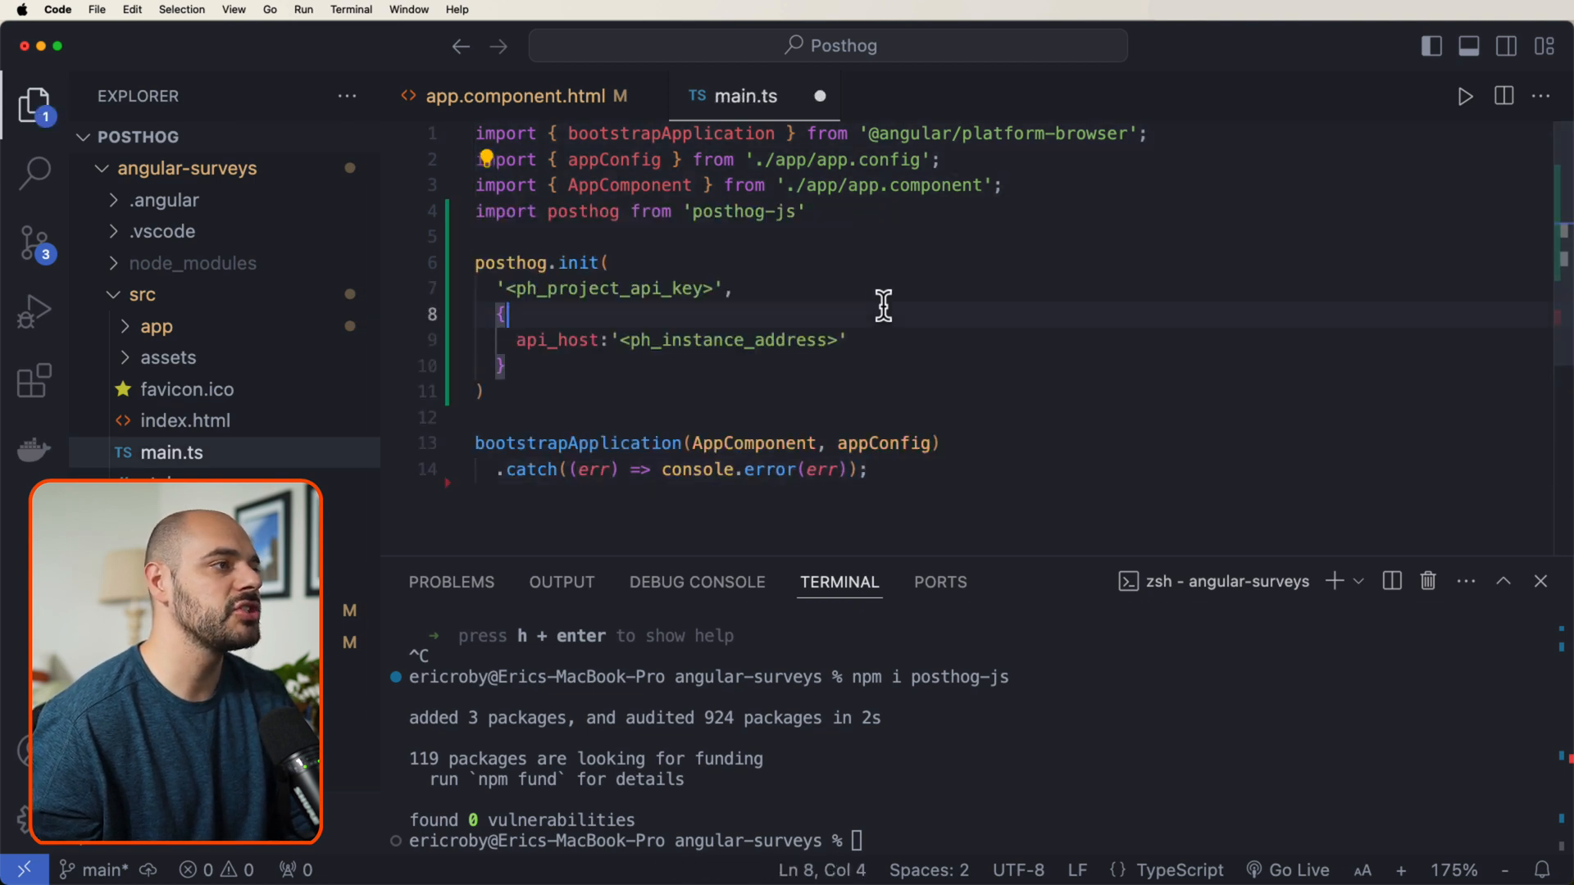
pyautogui.press('super+s')
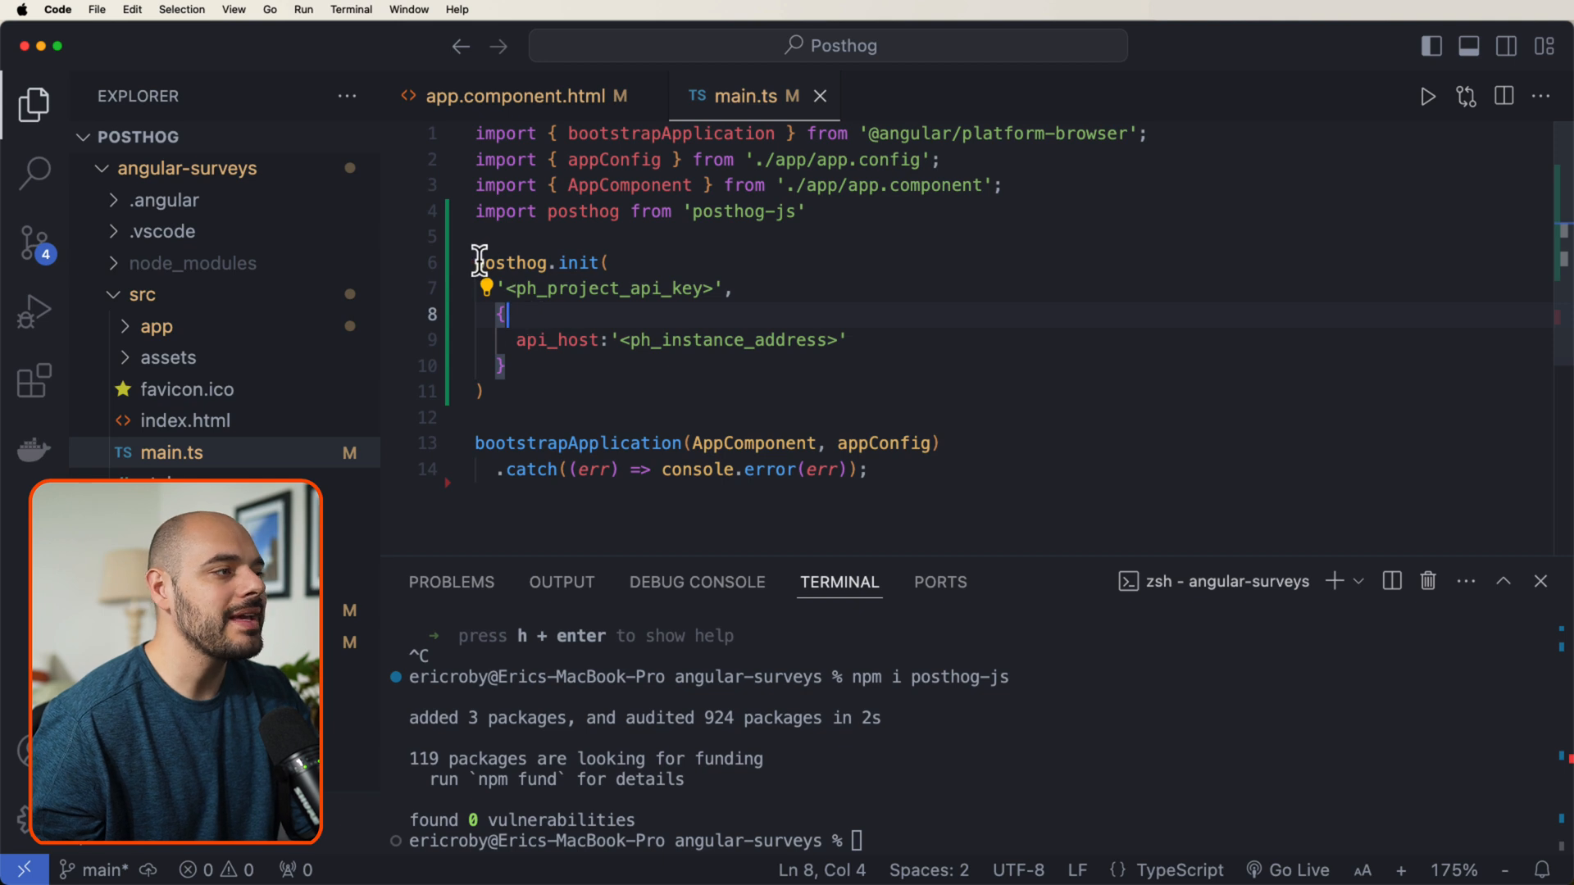
pyautogui.moveTo(476, 262)
pyautogui.mouseDown()
pyautogui.moveTo(713, 345)
pyautogui.moveTo(724, 384)
pyautogui.mouseUp()
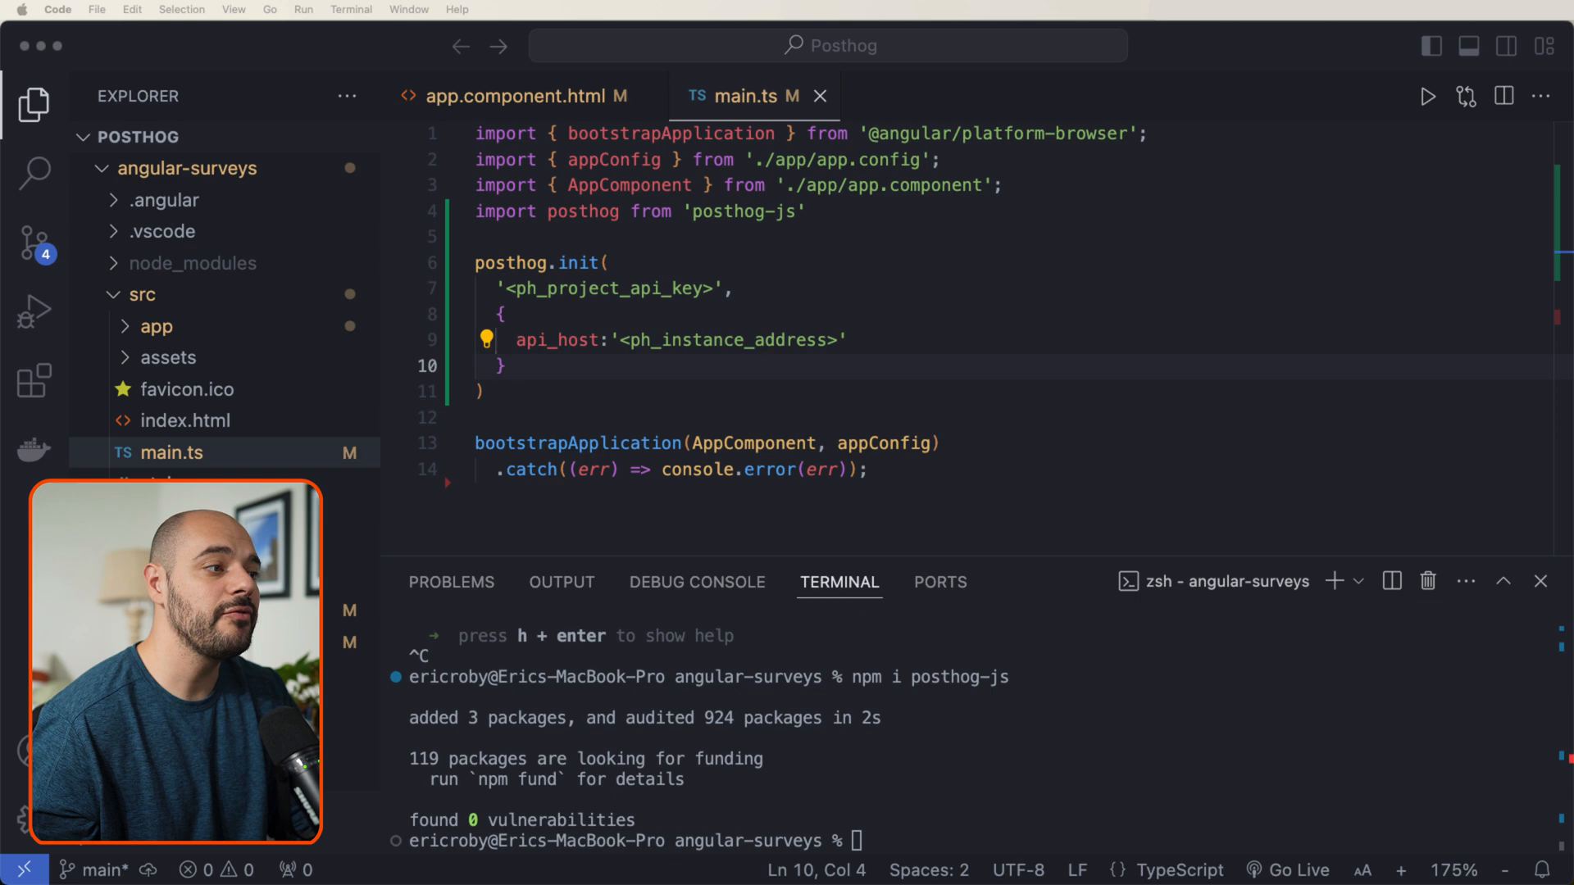
# - Copy the posthog.init line with the project API key from PostHog's project settings web snippet
pyautogui.press('super+Tab')
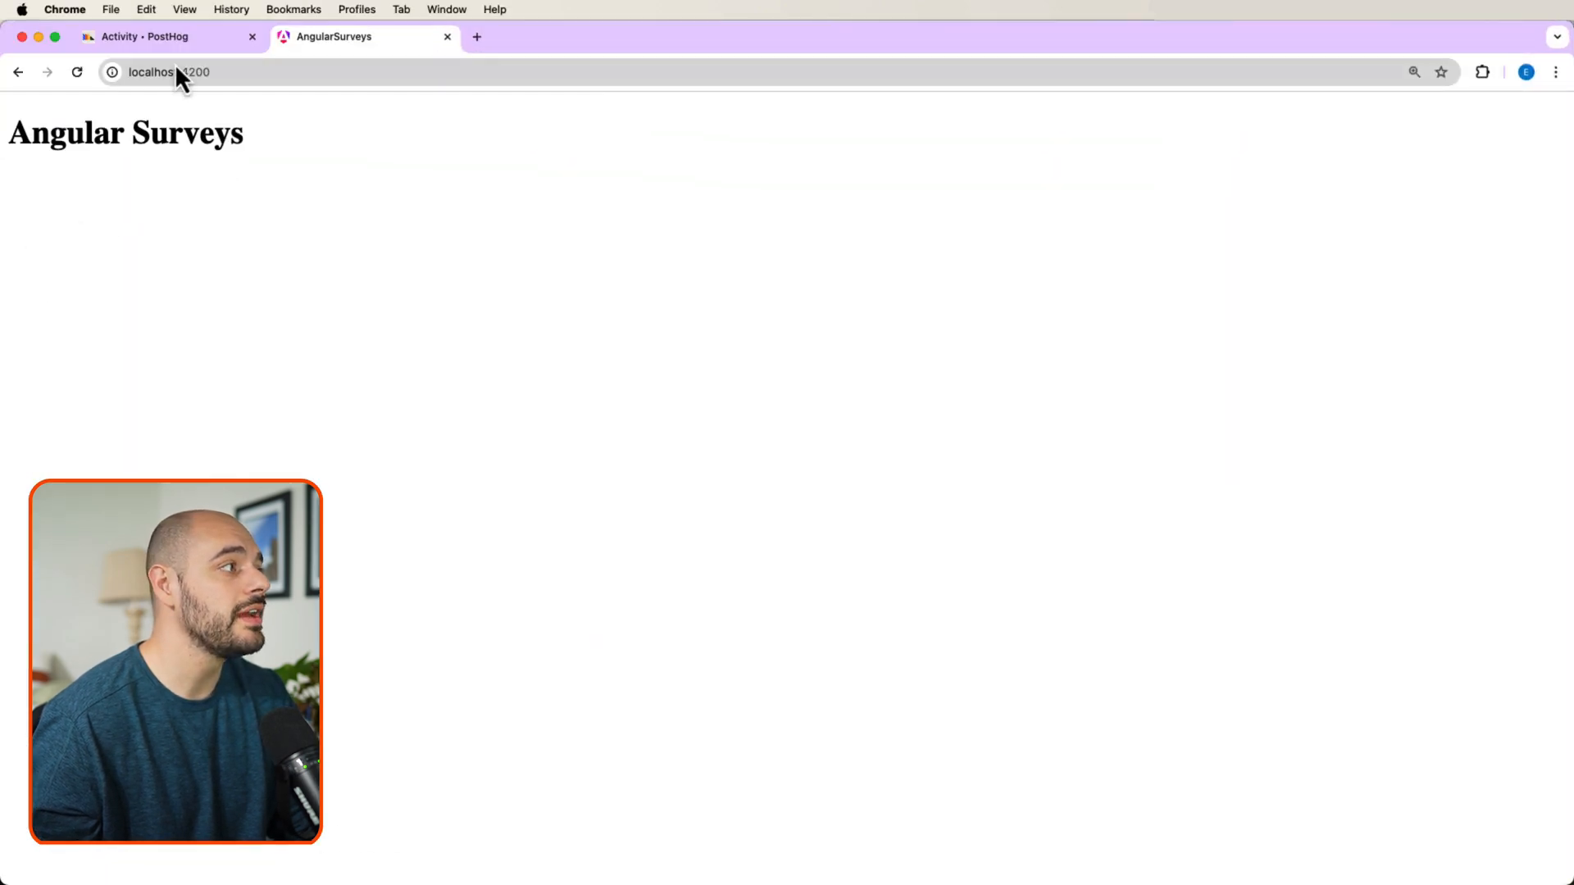
pyautogui.click(146, 36)
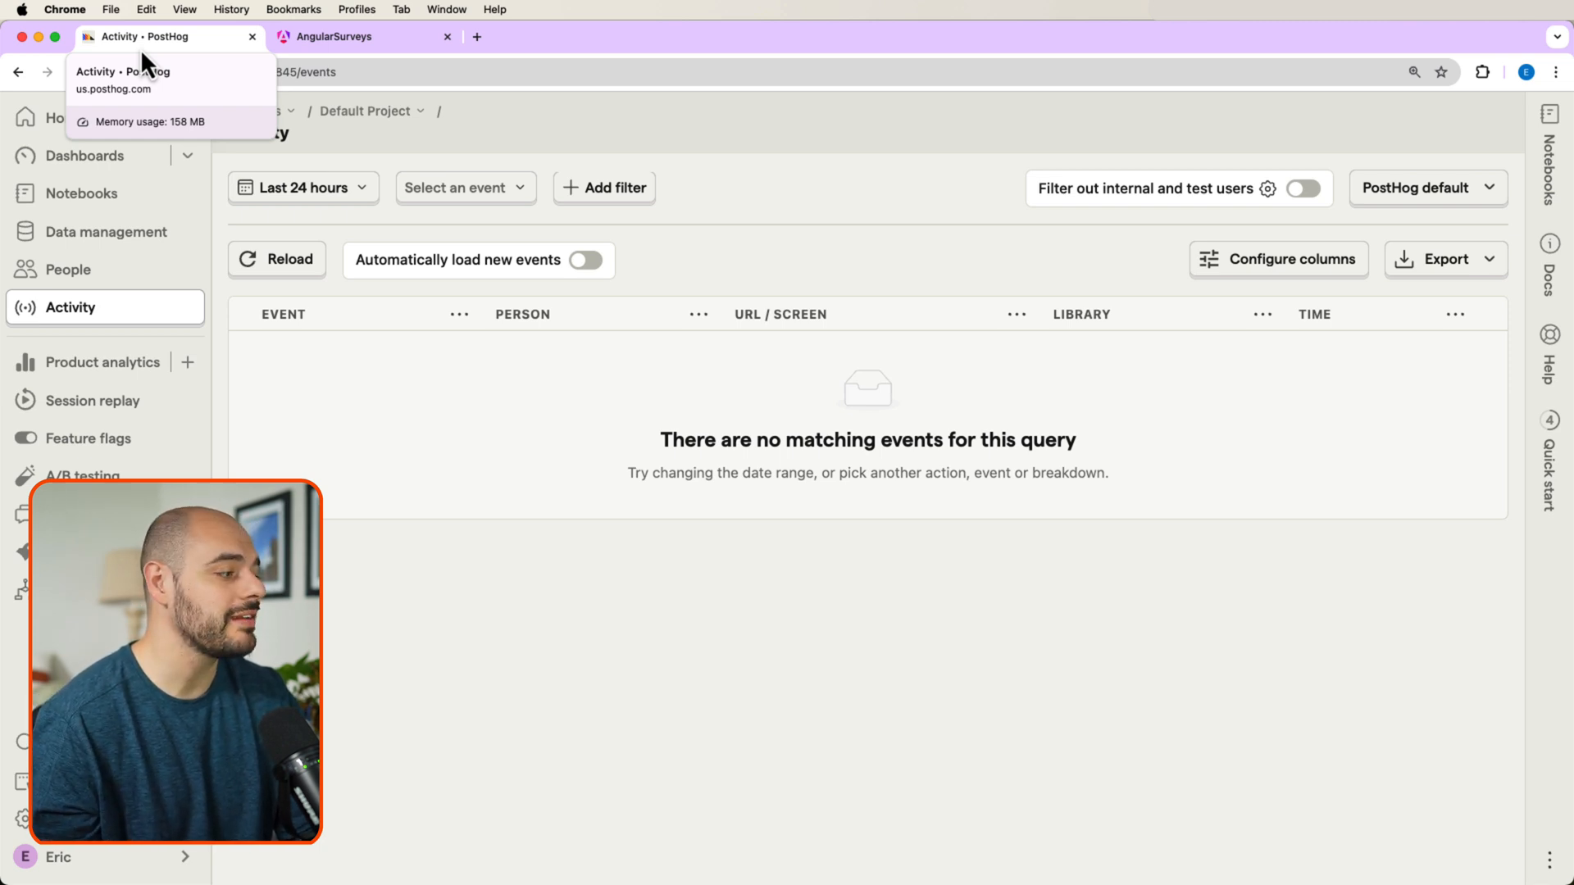
pyautogui.click(22, 818)
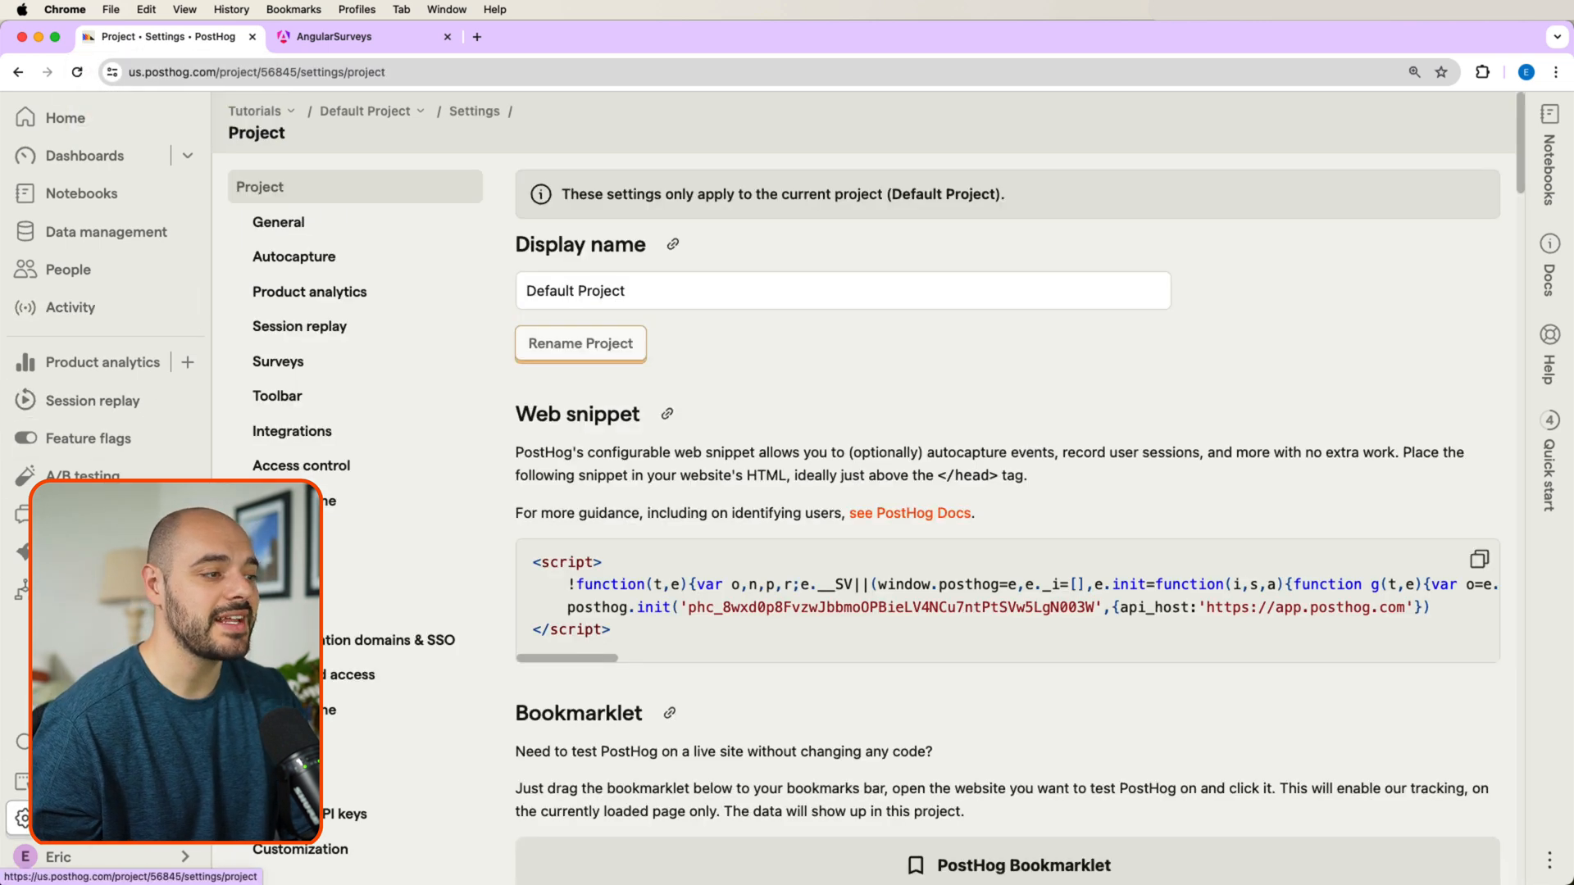
pyautogui.scroll(-3, 645, 633)
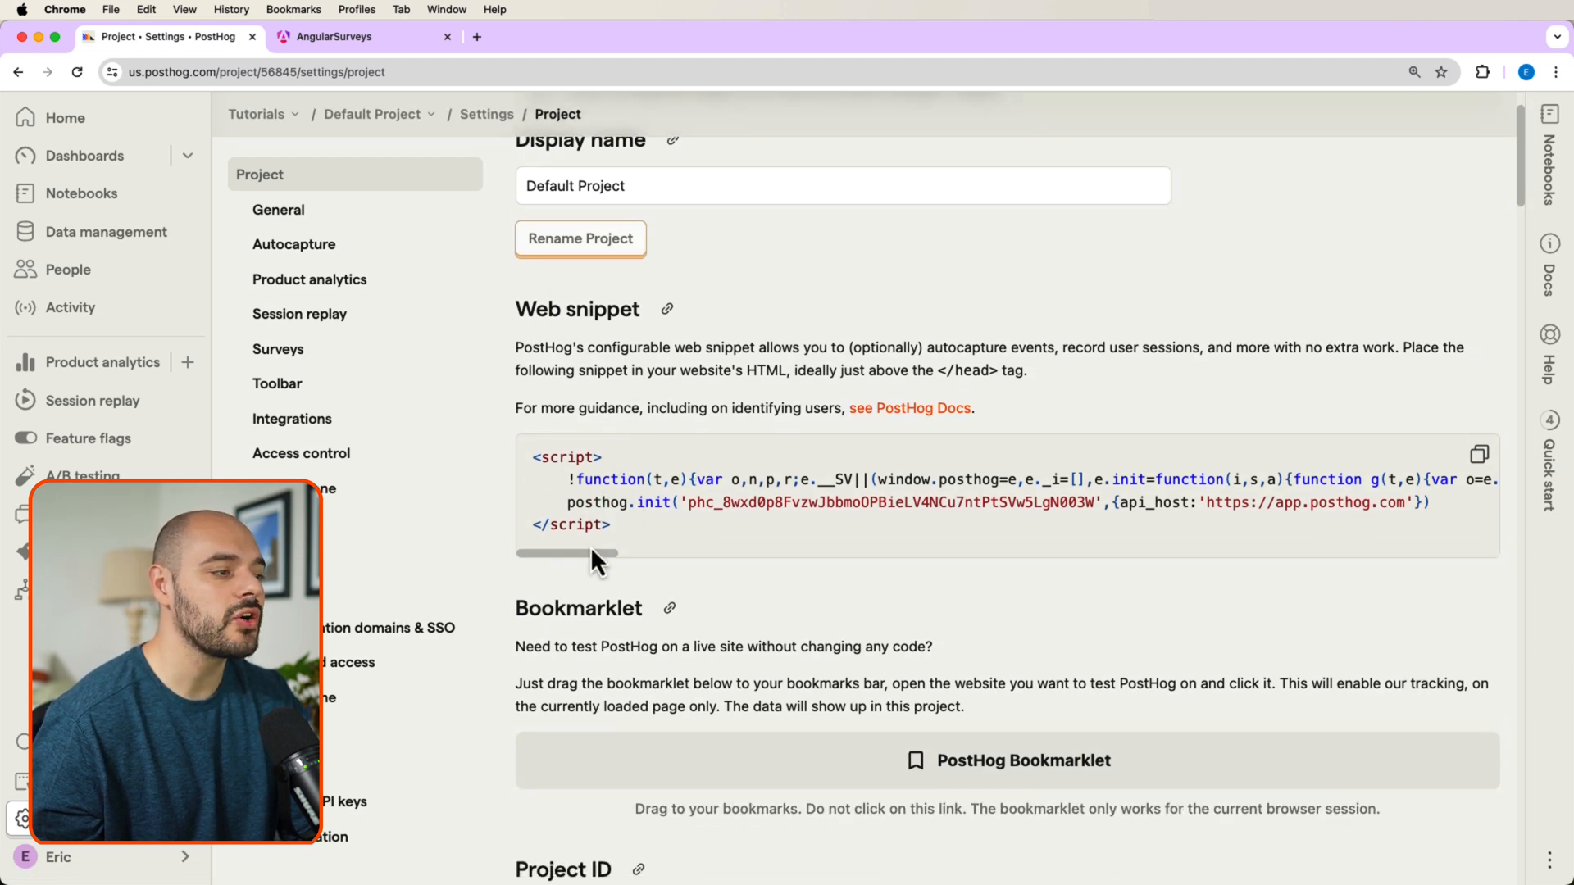
pyautogui.moveTo(593, 557); pyautogui.dragTo(615, 553)
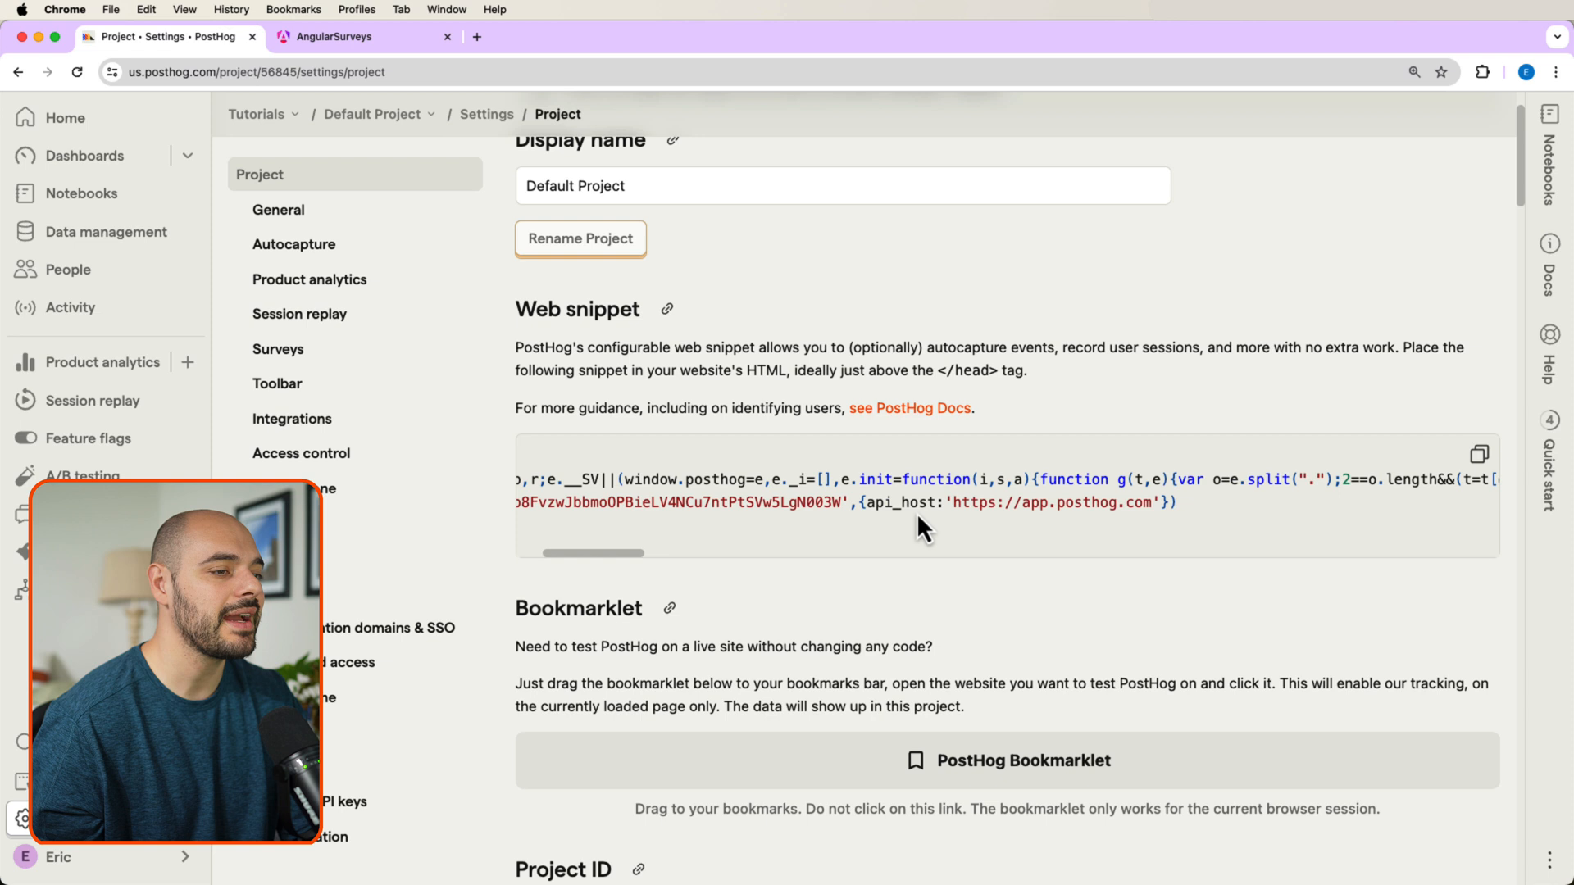
pyautogui.moveTo(1177, 502); pyautogui.dragTo(569, 503)
pyautogui.press('super+c')
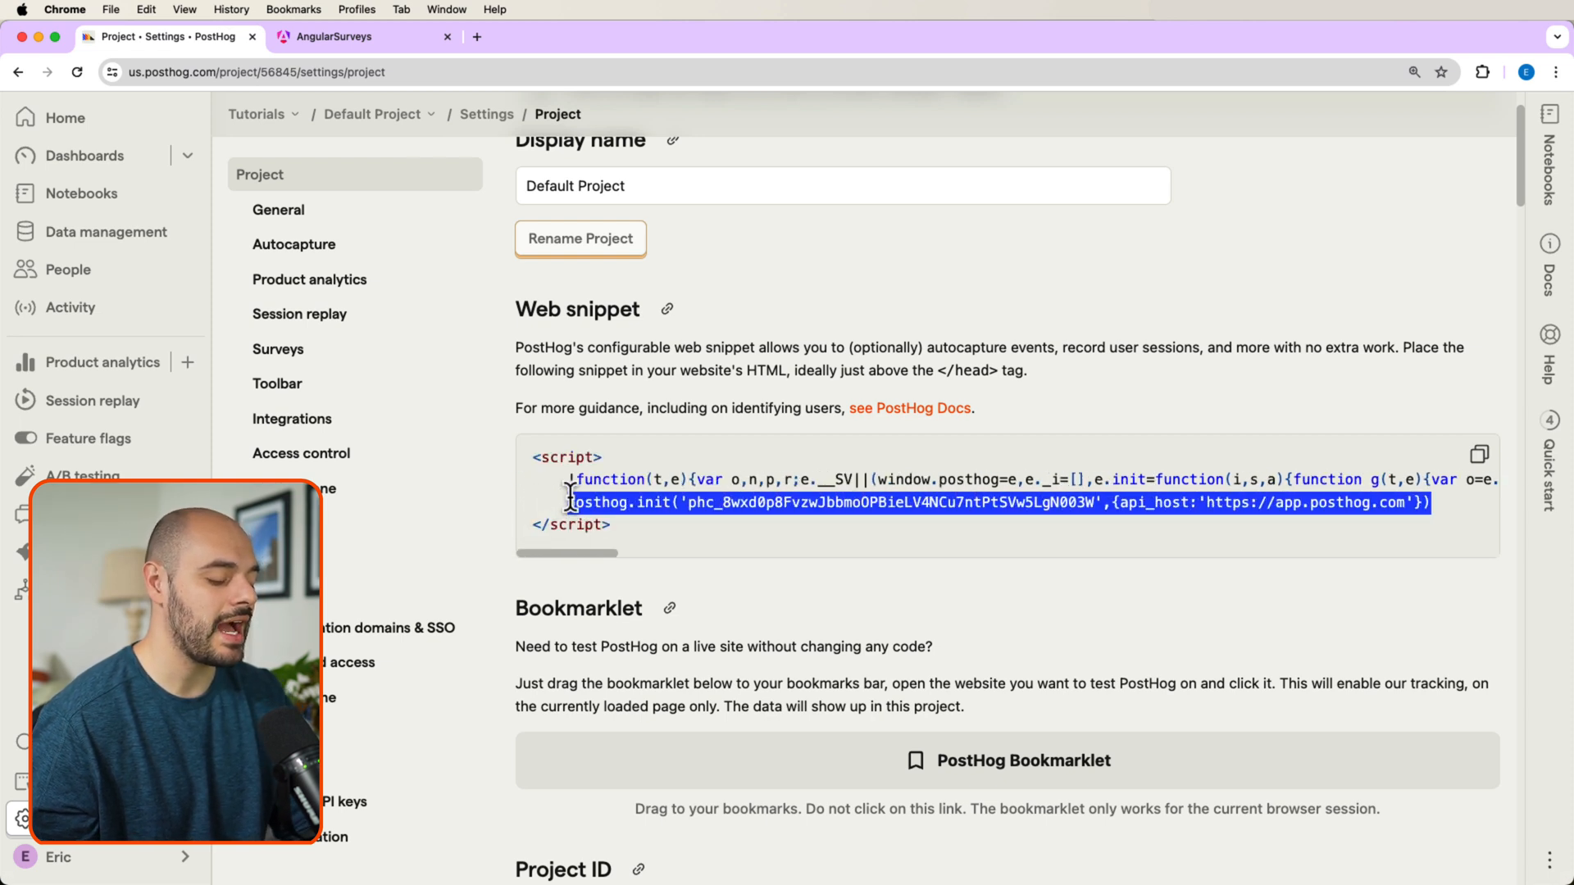
pyautogui.press('super+Tab')
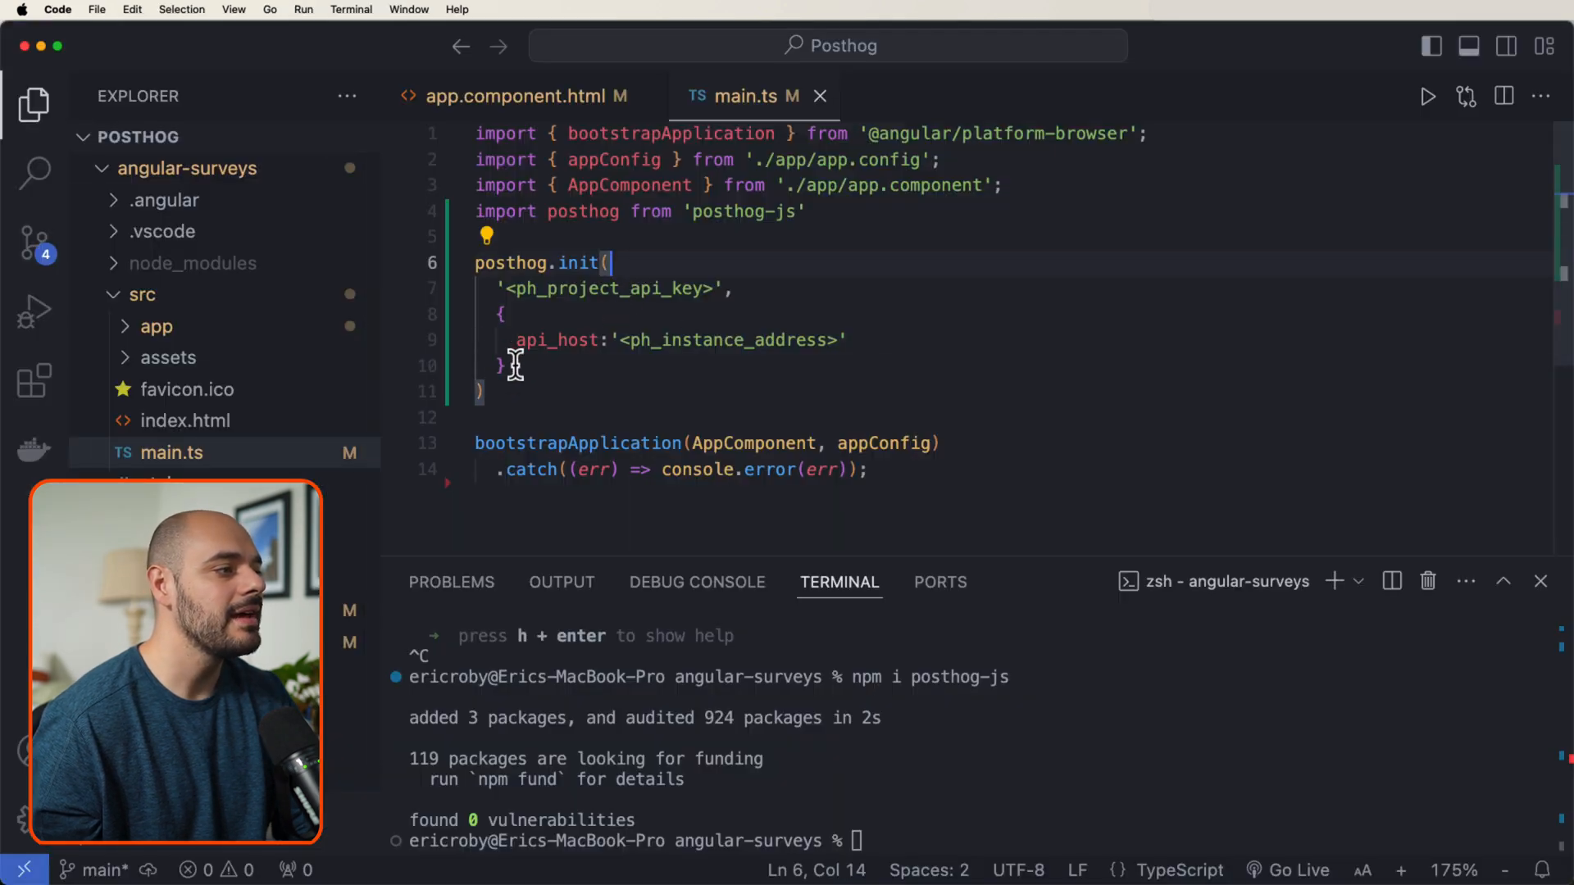
# - Paste the real posthog.init call with project key and app.posthog.com host, format it over lines, and save
pyautogui.moveTo(490, 391); pyautogui.dragTo(443, 263)
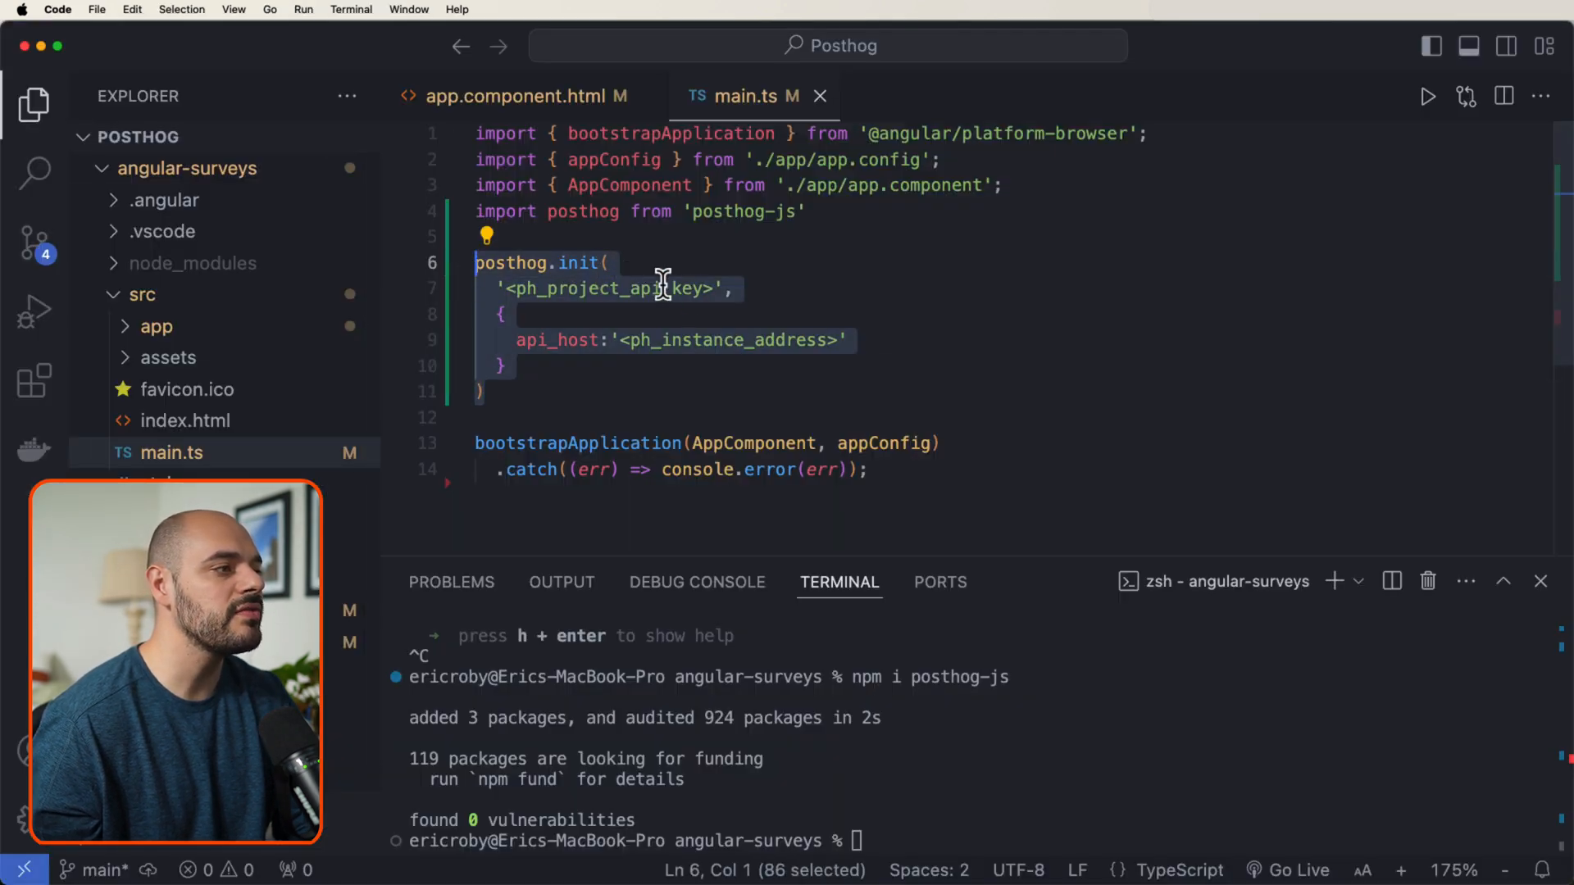
pyautogui.press('super+v')
pyautogui.click(609, 263)
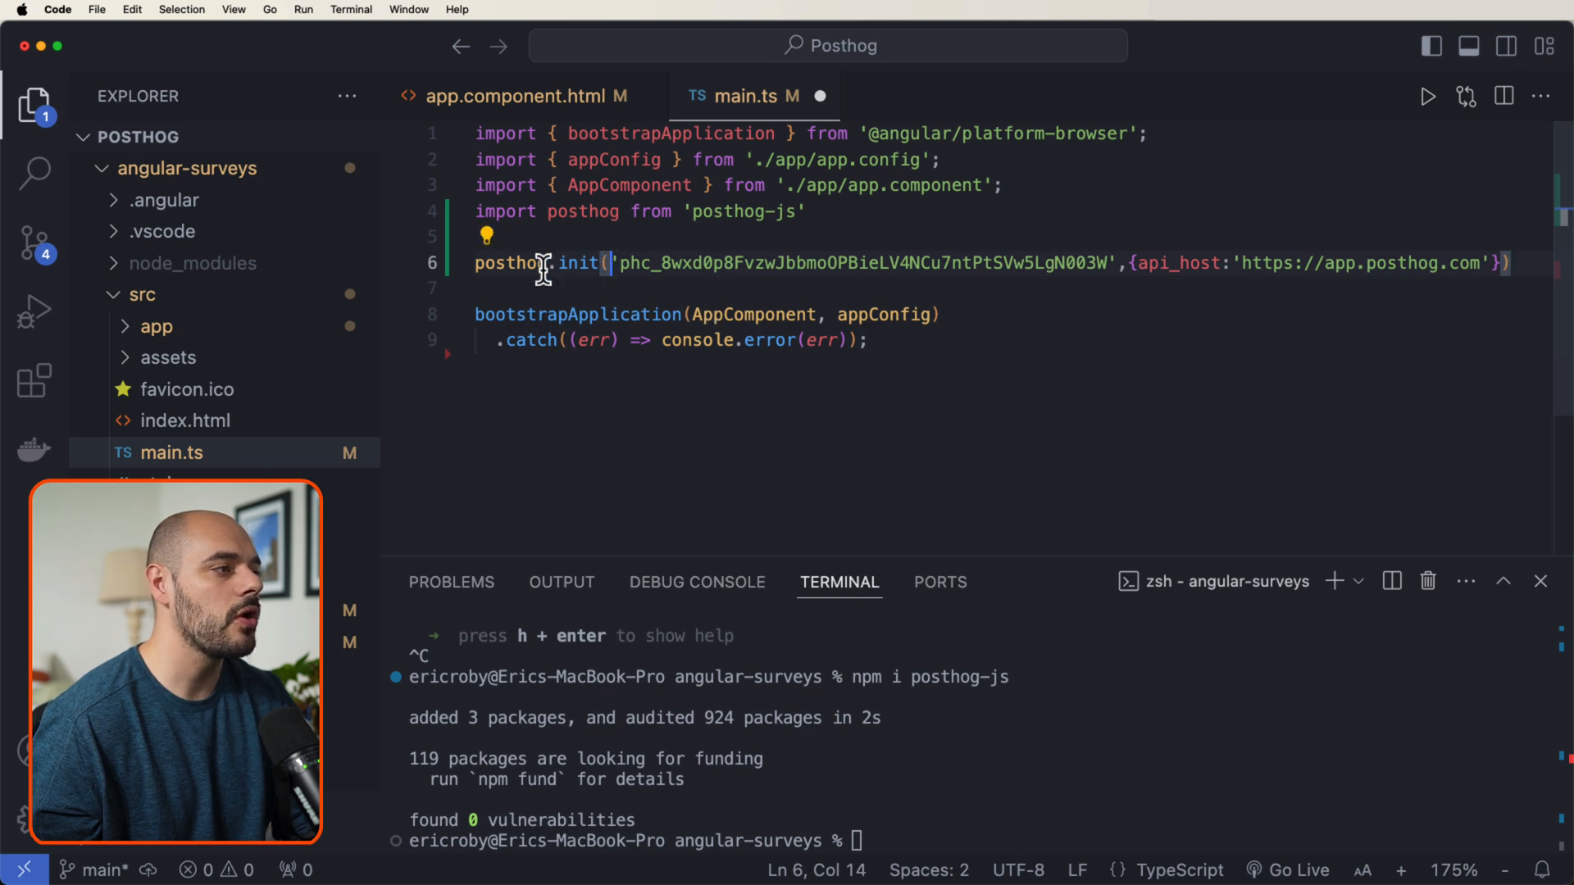
pyautogui.press('Return')
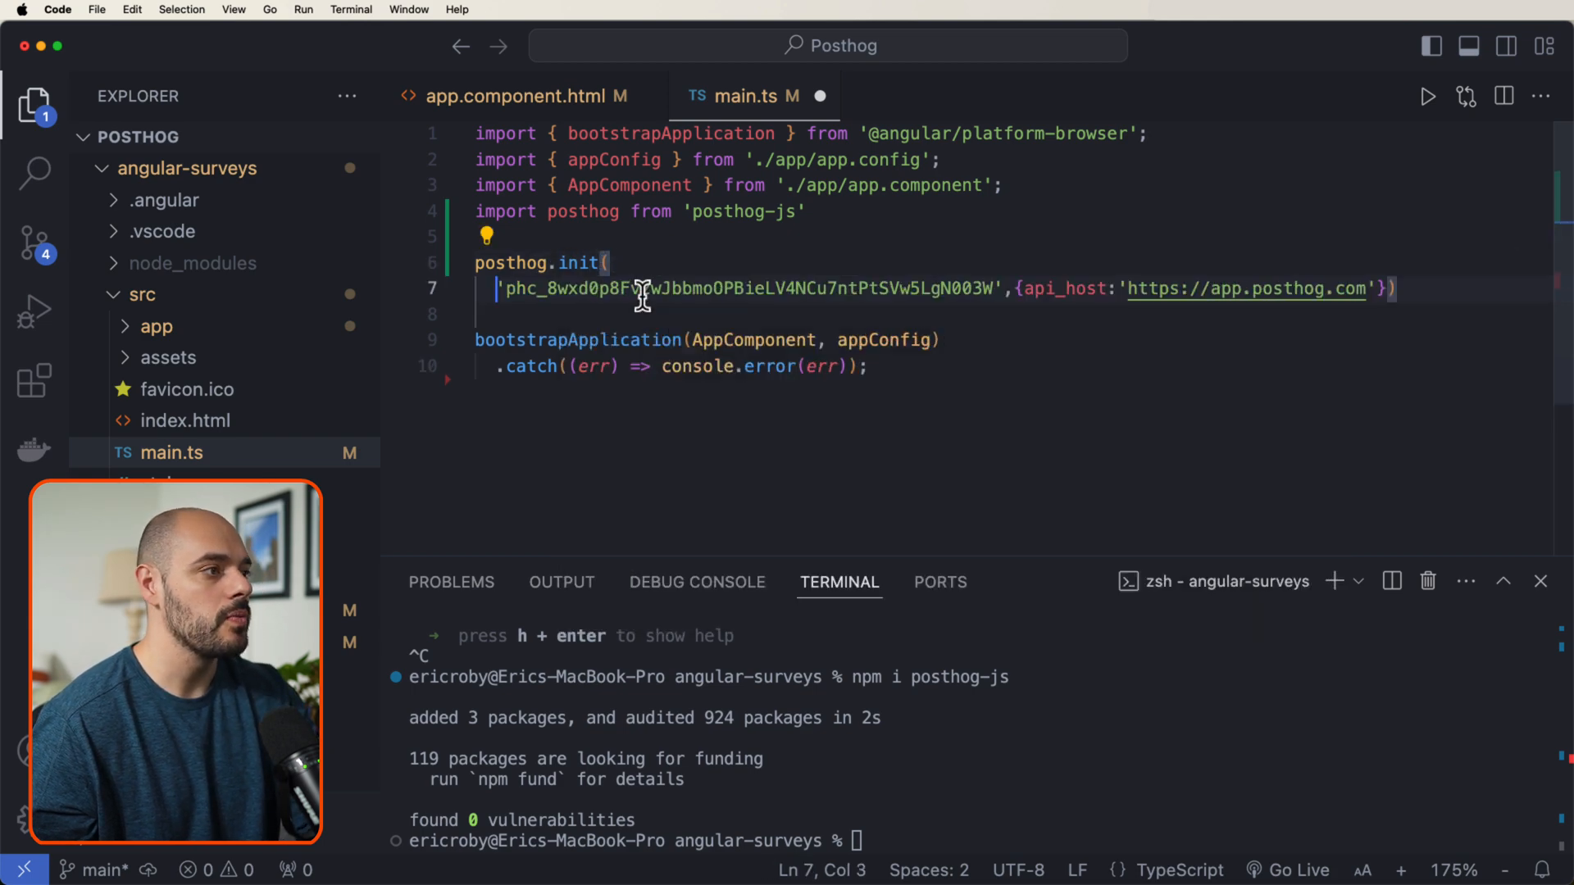
pyautogui.click(1020, 288)
pyautogui.press('Return')
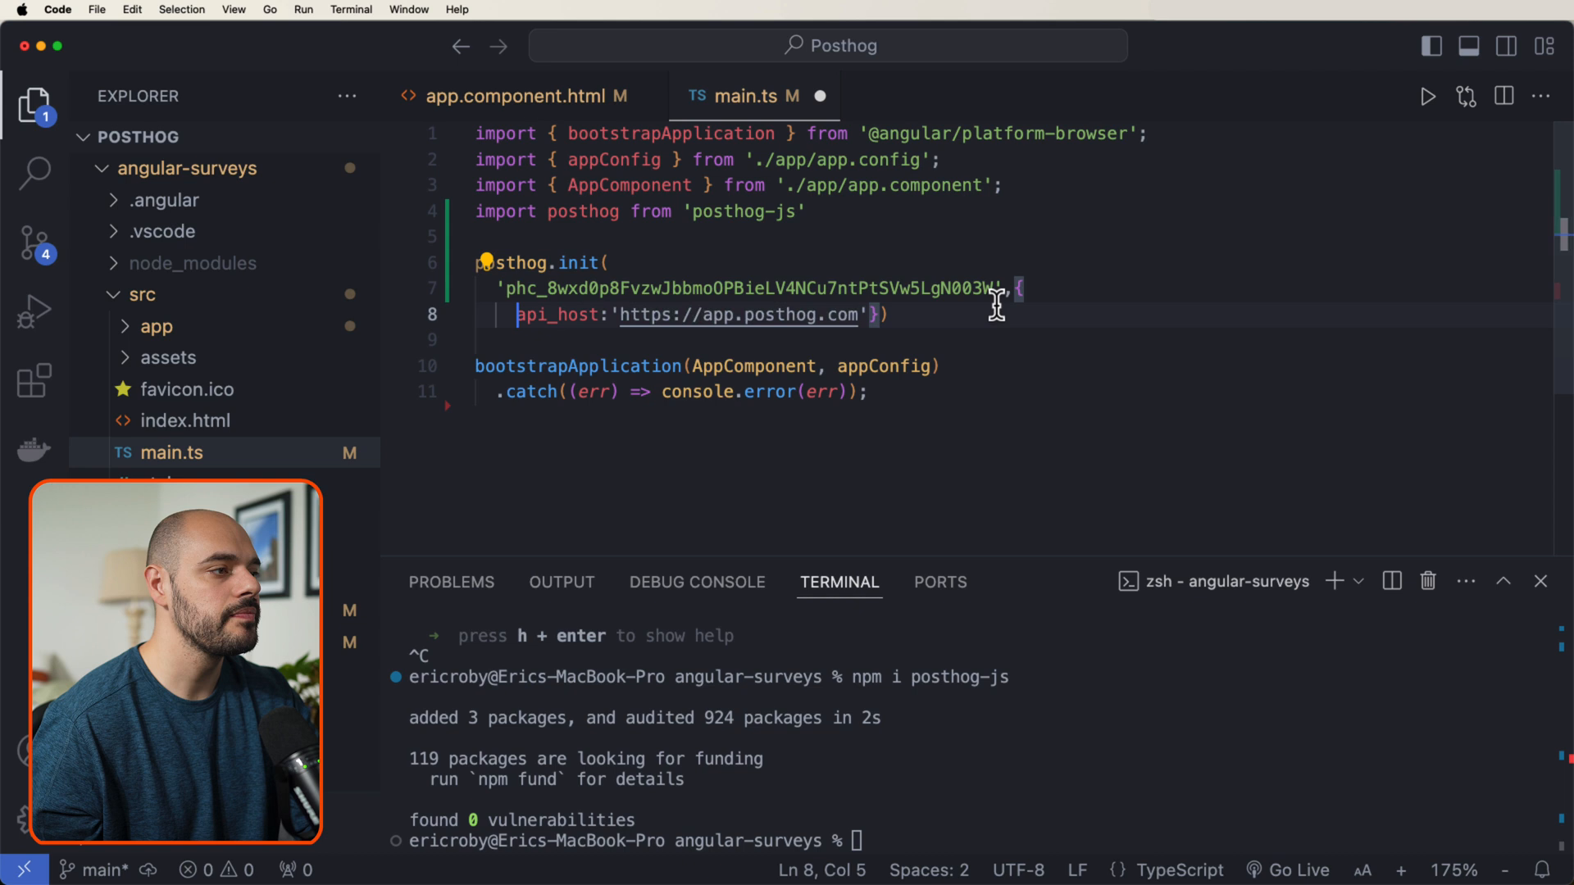
pyautogui.click(872, 314)
pyautogui.press('Return')
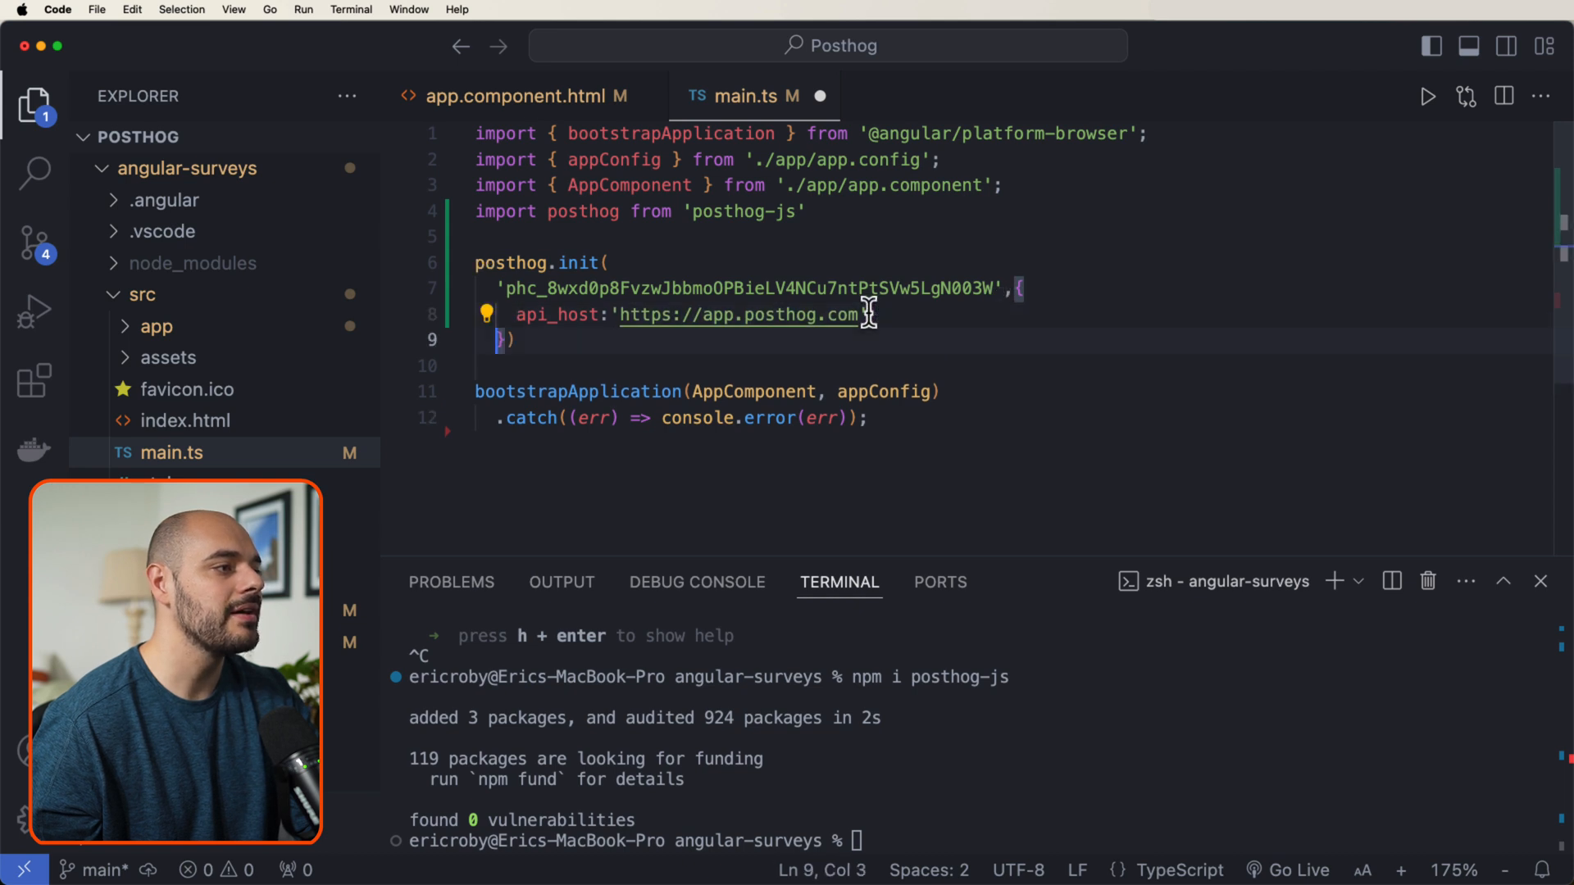
pyautogui.hotkey('ctrl', 's')
# - Rerun ng serve in the terminal and switch to the browser
pyautogui.click(970, 822)
pyautogui.press('Up')
pyautogui.press('Up')
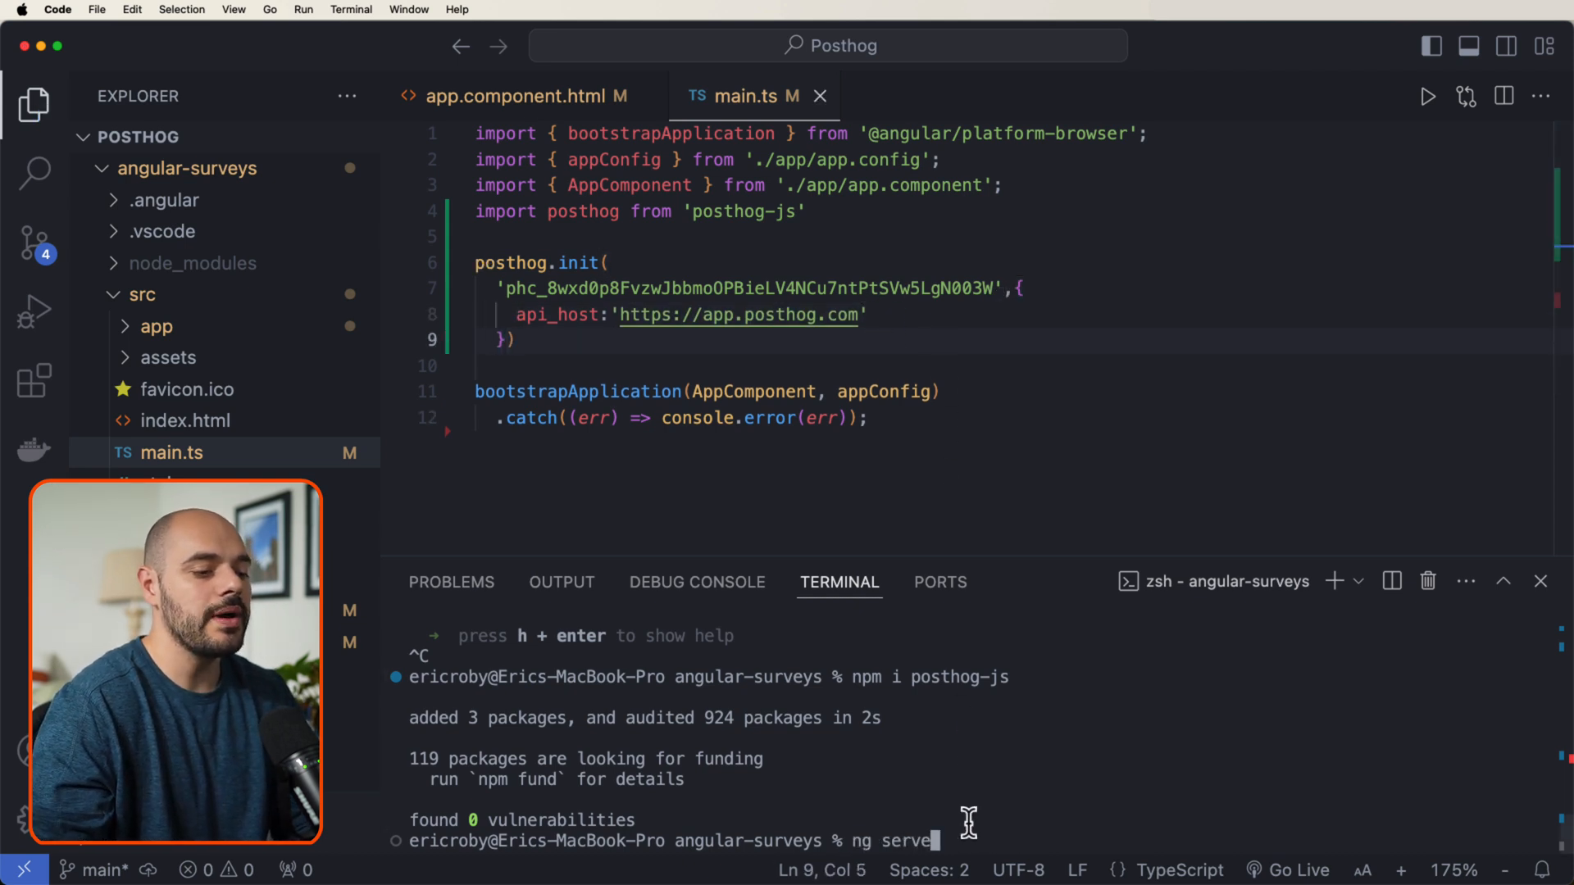
pyautogui.press('Return')
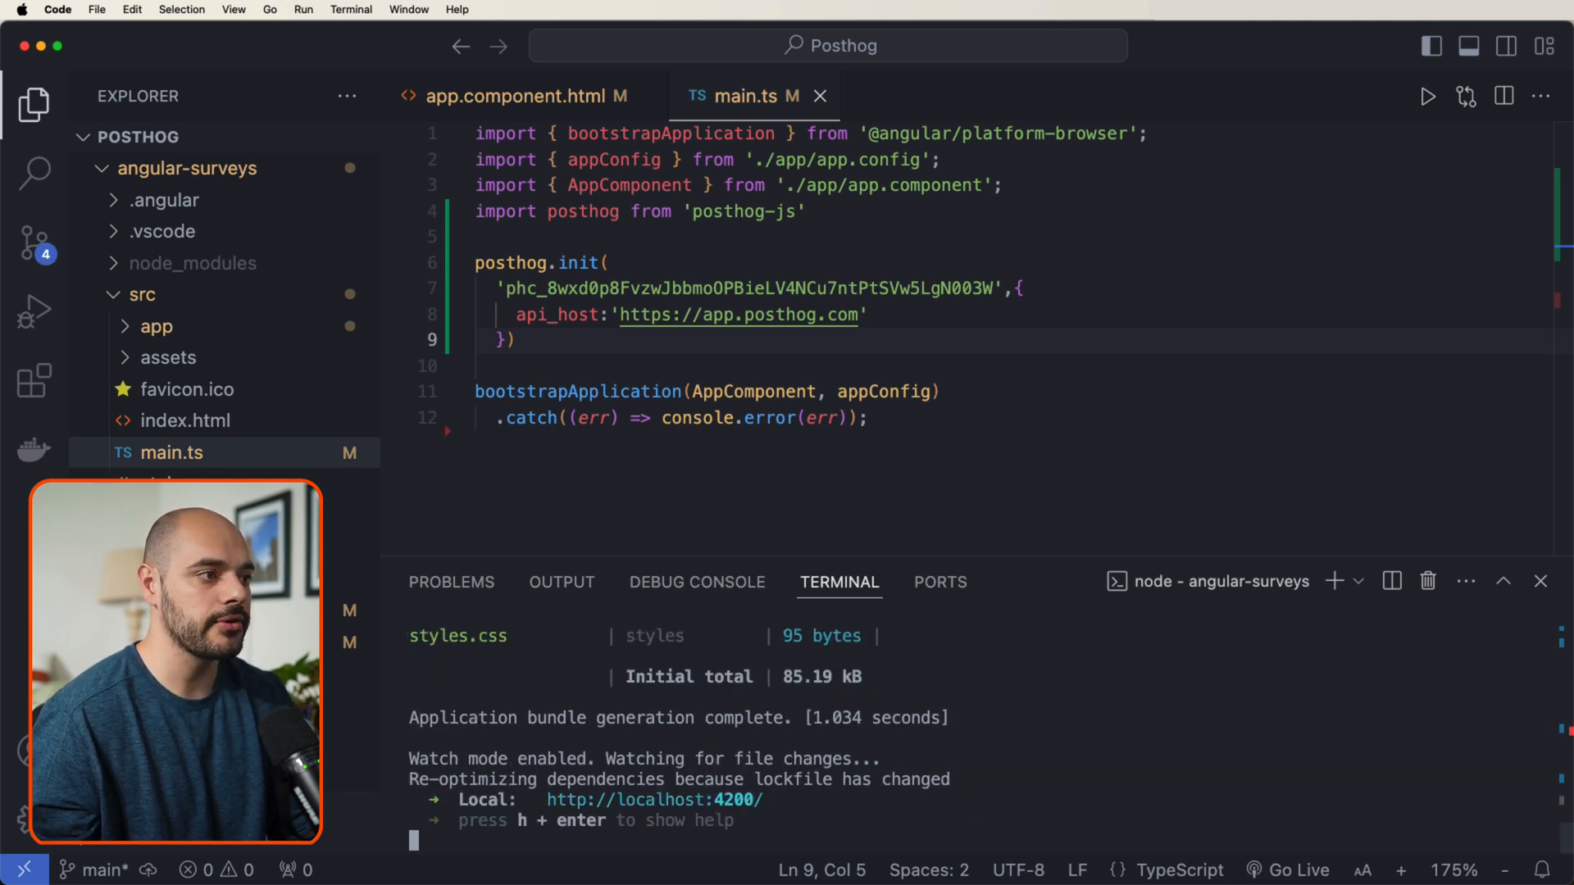
pyautogui.press('super+Tab')
# - Check the localhost app, then view PostHog's Activity list with the captured Pageview and Pageleave events
pyautogui.click(397, 36)
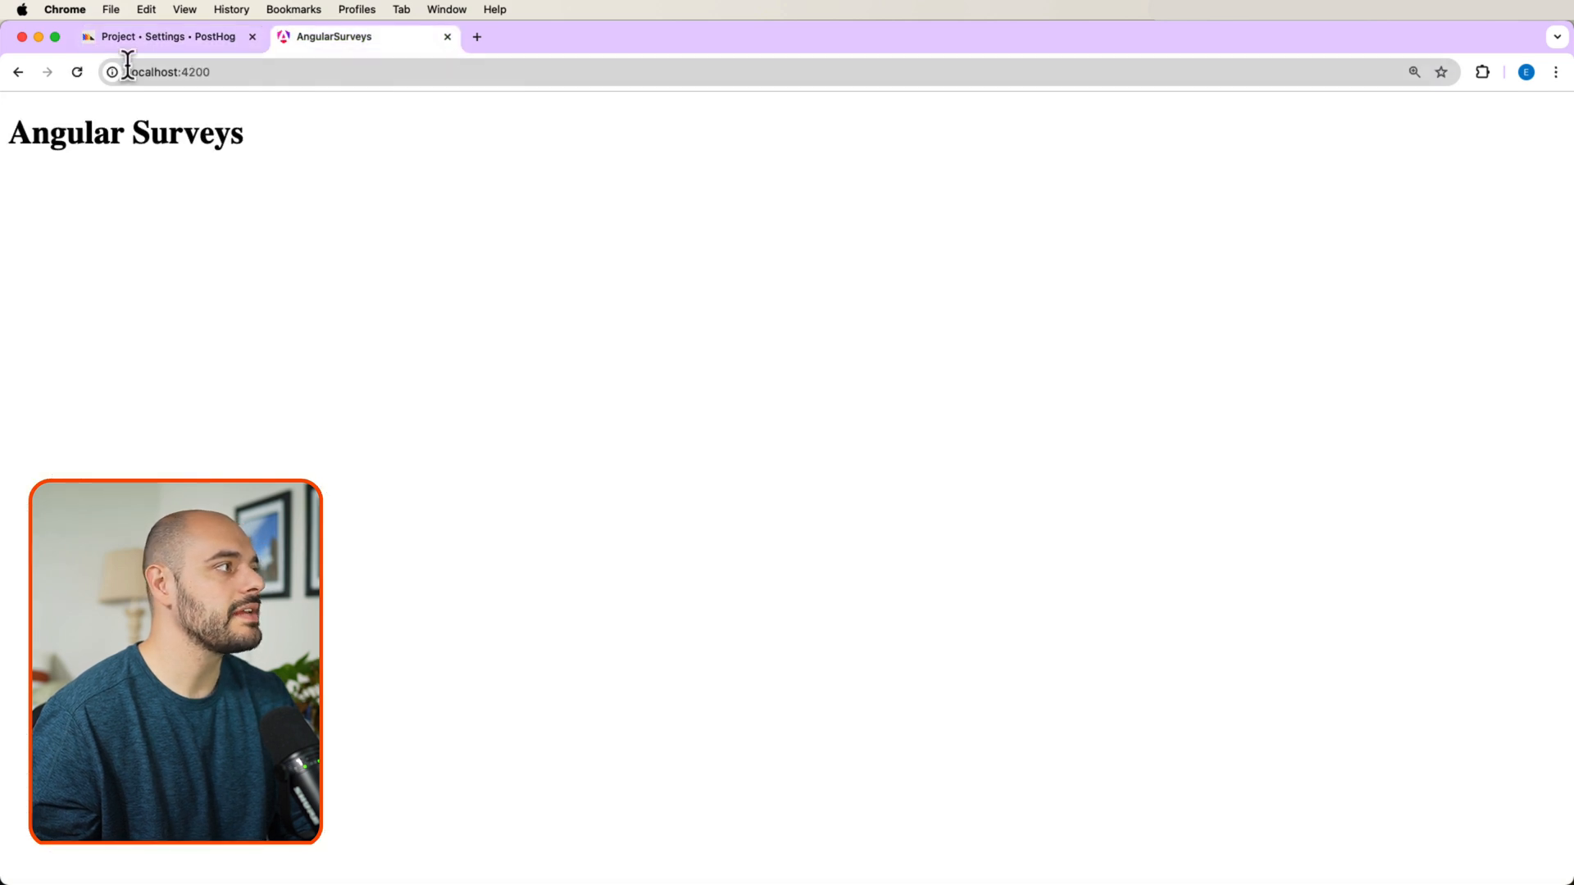
pyautogui.click(169, 36)
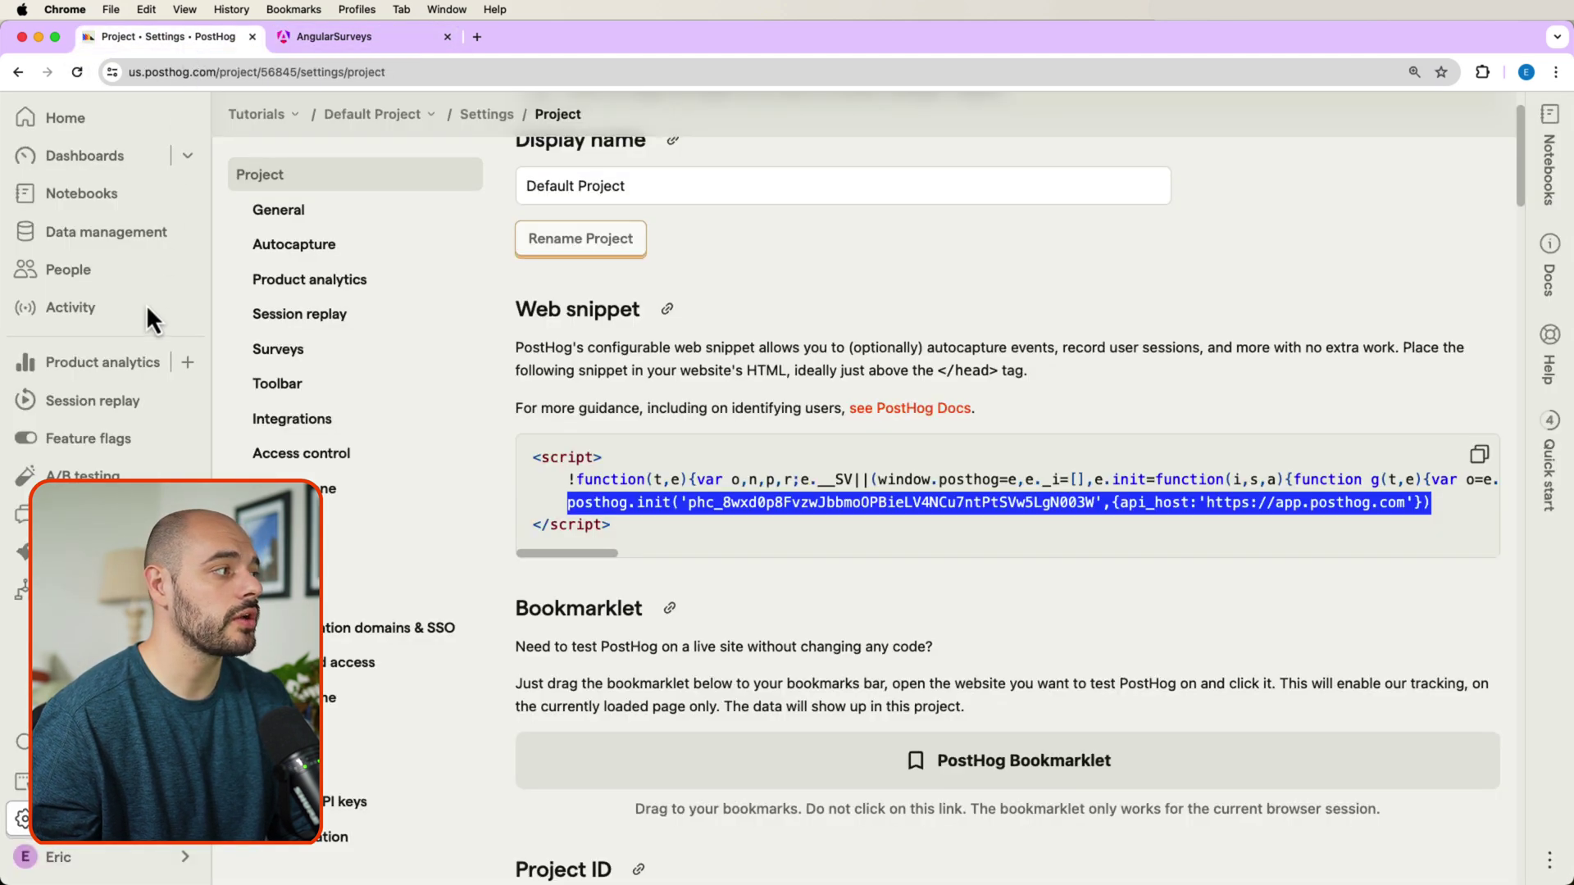
pyautogui.click(102, 314)
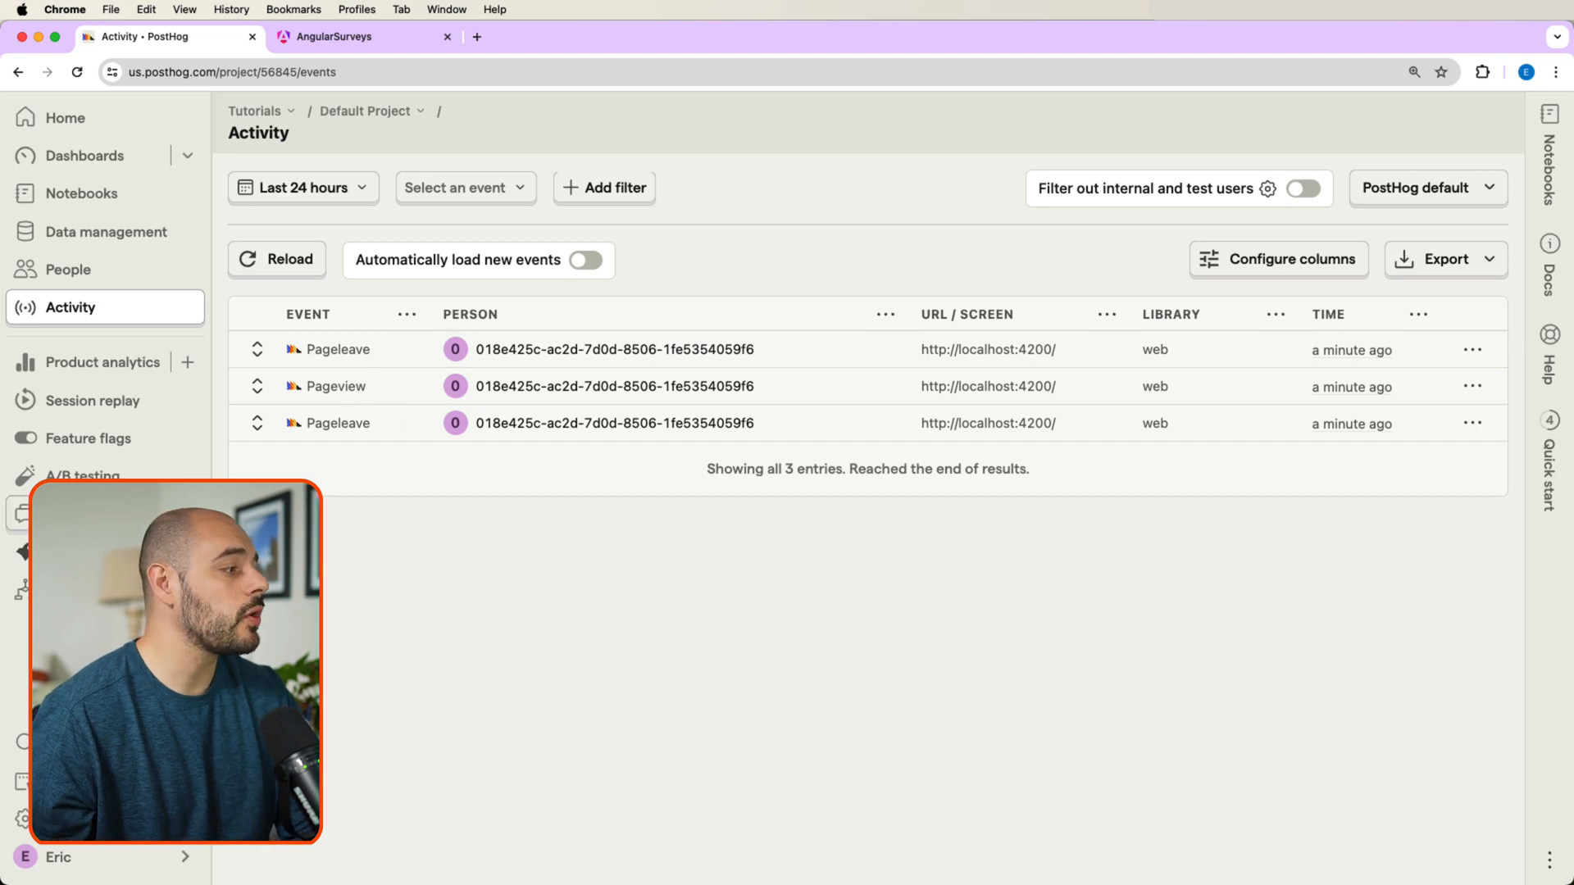
# - Start a new survey from the Open feedback template and review its Presentation and Targeting options
pyautogui.click(24, 515)
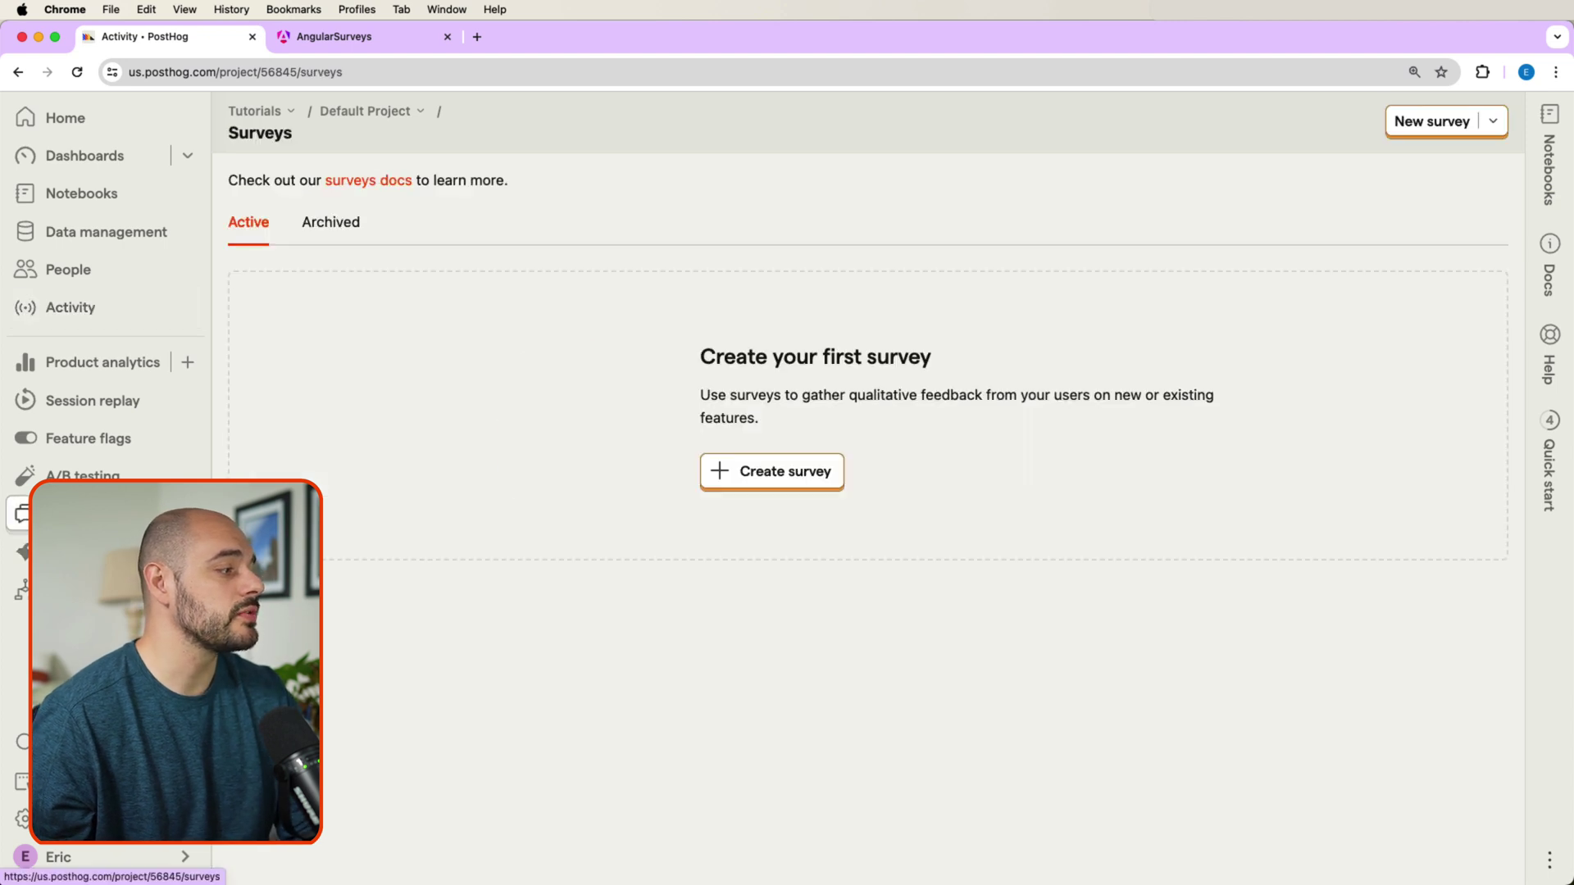
pyautogui.click(829, 484)
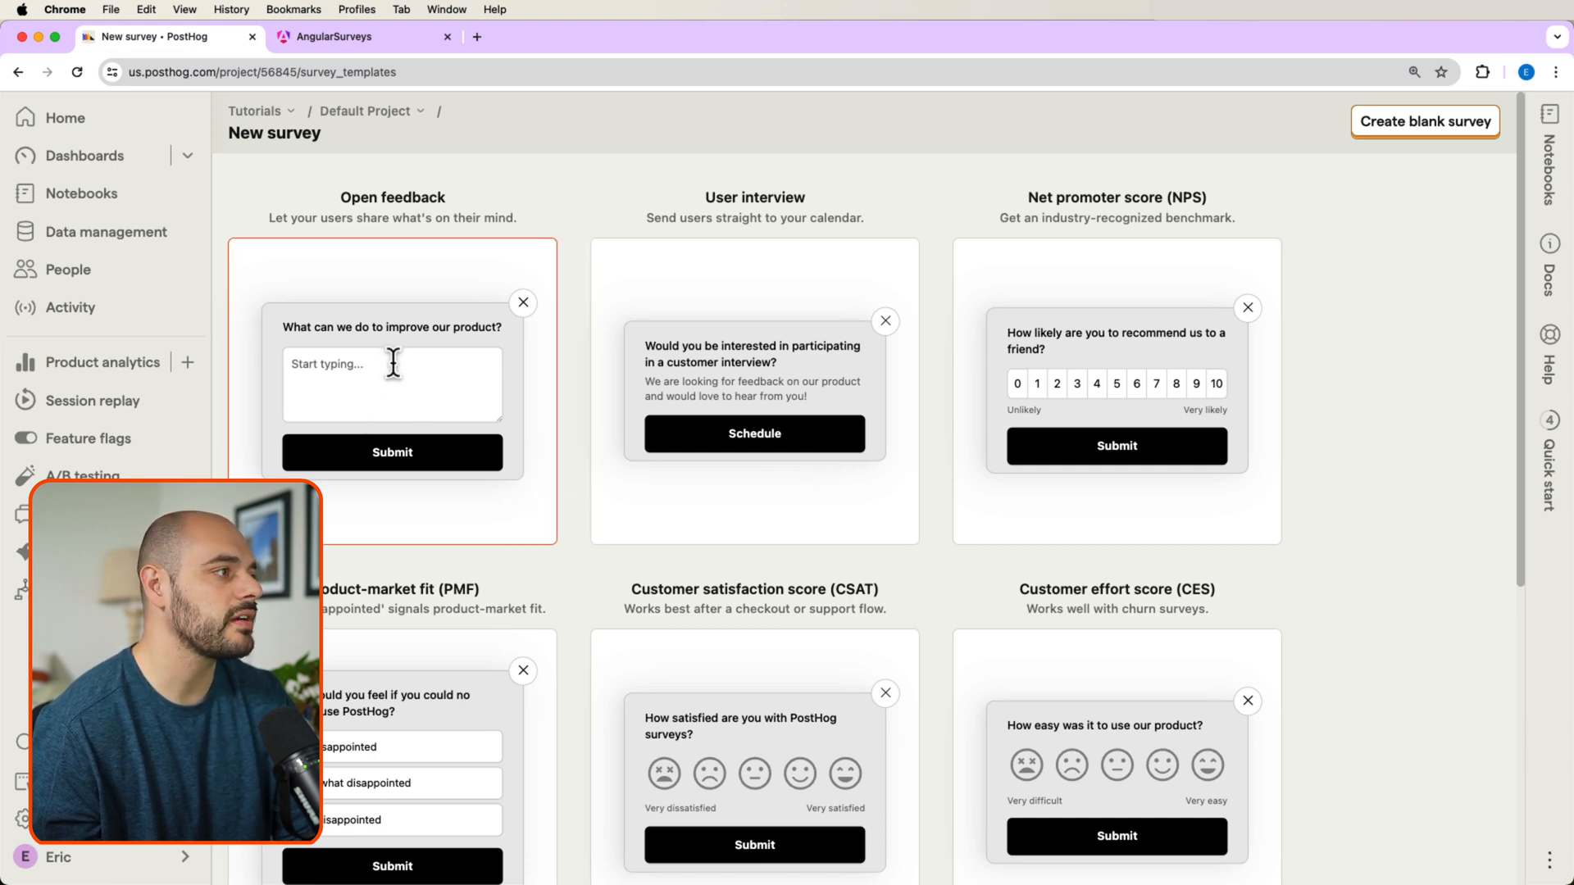
pyautogui.click(450, 299)
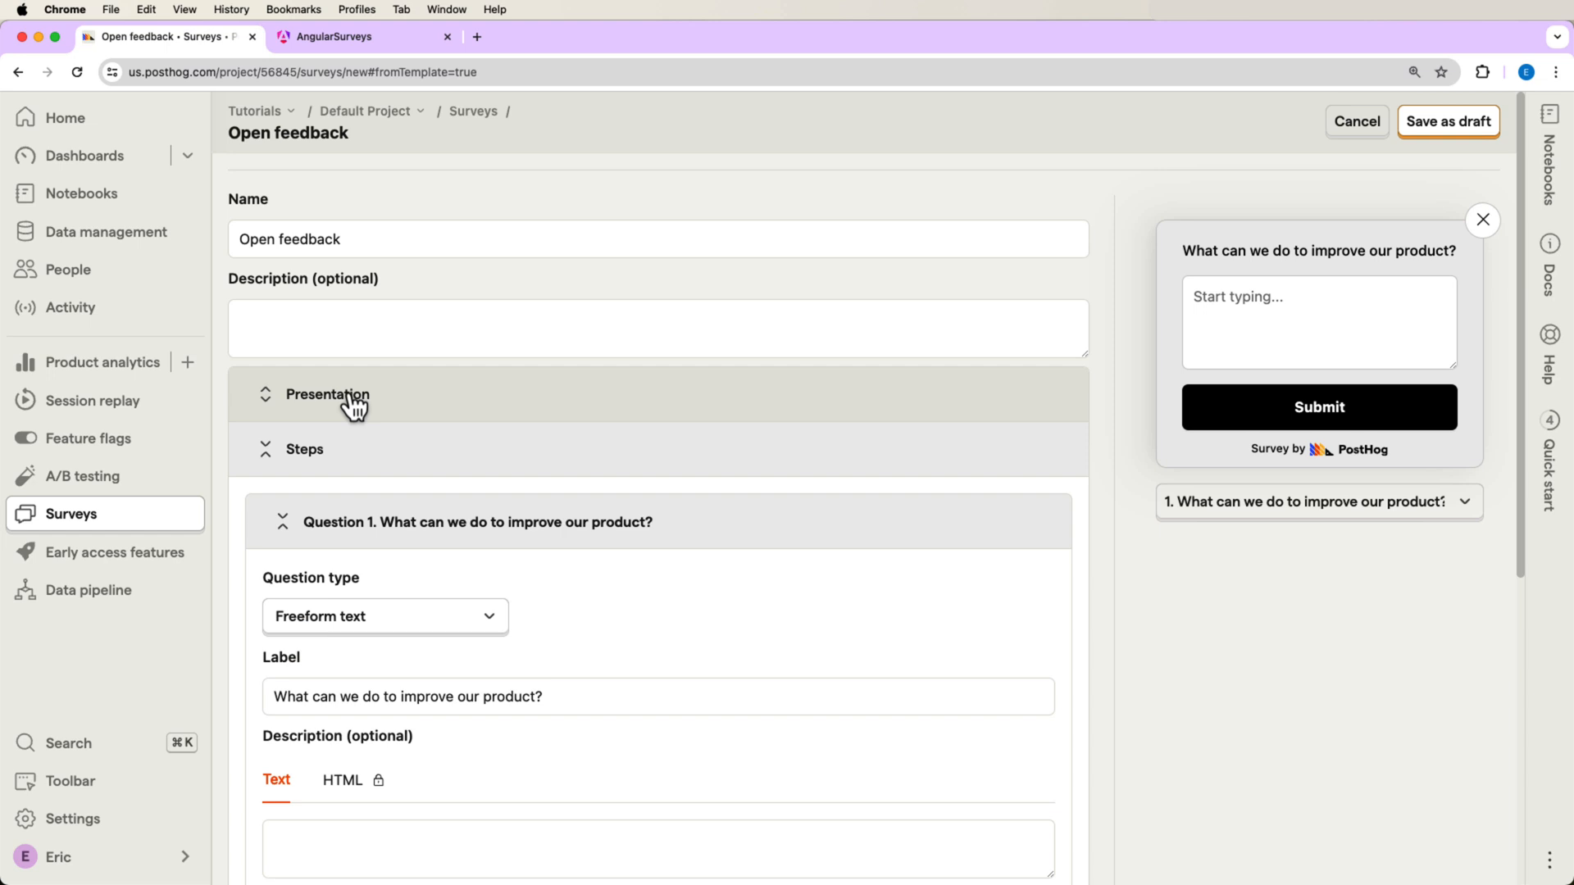
pyautogui.click(353, 400)
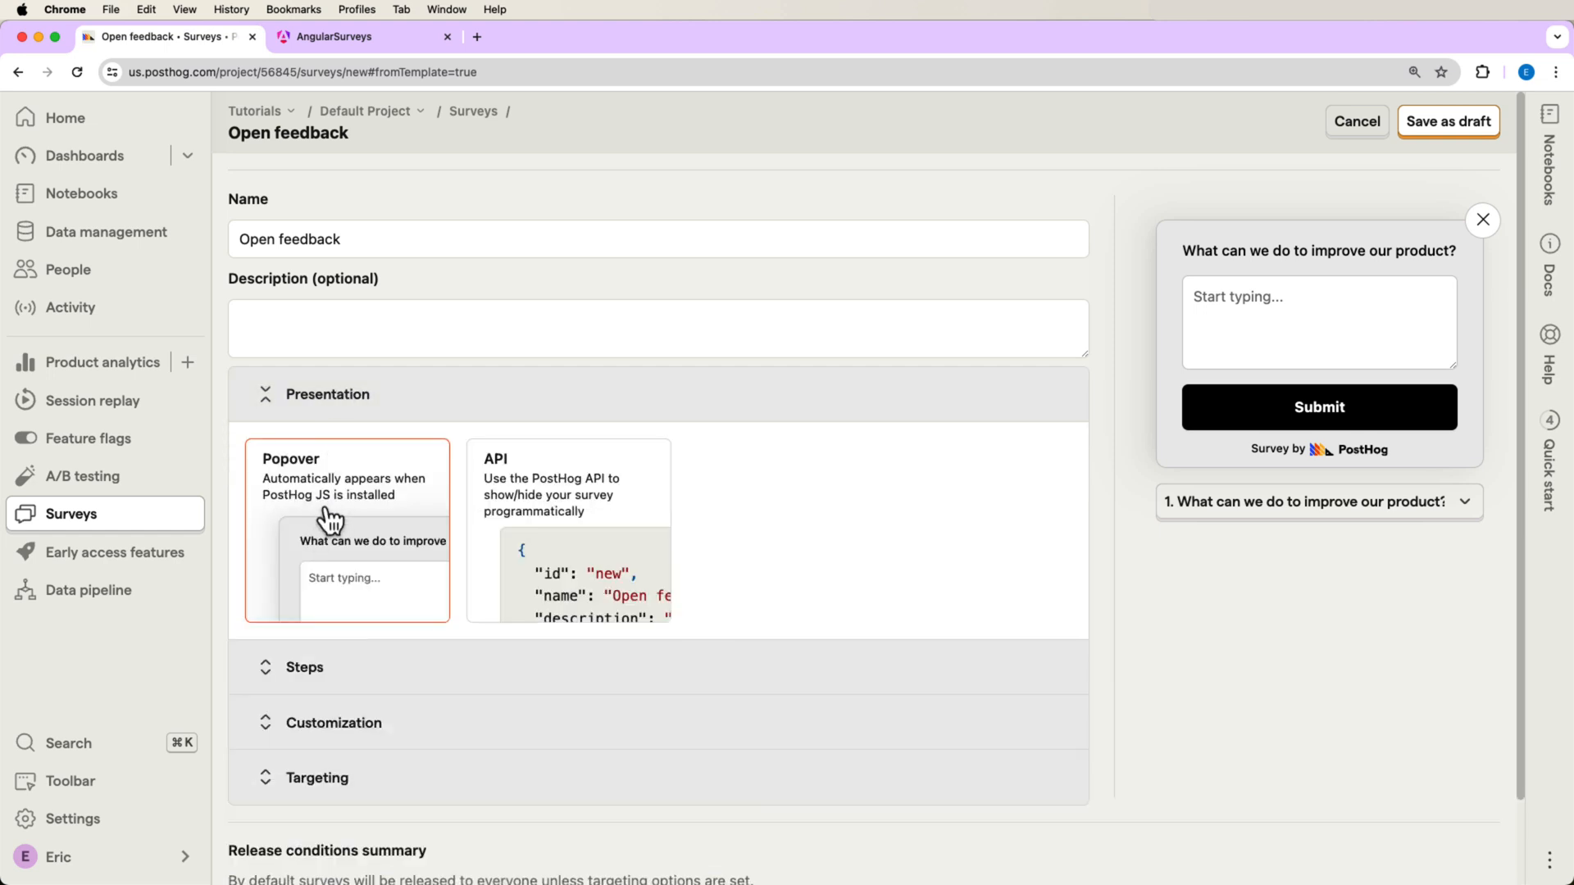
pyautogui.scroll(-2, 350, 615)
pyautogui.scroll(2, 369, 676)
pyautogui.click(370, 678)
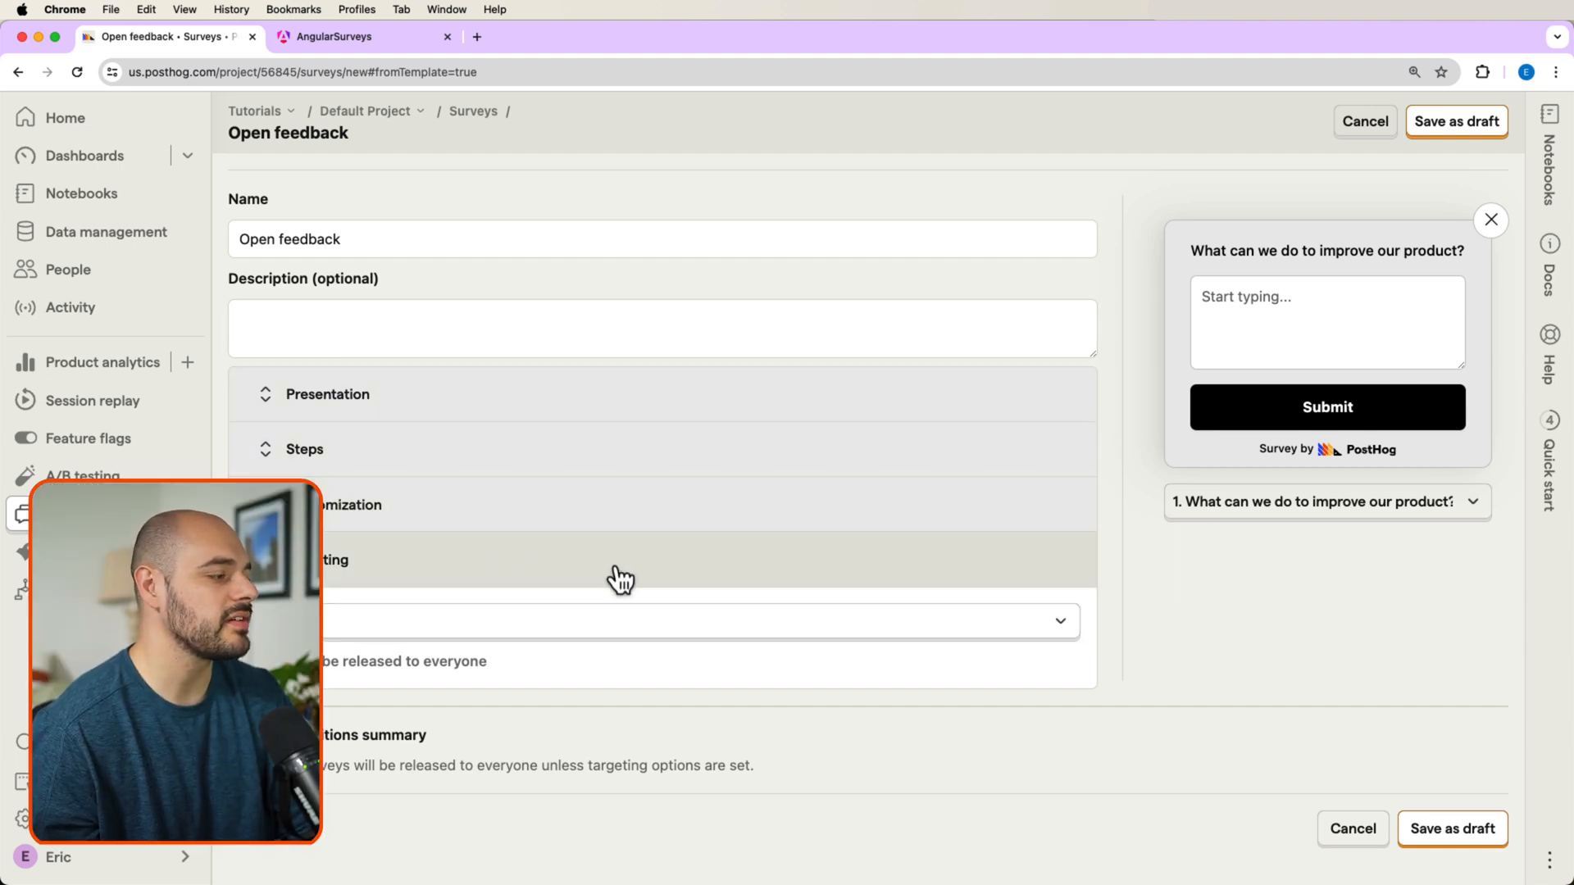
# - Save the Open feedback survey as a draft and launch it
pyautogui.click(1457, 120)
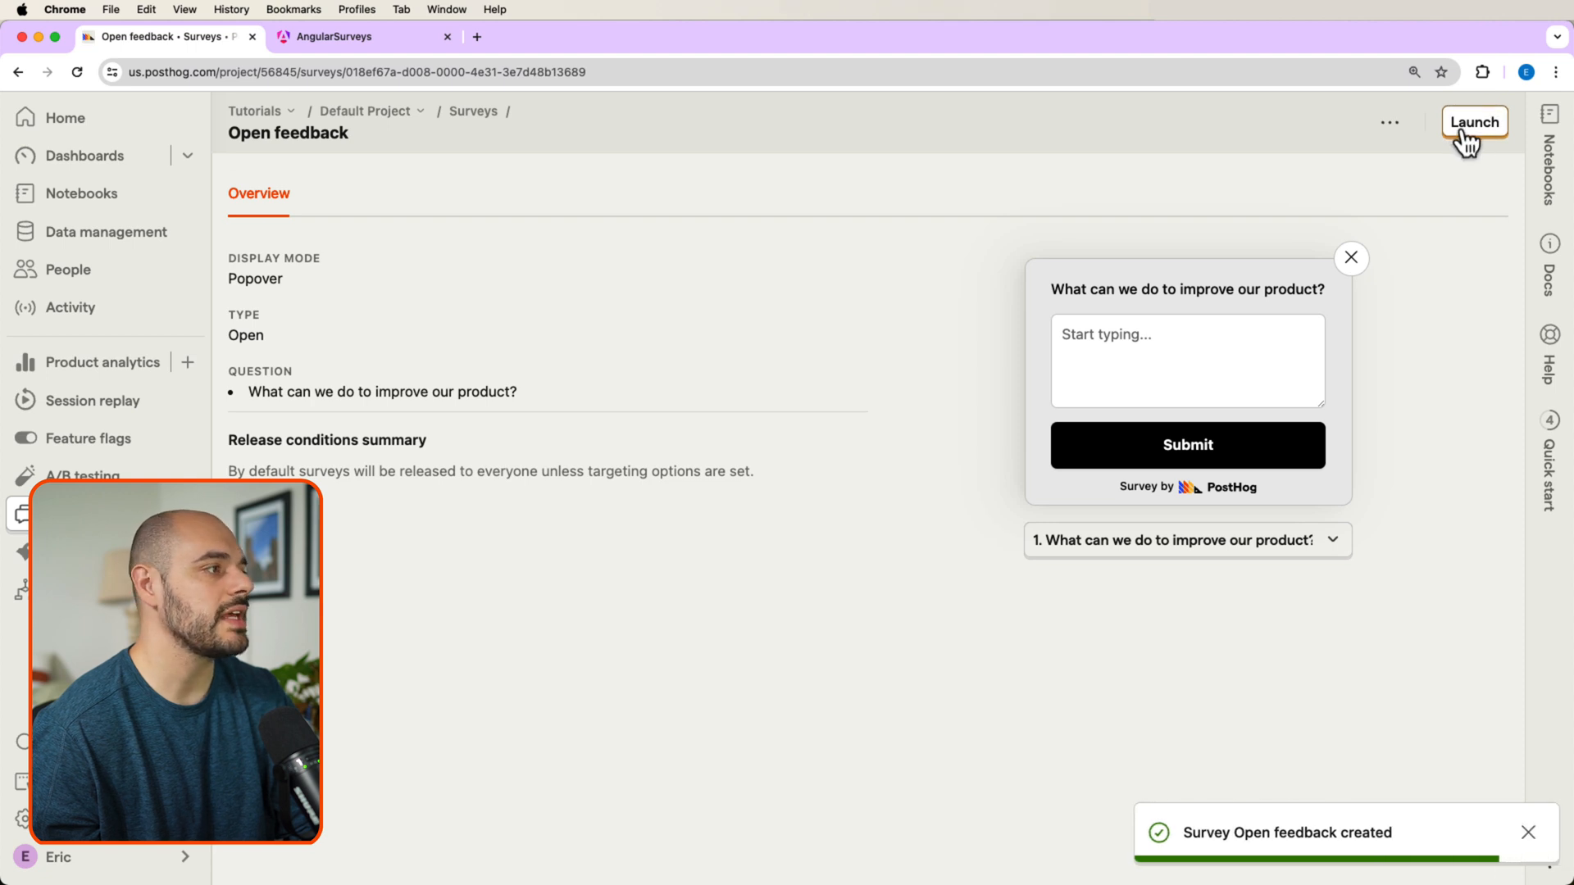
pyautogui.click(1466, 129)
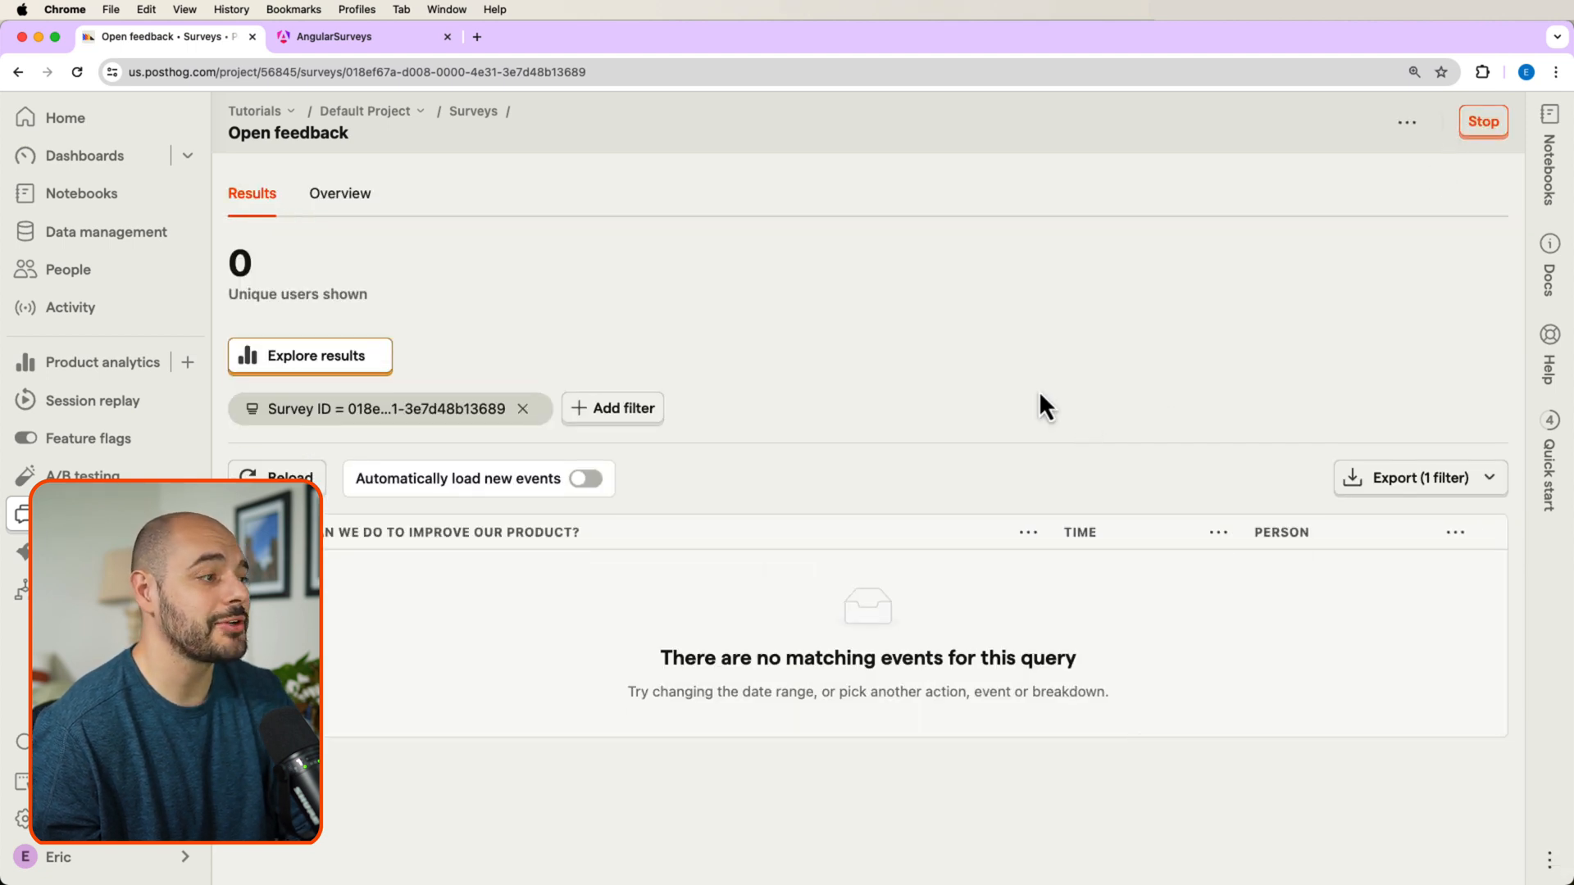
# - Submit the answer "Nothing! It's awesome!" on the localhost survey popover and close the thank-you message
pyautogui.click(375, 37)
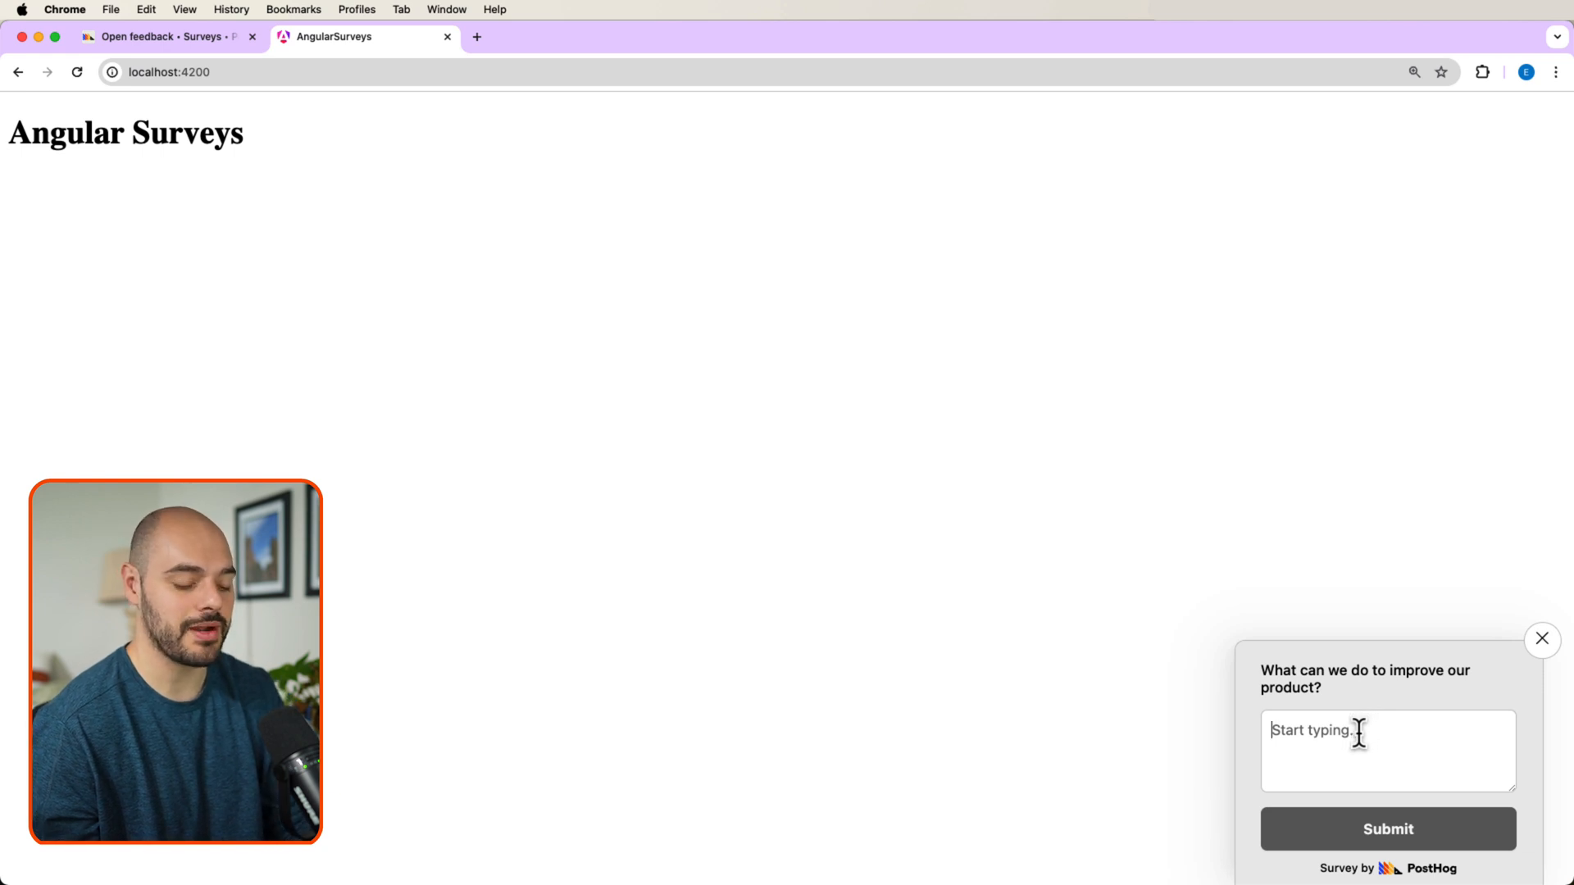
pyautogui.write('Not')
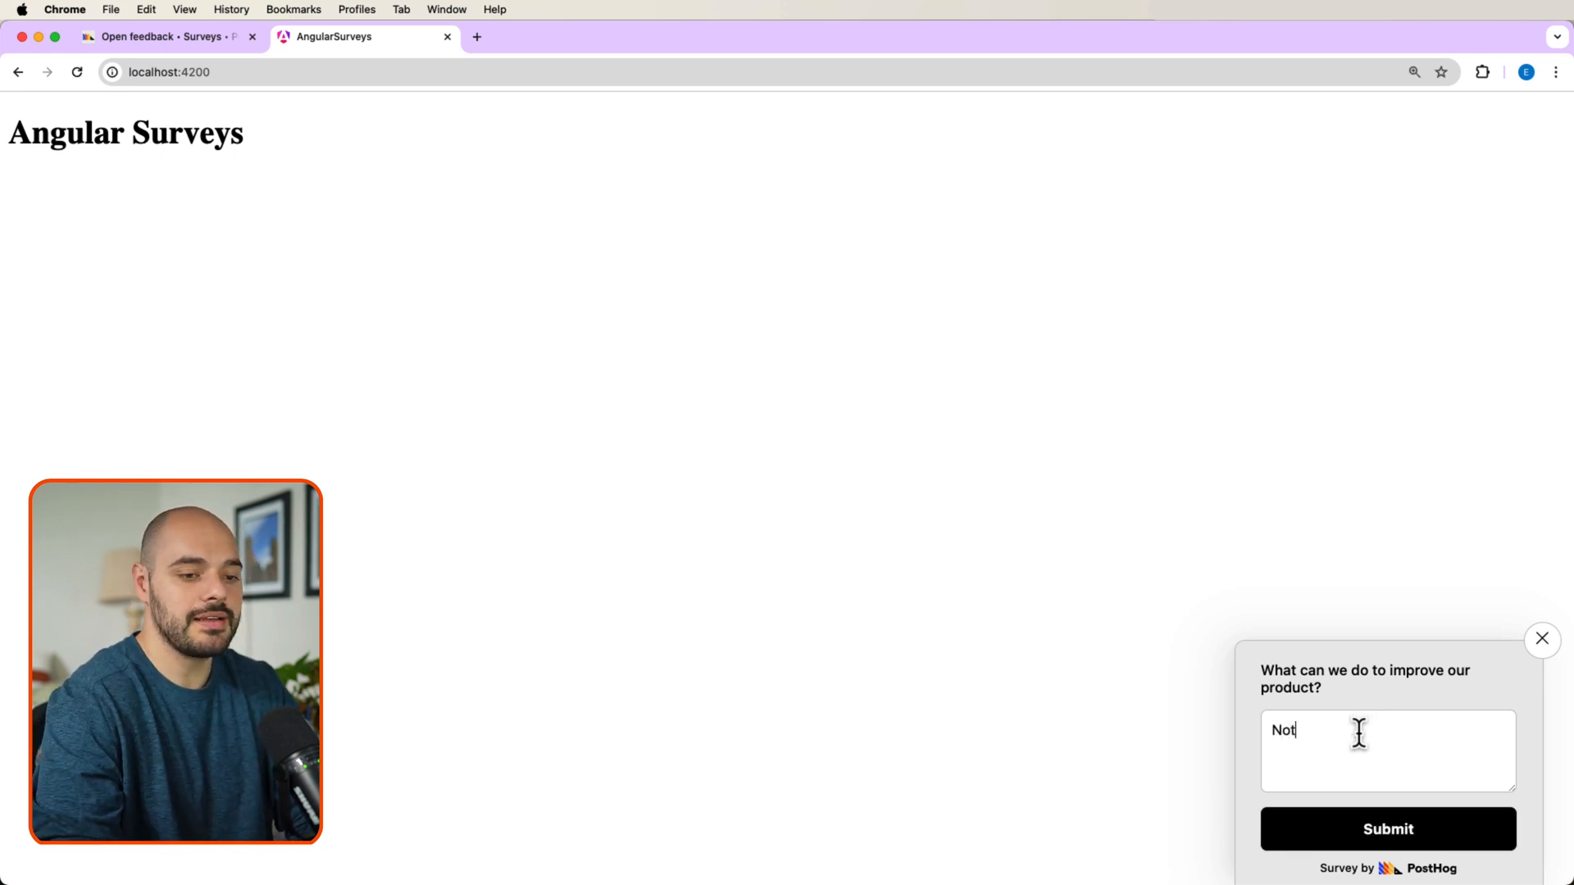
pyautogui.write('hing! I')
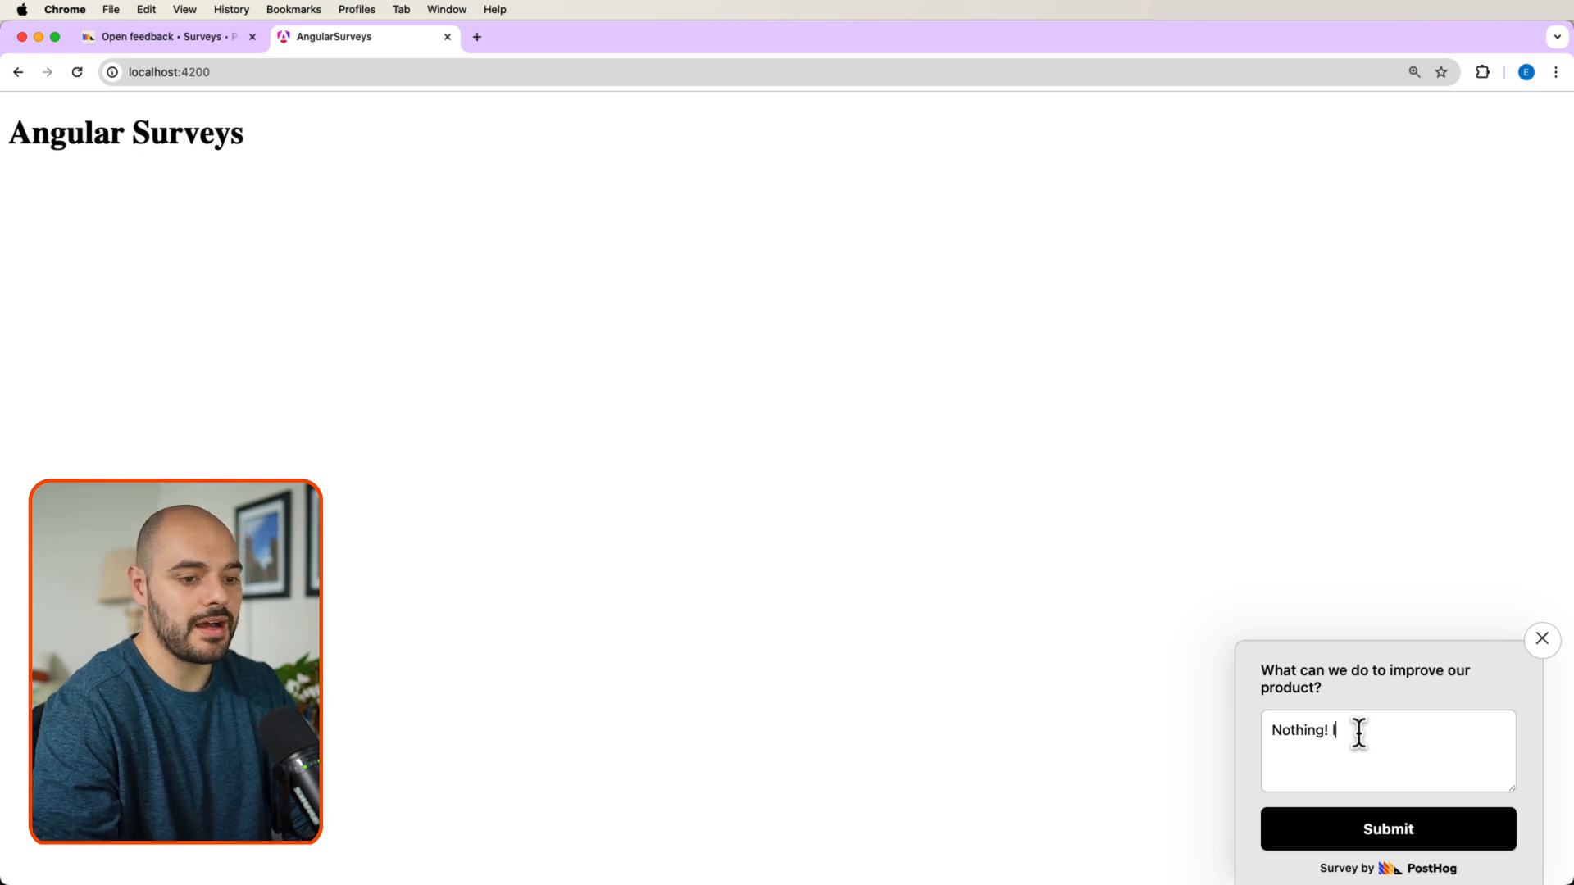
pyautogui.write("t's awesome!")
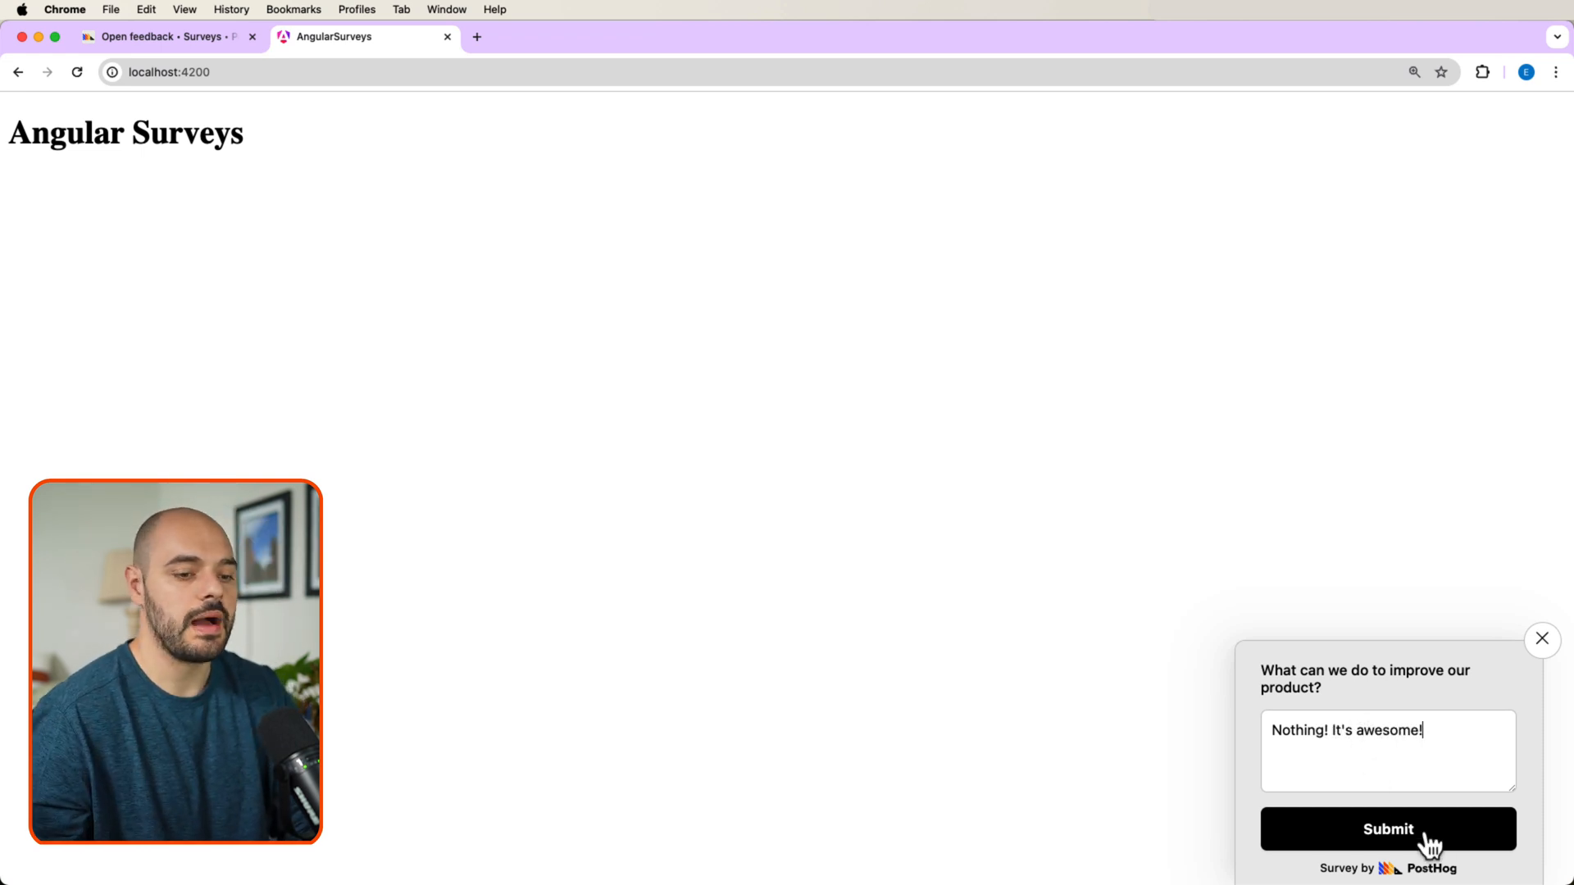
pyautogui.click(1429, 843)
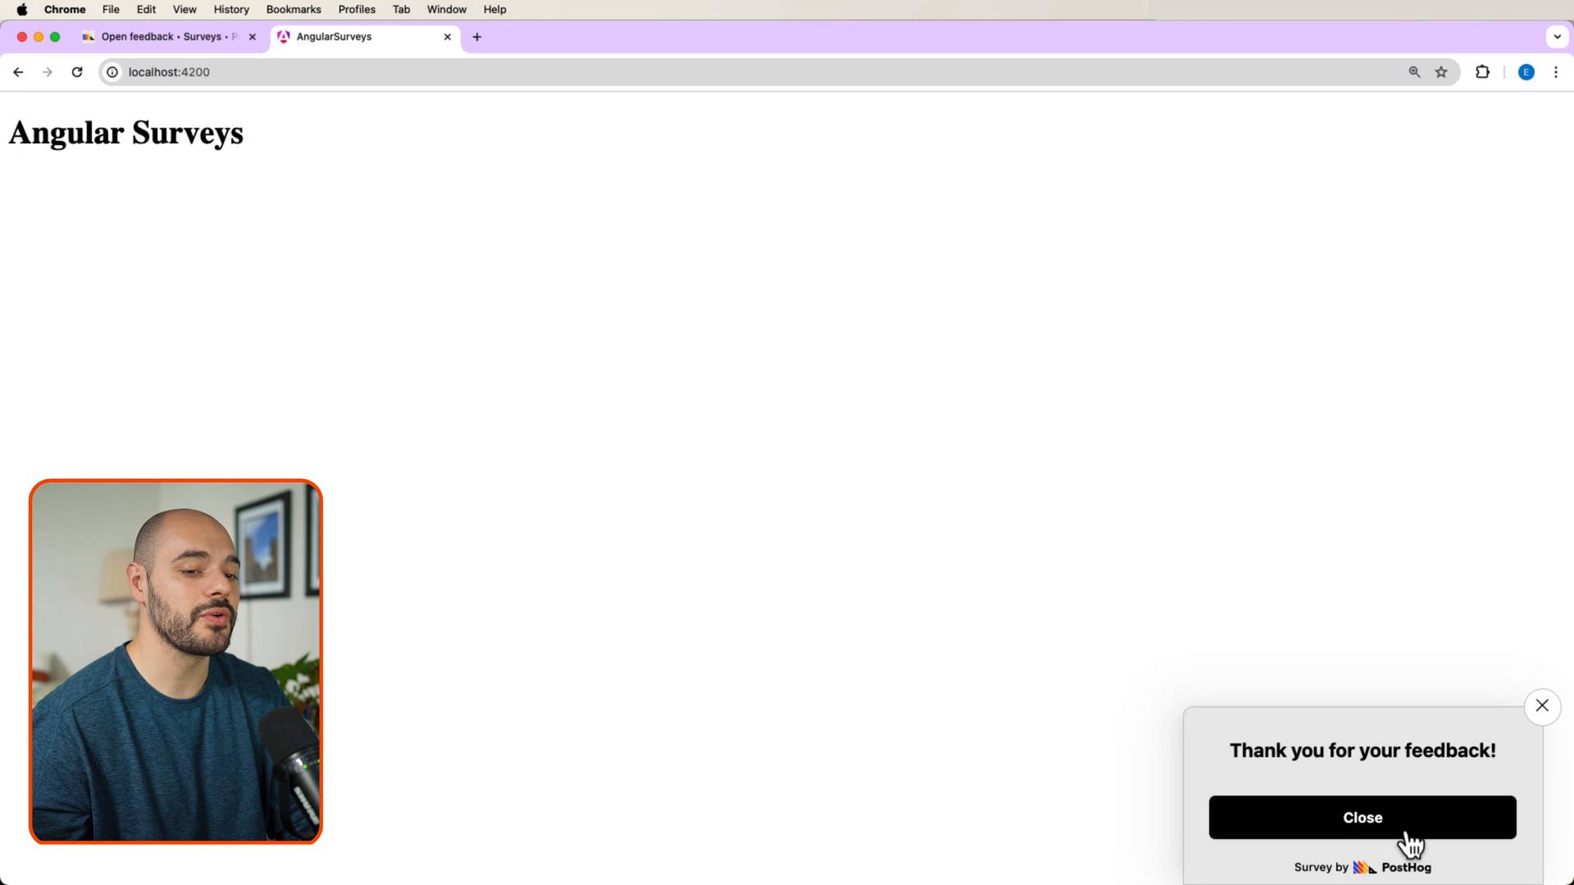
pyautogui.click(1402, 838)
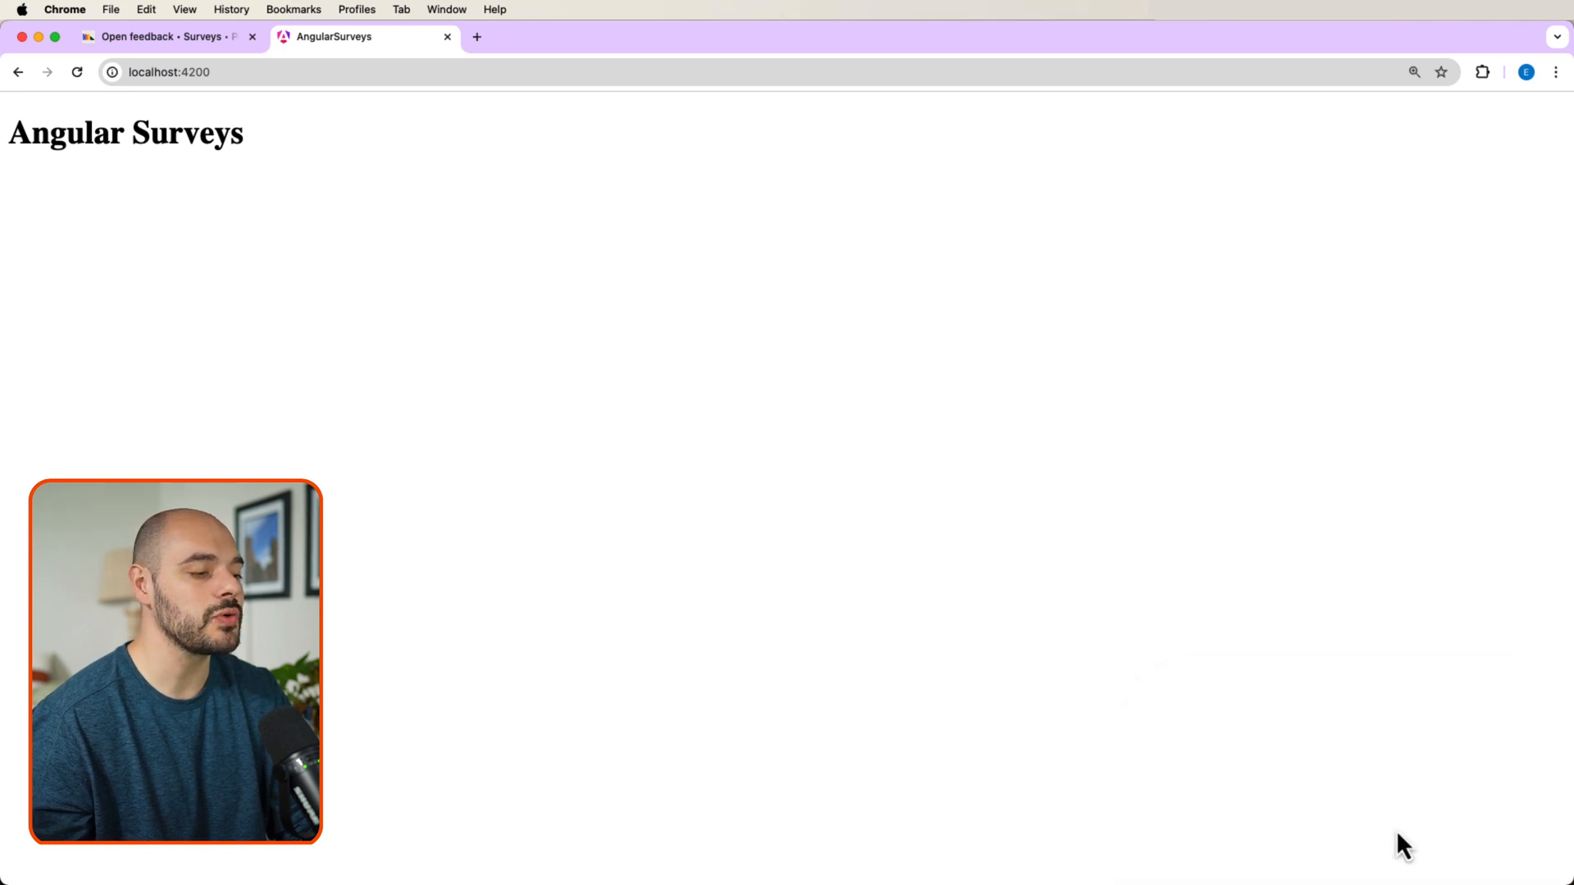
# - Refresh the PostHog survey results to show the one 'Nothing! It's awesome!' response
pyautogui.click(200, 41)
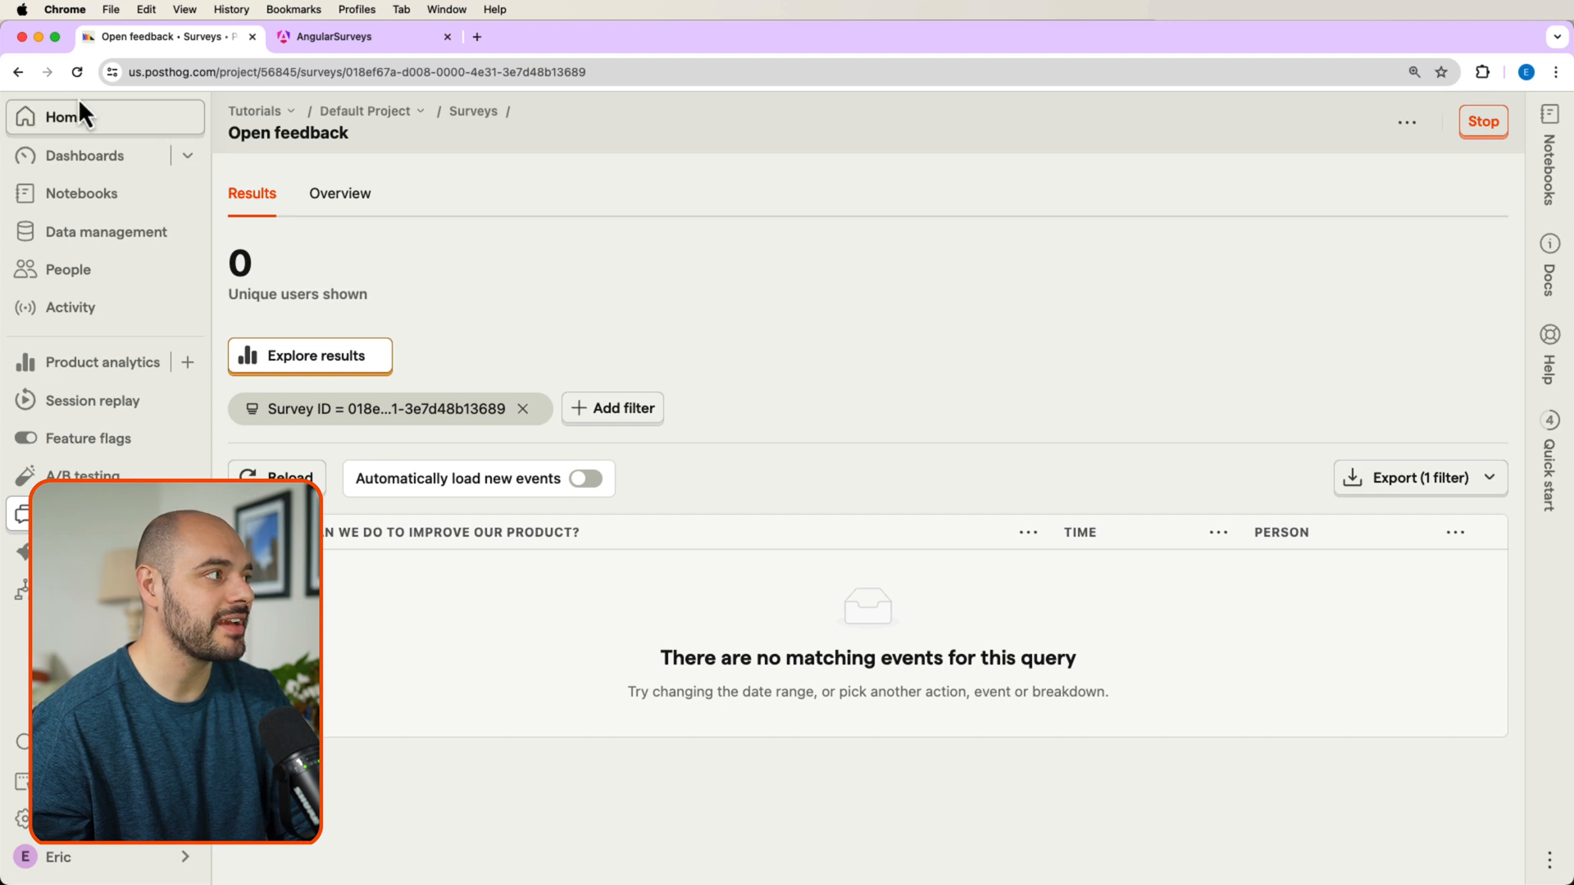
pyautogui.click(77, 72)
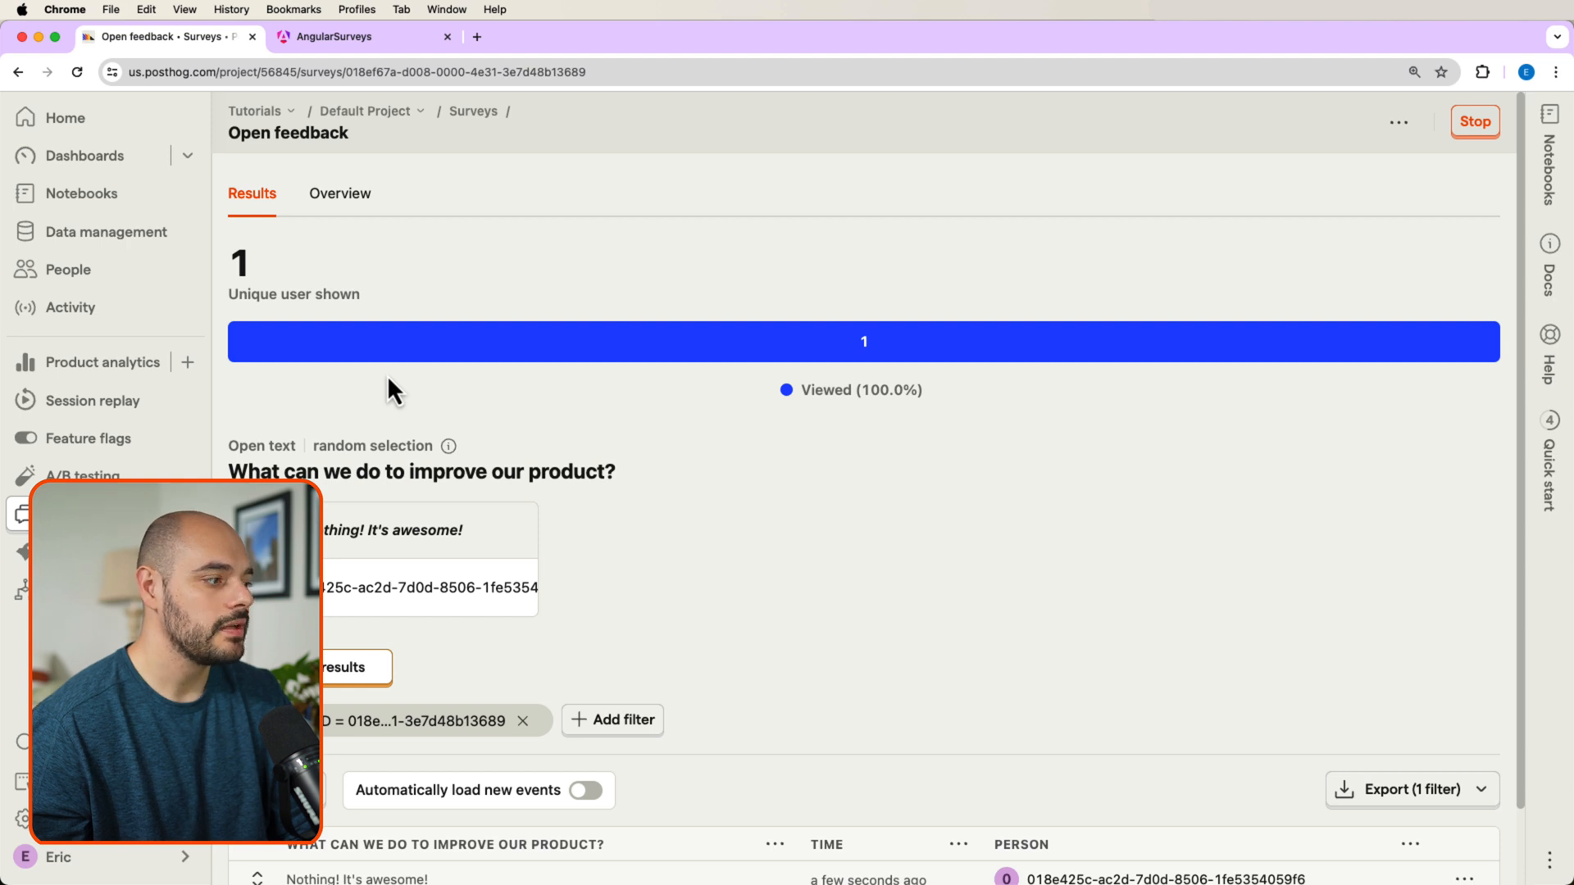
pyautogui.scroll(-2, 387, 392)
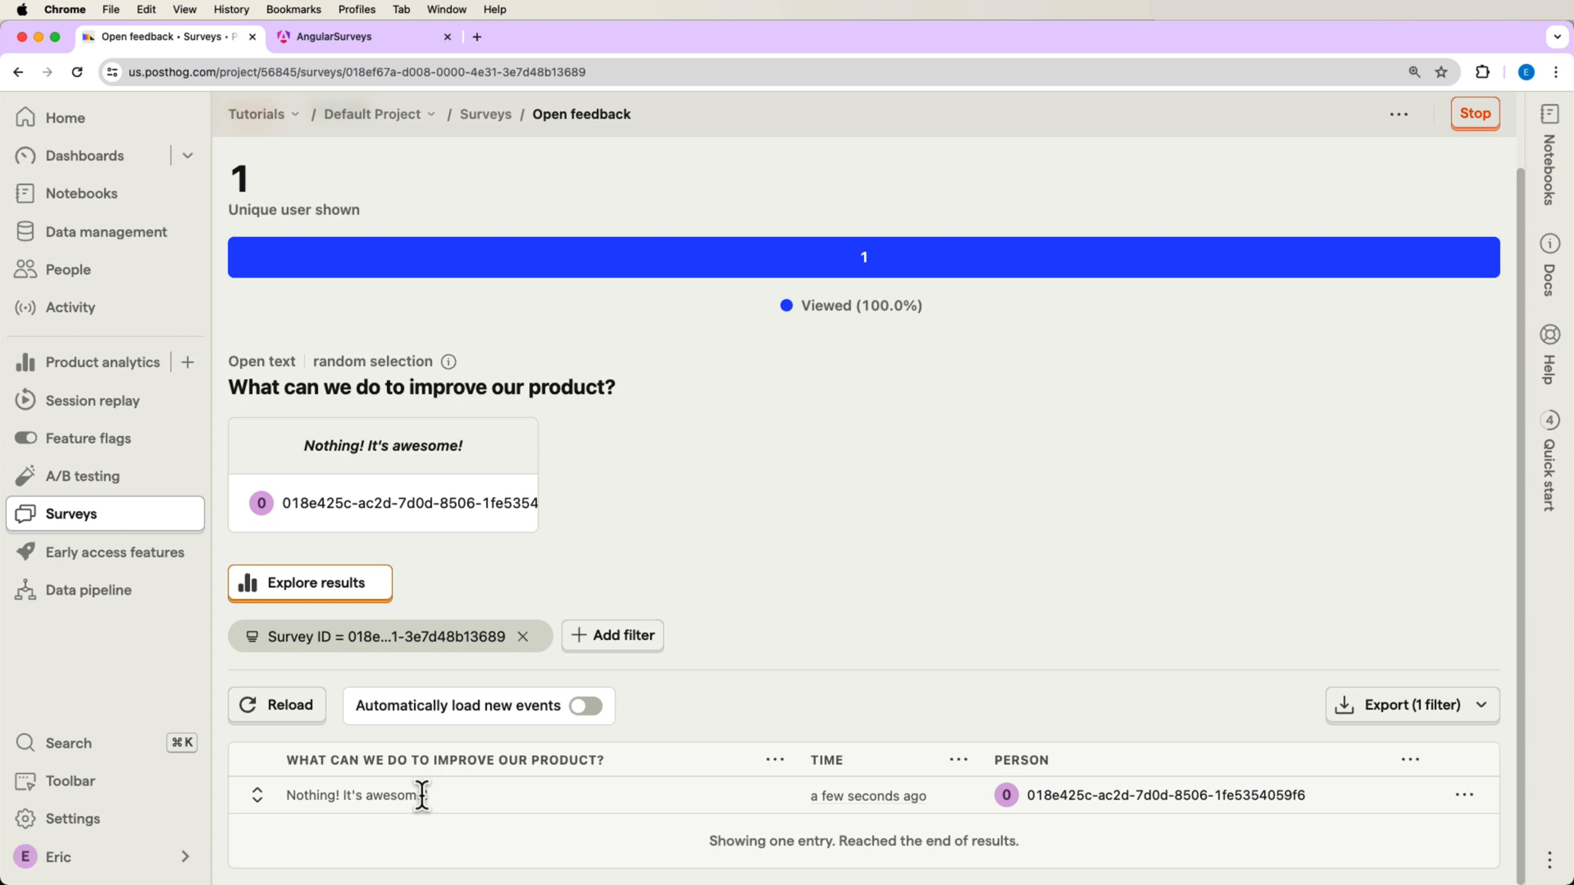
pyautogui.moveTo(422, 796); pyautogui.dragTo(283, 795)
pyautogui.click(452, 797)
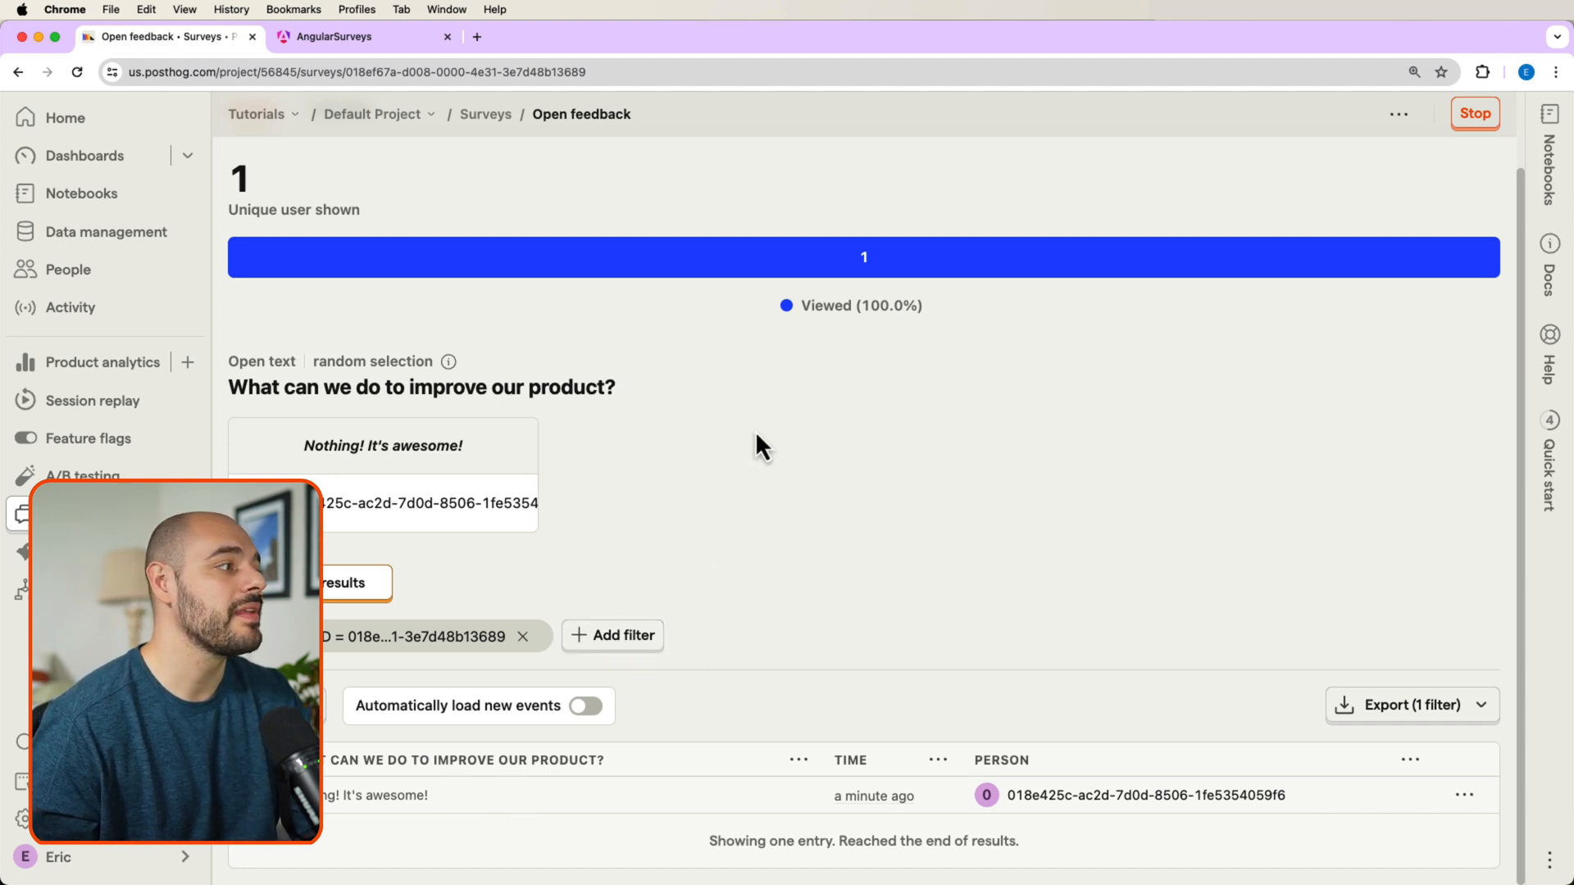
# - Stop and delete the Open feedback survey, then start creating a new survey from the template gallery
pyautogui.click(1473, 113)
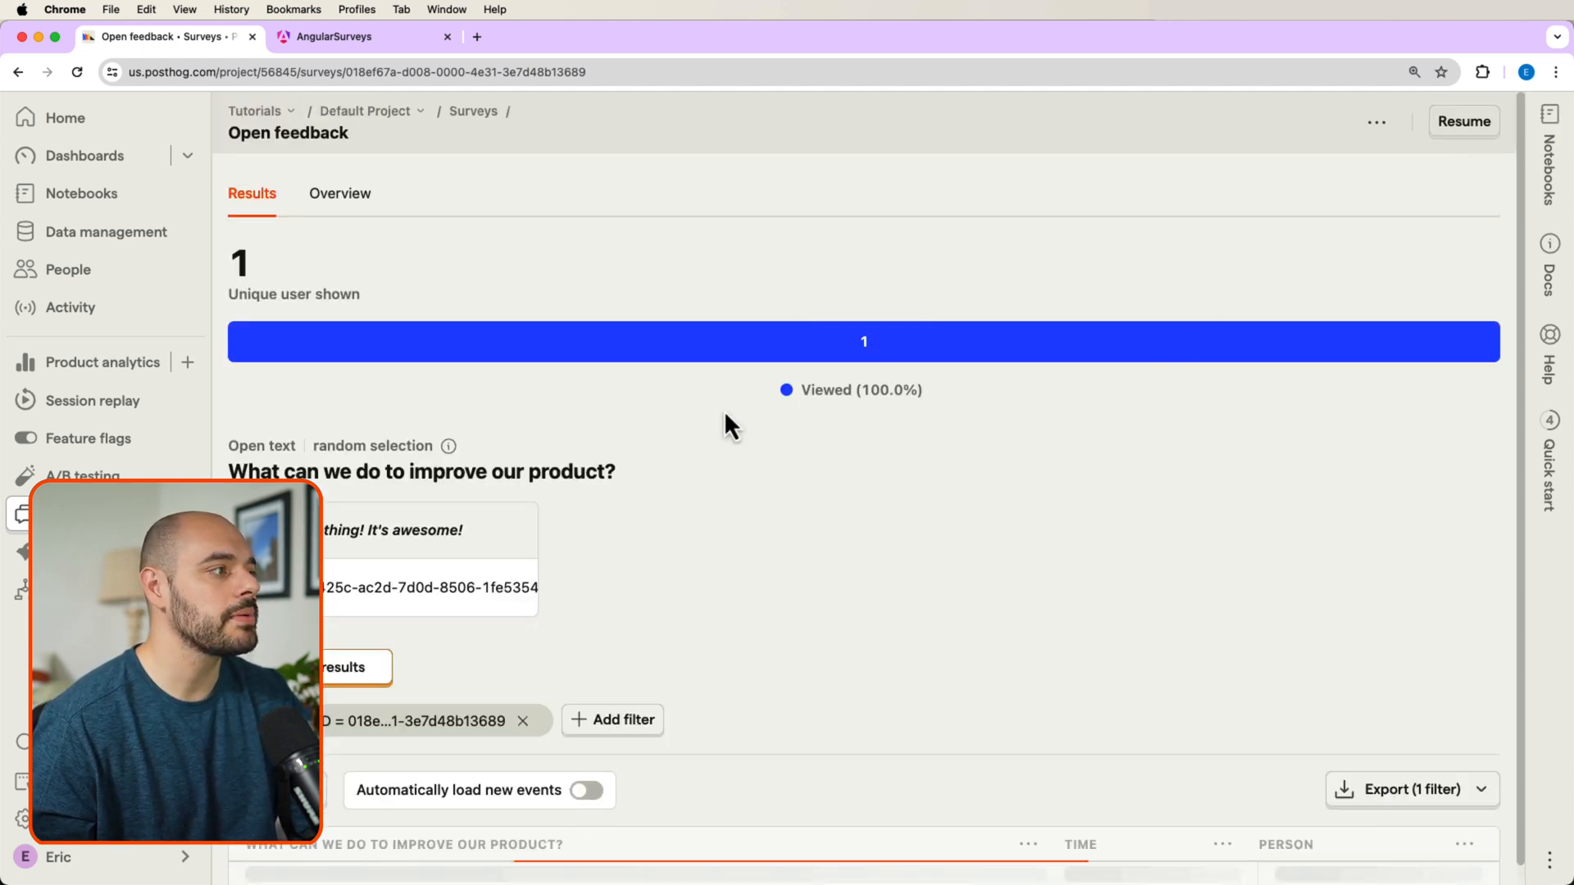
pyautogui.click(23, 504)
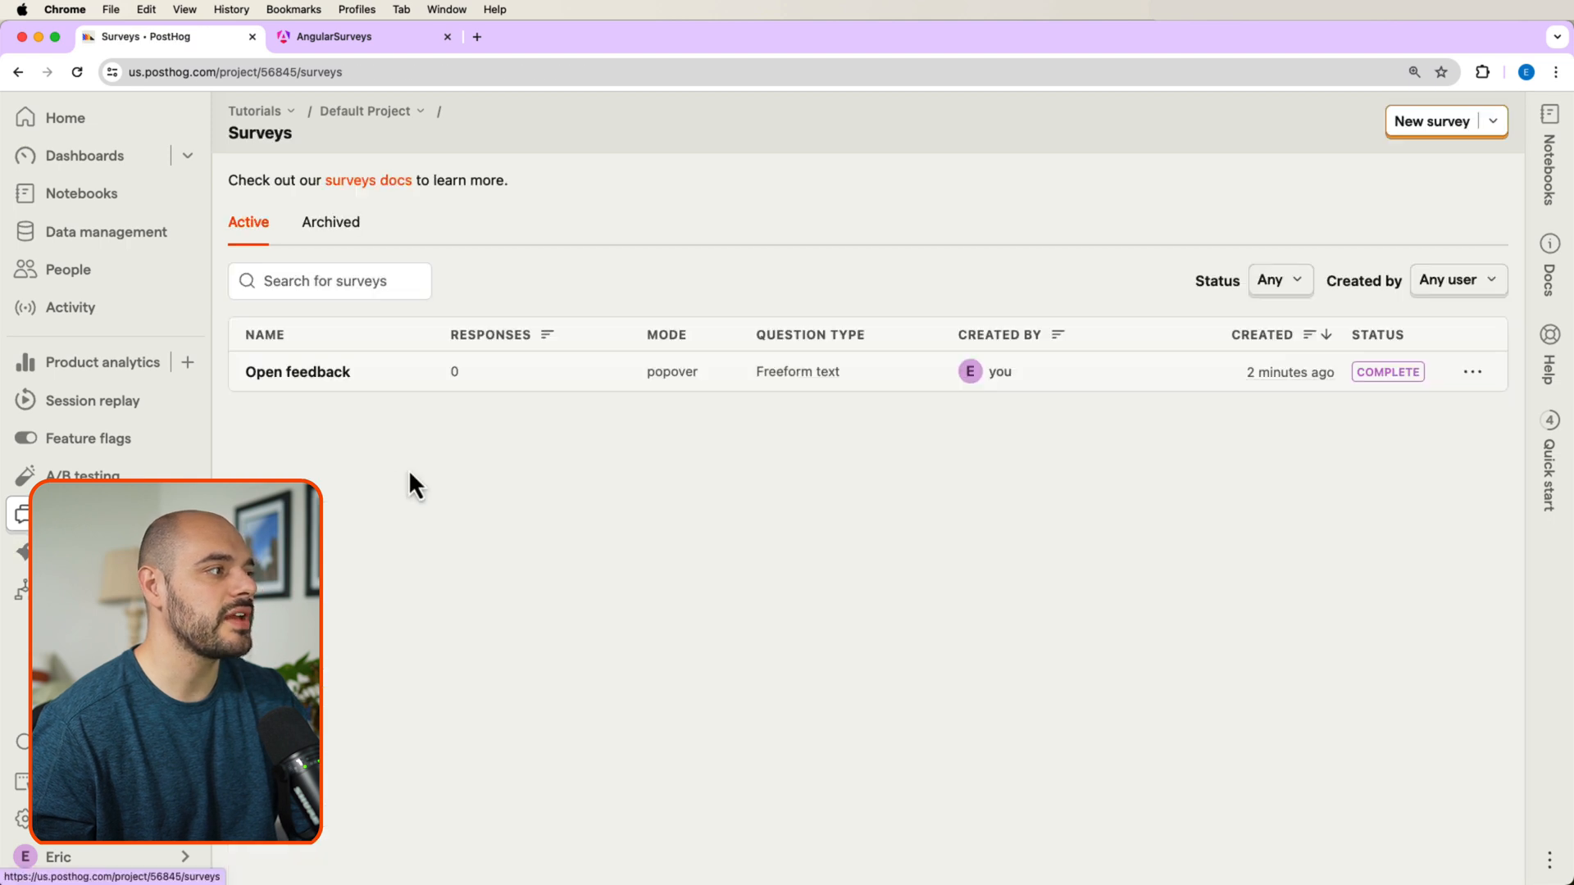
pyautogui.click(1476, 373)
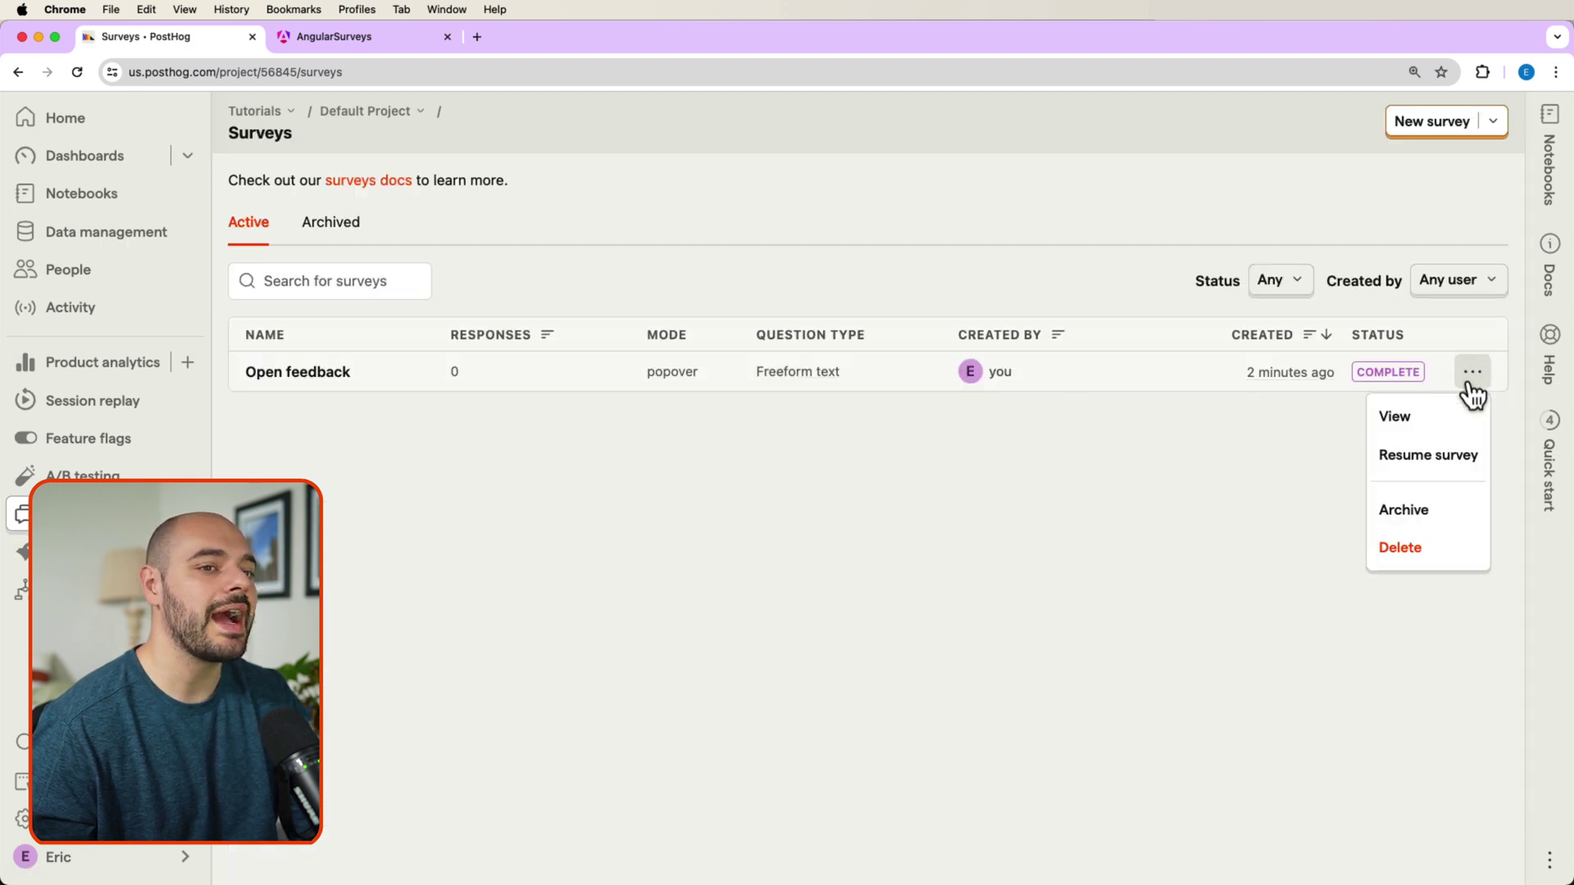
pyautogui.click(1408, 547)
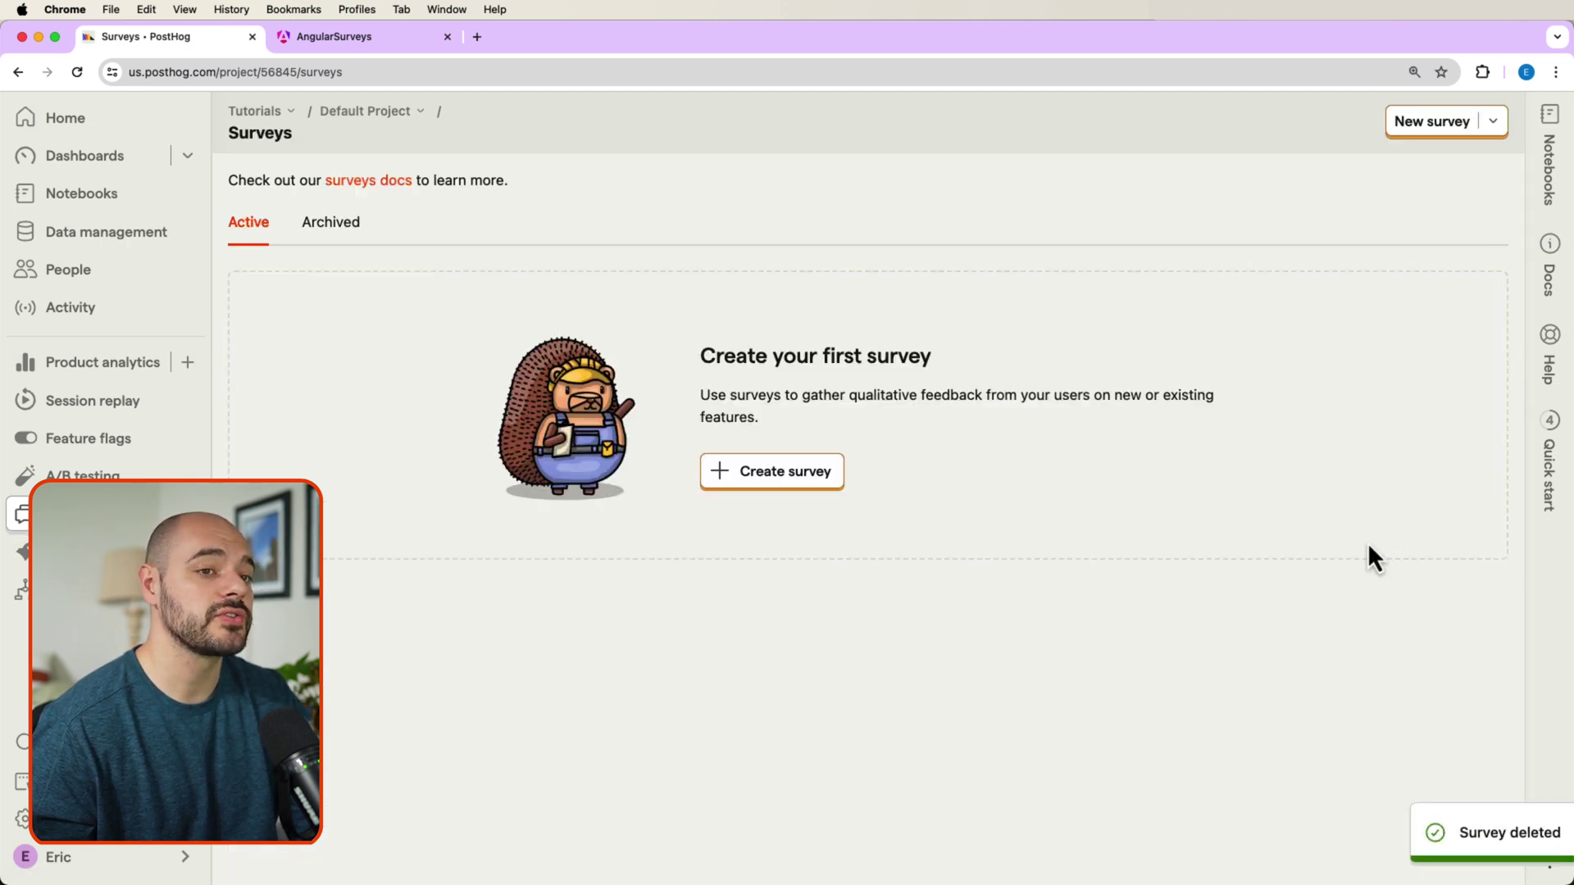
pyautogui.click(800, 479)
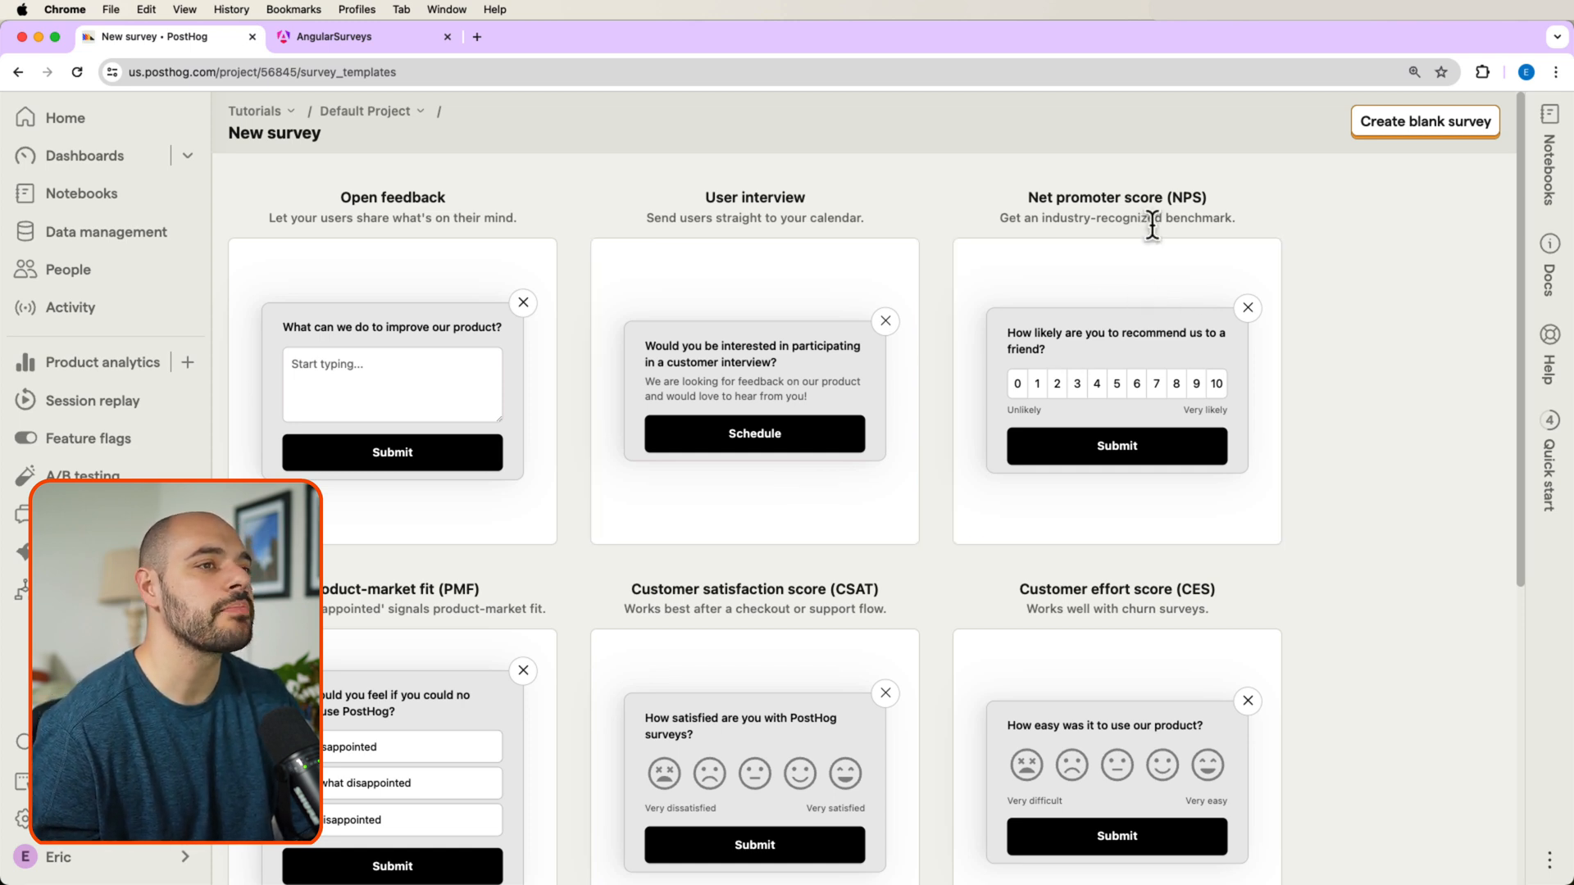
# - Start from the Net promoter score (NPS) template and set its presentation to API
pyautogui.click(1127, 292)
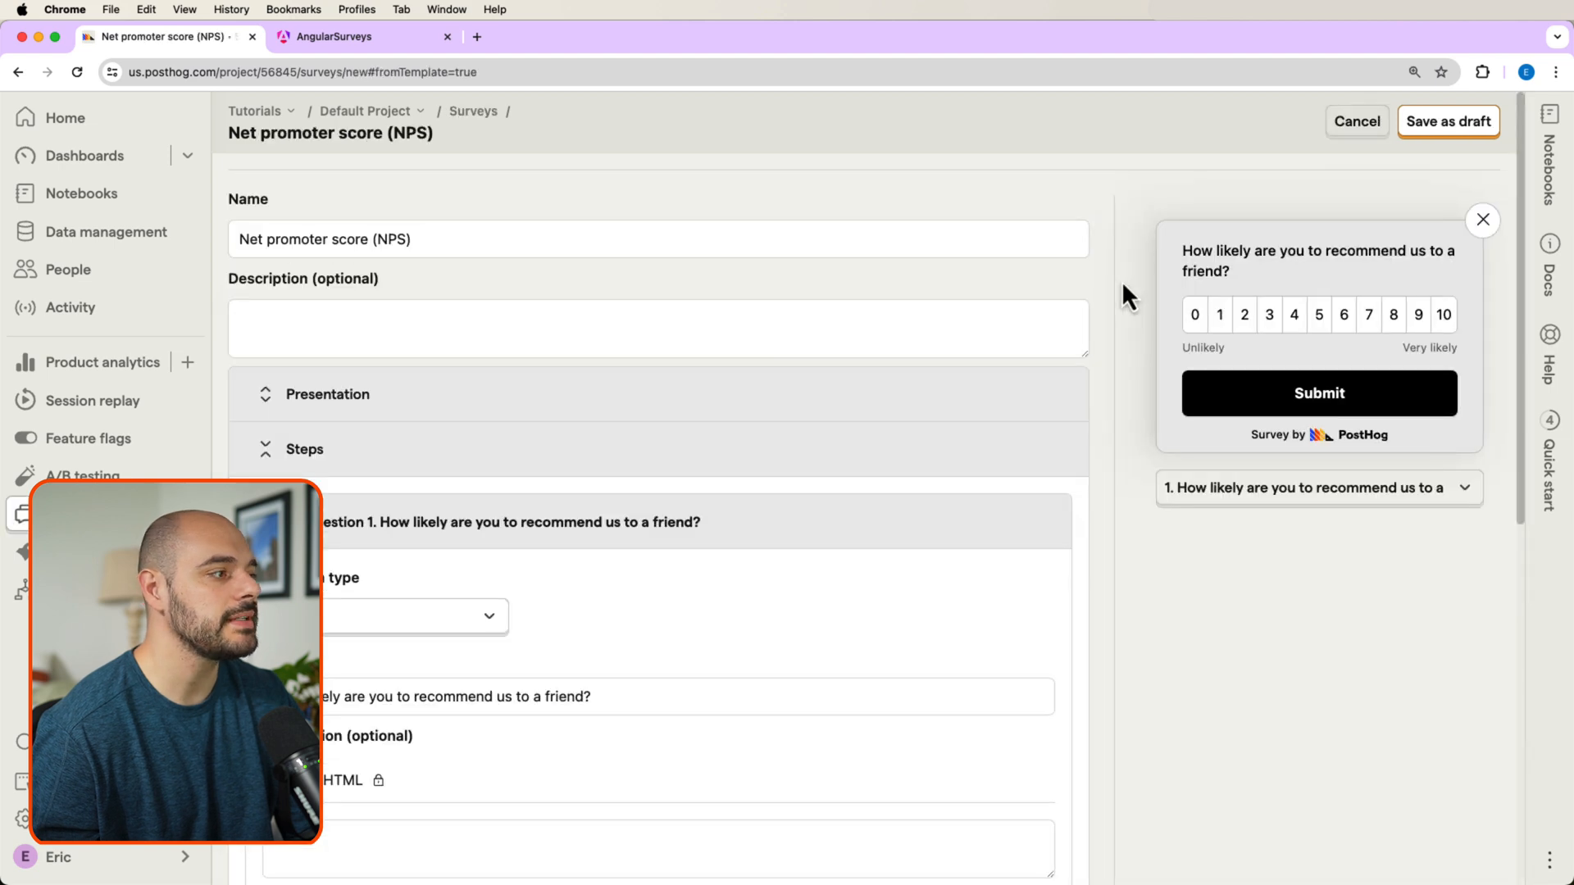
pyautogui.click(433, 406)
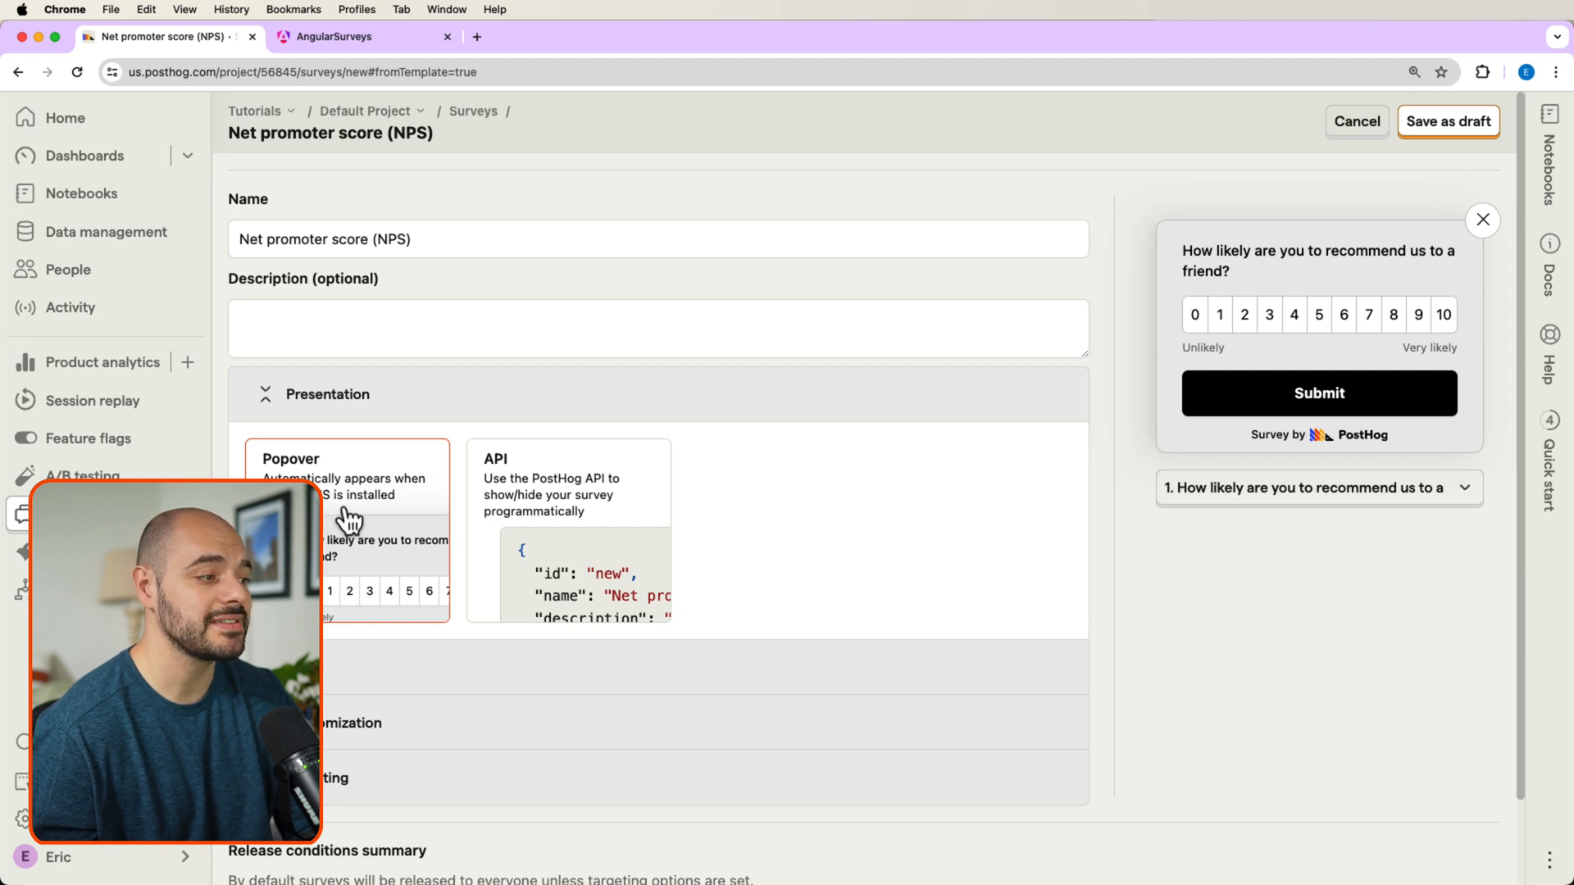
pyautogui.click(585, 526)
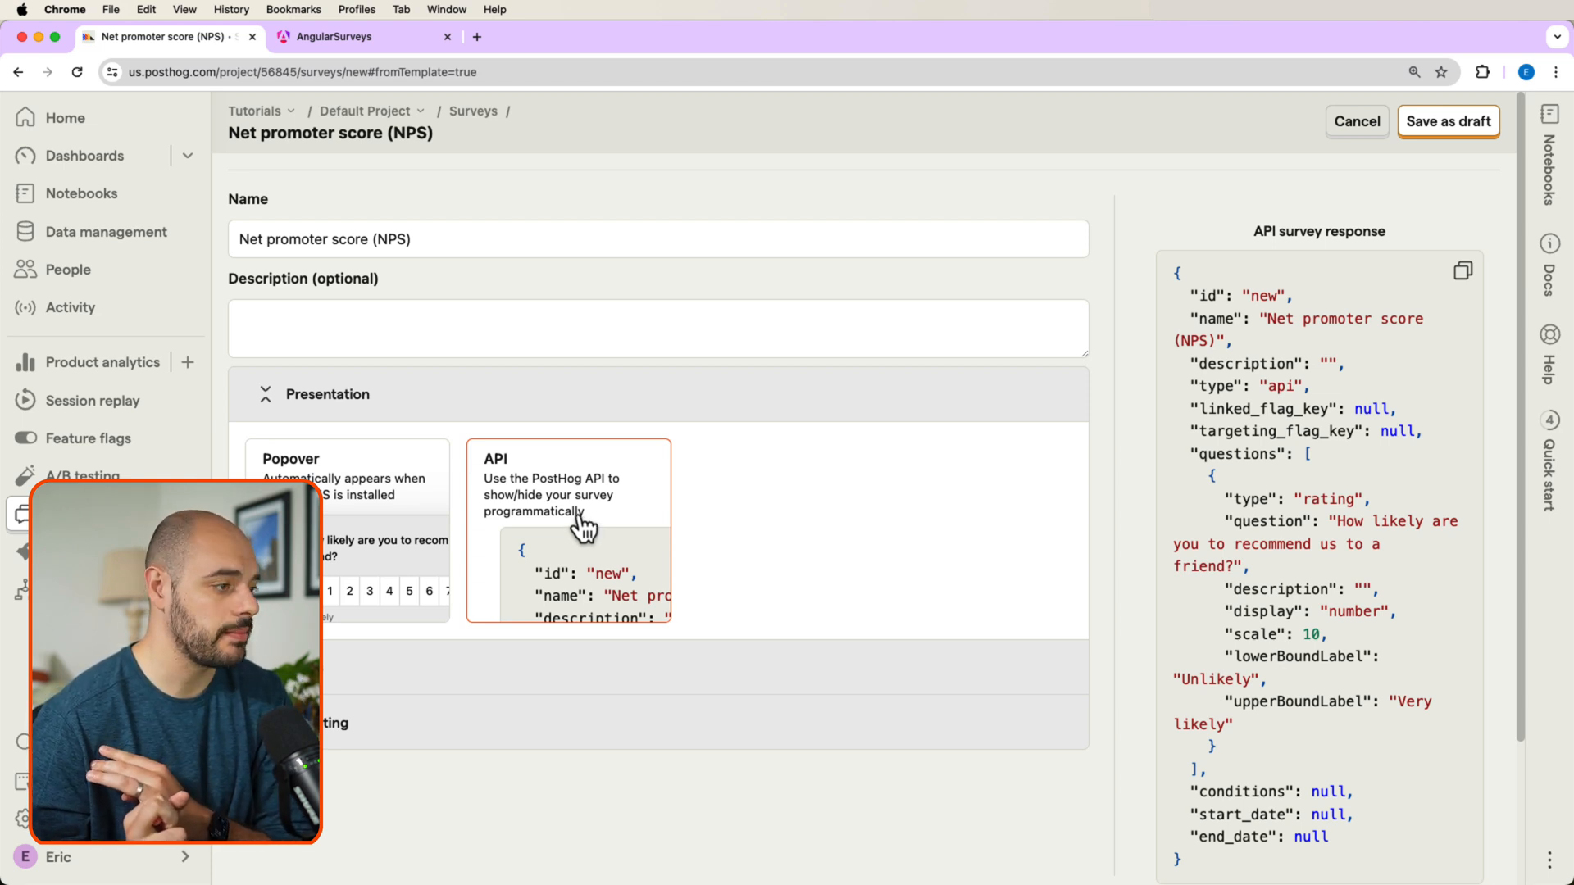
# - Review the question steps and All-users targeting, then save the NPS survey as a draft
pyautogui.click(357, 670)
pyautogui.scroll(-5, 516, 569)
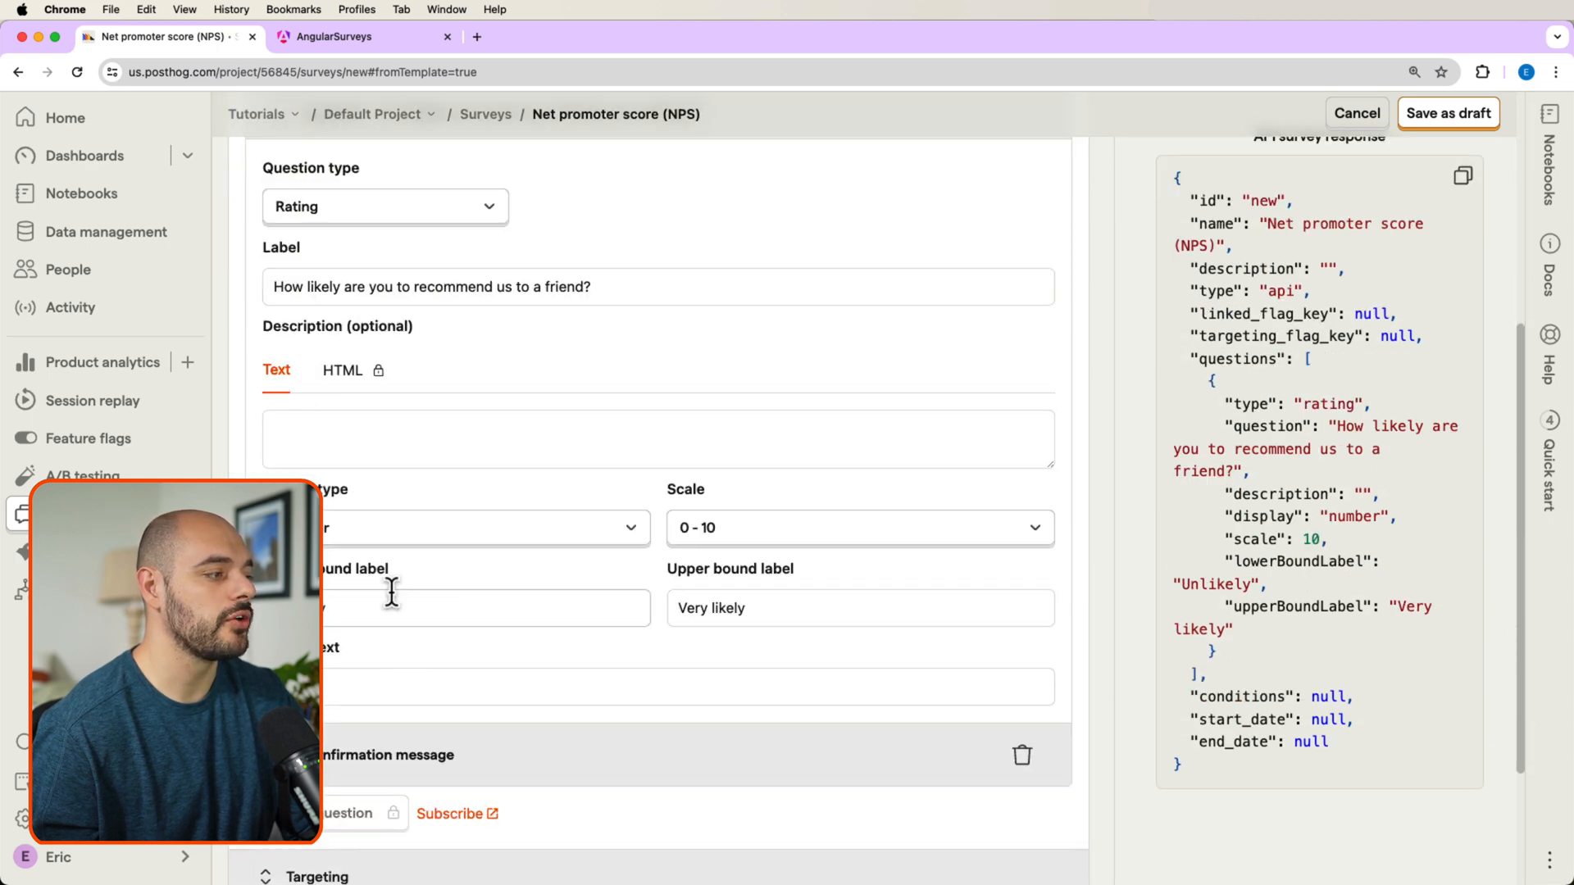
pyautogui.scroll(-5, 443, 615)
pyautogui.scroll(-3, 443, 627)
pyautogui.click(376, 689)
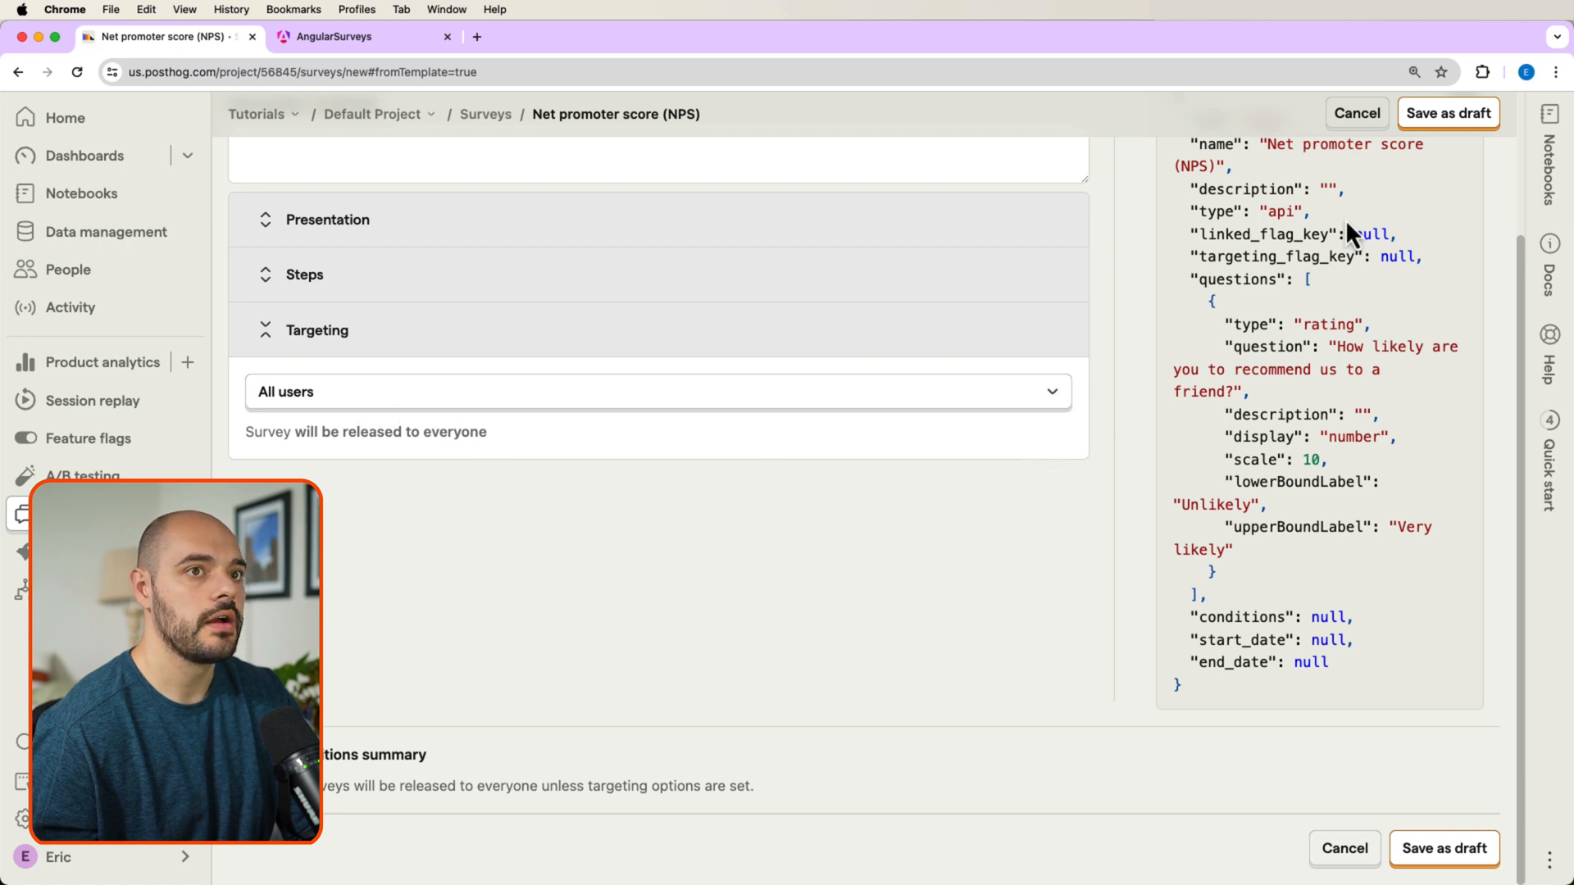
pyautogui.click(1447, 113)
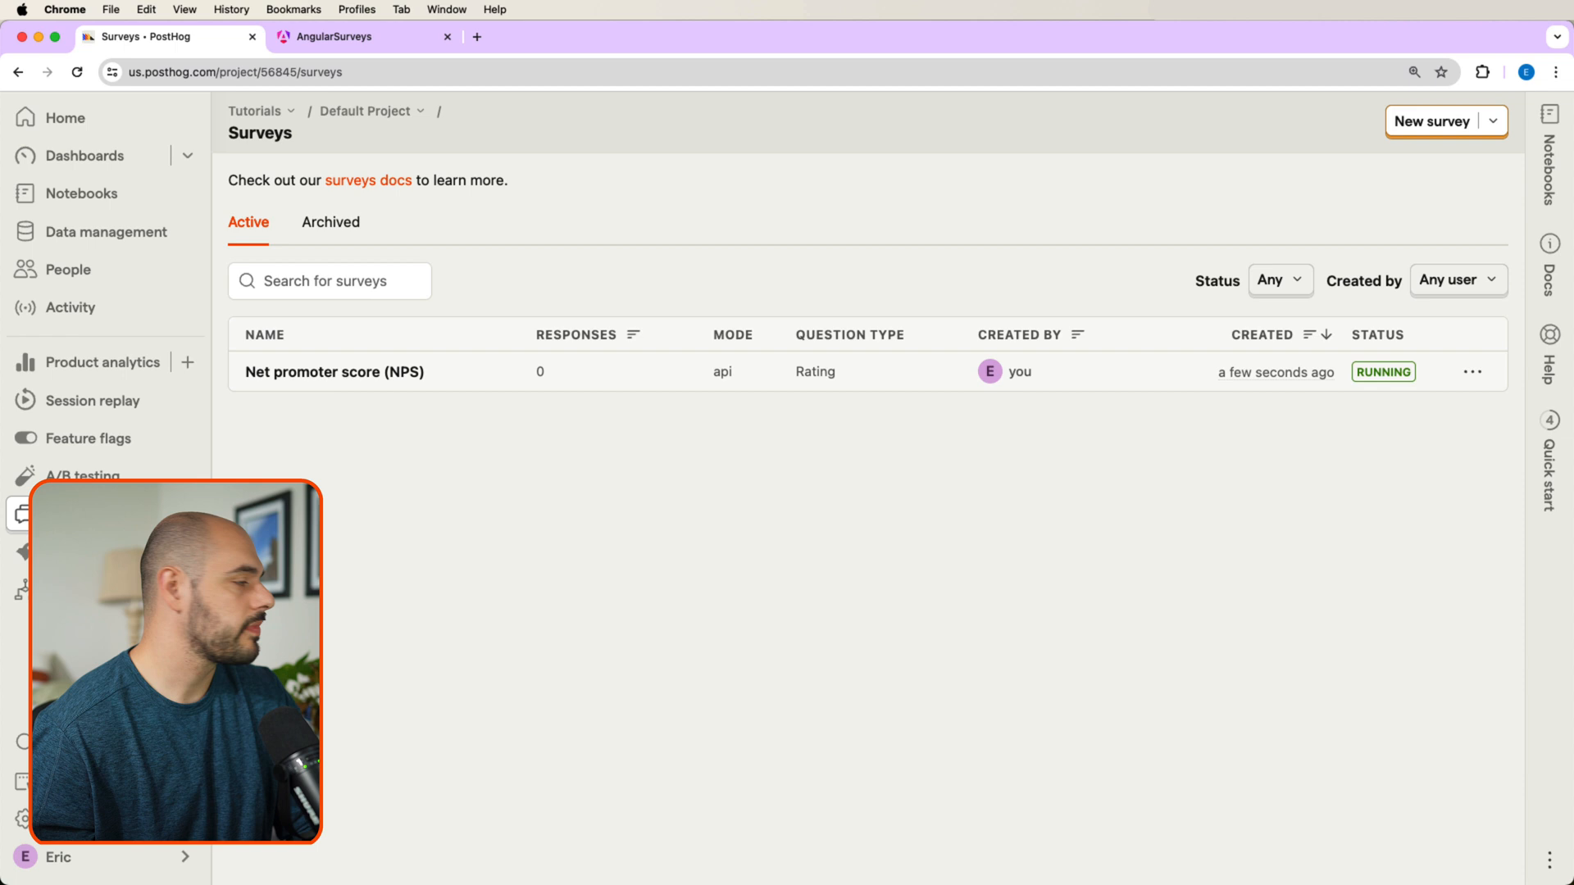
# - Stop the Angular dev server and run 'ng generate component components/custom-survey'
pyautogui.press('super+Tab')
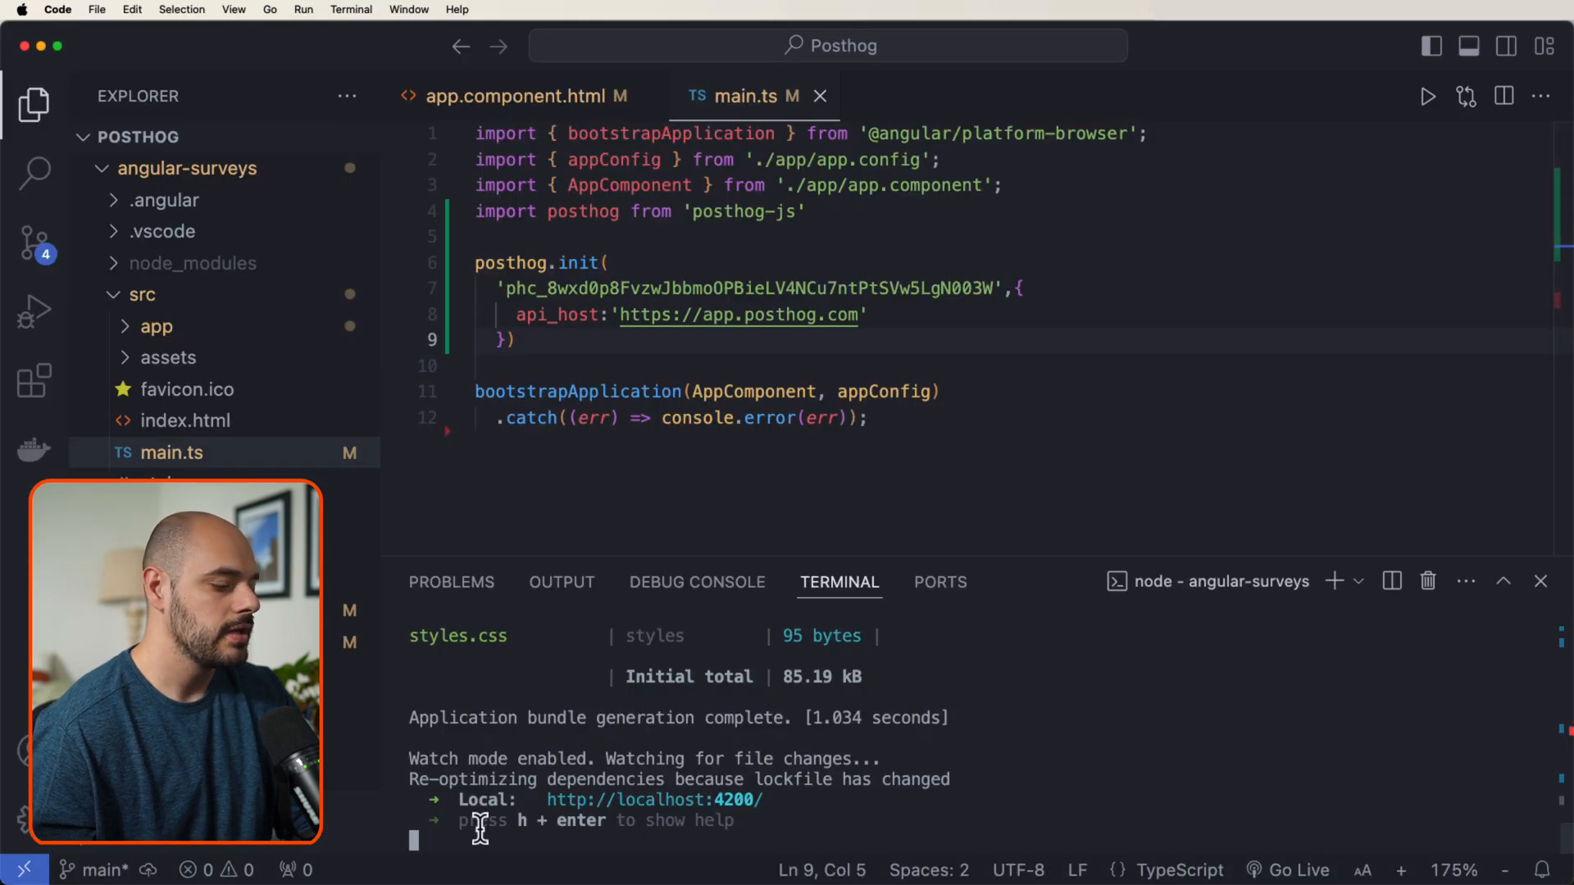
pyautogui.click(489, 836)
pyautogui.hotkey('ctrl', 'c')
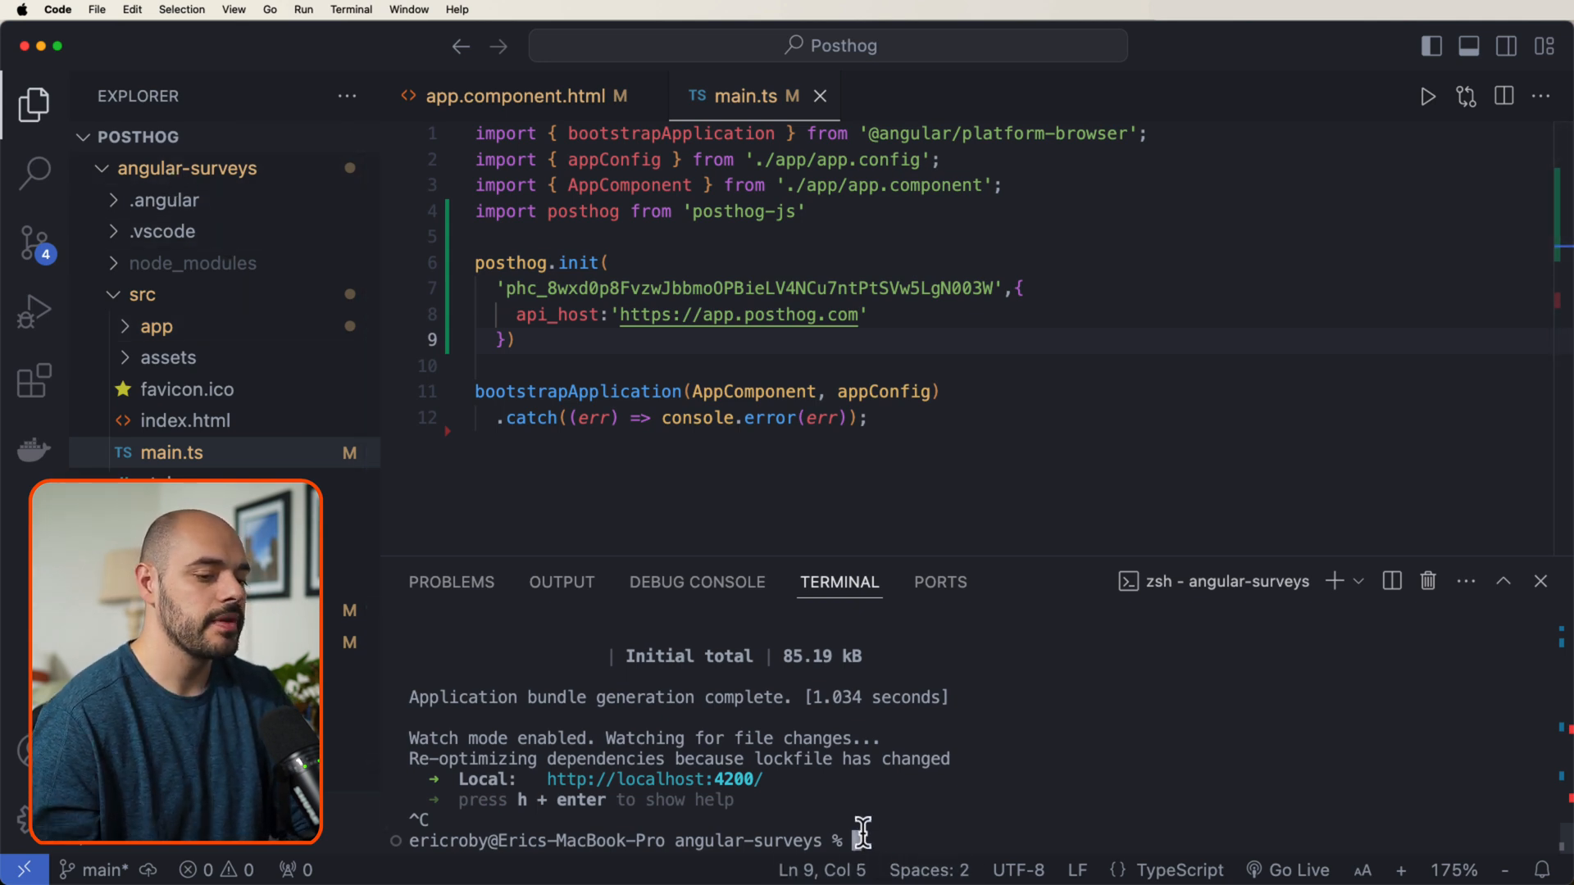
pyautogui.press('super+v')
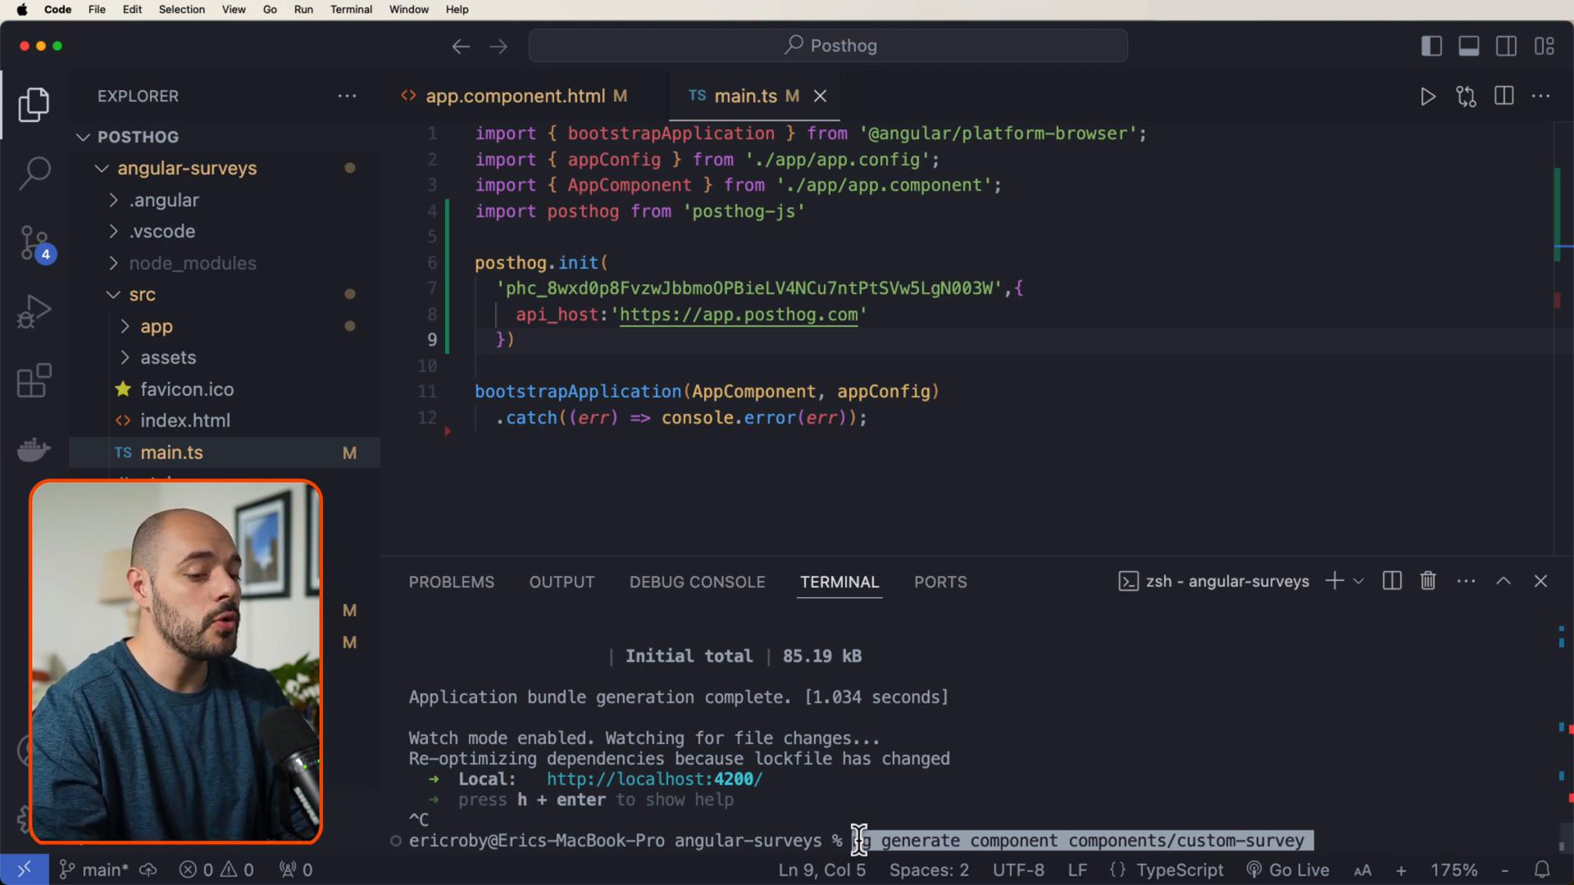
pyautogui.press('Return')
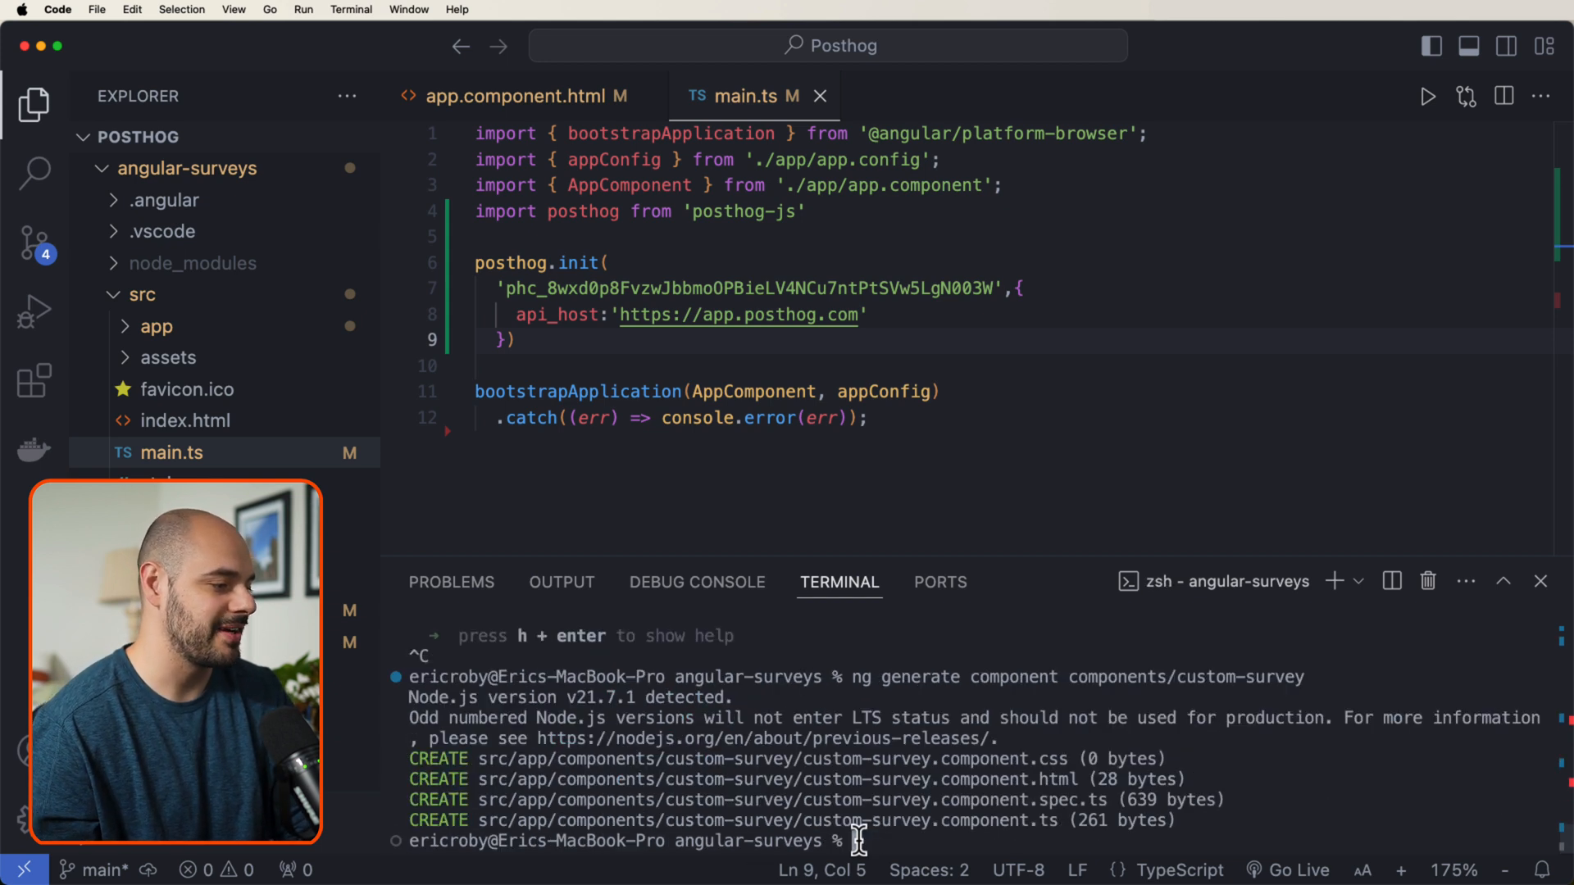
# - Expand src/app/components in the Explorer to reveal the generated custom-survey files
pyautogui.click(155, 325)
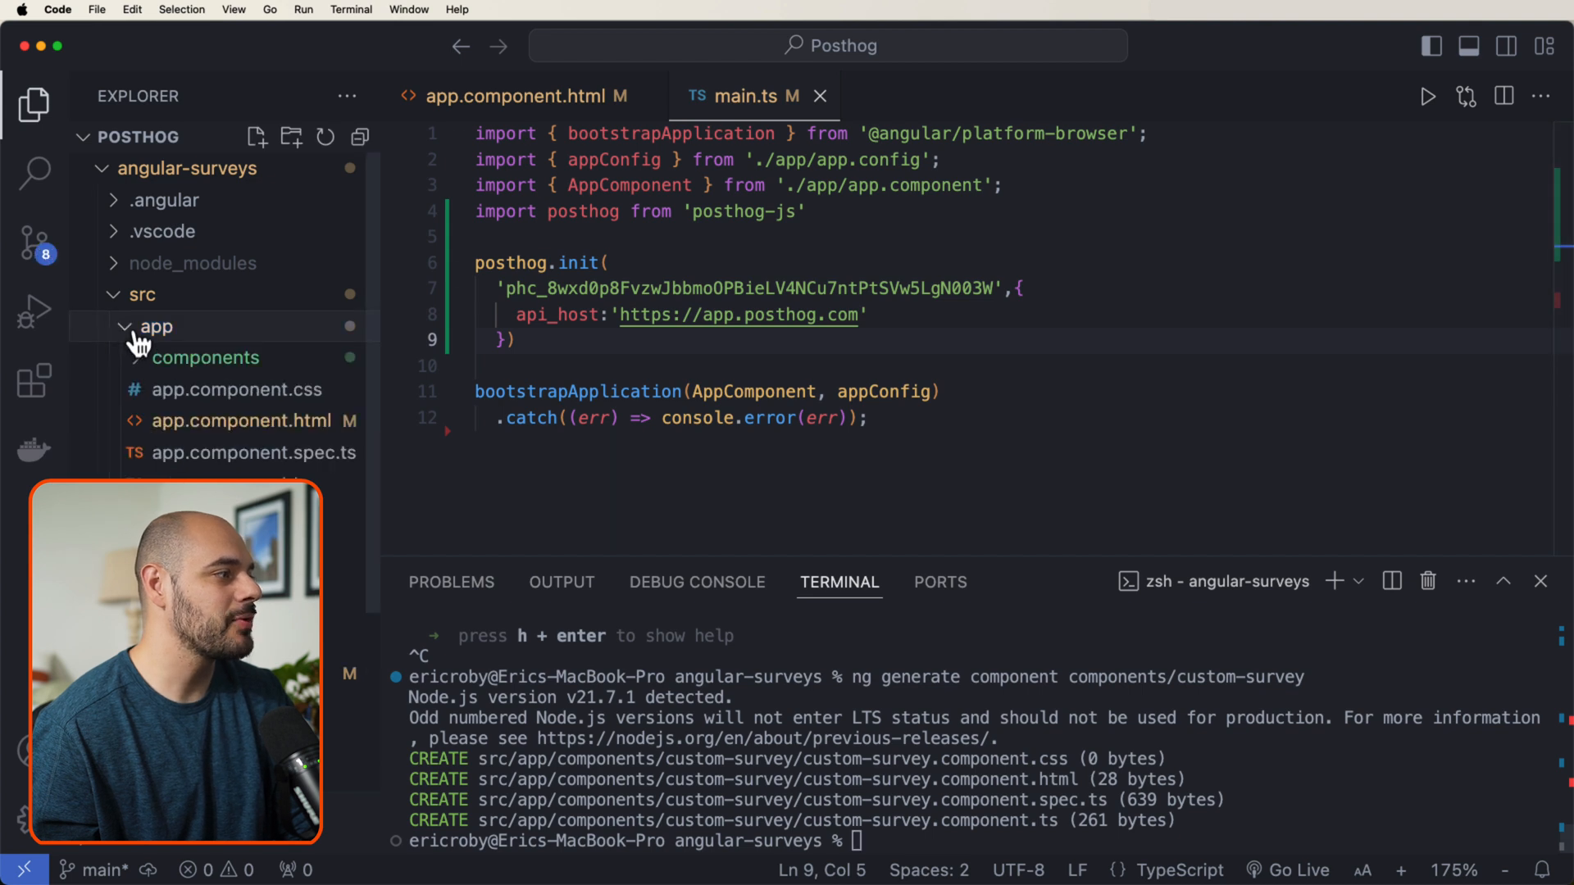
pyautogui.click(173, 358)
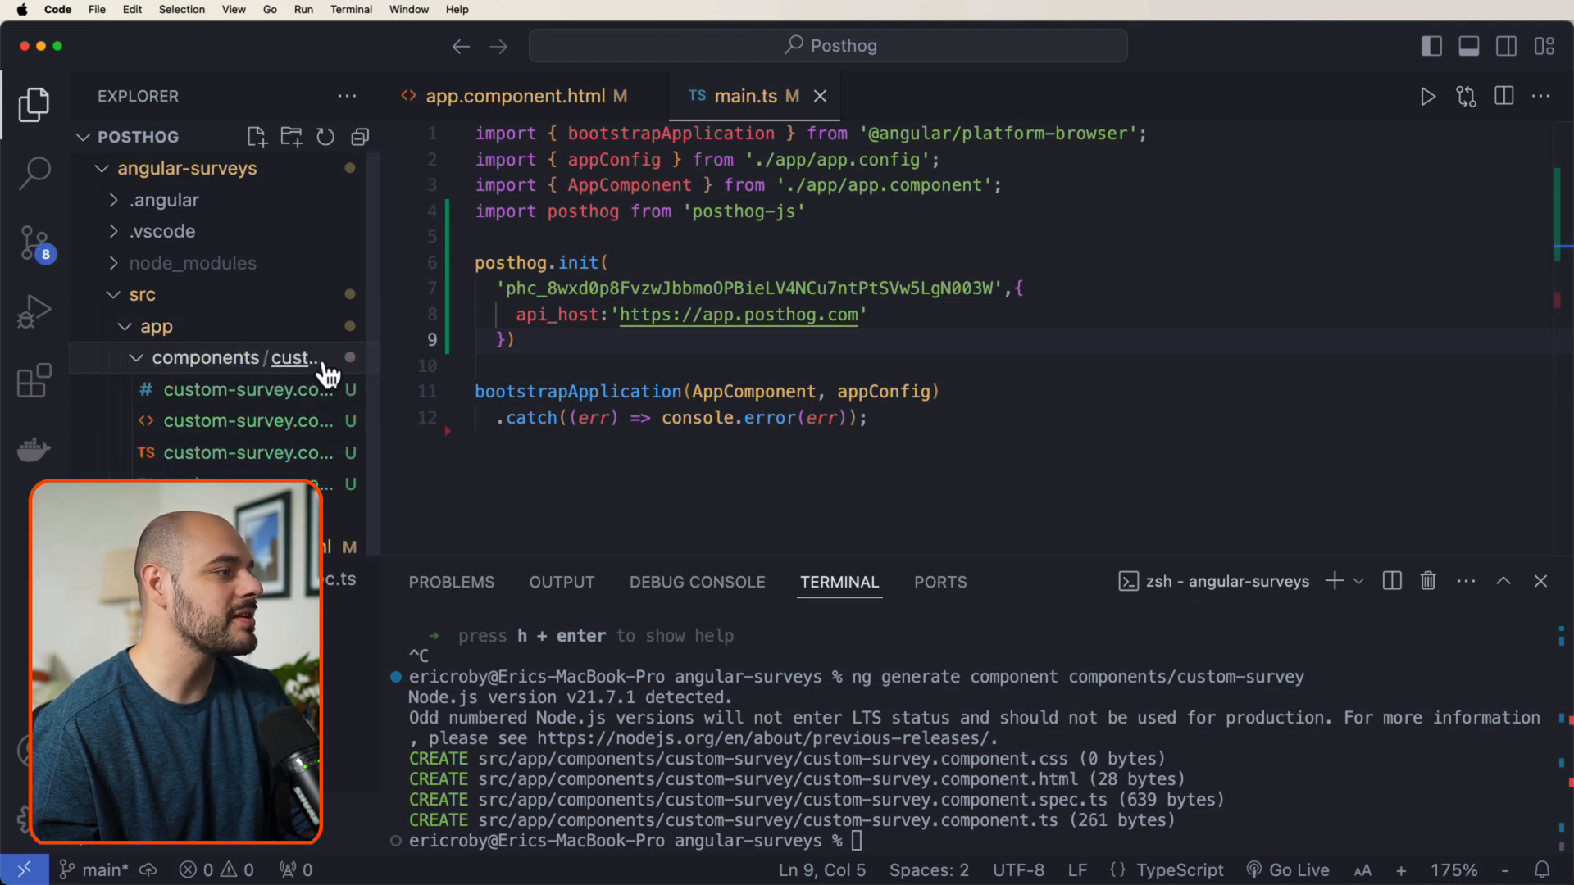
pyautogui.moveTo(377, 355); pyautogui.dragTo(441, 354)
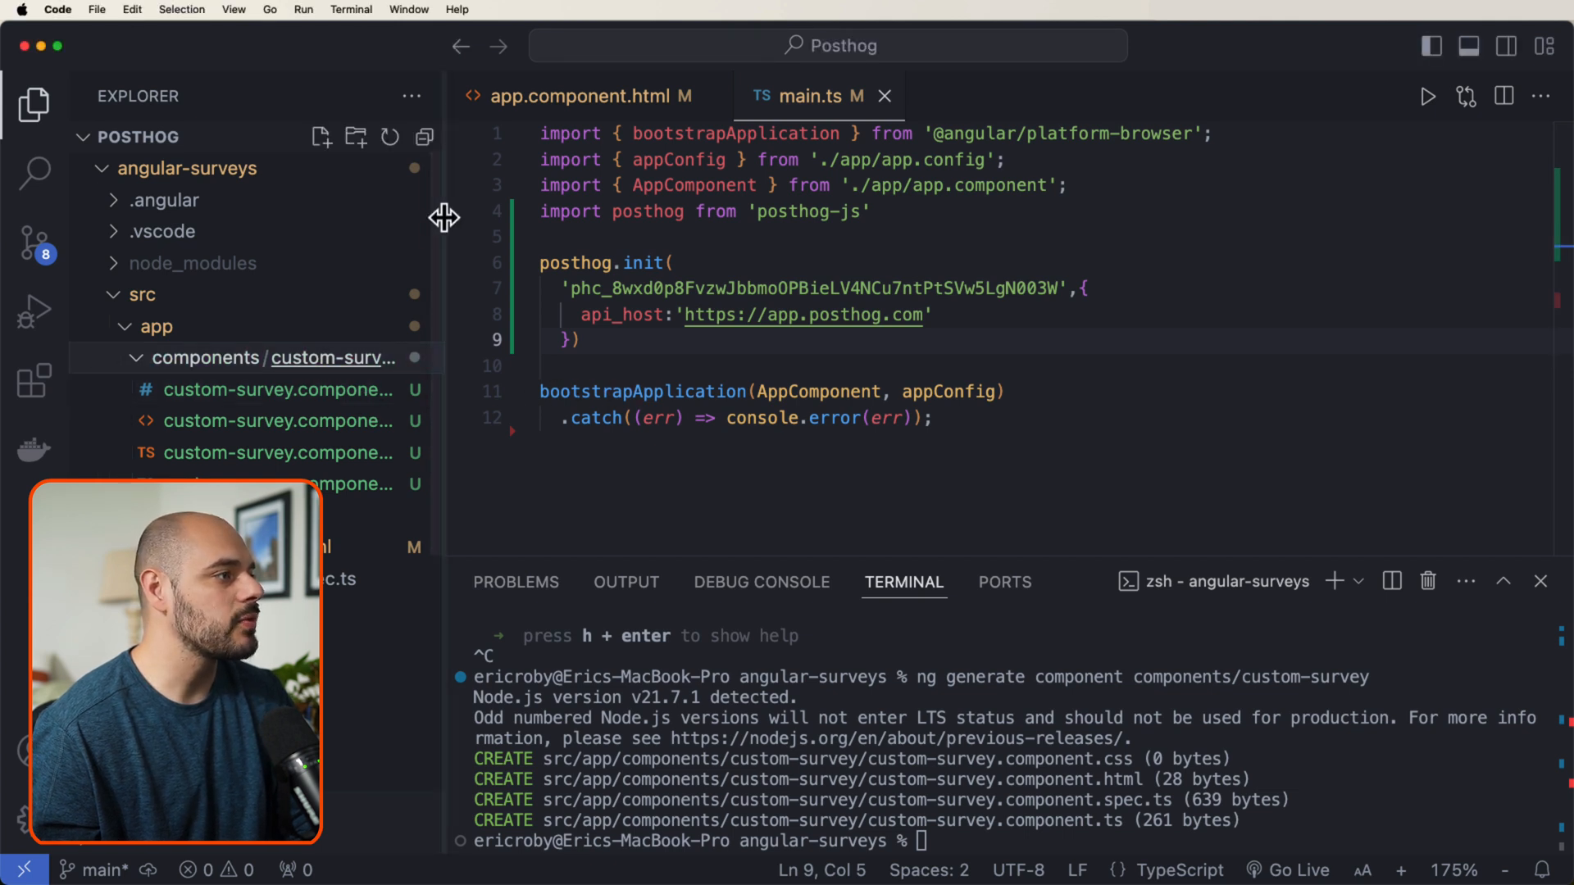
pyautogui.moveTo(445, 295); pyautogui.dragTo(536, 295)
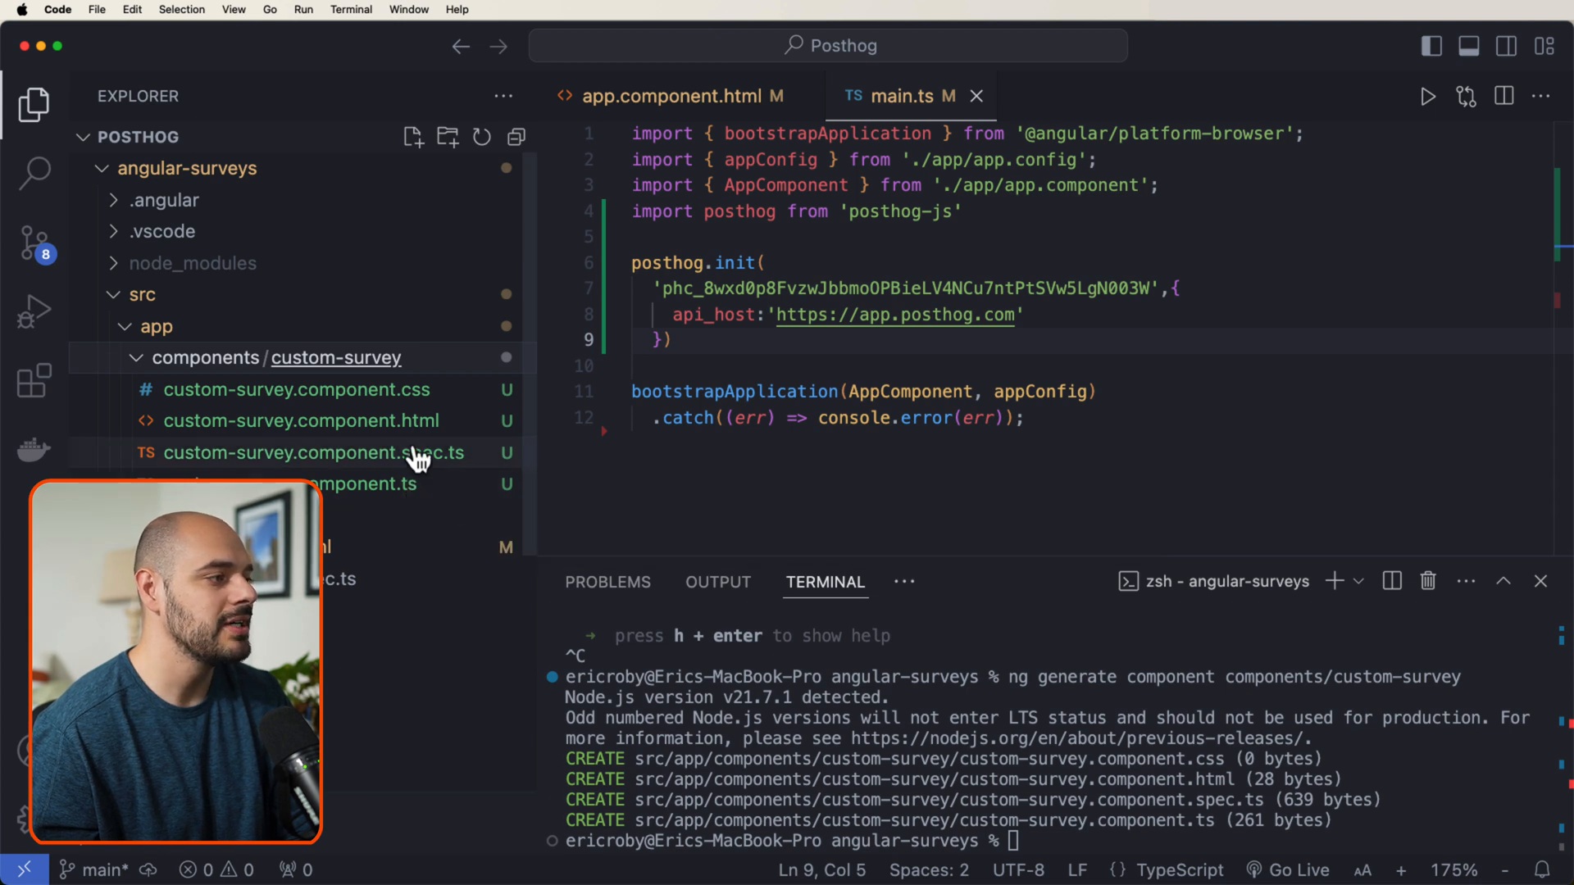
# - Replace custom-survey.component.html's placeholder with the survey template markup
pyautogui.click(369, 421)
pyautogui.press('super+a')
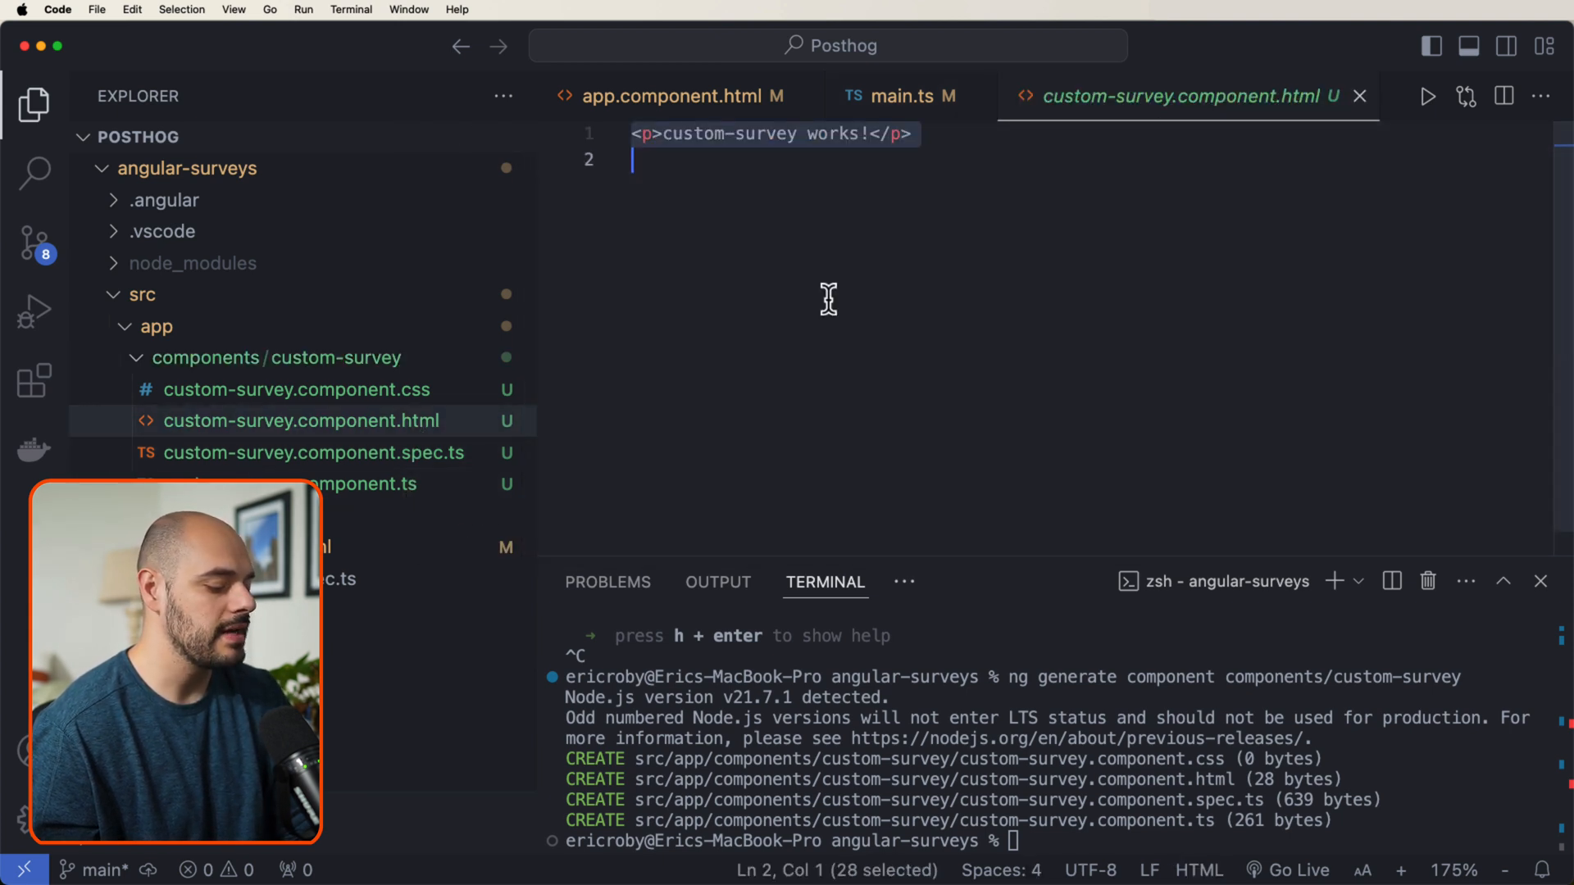
pyautogui.write('<div class="survey">     <h2>{{ title }}</h2>     <div>       <button *ngFor="let i of numbers" class="button" (click)="handleSelect(i)">         {{ i }}       </button>     </div>     <div>       <button class="button" (click)="emitDismiss()">Dismiss</button>       <button class="button" (click)="emitSubmit()">Submit</button>     </div>   </div>')
pyautogui.click(857, 311)
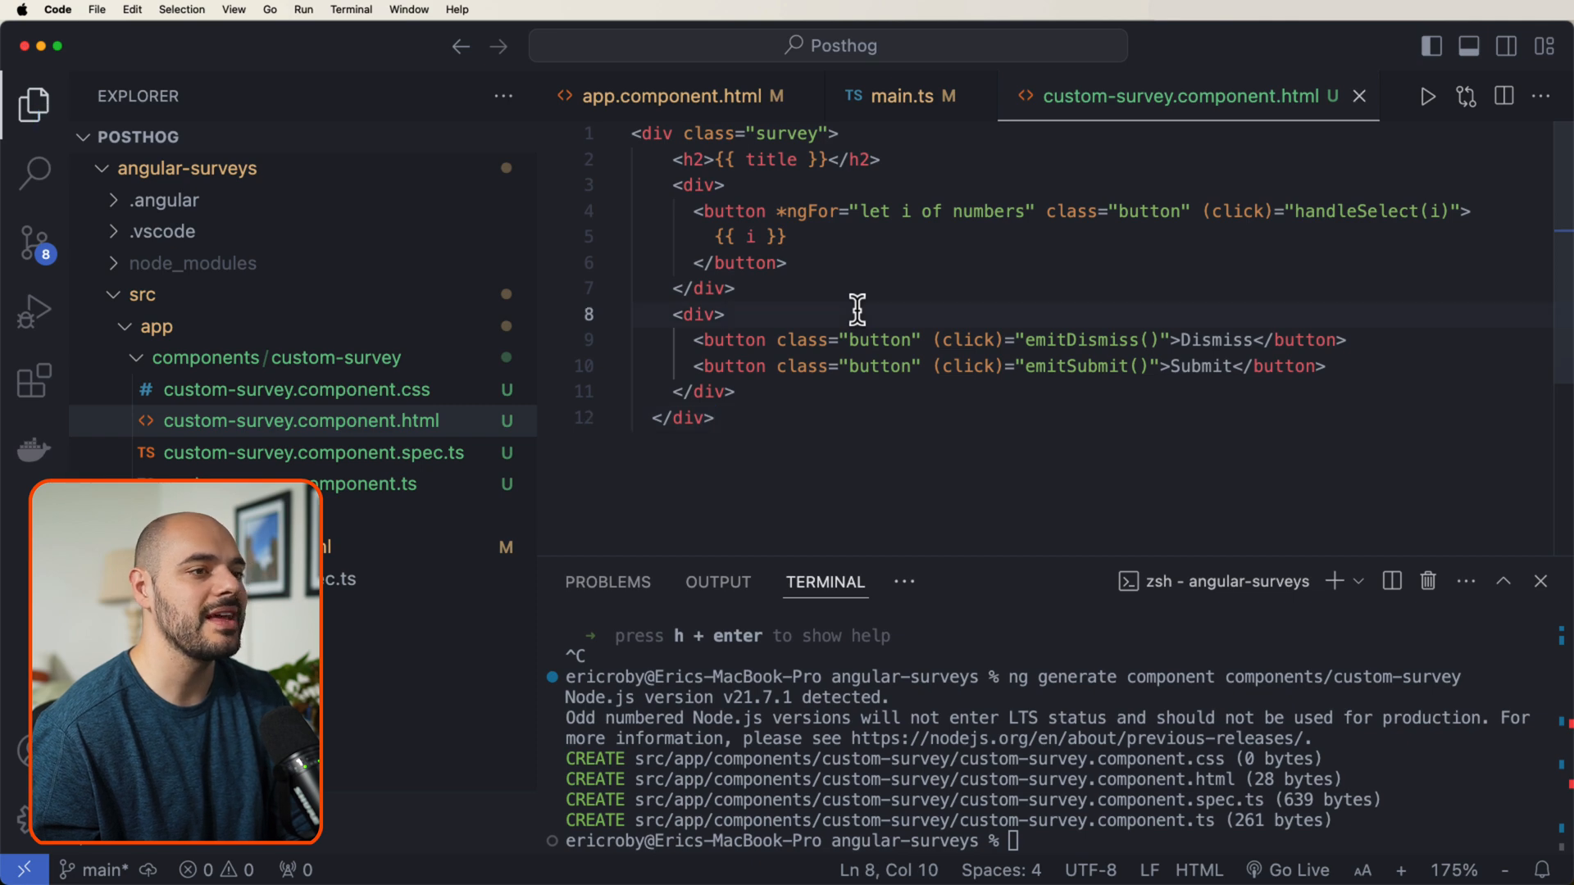
pyautogui.click(828, 415)
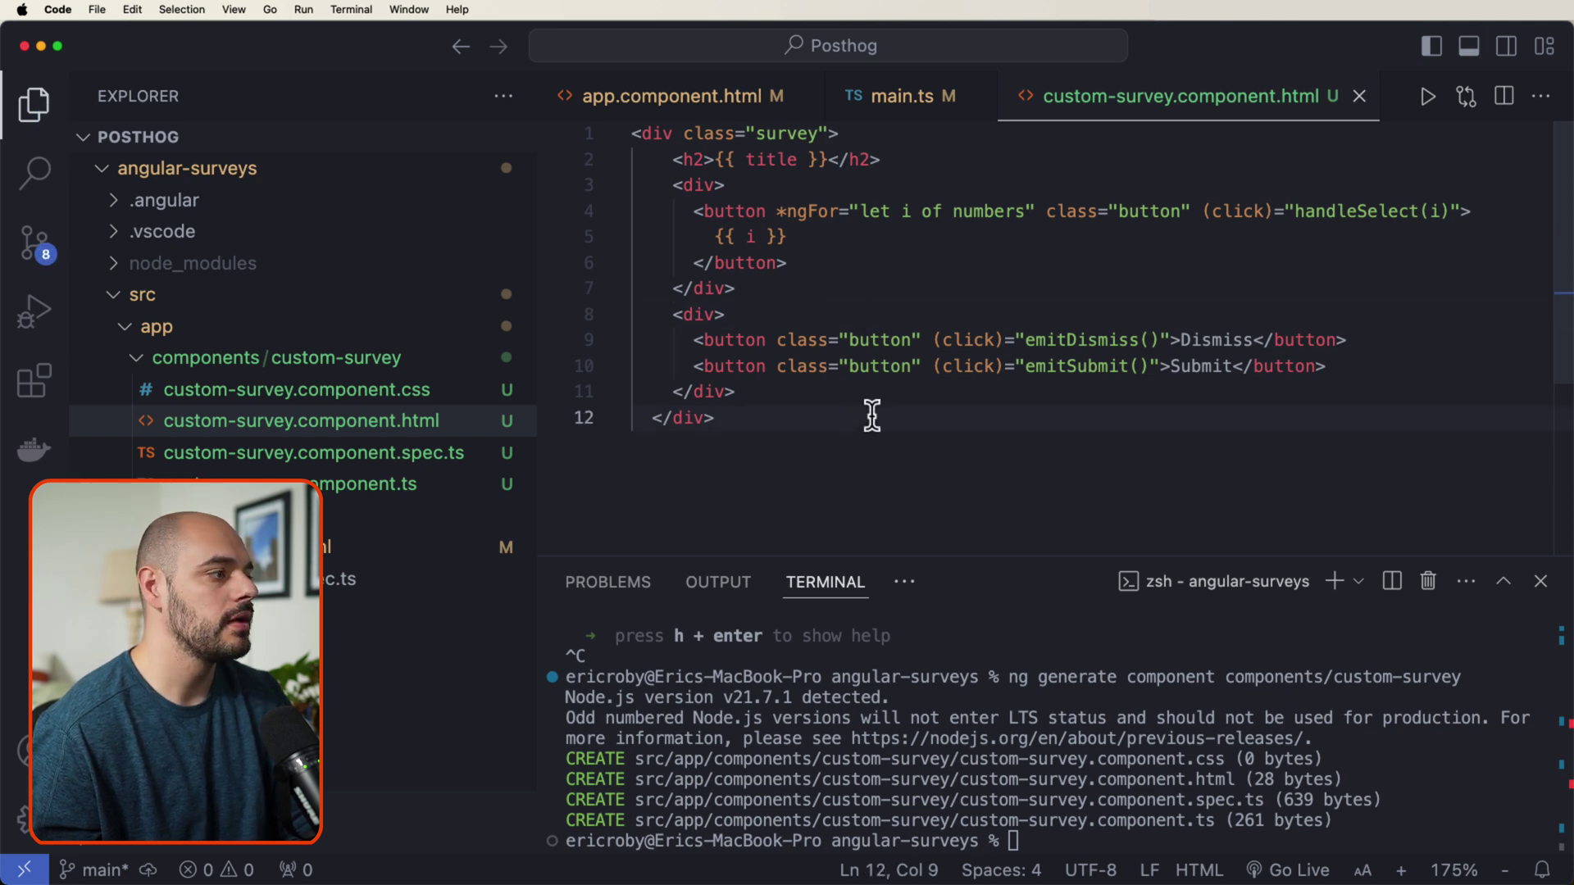
pyautogui.click(362, 484)
pyautogui.click(933, 459)
pyautogui.press('super+a')
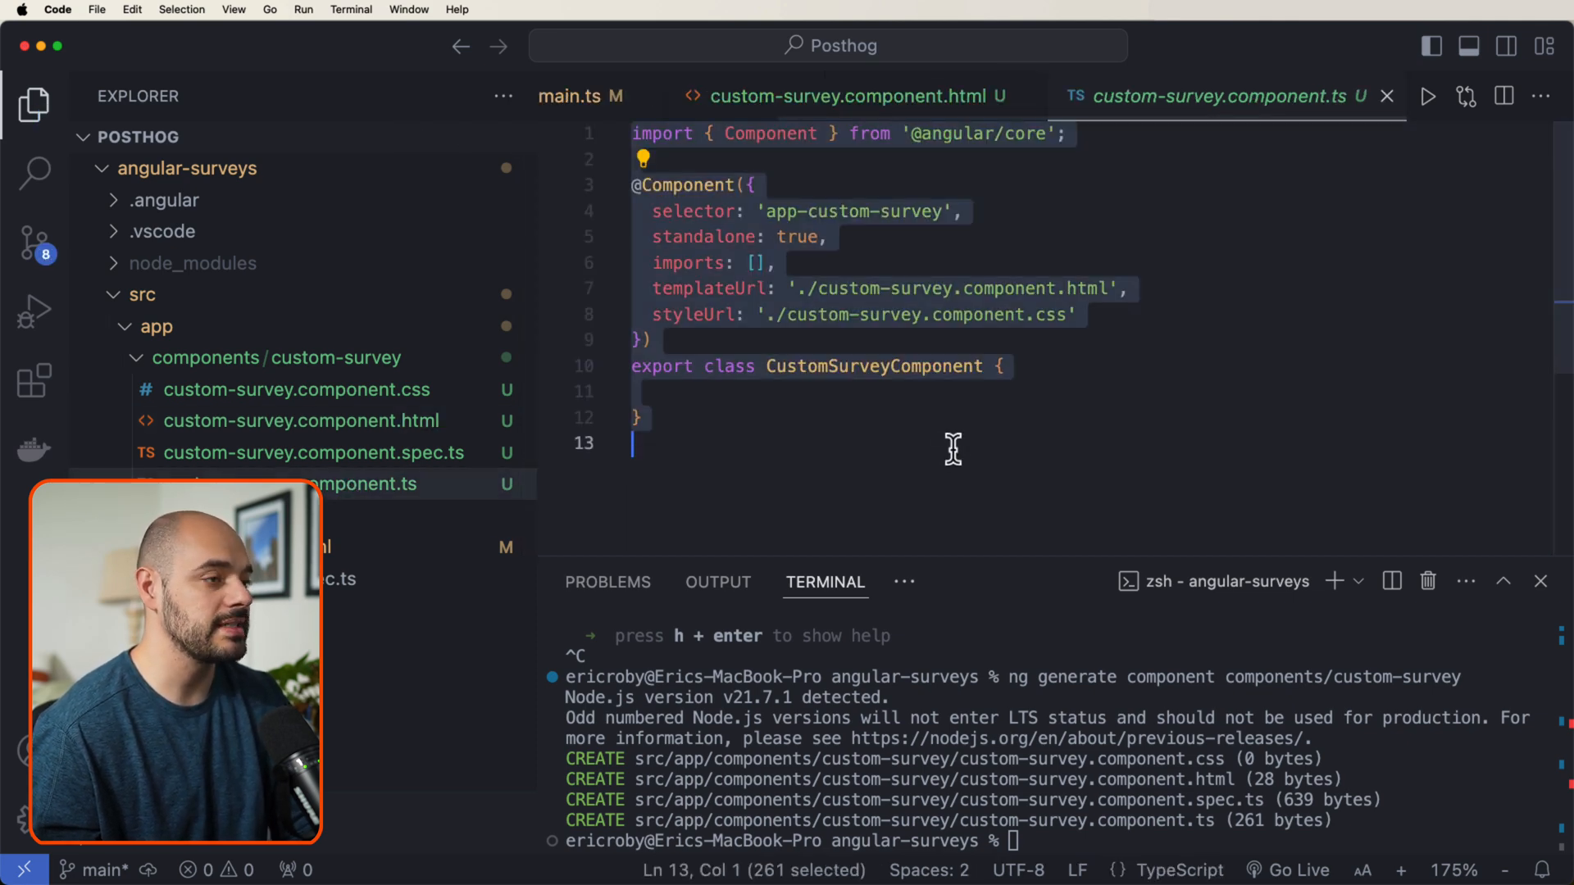
pyautogui.write("import { Component, EventEmitter, Input, Output } from '@angular/core'; import { CommonModule } from '@angular/common';  @Component({   selector: 'app-custom-survey',   standalone: true,   imports: [CommonModule],   templateUrl: './custom-survey.component.html',   styleUrls: ['./custom-survey.component.css'] }) export class CustomSurveyComponent {   @Input() title!: string;   @Output() onDismiss = new EventEmitter<void>();   @Output() onSubmit = new EventEmitter<number>();    selectedValue: number | undefined = undefined;   numbers = Array.from({ length: 10 }, (_, i) => i + 1);    handleSelect(value: number) {     this.selectedValue = value;   }    emitDismiss() {     this.onDismiss.emit();   }    emitSubmit() {     this.onSubmit.emit(this.selectedValue);   } }")
pyautogui.scroll(5, 988, 424)
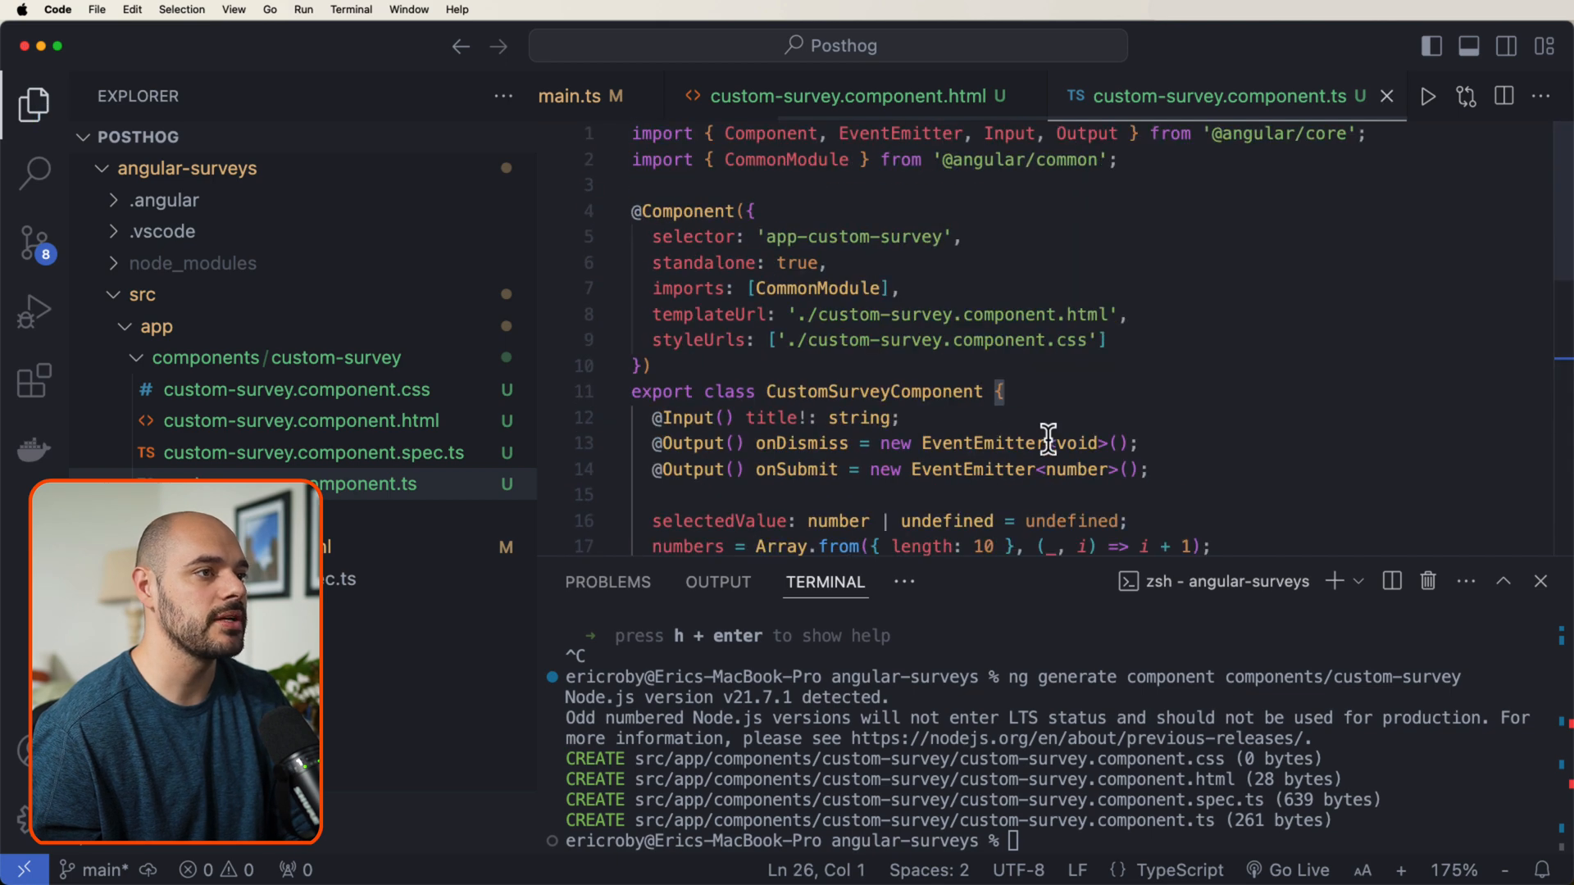
pyautogui.moveTo(1102, 560); pyautogui.dragTo(1102, 703)
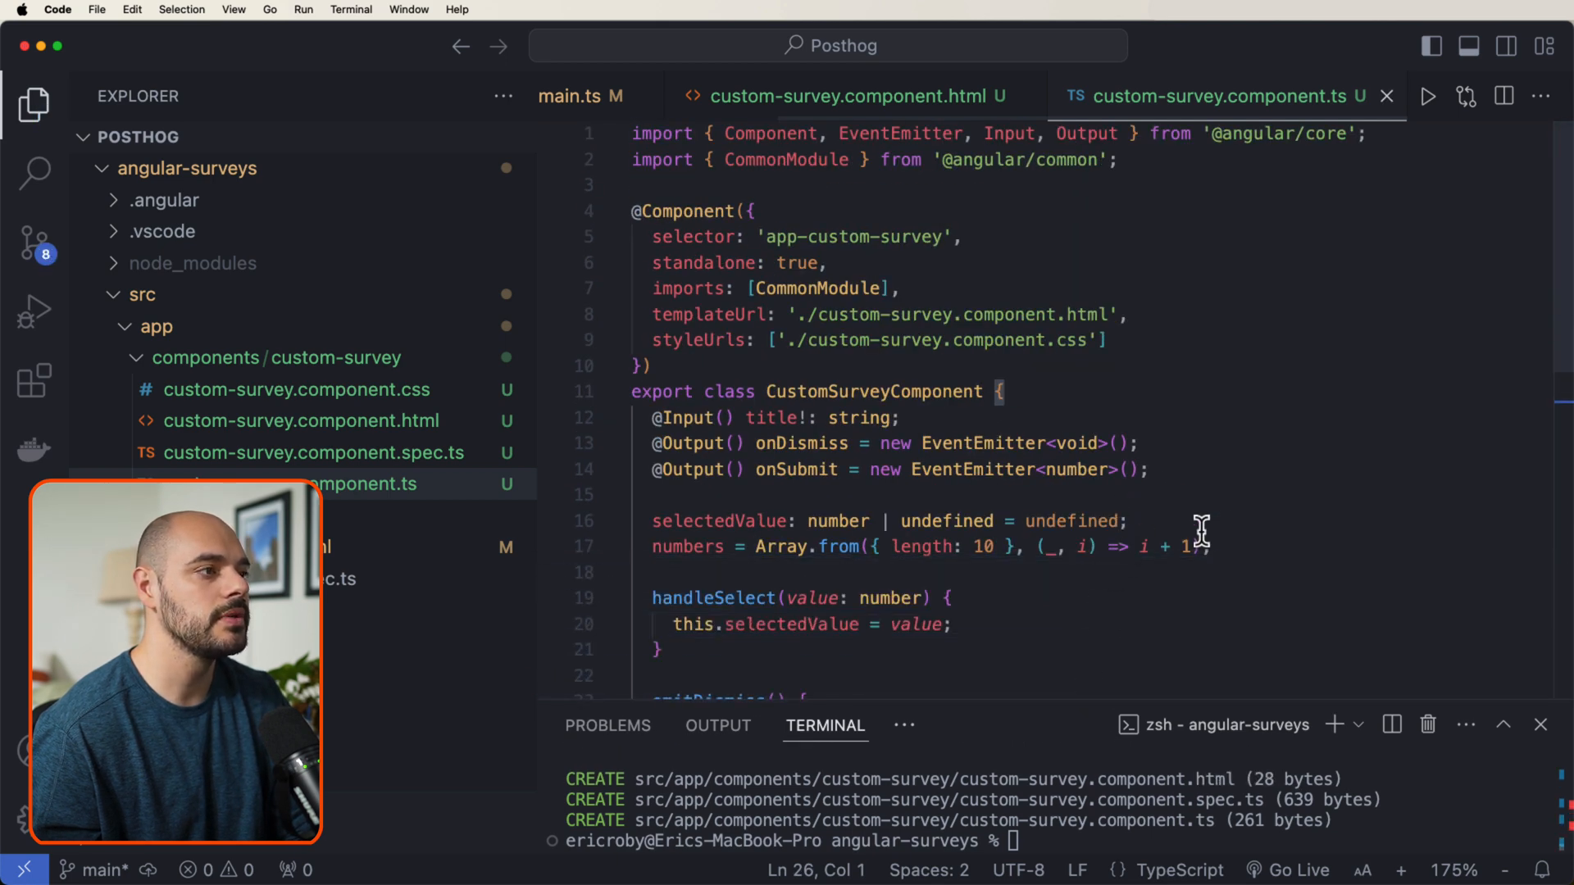
pyautogui.scroll(-1, 1222, 531)
pyautogui.scroll(-2, 1222, 532)
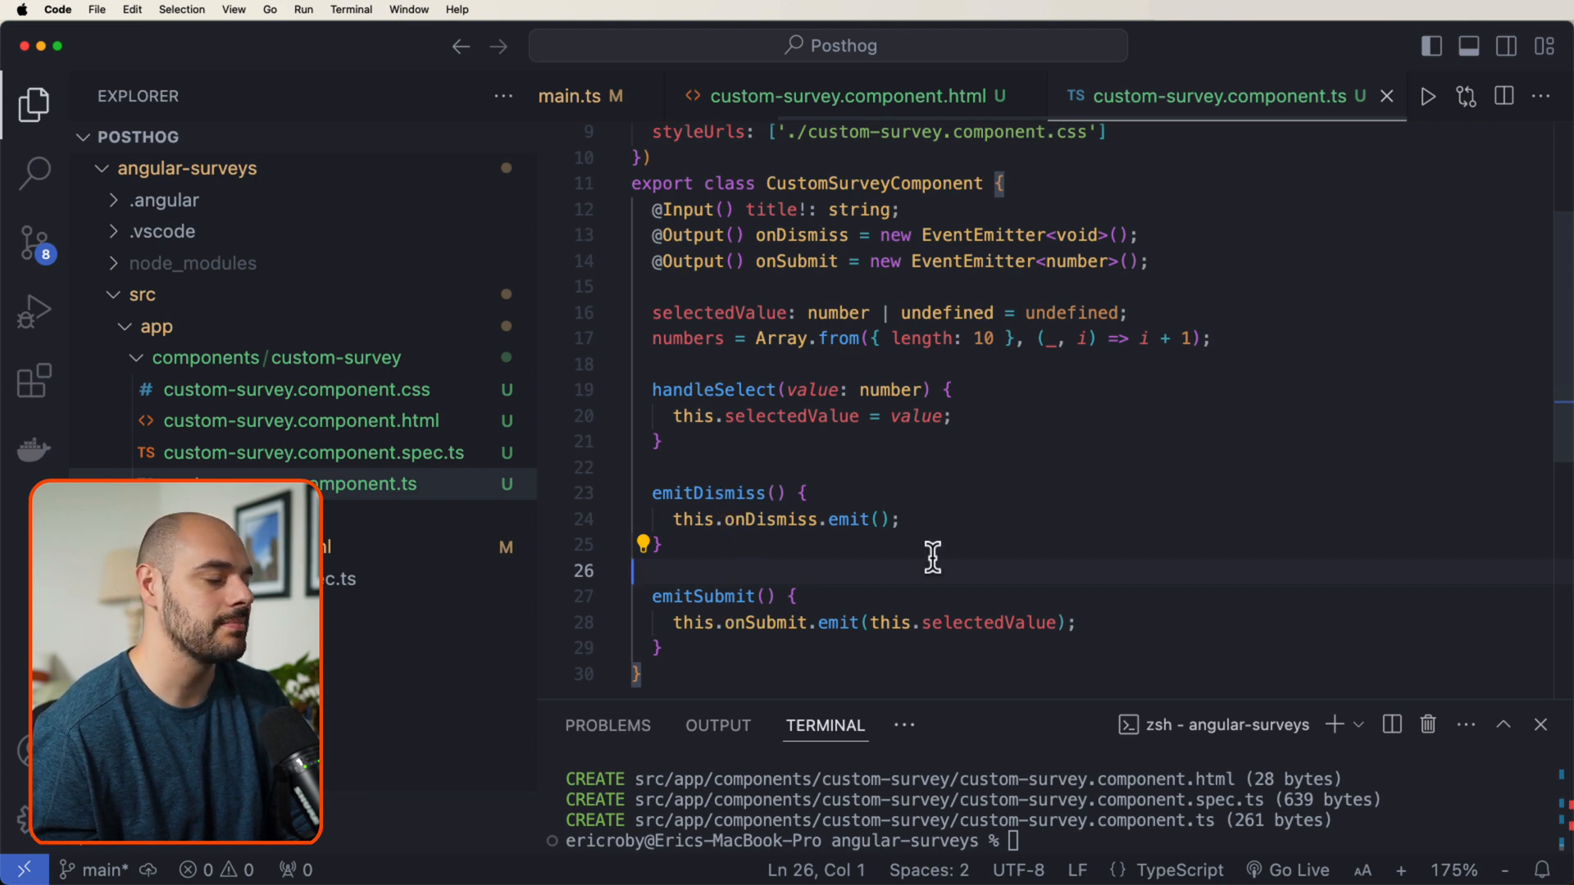
pyautogui.click(1279, 492)
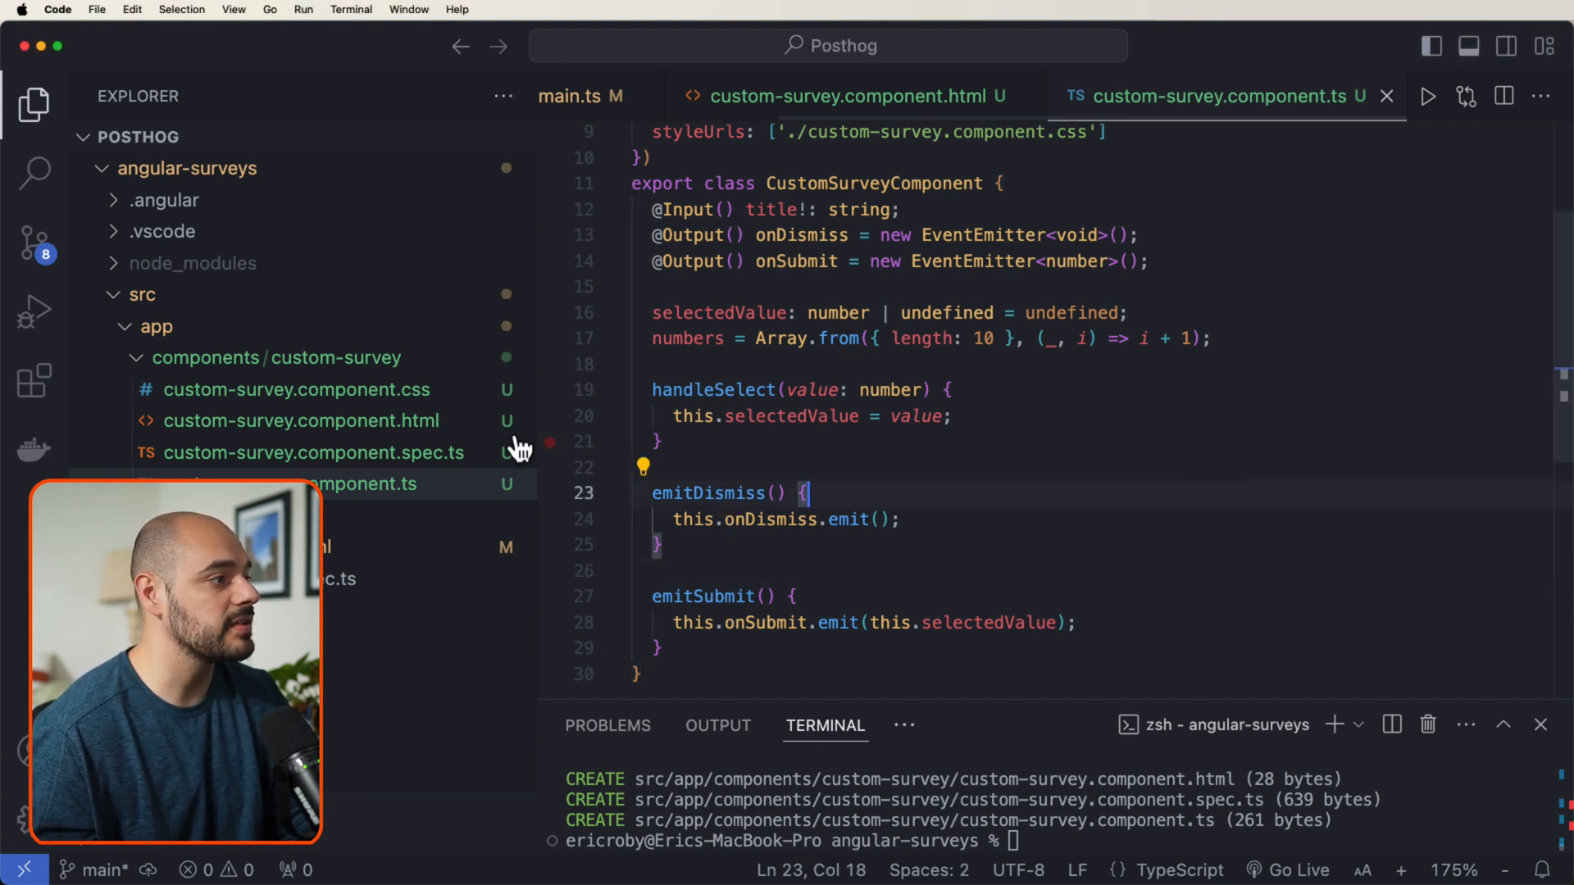
# - Paste the fixed white .survey card and margined .button rules into custom-survey.component.css
pyautogui.click(350, 392)
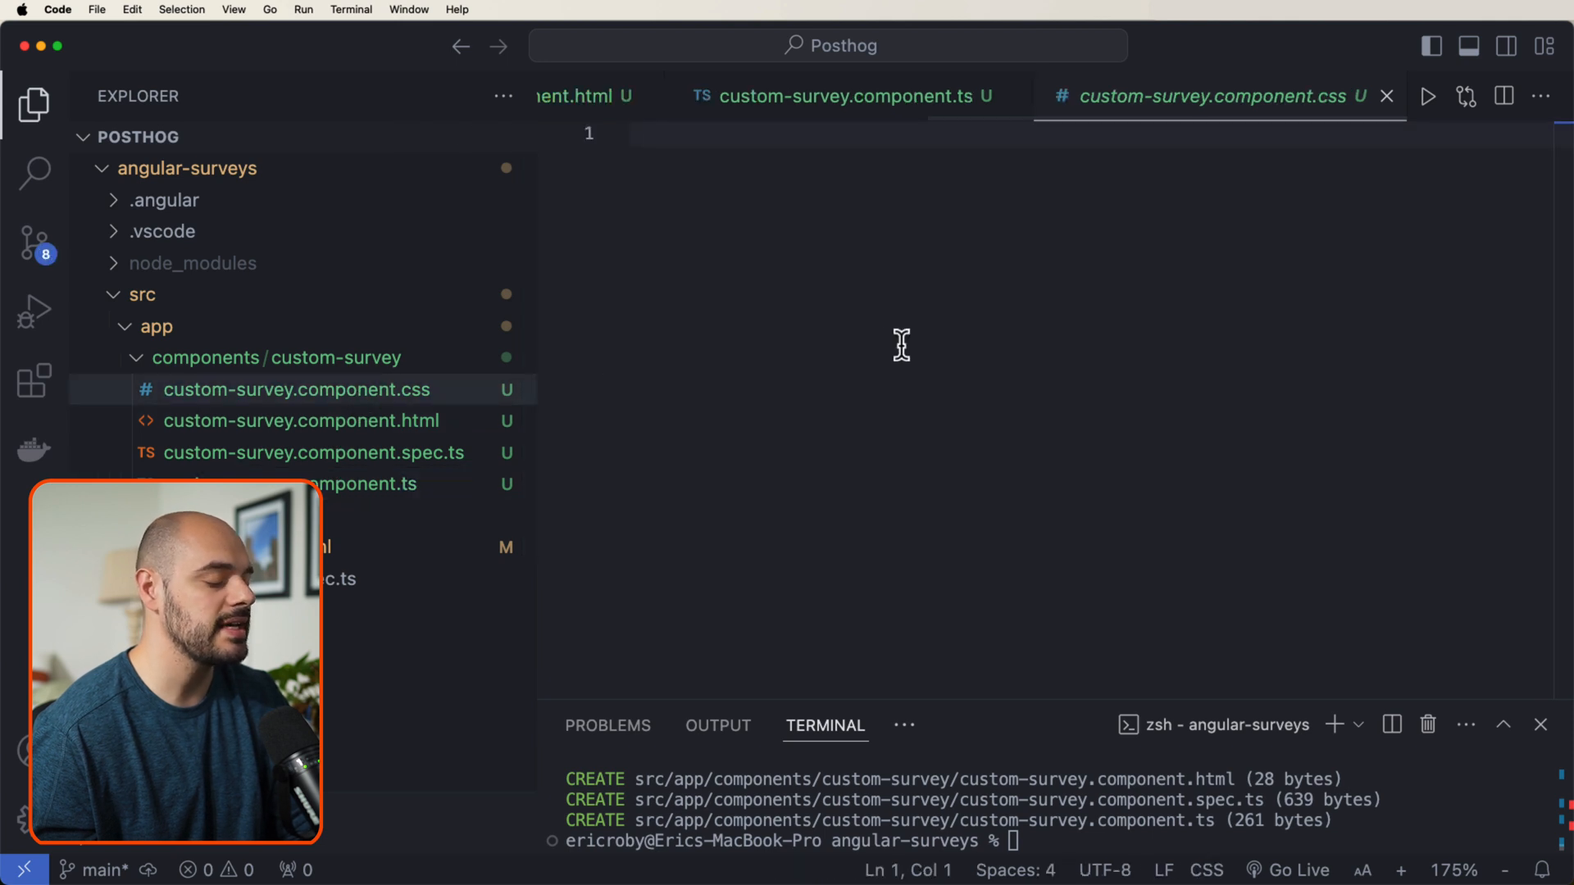
pyautogui.write('.survey {     position: fixed;     bottom: 20px;     right: 20px;     width: 400px;     padding: 20px;     background-color: #ffffff;     box-shadow: 0px 0px 10px rgba(0, 0, 0, 0.2);     border-radius: 5px;     z-index: 1000;   }    .button {     margin: 5px;     padding: 5px;   }')
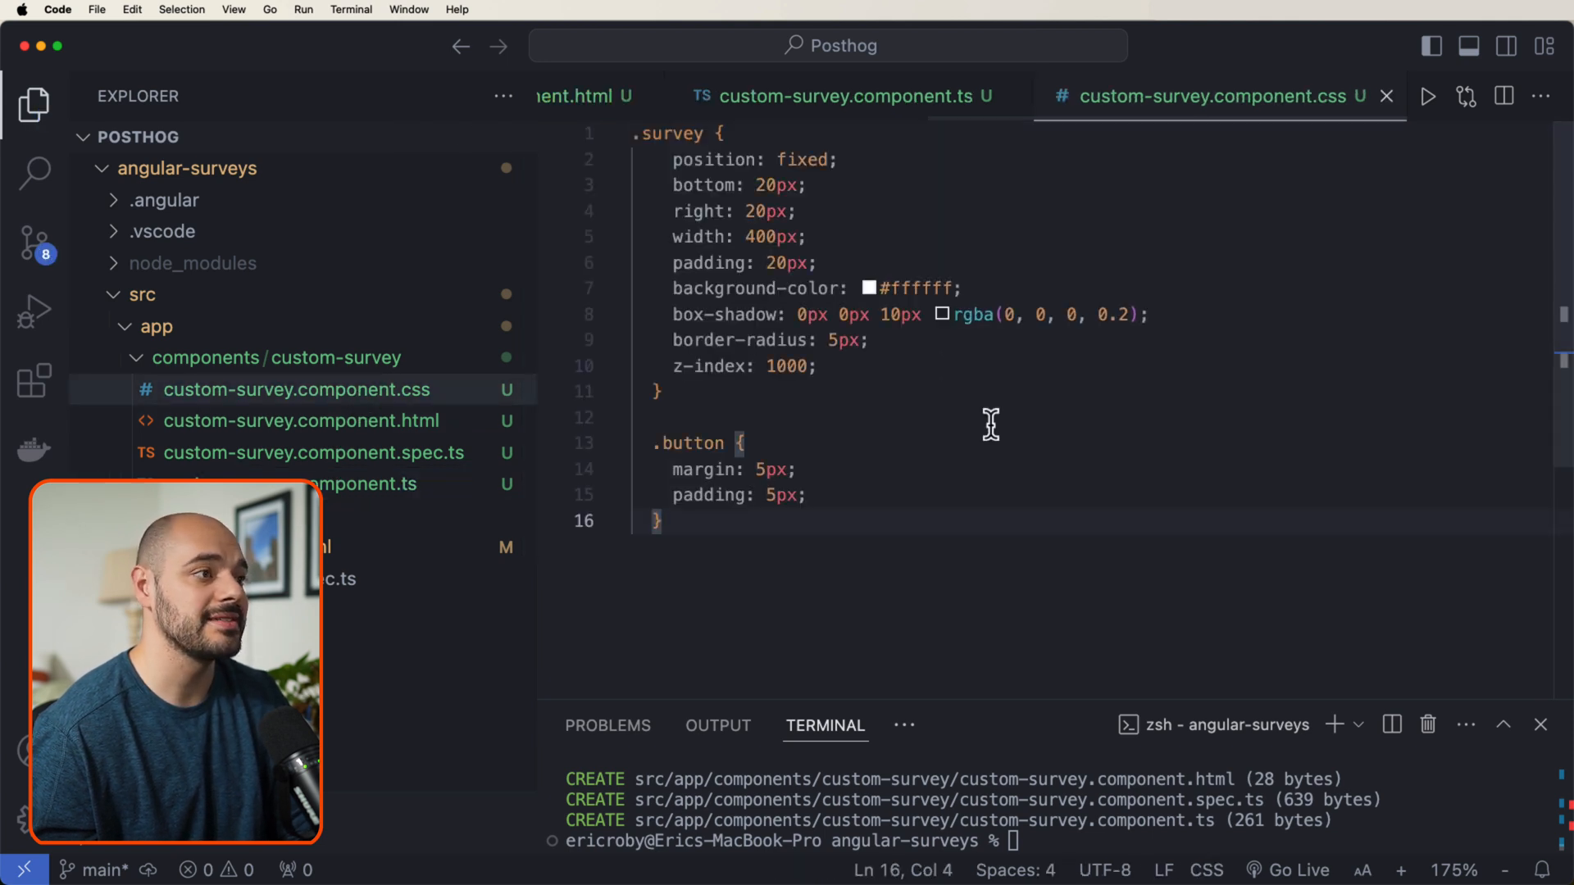
pyautogui.hotkey('ctrl', 'Tab')
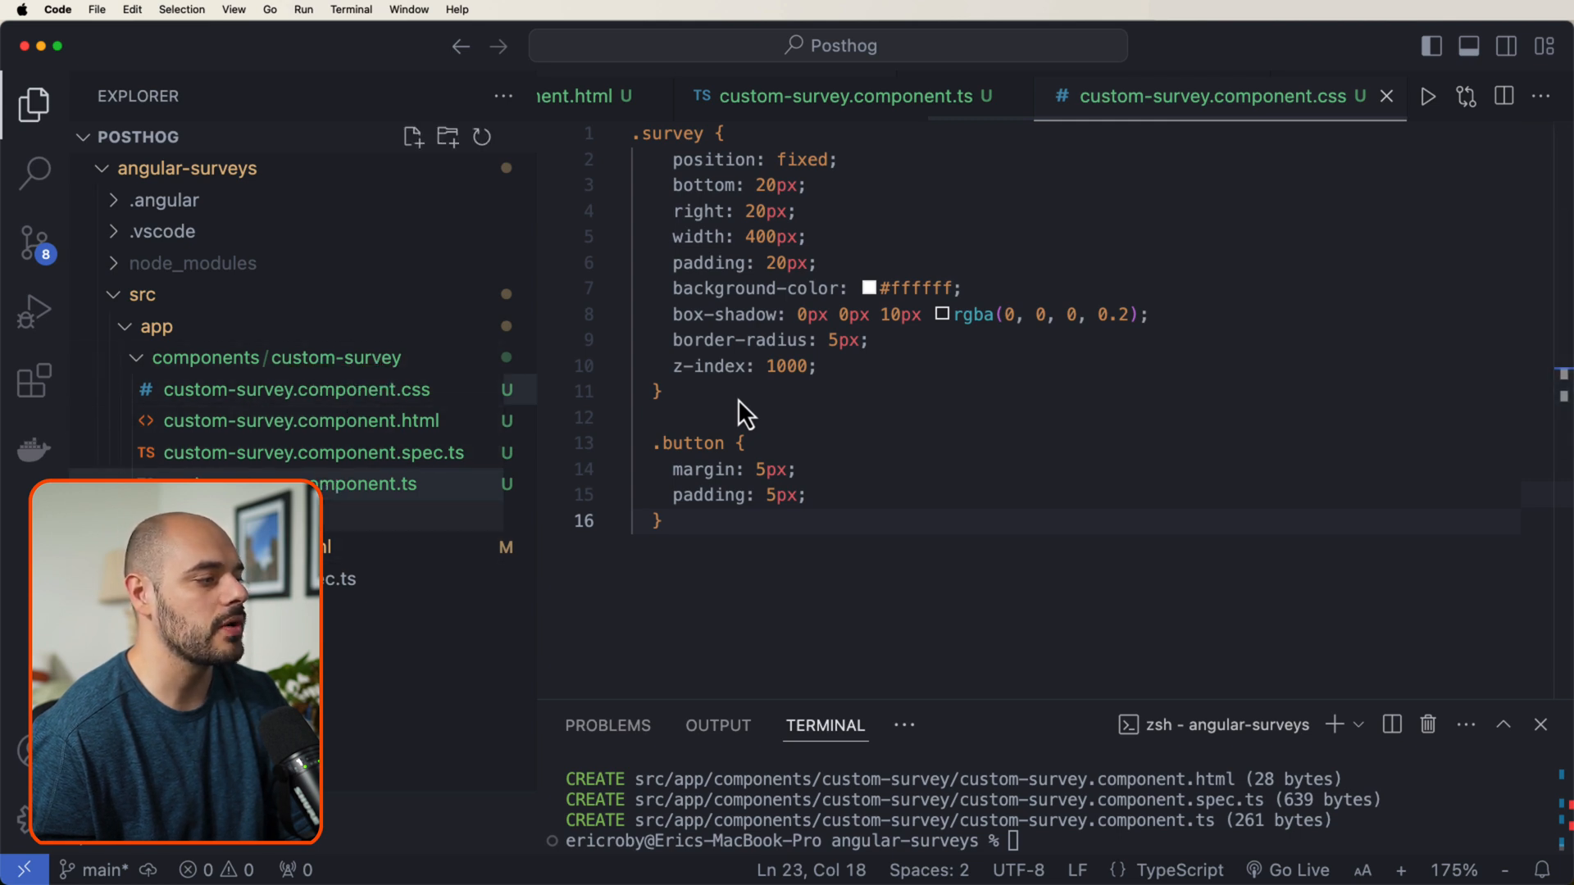
# - Replace app.component.html with the template embedding <app-custom-survey> and its bindings
pyautogui.hotkey('ctrl', 'Tab')
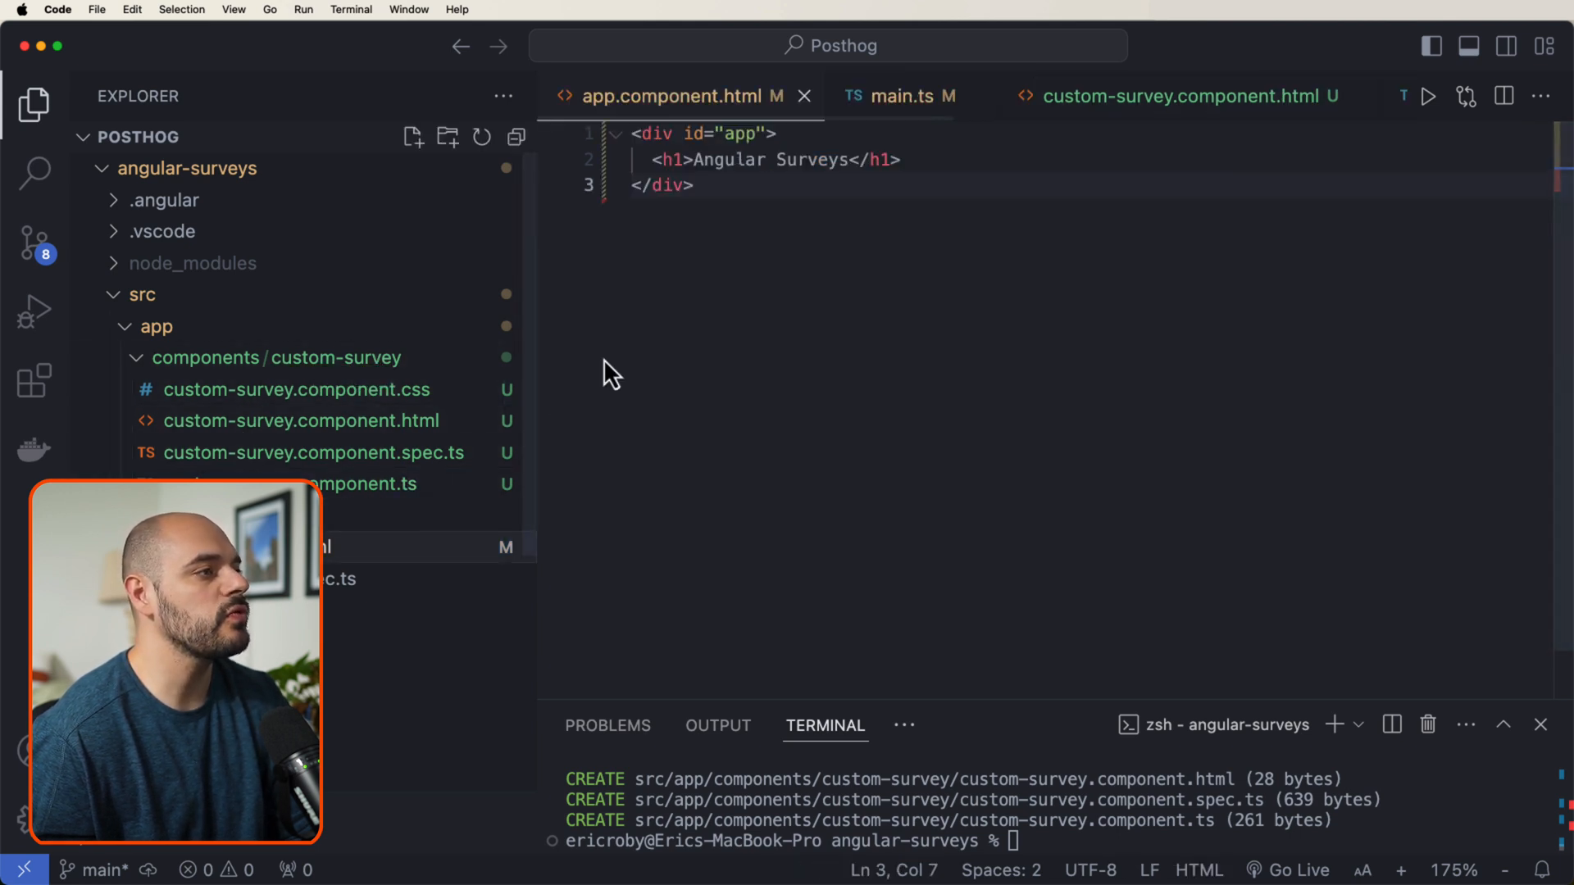
pyautogui.press('super+a')
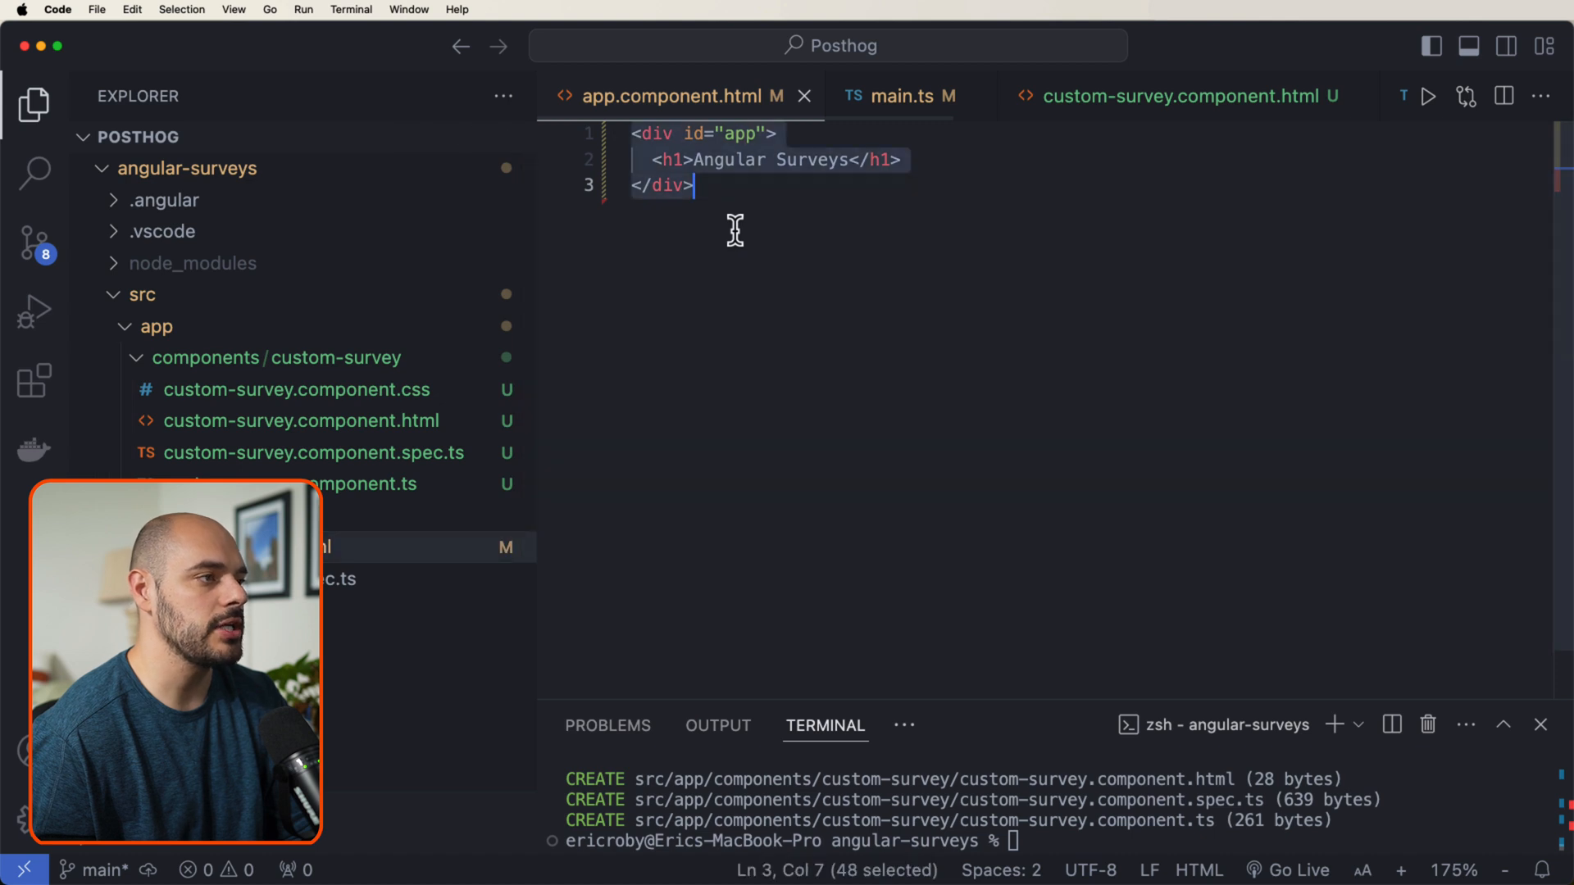
pyautogui.write('<div id="app">   <h1>Angular Surveys</h1>     <app-custom-survey       *ngIf="showSurvey"       [title]="surveyTitle"       (onDismiss)="handleDismiss()"       (onSubmit)="handleSubmit($event)"     /> </div>')
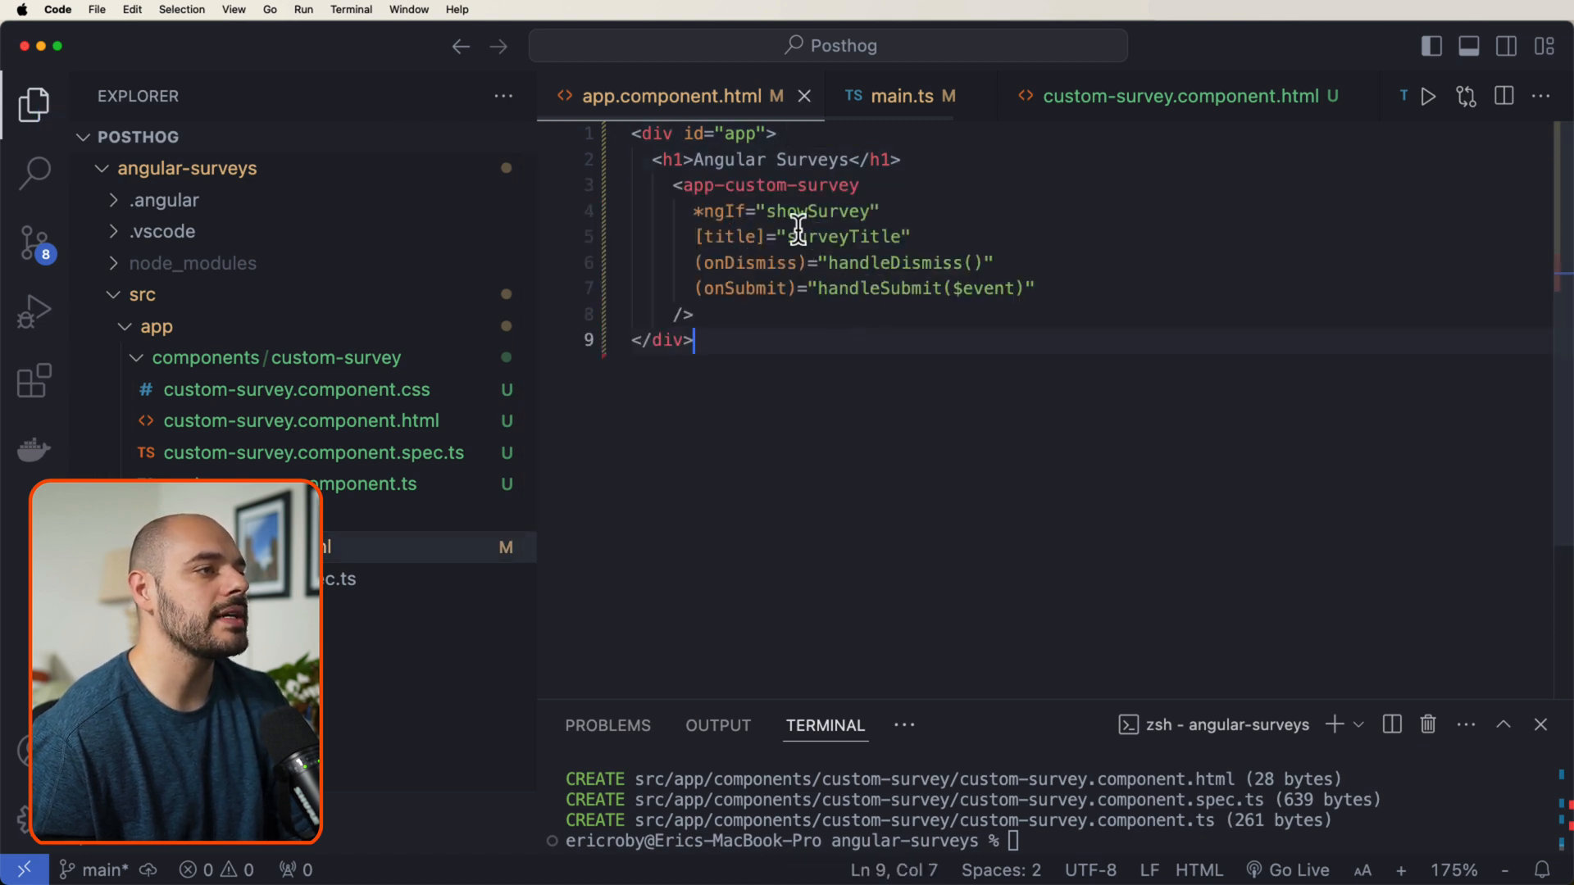
pyautogui.moveTo(684, 184); pyautogui.dragTo(862, 186)
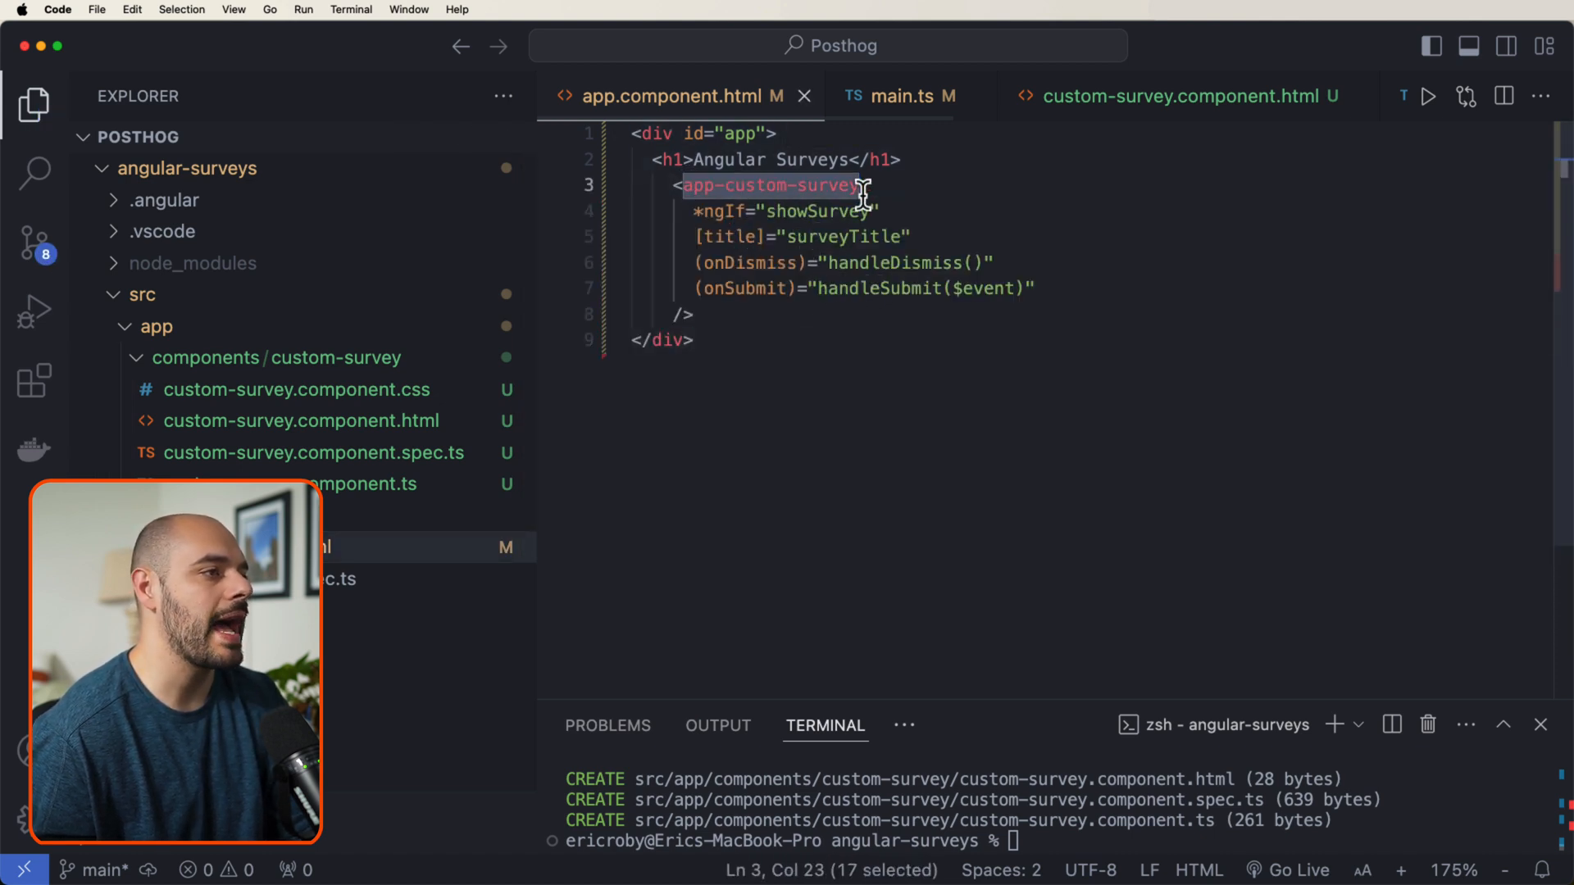
pyautogui.click(833, 341)
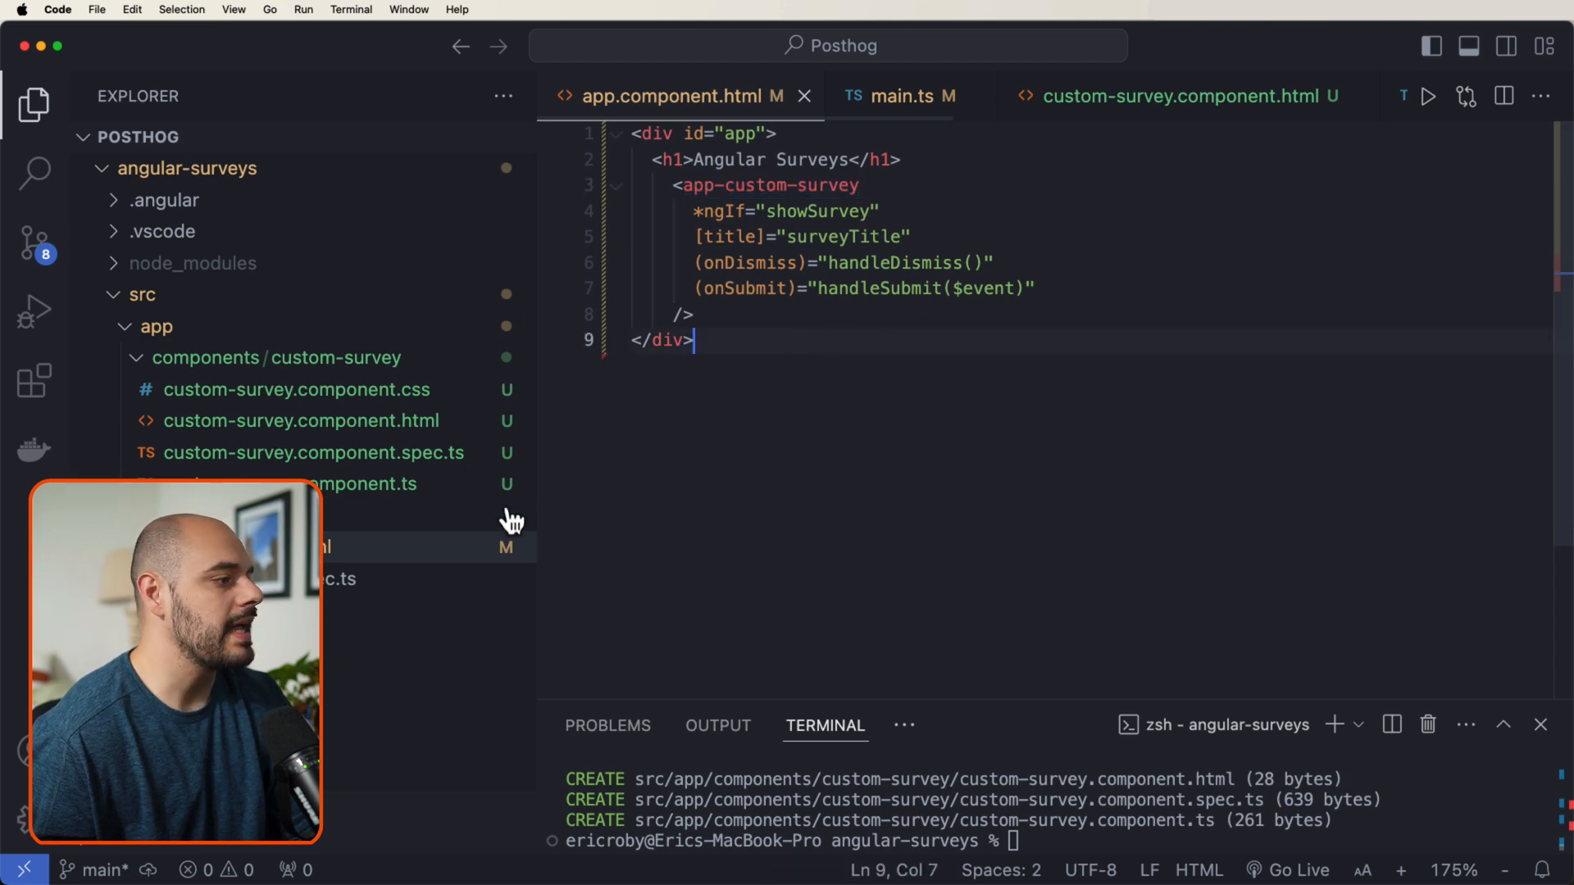
# - Replace app.component.ts with imports, surveyTitle, showSurvey, handleDismiss and handleSubmit, and save
pyautogui.hotkey('ctrl', 'Tab')
pyautogui.press('super+a')
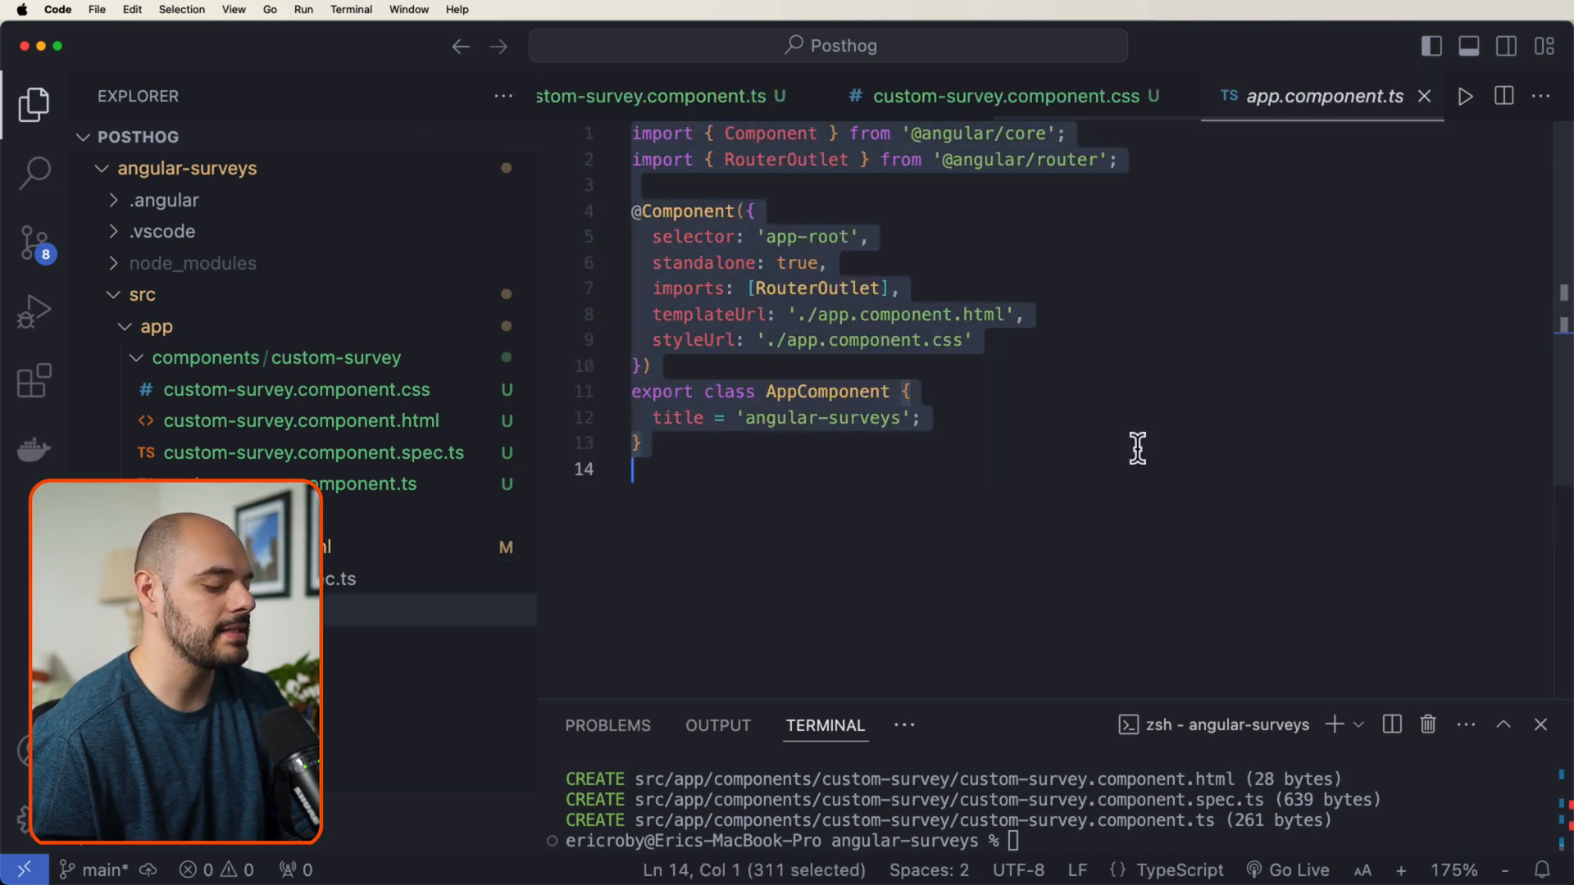
pyautogui.write('import { Component } from \'@angular/core\'; import { RouterOutlet } from \'@angular/router\'; import { CommonModule } from \'@angular/common\'; import { CustomSurveyComponent } from \'./components/custom-survey/custom-survey.component\';  @Component({   selector: \'app-root\',   standalone: true,   imports: [RouterOutlet, CustomSurveyComponent, CommonModule],   templateUrl: \'./app.component.html\',   styleUrls: [\'./app.component.css\'] }) export class AppComponent {   title = \'angular-surveys\';   surveyTitle = \'Survey title\';   showSurvey = true;    handleDismiss() {     this.showSurvey = false;   }    handleSubmit(value: number) {     console.log("Submitted value:", value);     this.showSurvey = false;   } }')
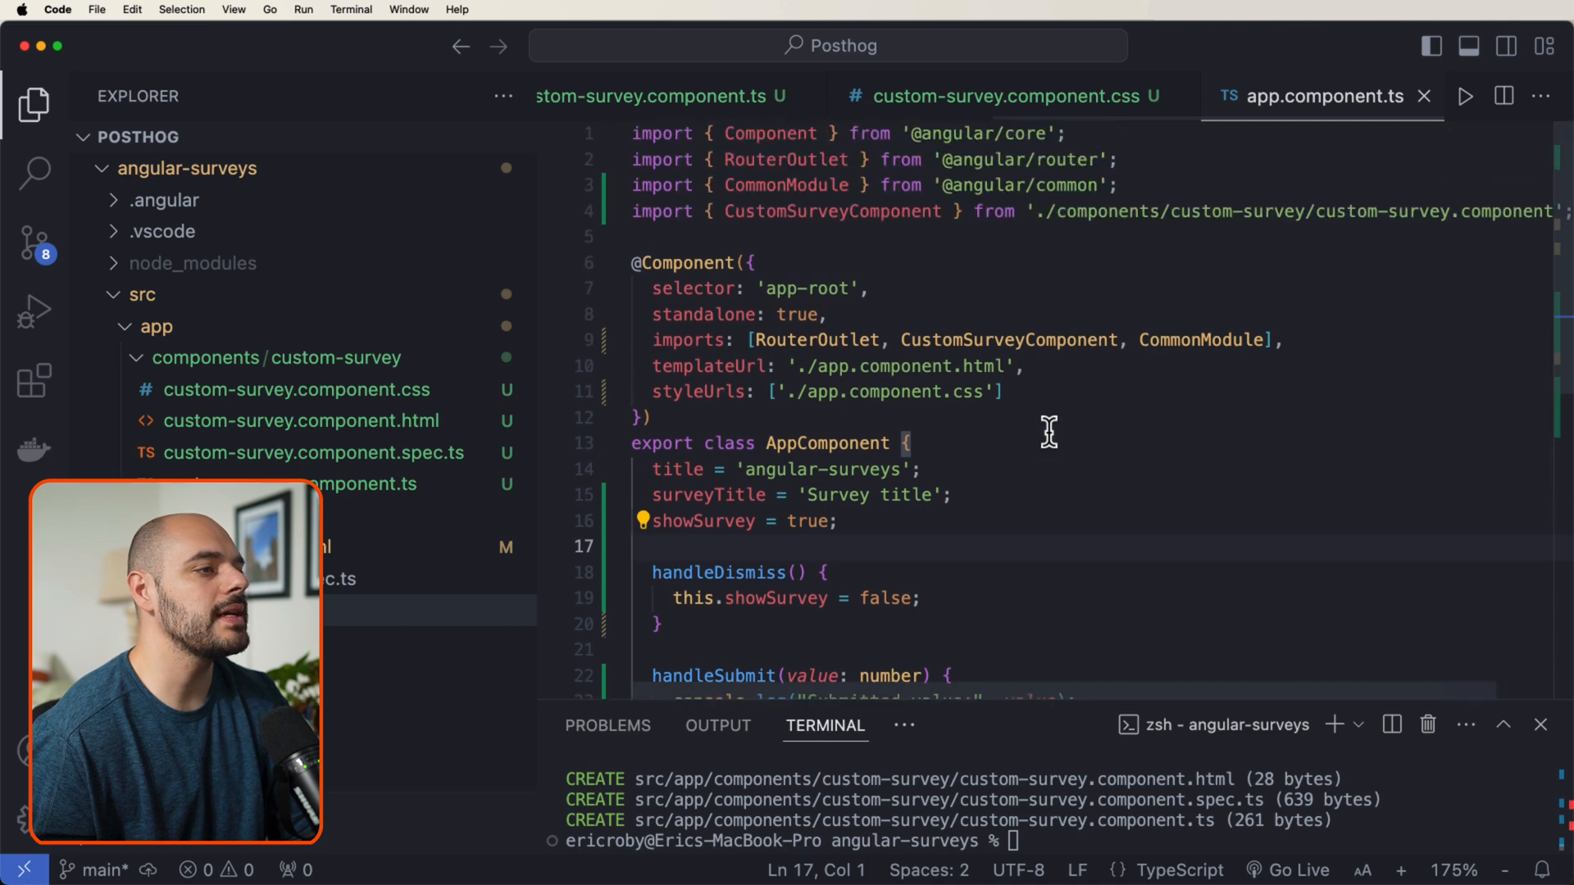
pyautogui.press('super+s')
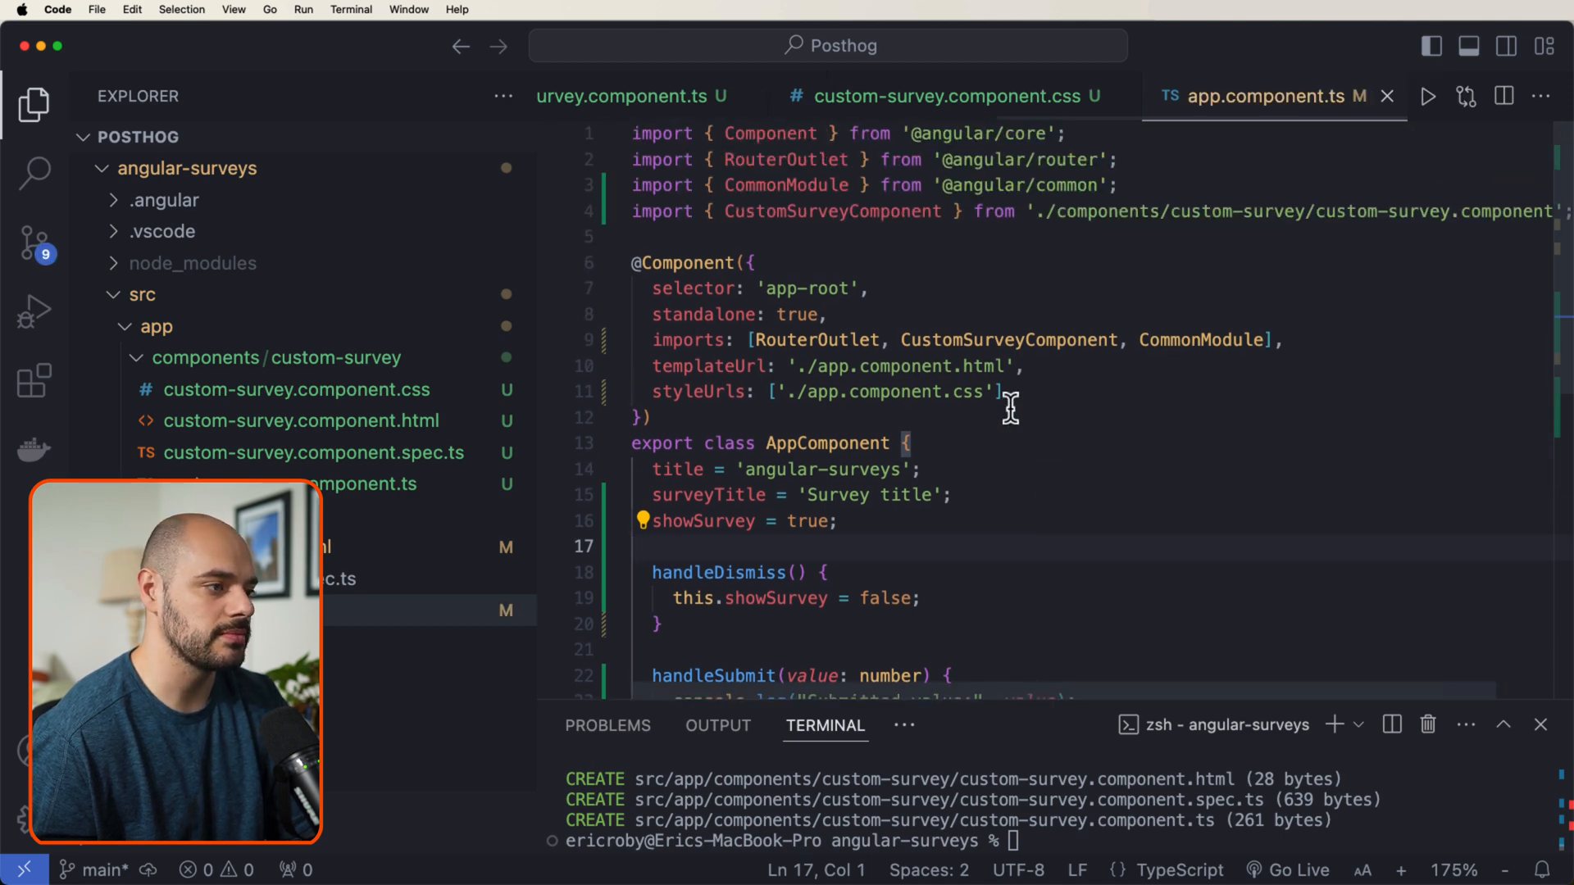
pyautogui.scroll(-3, 979, 490)
pyautogui.scroll(3, 980, 489)
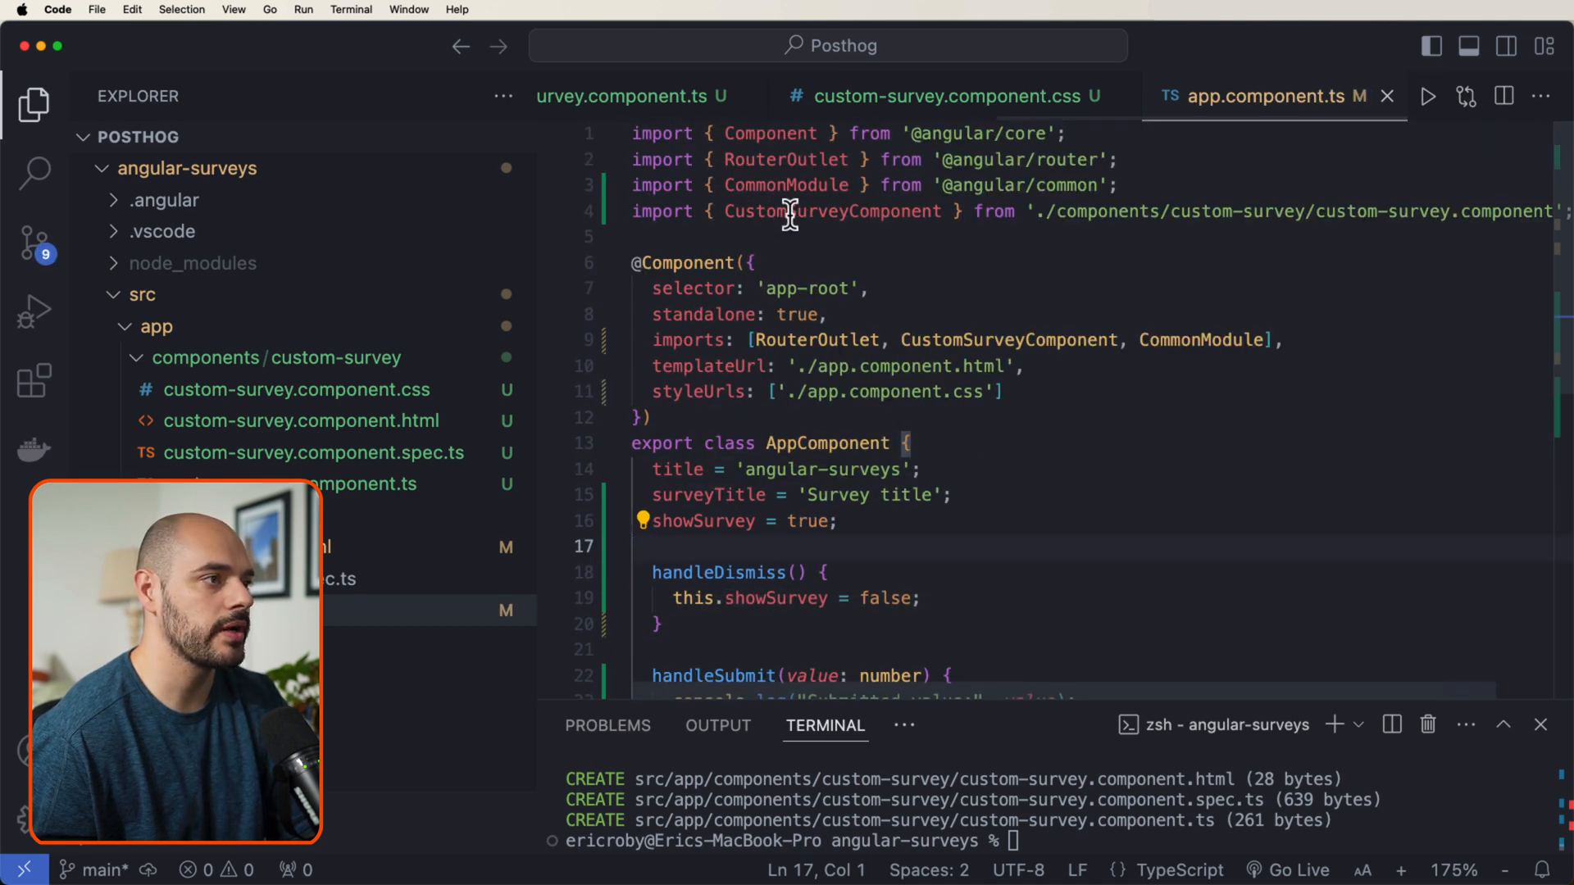
pyautogui.scroll(-5, 983, 391)
pyautogui.scroll(2, 984, 391)
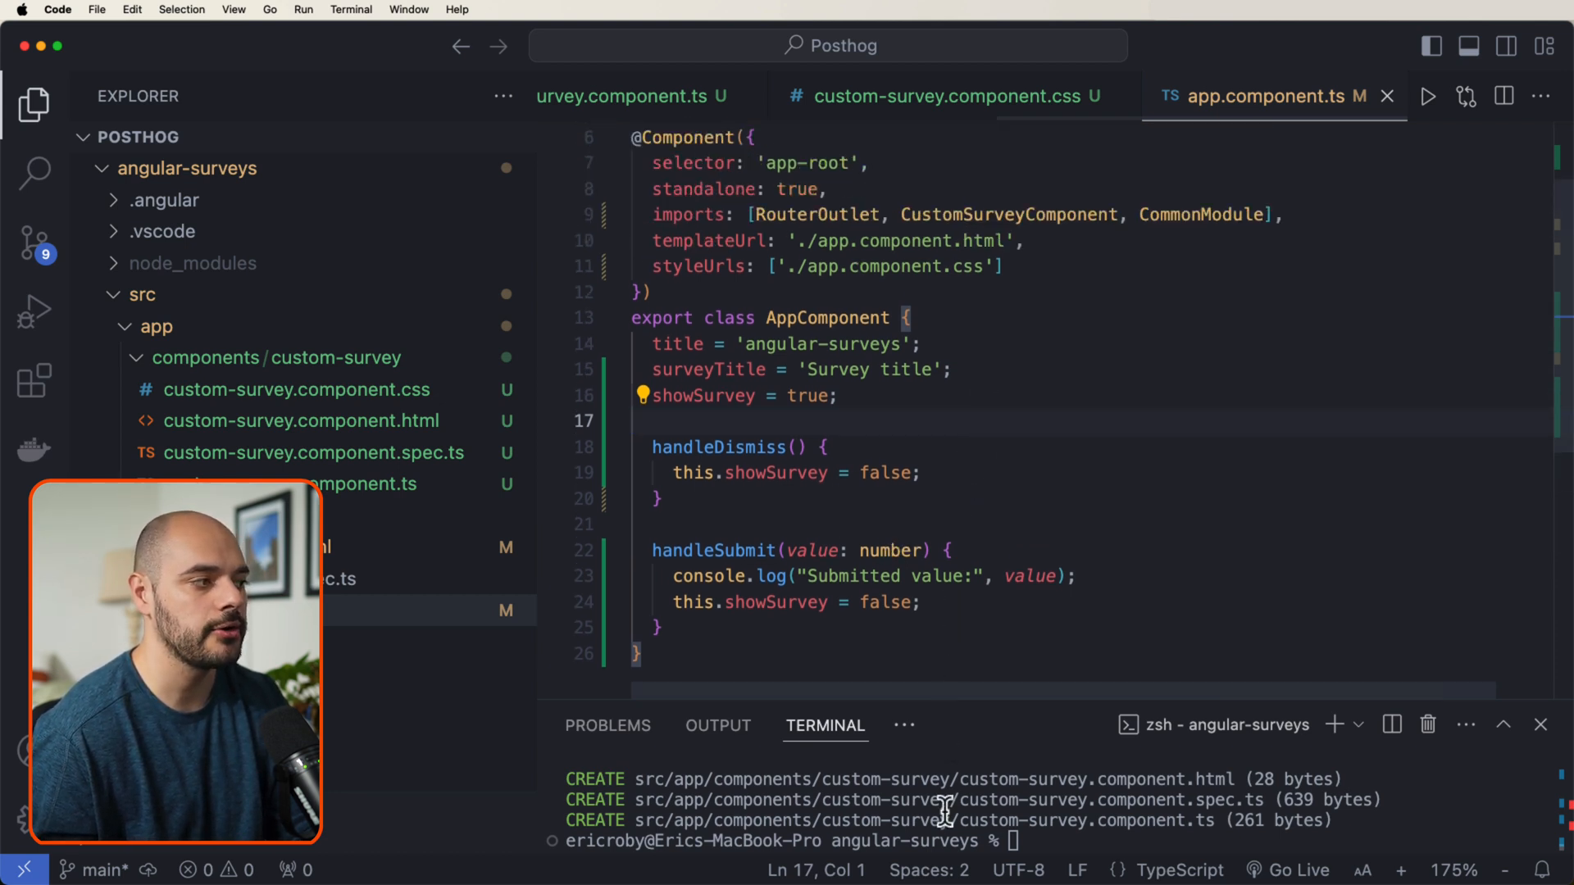
# - Run ng serve and view the localhost:4200 app showing the survey card with 1–10 ratings, Dismiss and Submit
pyautogui.click(972, 601)
pyautogui.click(998, 841)
pyautogui.write('ng ')
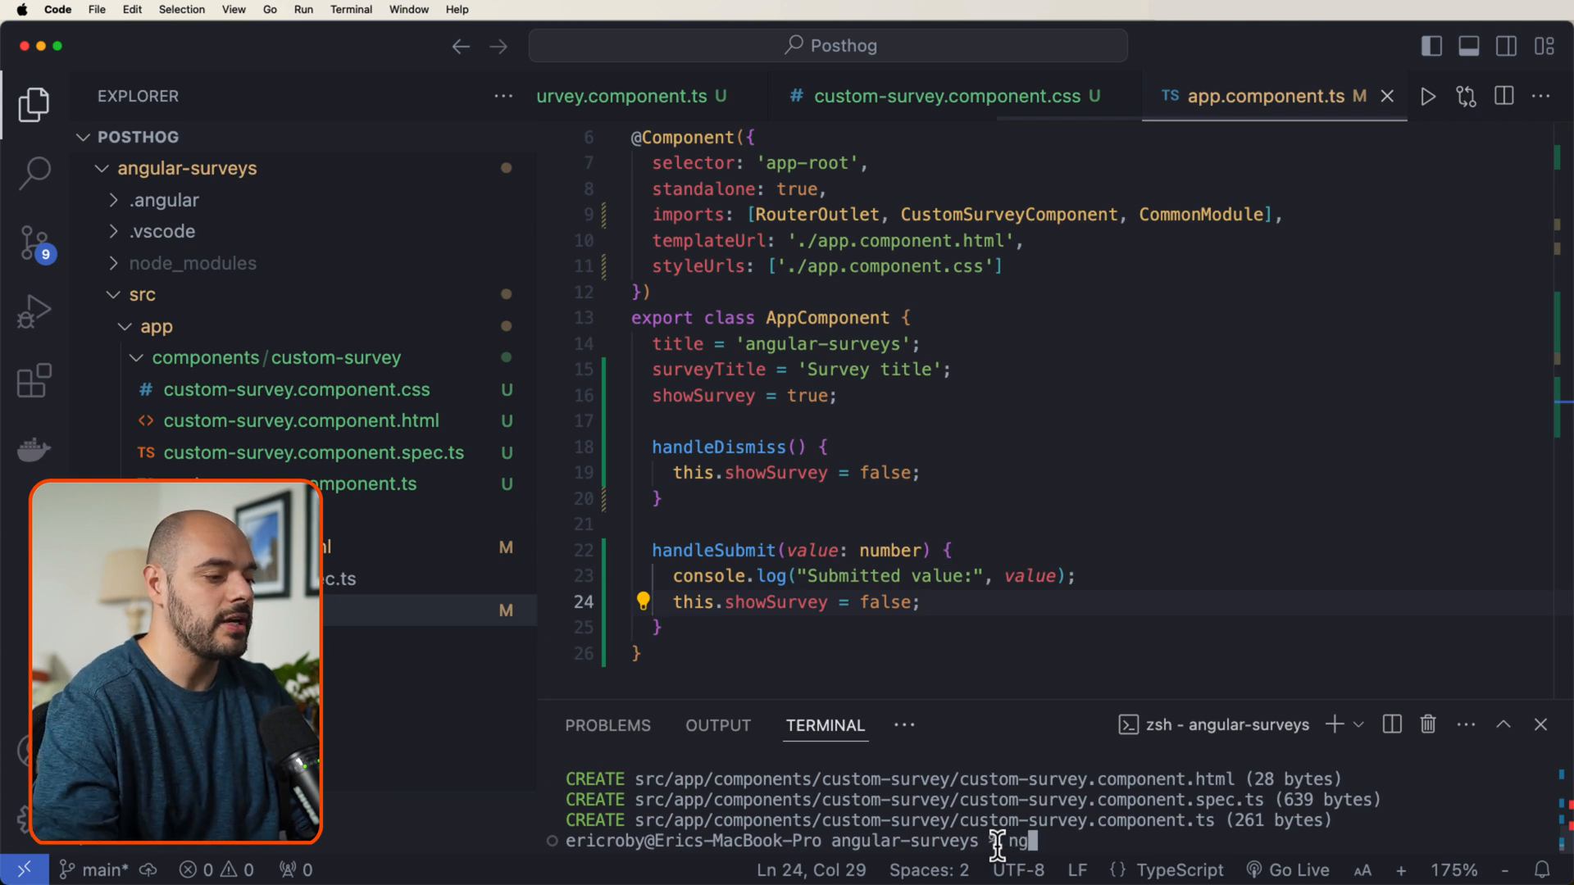
pyautogui.write('serve')
pyautogui.press('Return')
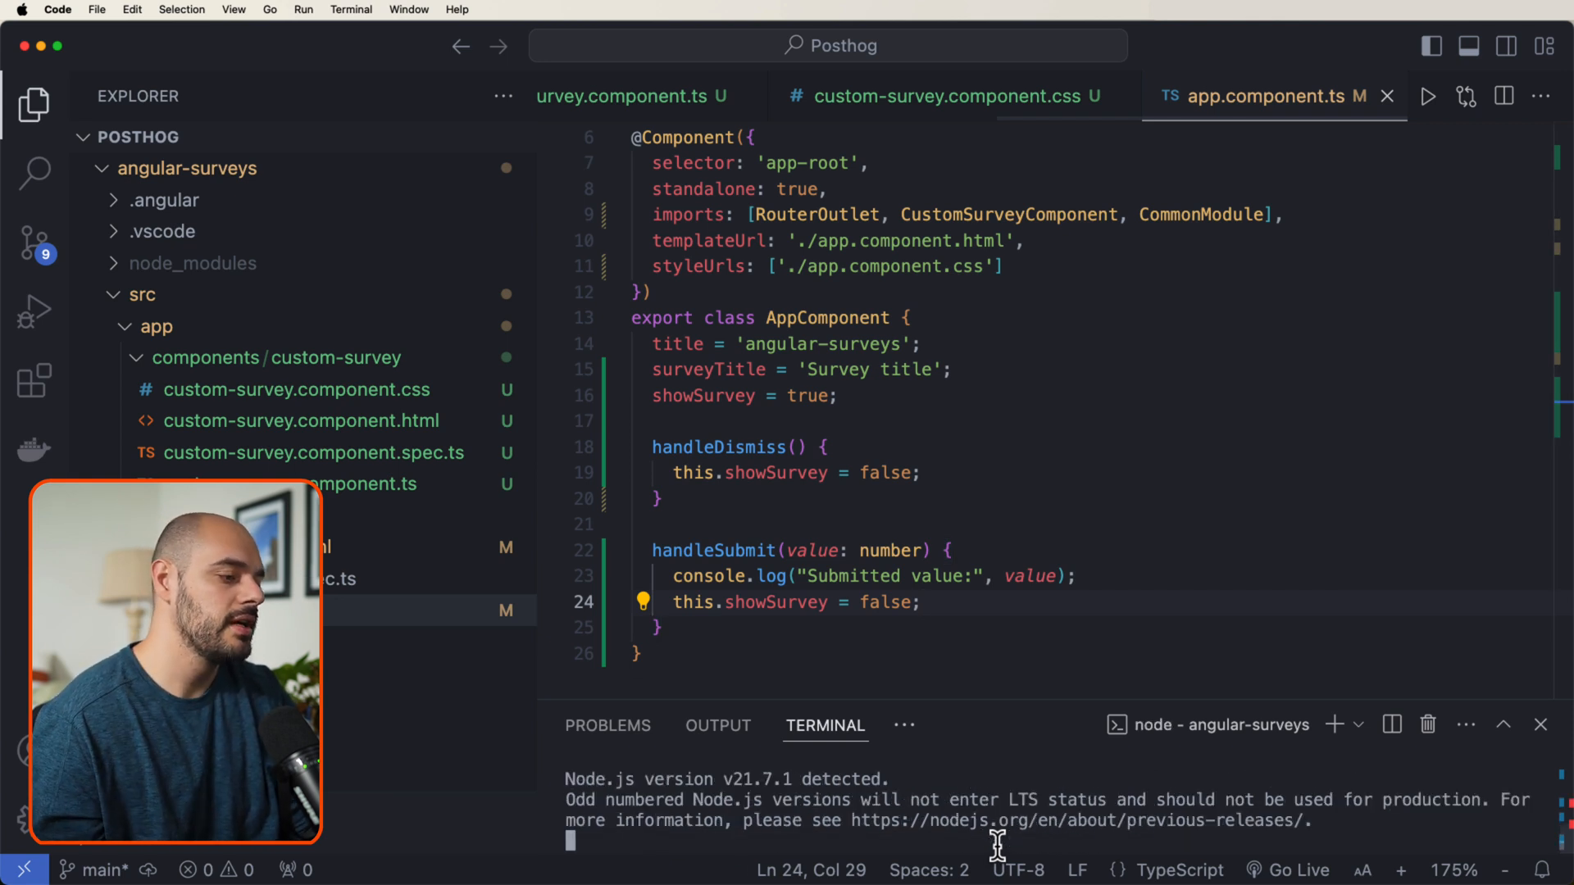
pyautogui.press('super+Tab')
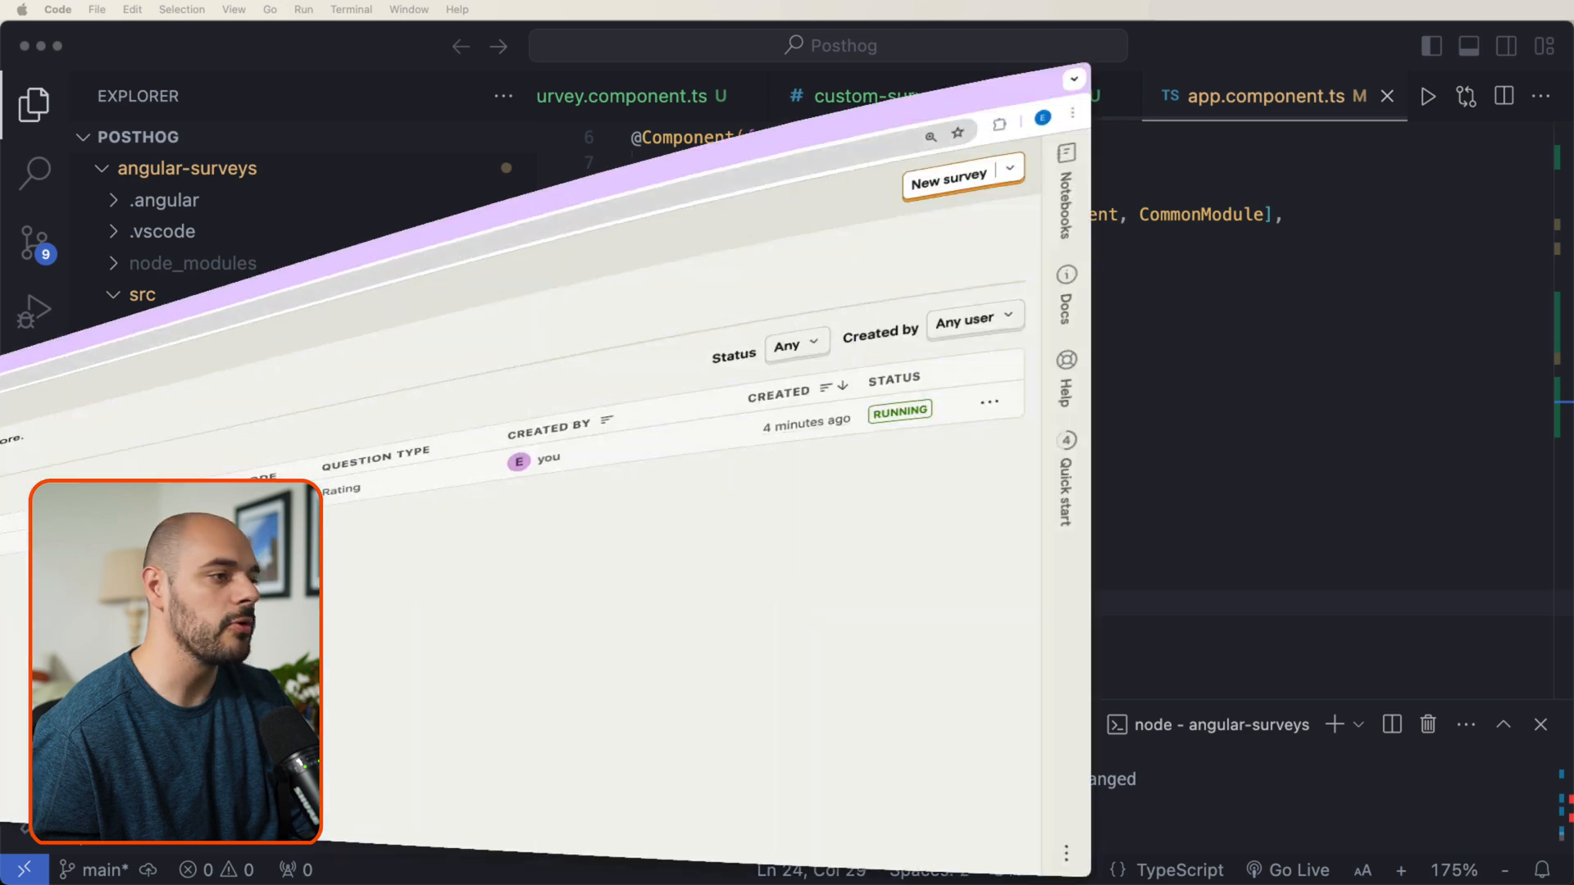
pyautogui.click(335, 36)
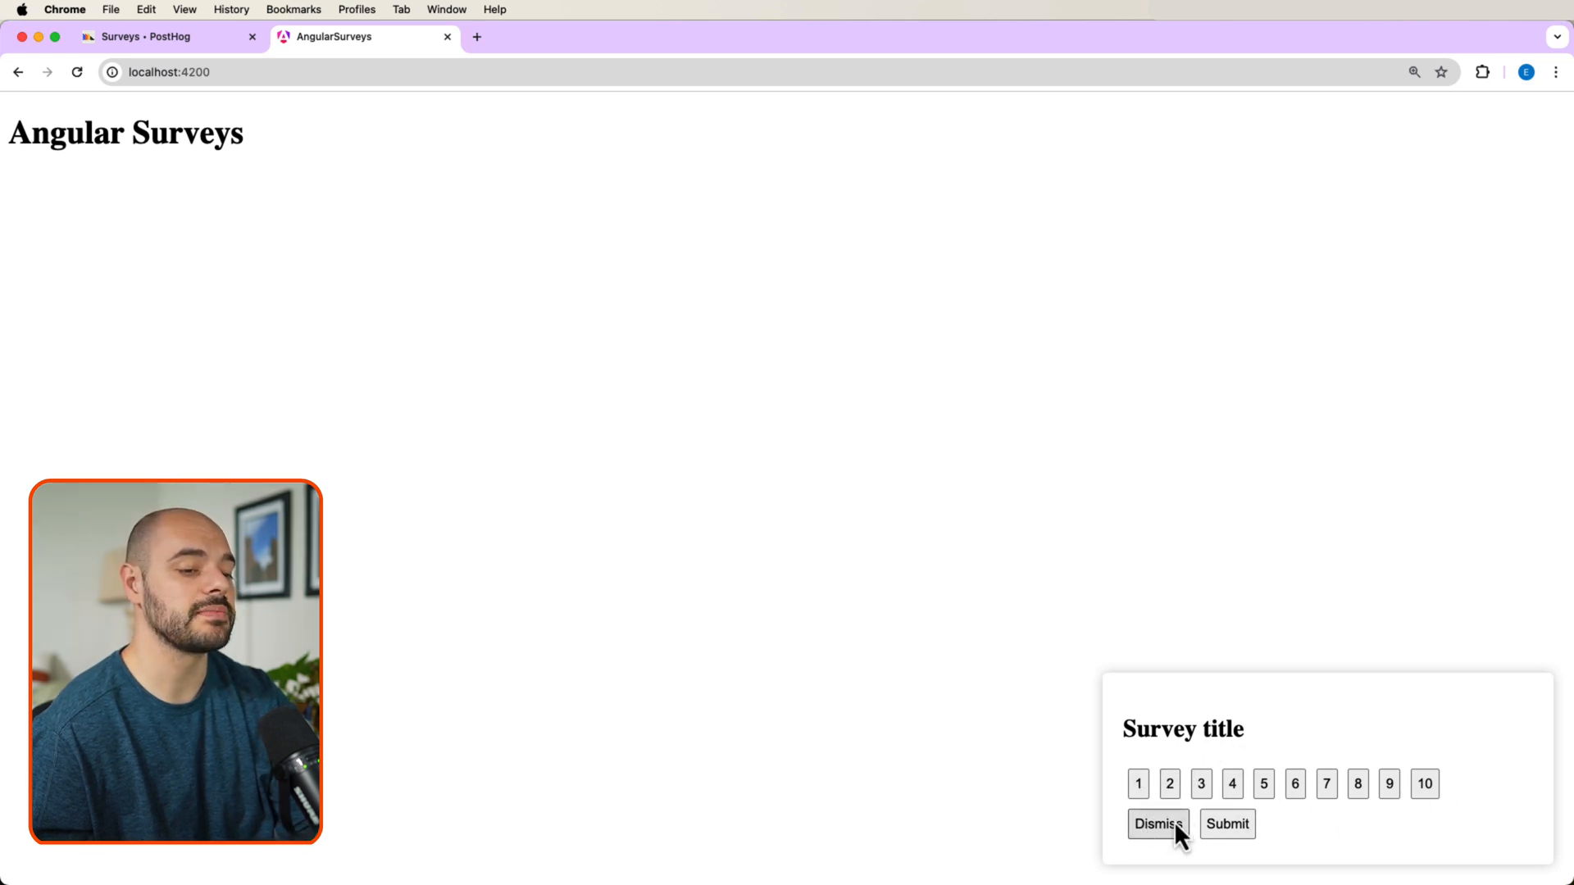
# - Return to VS Code and stop ng serve with Ctrl+C, leaving the terminal at the shell prompt
pyautogui.press('super+Tab')
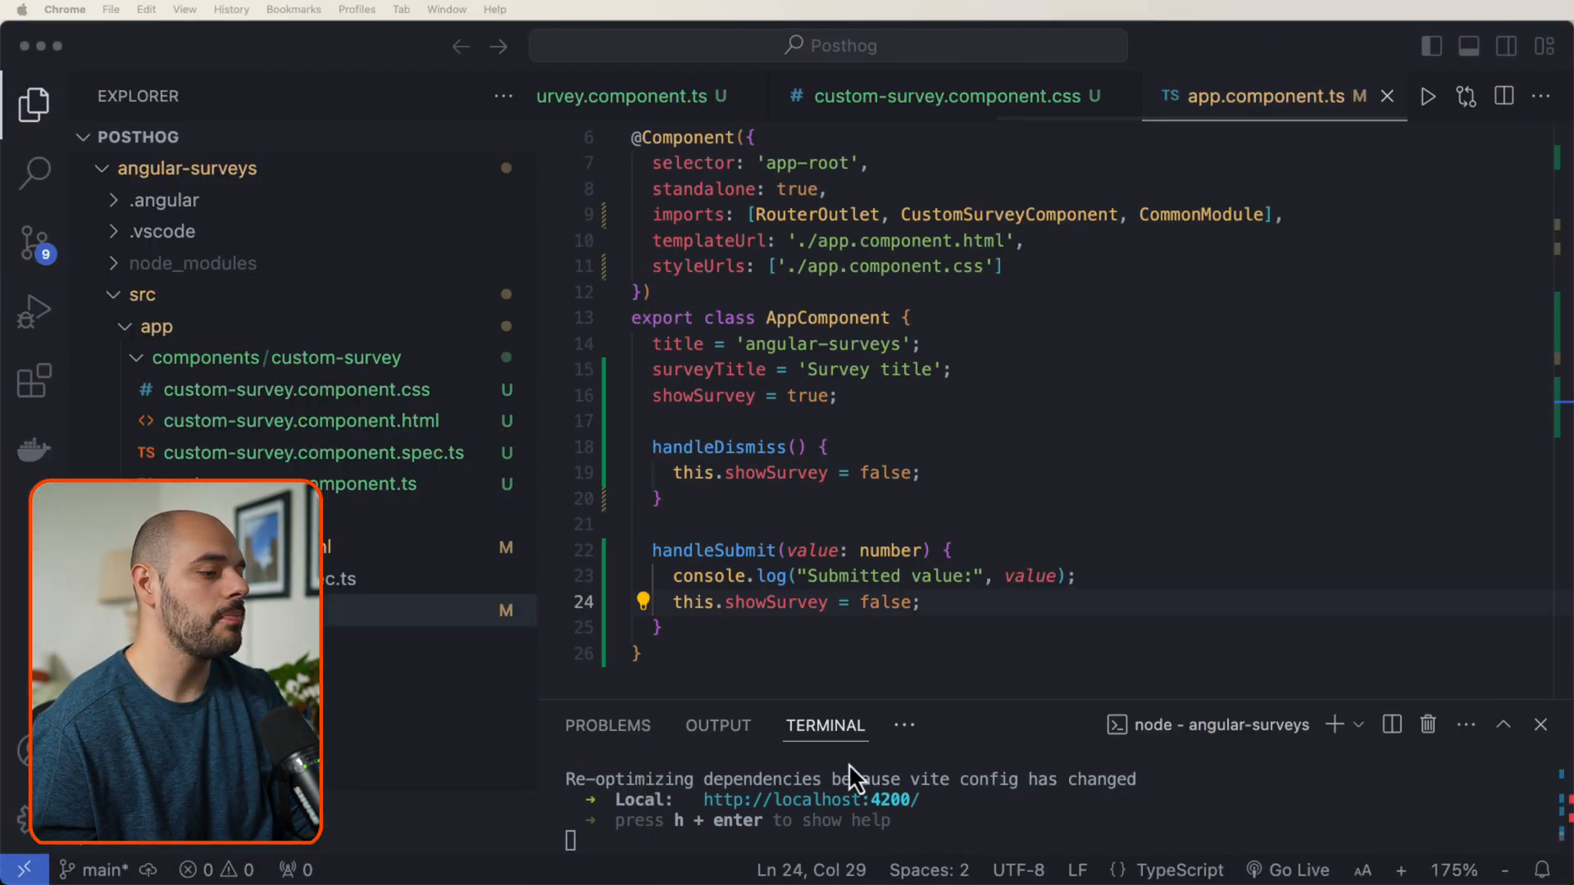
pyautogui.hotkey('ctrl', 'c')
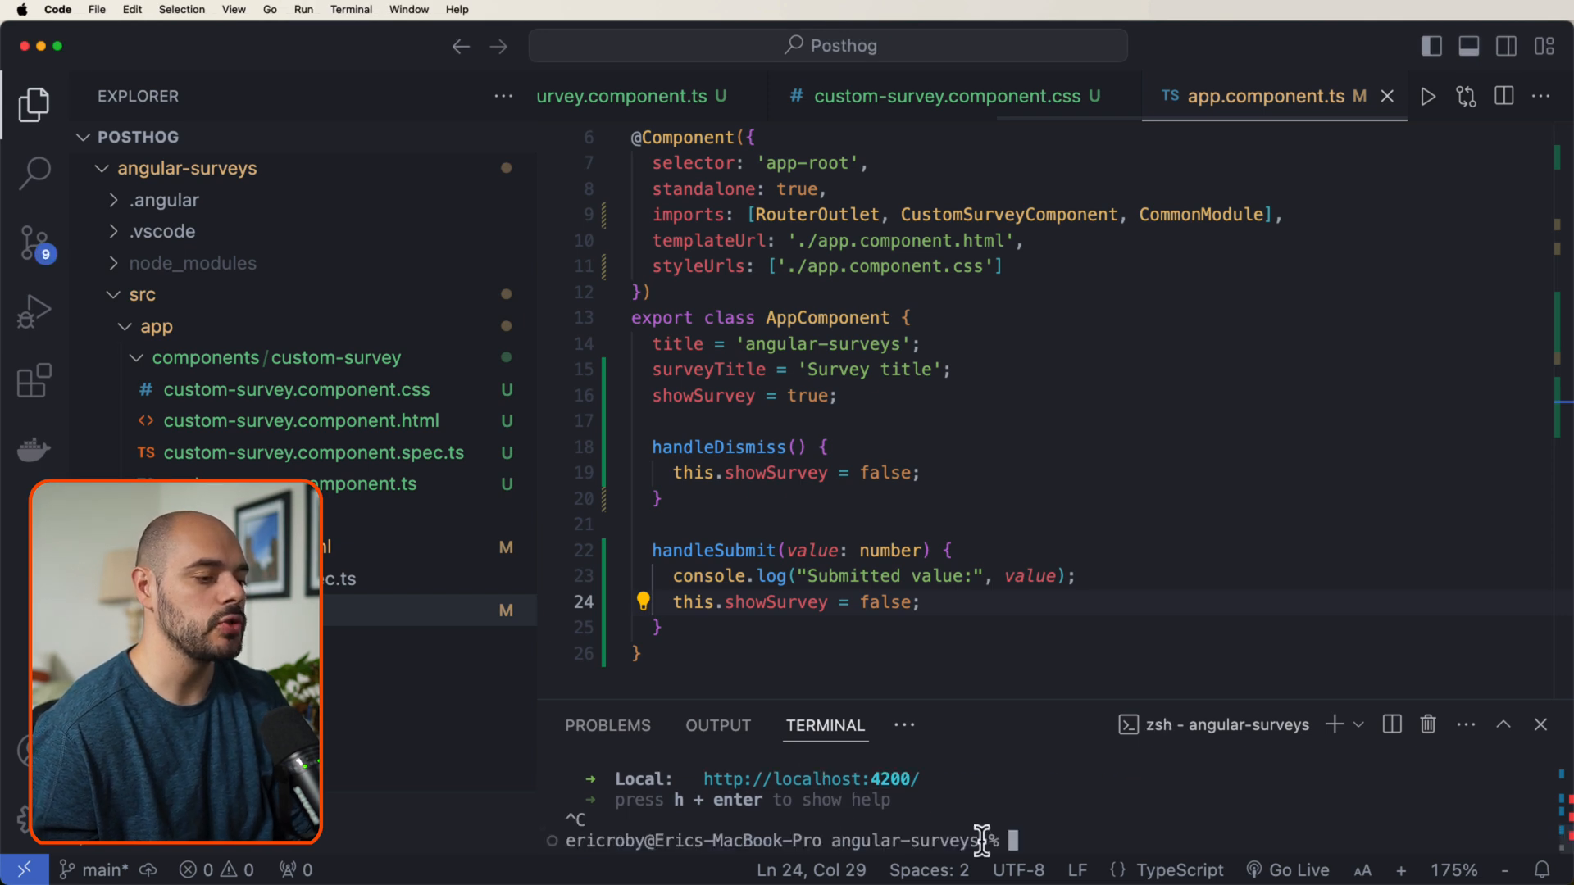
pyautogui.press('super+Tab')
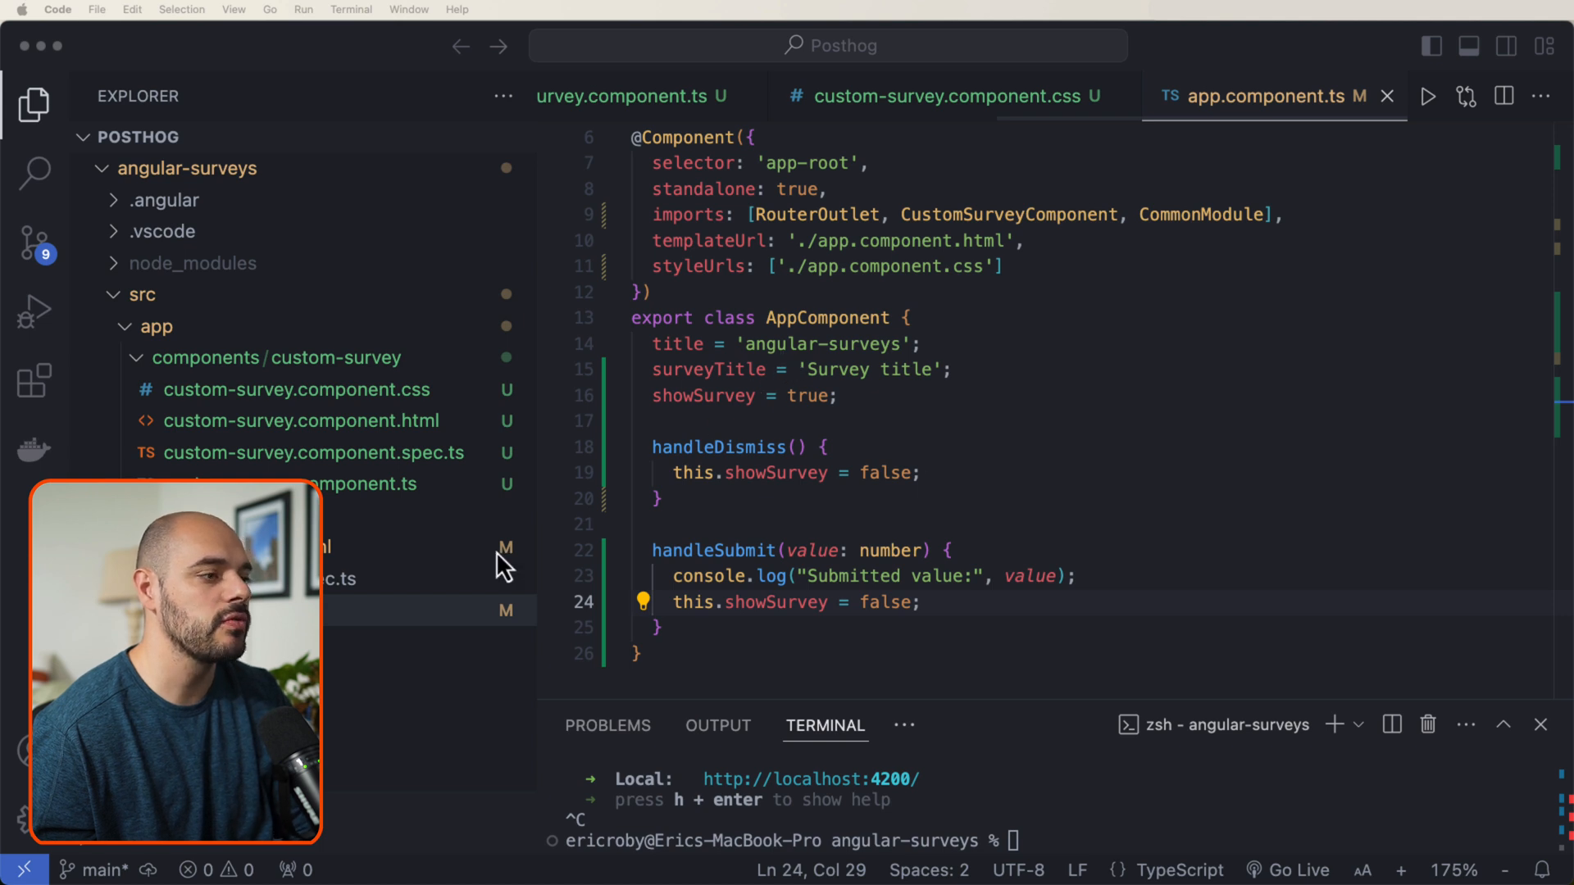
pyautogui.hotkey('ctrl', 'a')
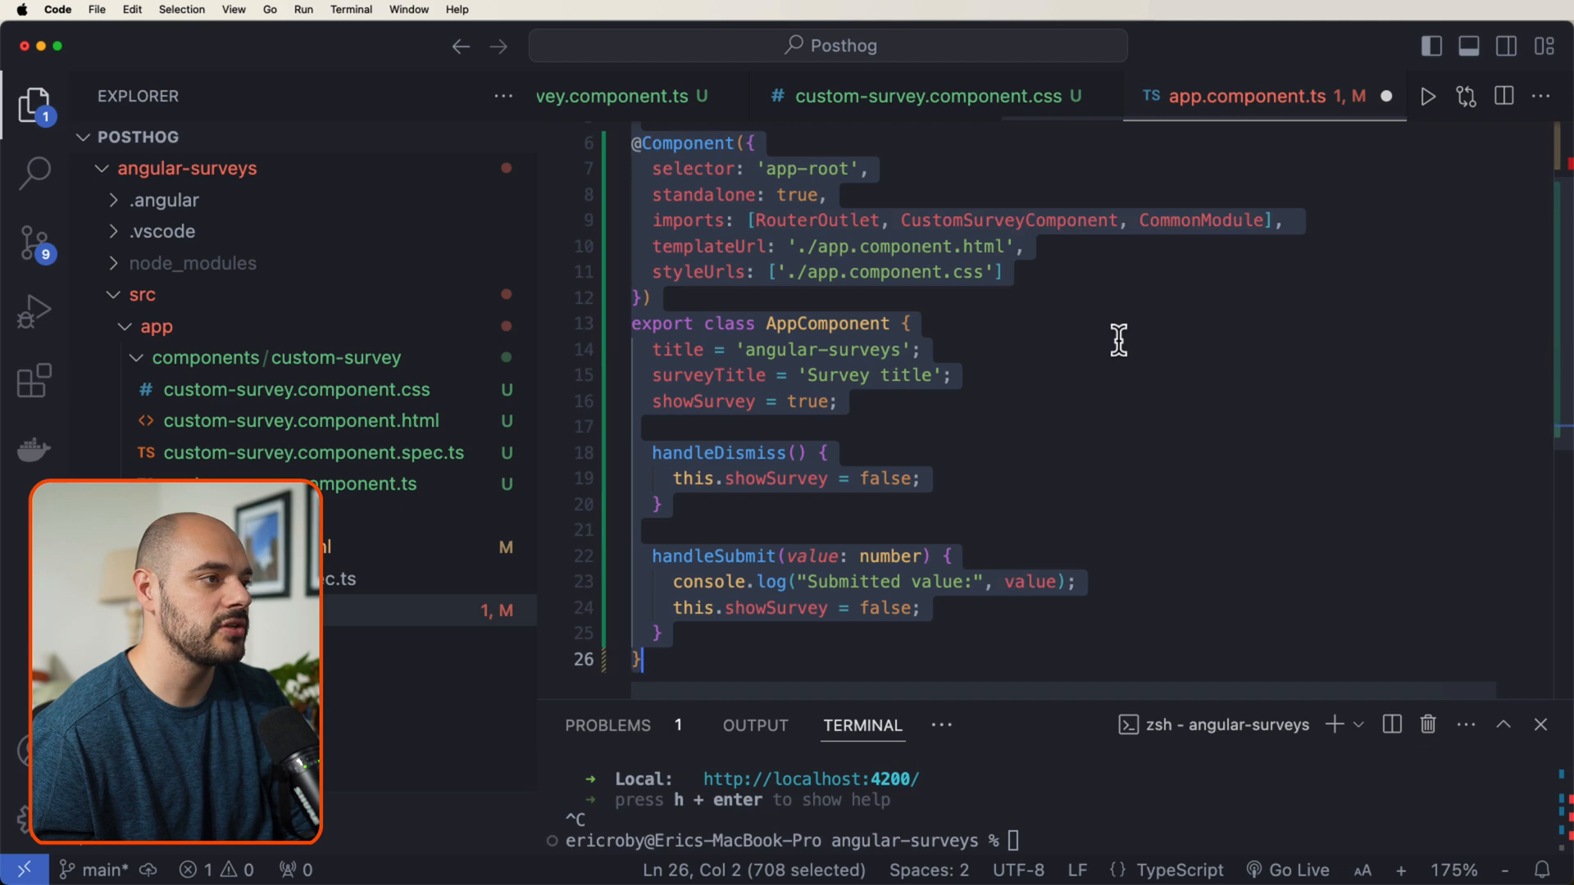
pyautogui.press('super+s')
pyautogui.scroll(3, 1118, 339)
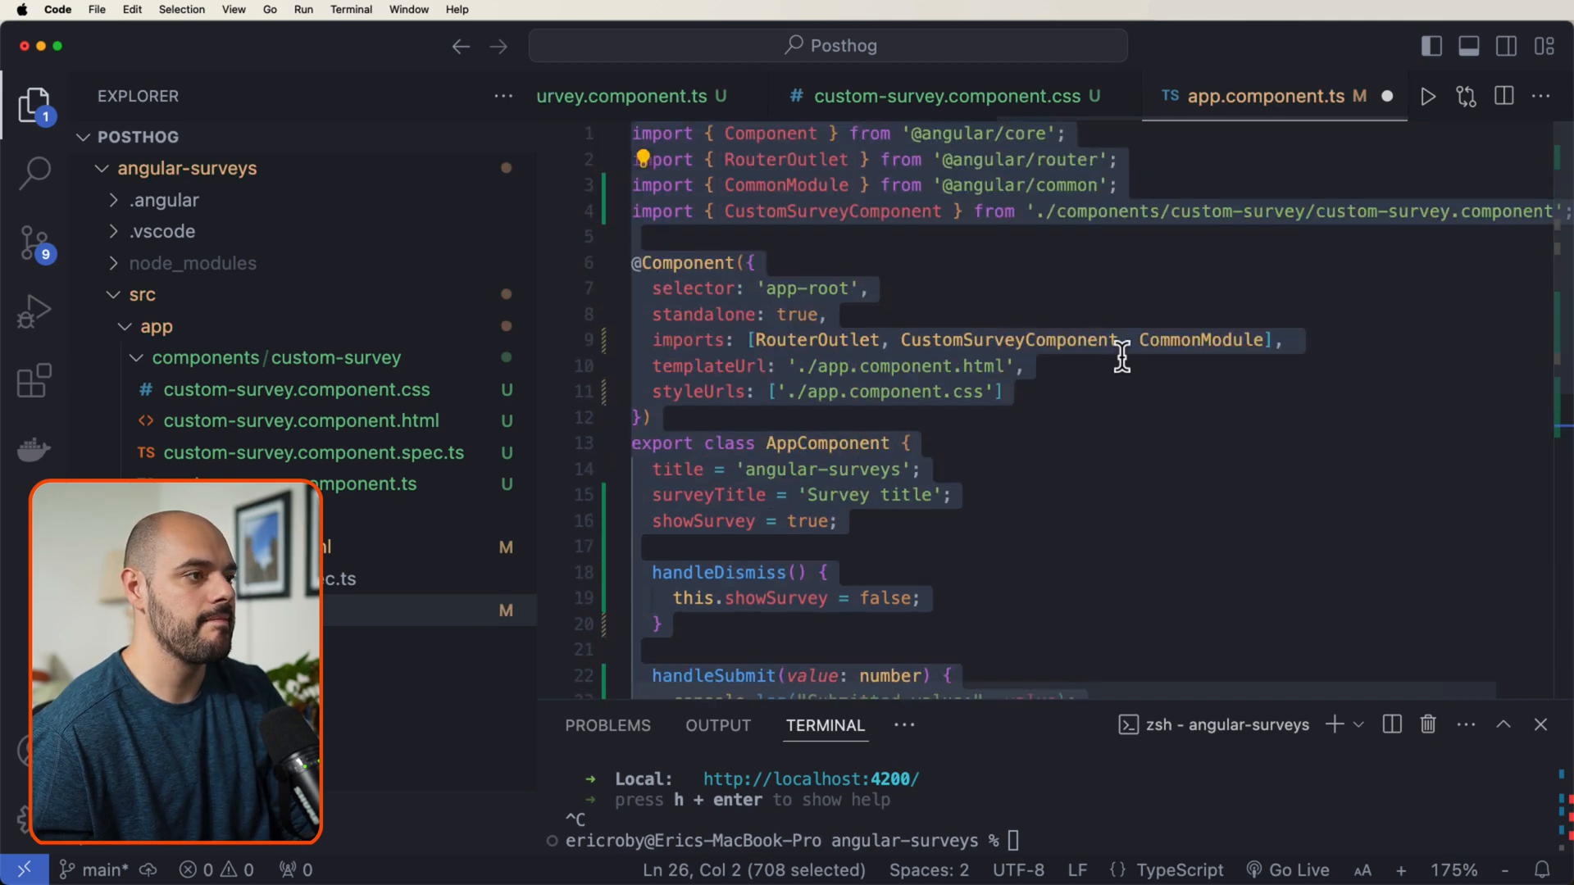
pyautogui.press('super+v')
pyautogui.press('super+f')
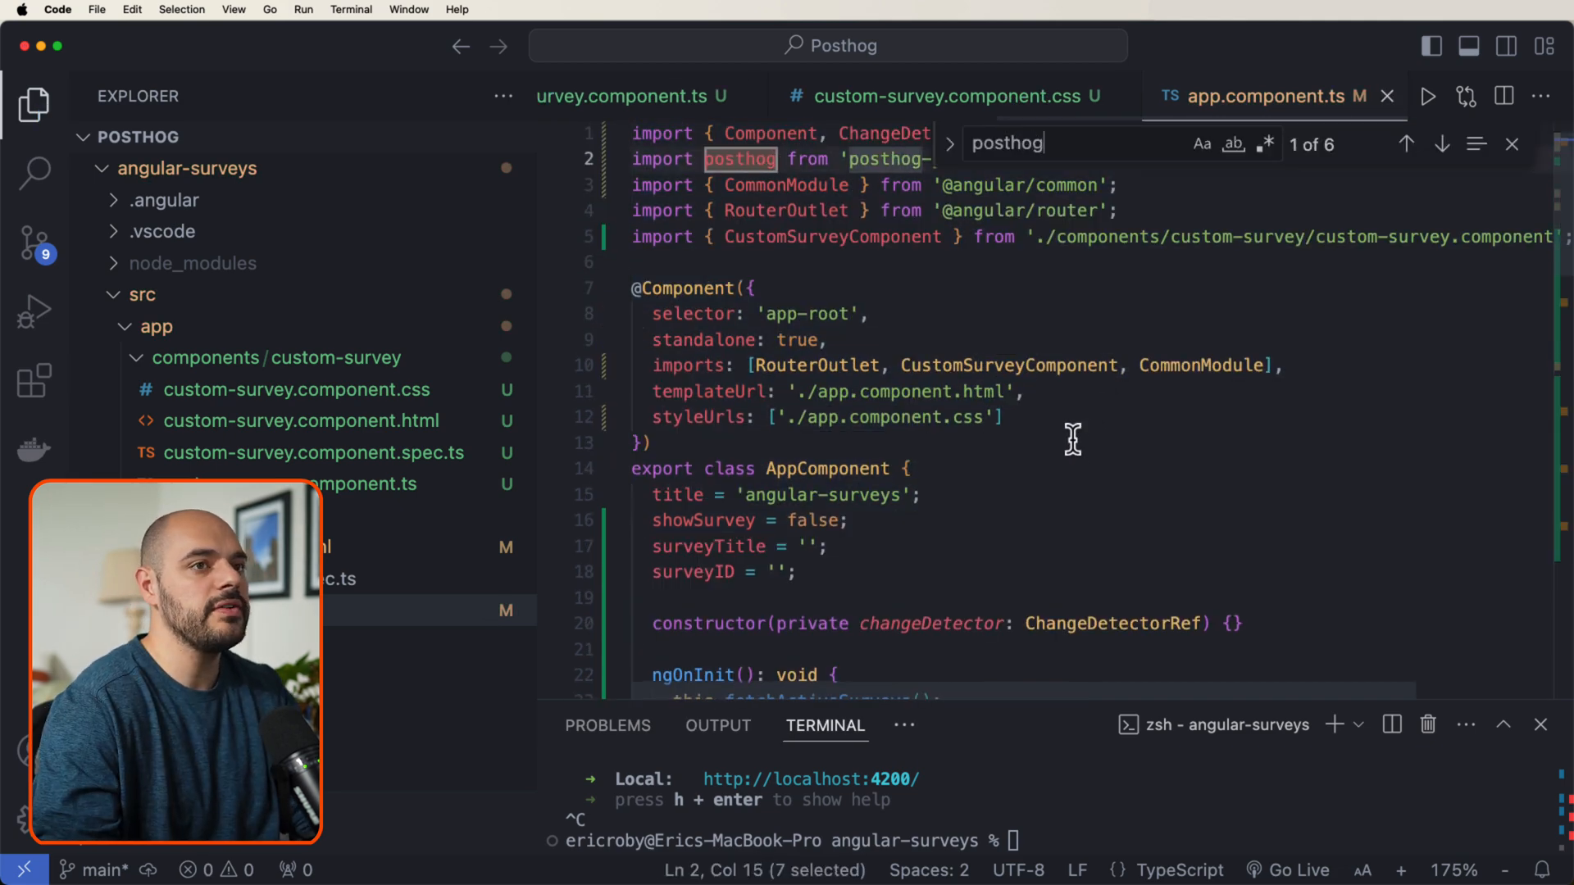
pyautogui.press('Return')
pyautogui.press('Return')
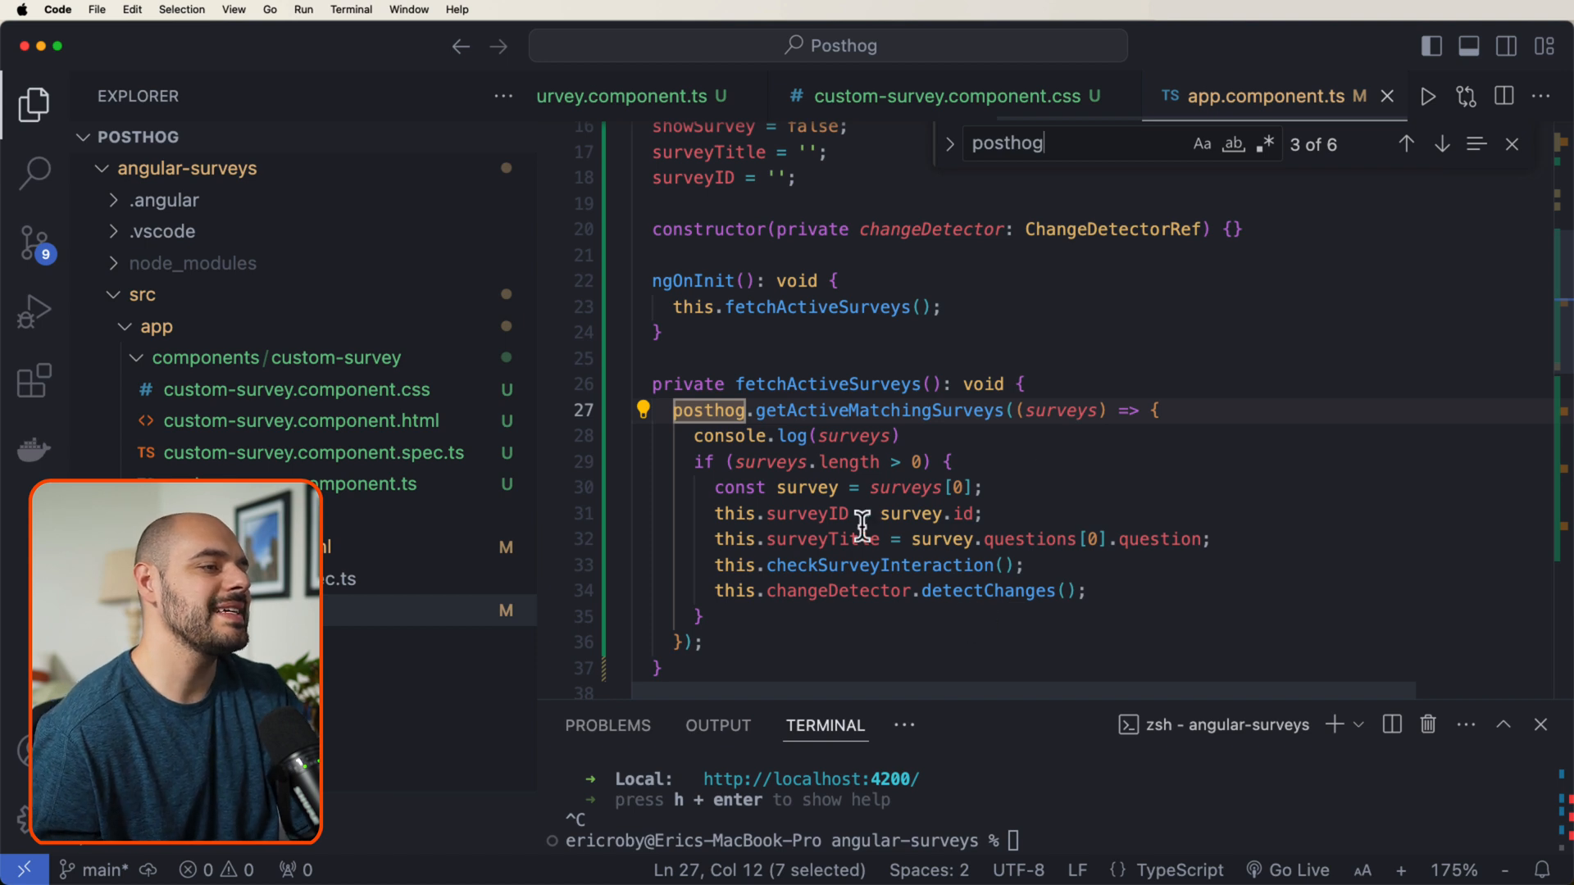
pyautogui.click(1148, 482)
pyautogui.moveTo(734, 383); pyautogui.dragTo(904, 384)
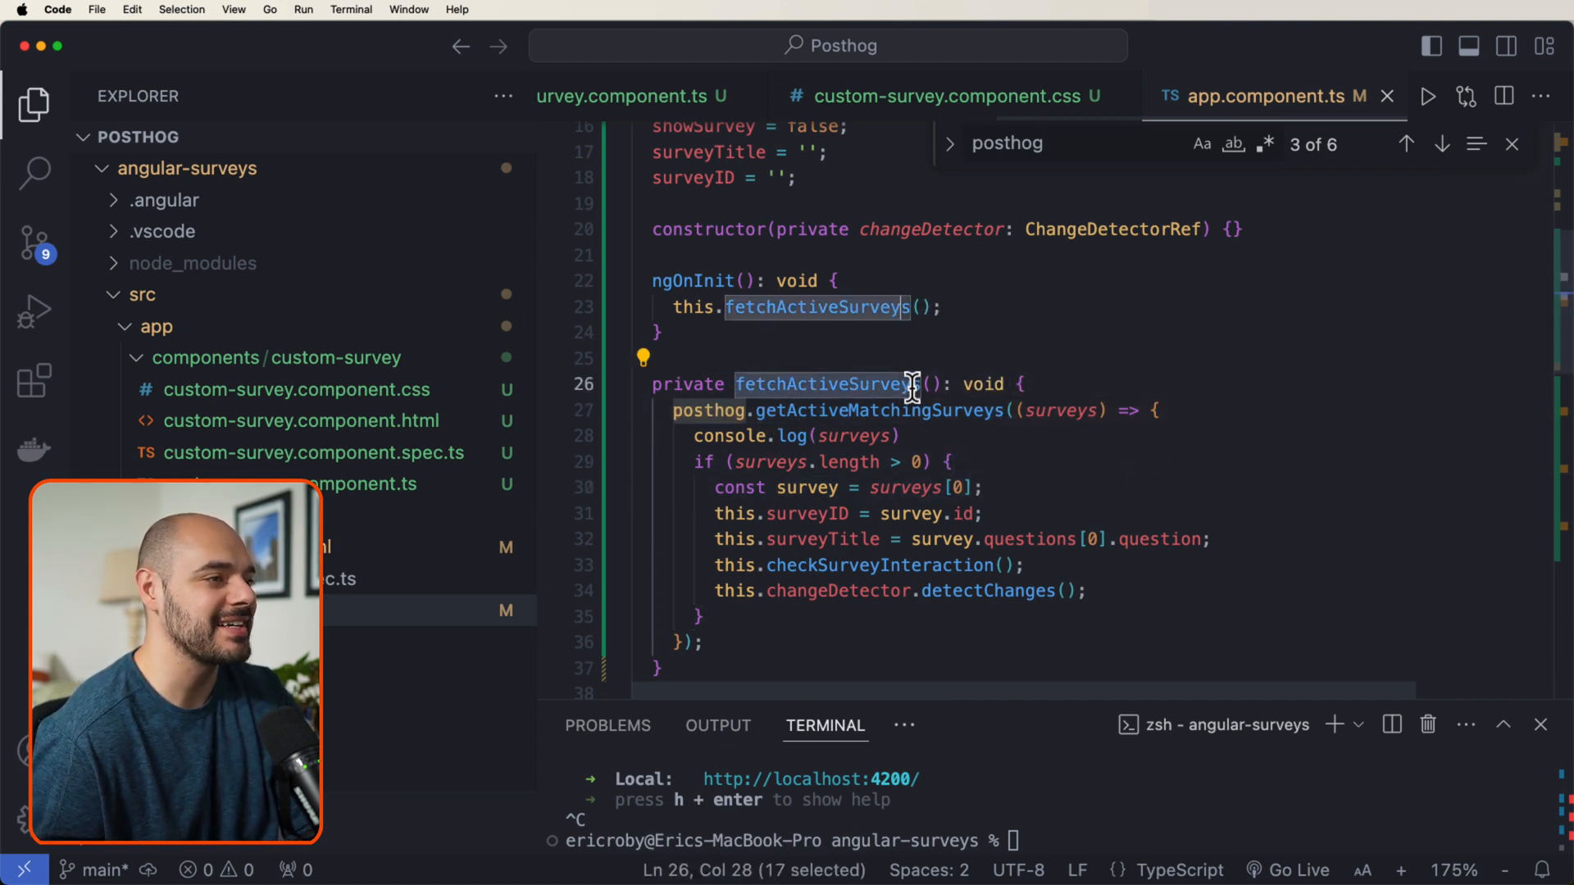
pyautogui.moveTo(672, 306); pyautogui.dragTo(986, 317)
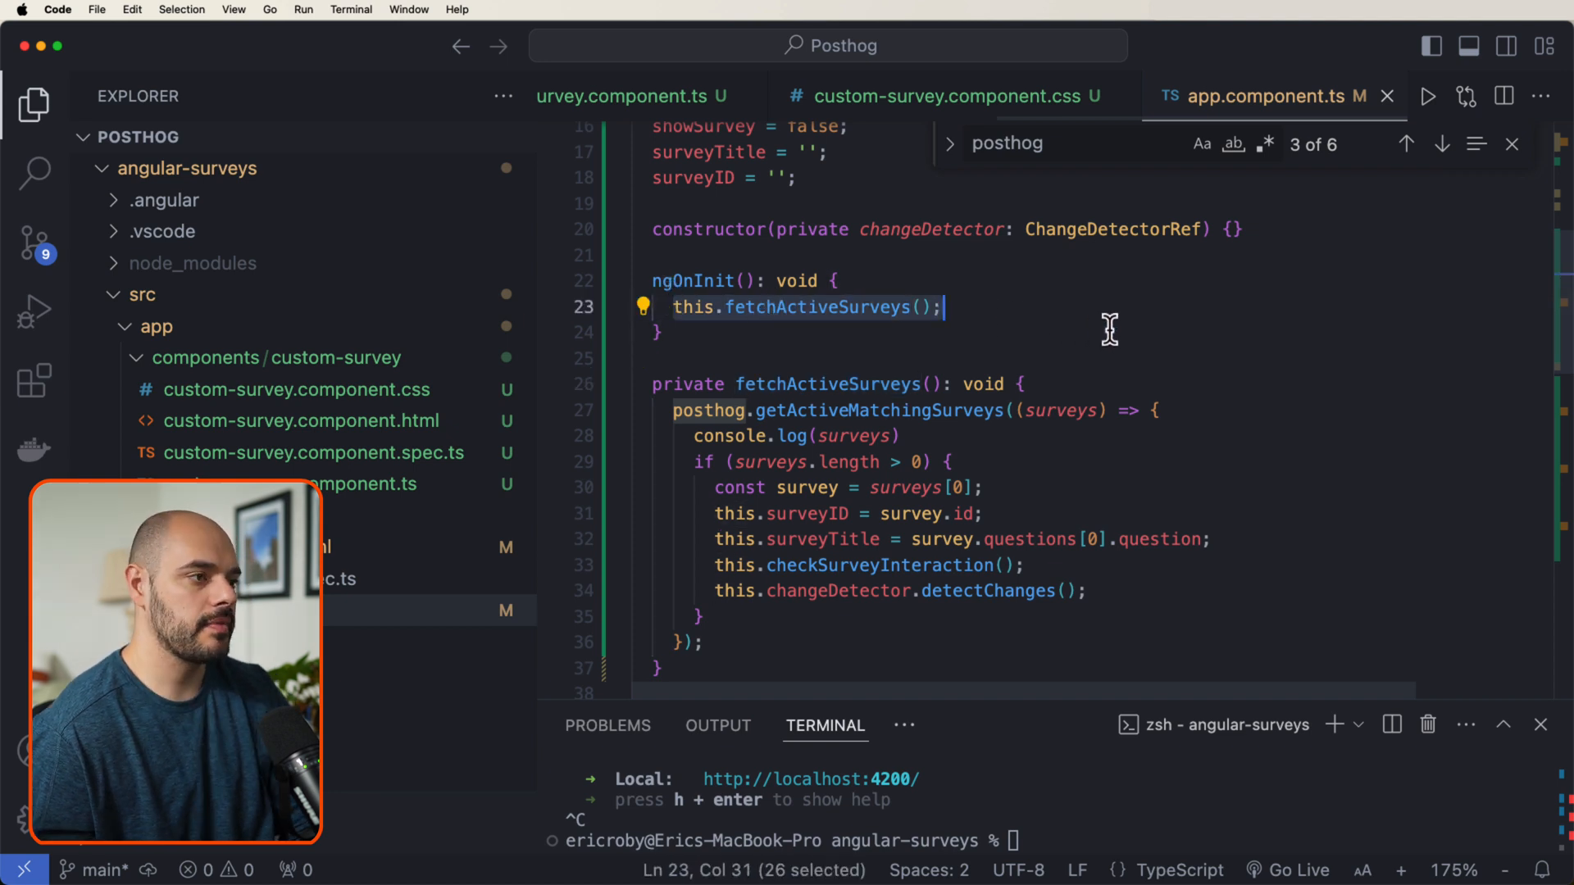
pyautogui.scroll(5, 1110, 329)
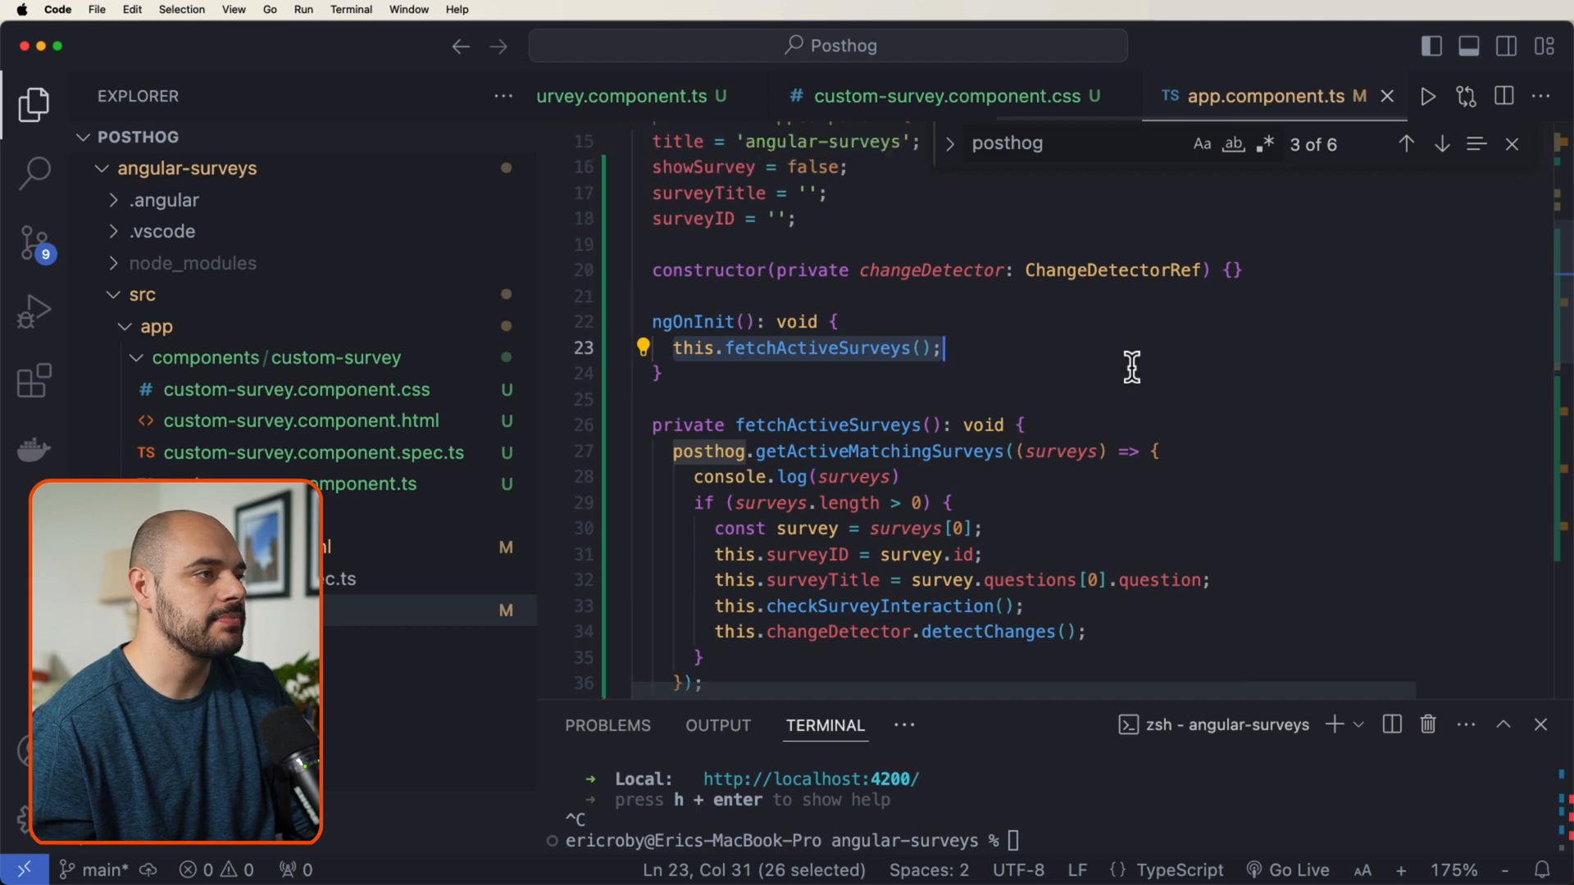
pyautogui.scroll(5, 1106, 357)
pyautogui.scroll(-2, 1024, 501)
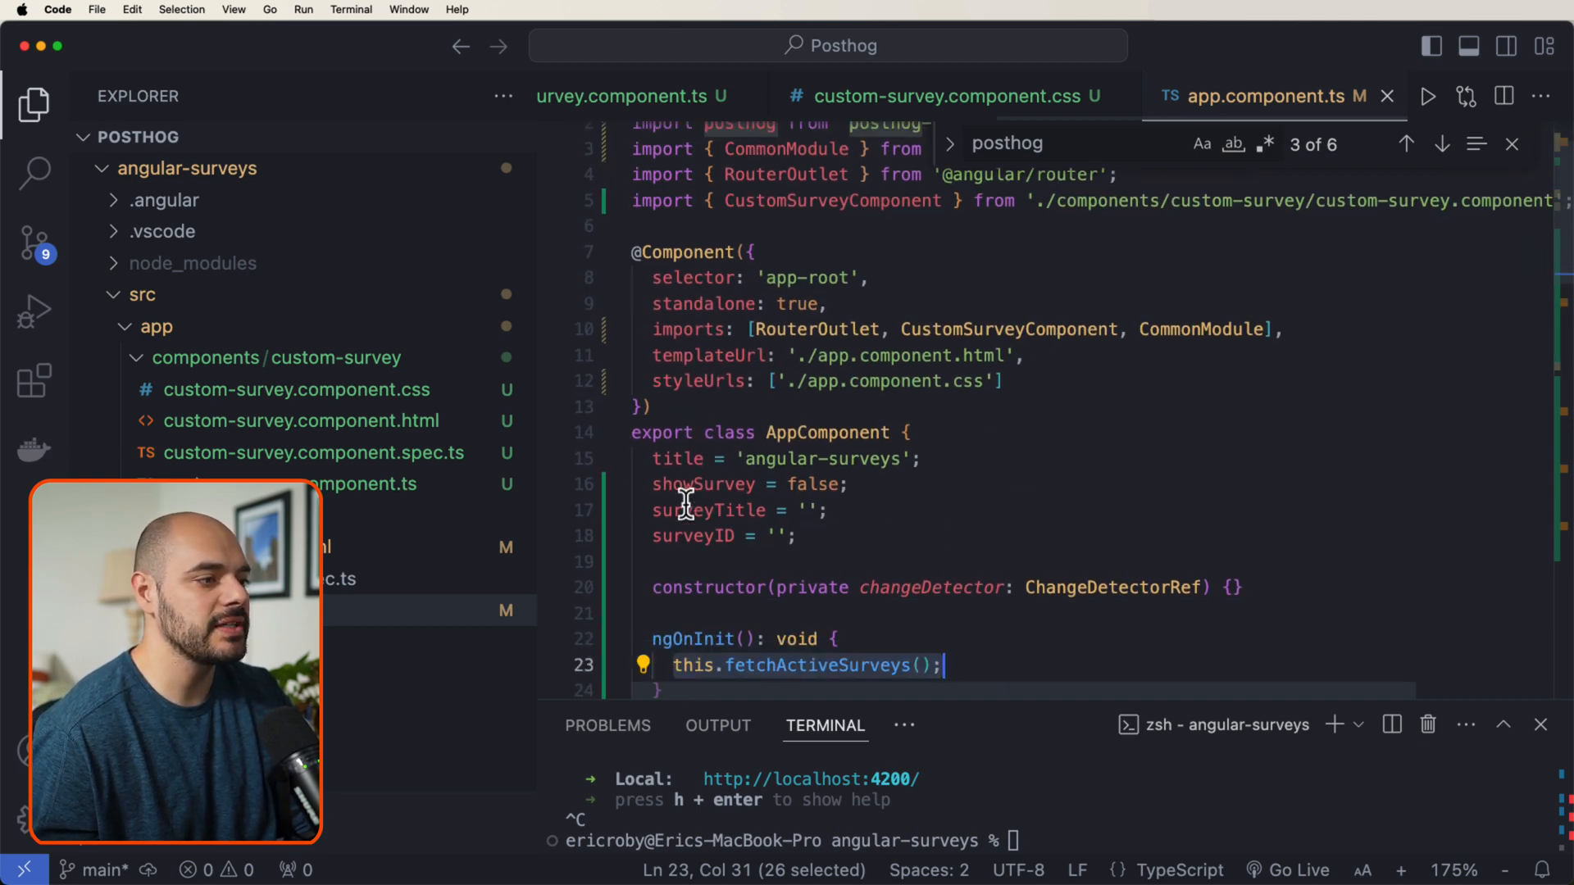
pyautogui.moveTo(653, 484); pyautogui.dragTo(847, 483)
pyautogui.click(850, 484)
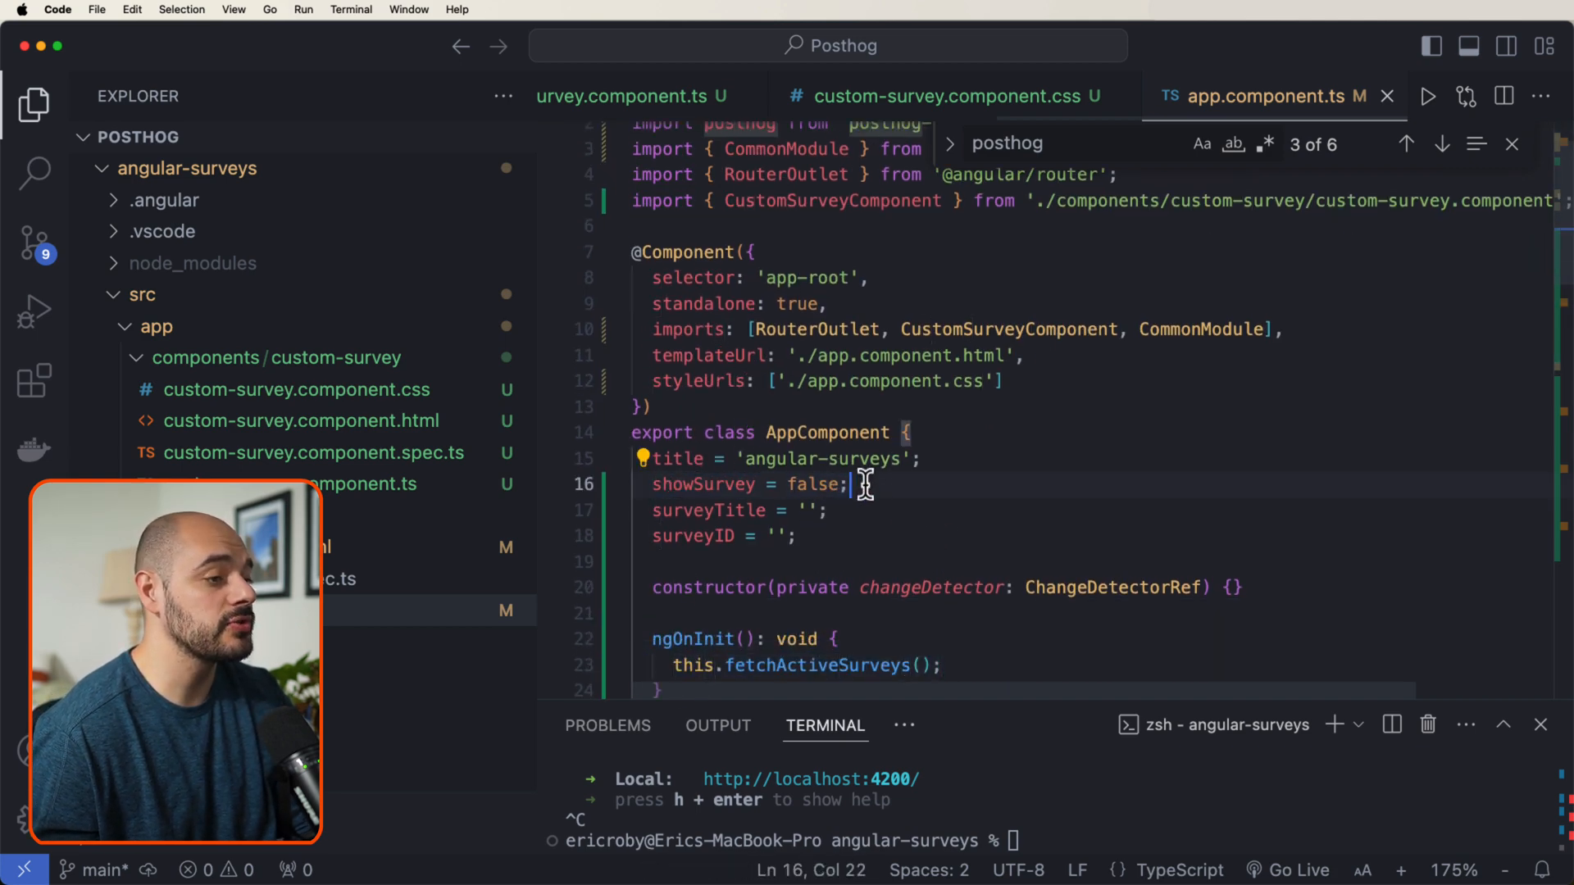
pyautogui.scroll(-5, 912, 490)
pyautogui.scroll(-2, 913, 490)
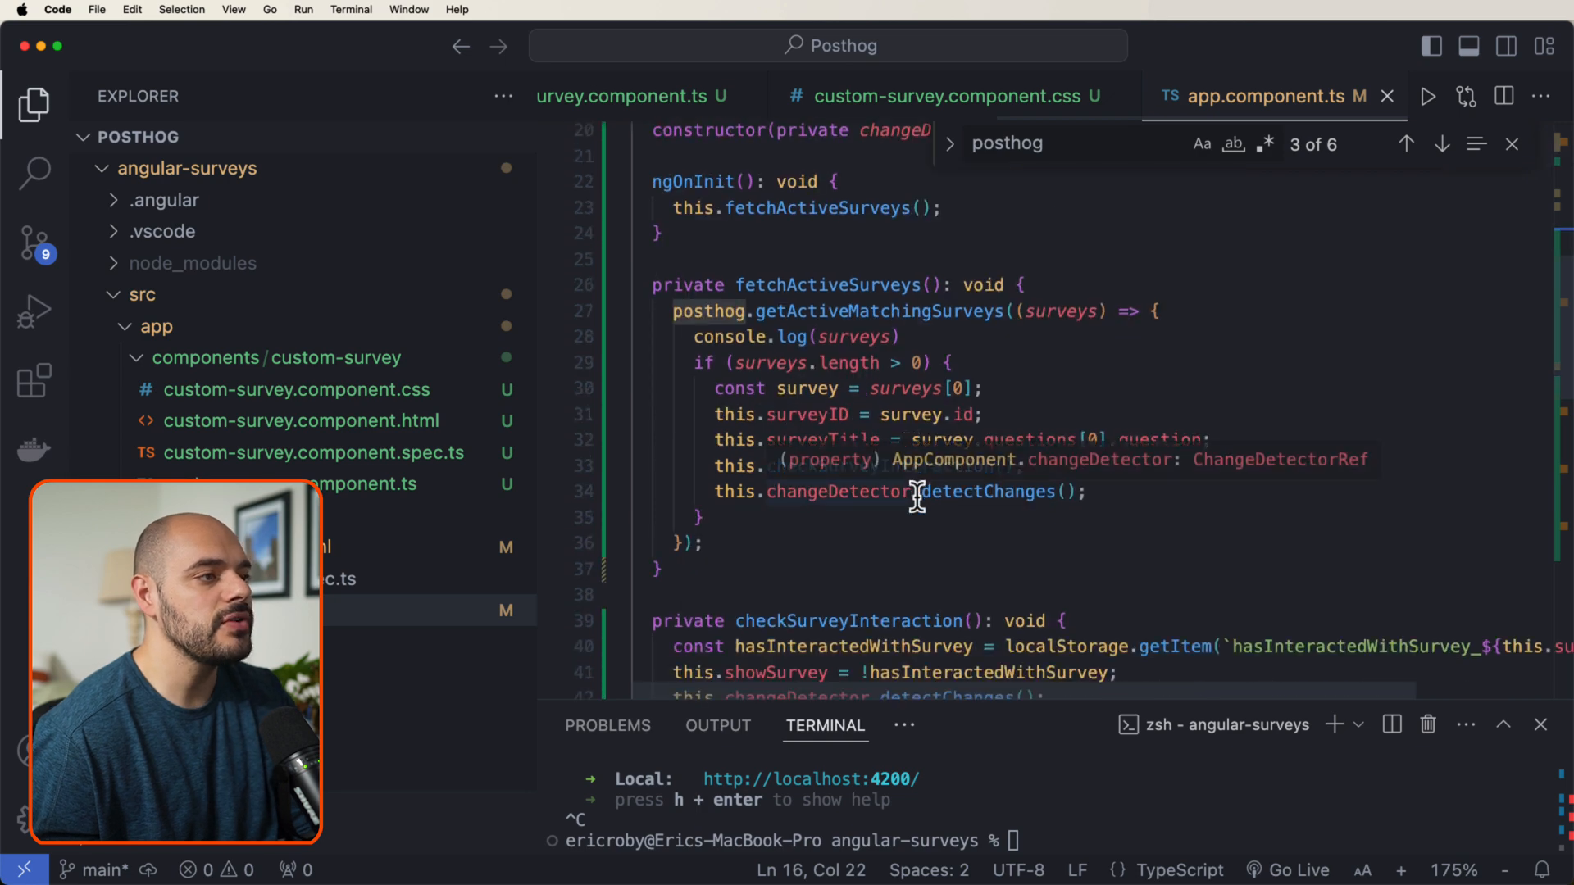
pyautogui.scroll(-4, 913, 490)
pyautogui.scroll(-2, 898, 430)
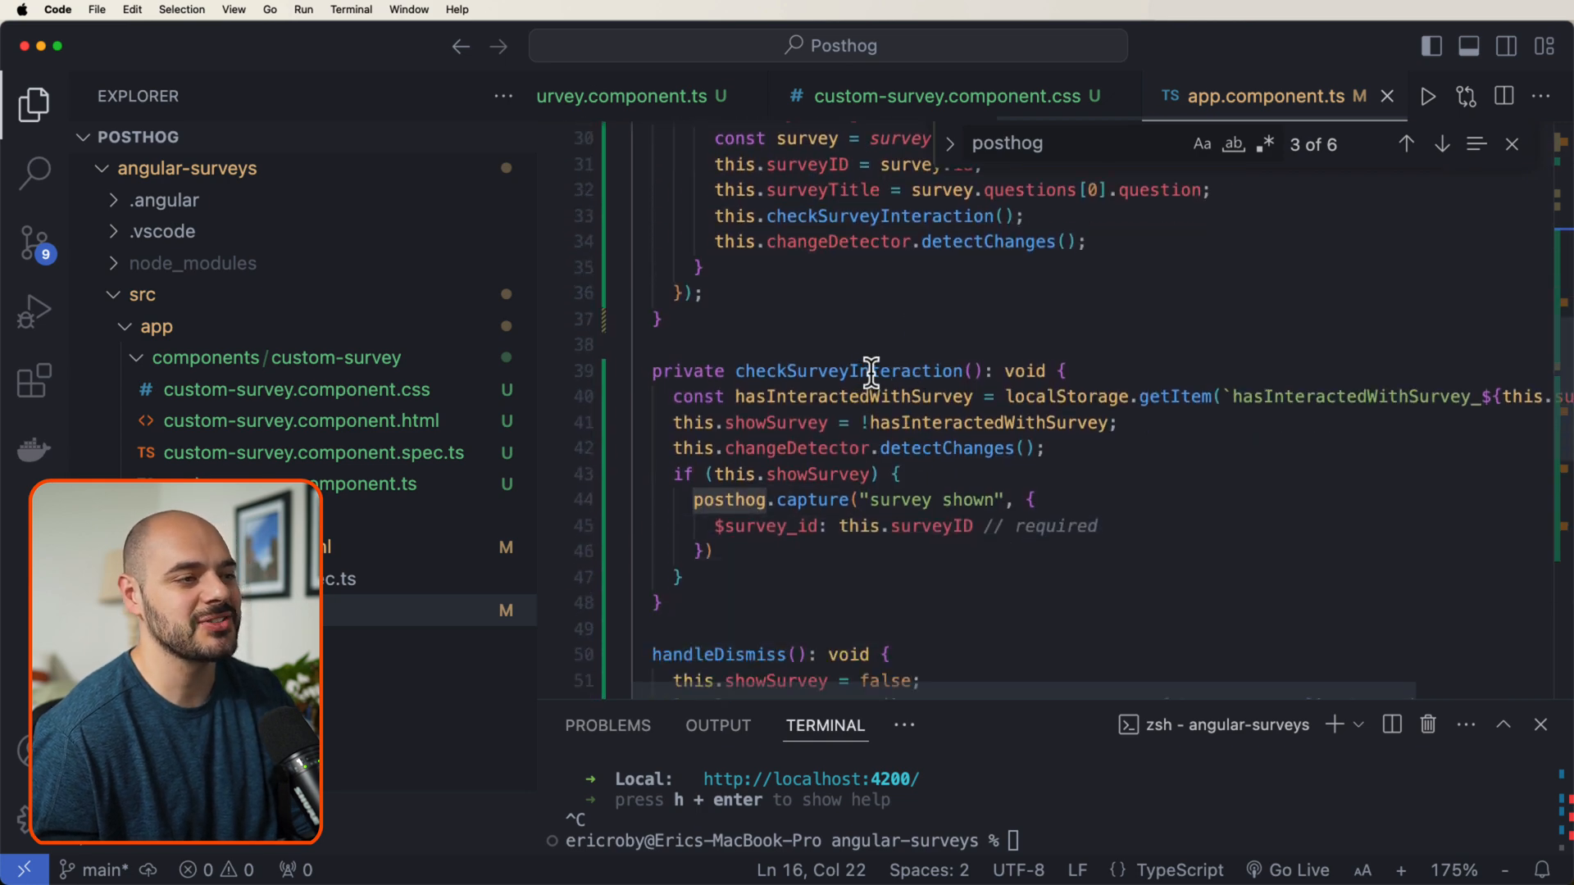
# - Collapse the sidebar and review the hasInteractedWithSurvey localStorage flag and the 'survey shown' posthog.capture call
pyautogui.click(34, 107)
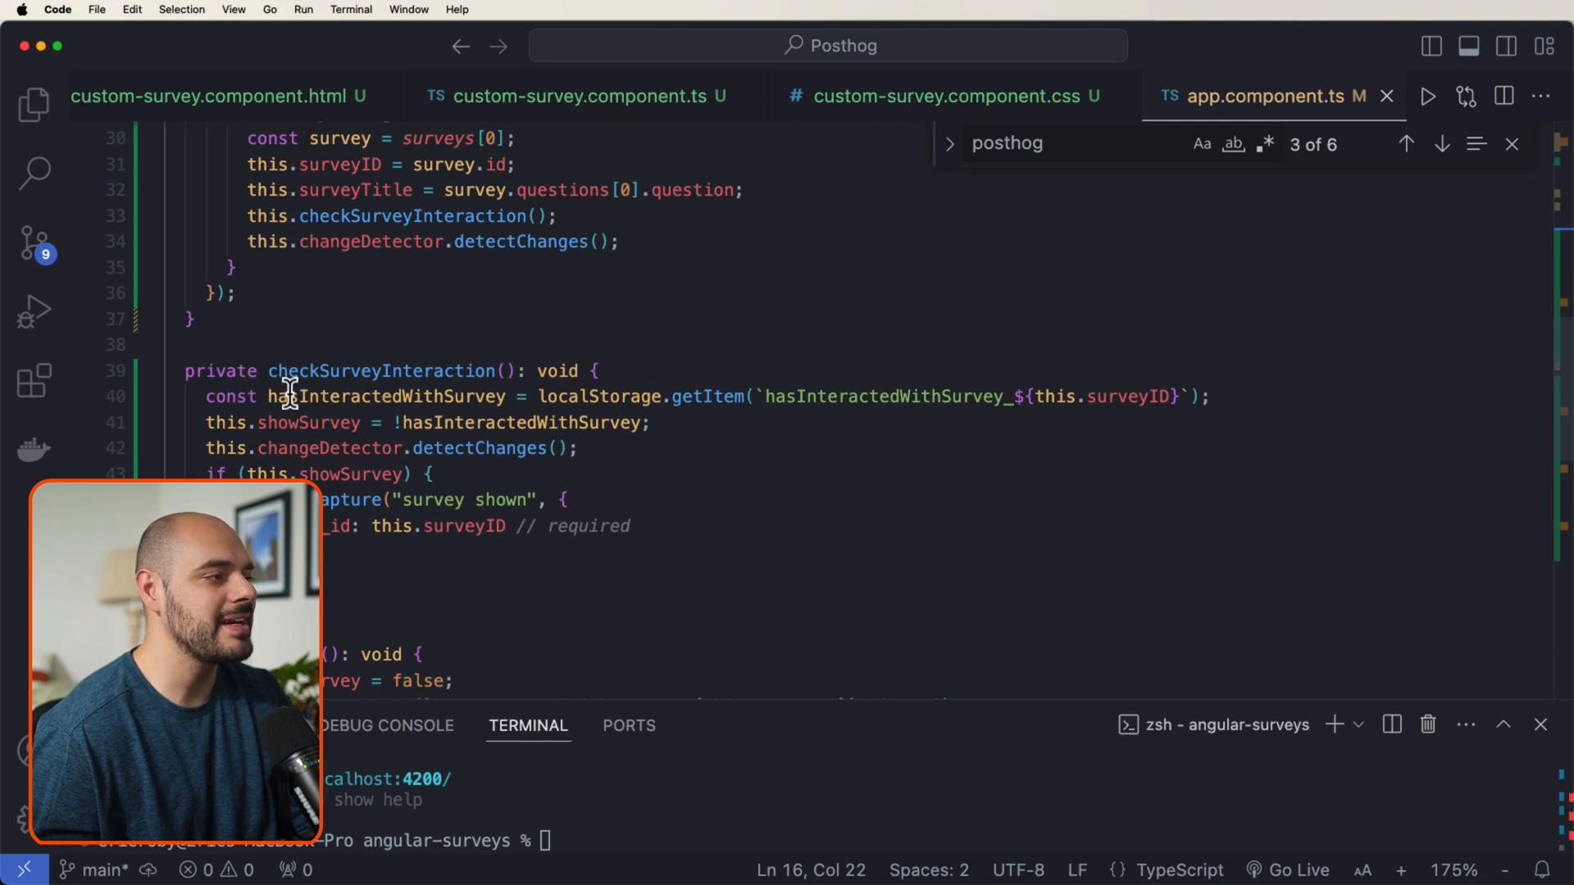
pyautogui.moveTo(268, 396); pyautogui.dragTo(505, 397)
pyautogui.click(579, 396)
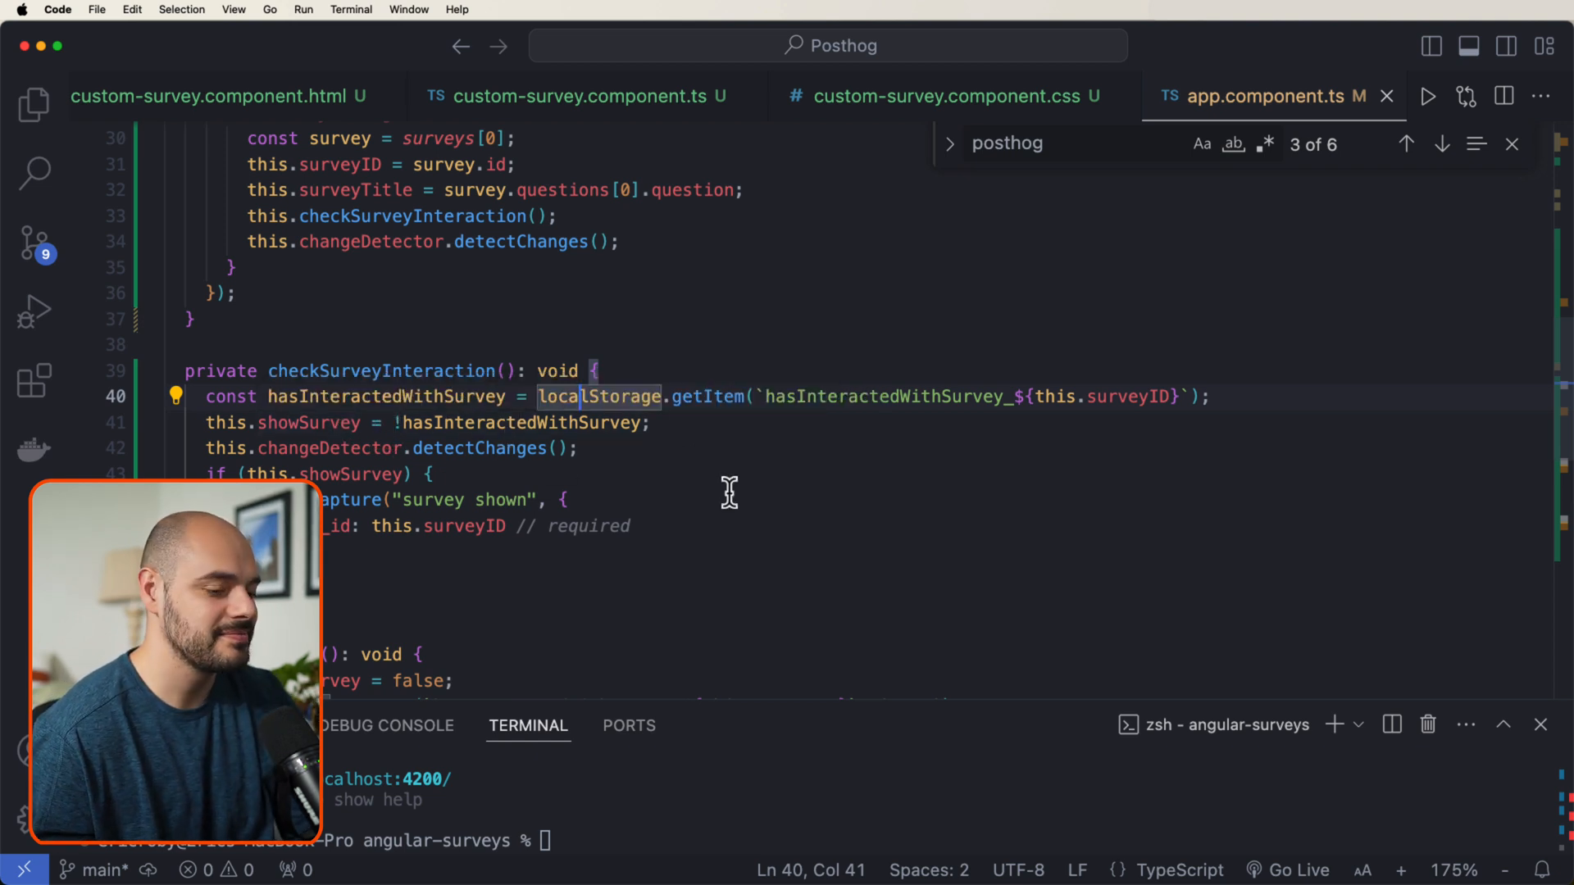
pyautogui.scroll(-3, 730, 492)
pyautogui.scroll(-3, 738, 504)
pyautogui.scroll(-5, 780, 509)
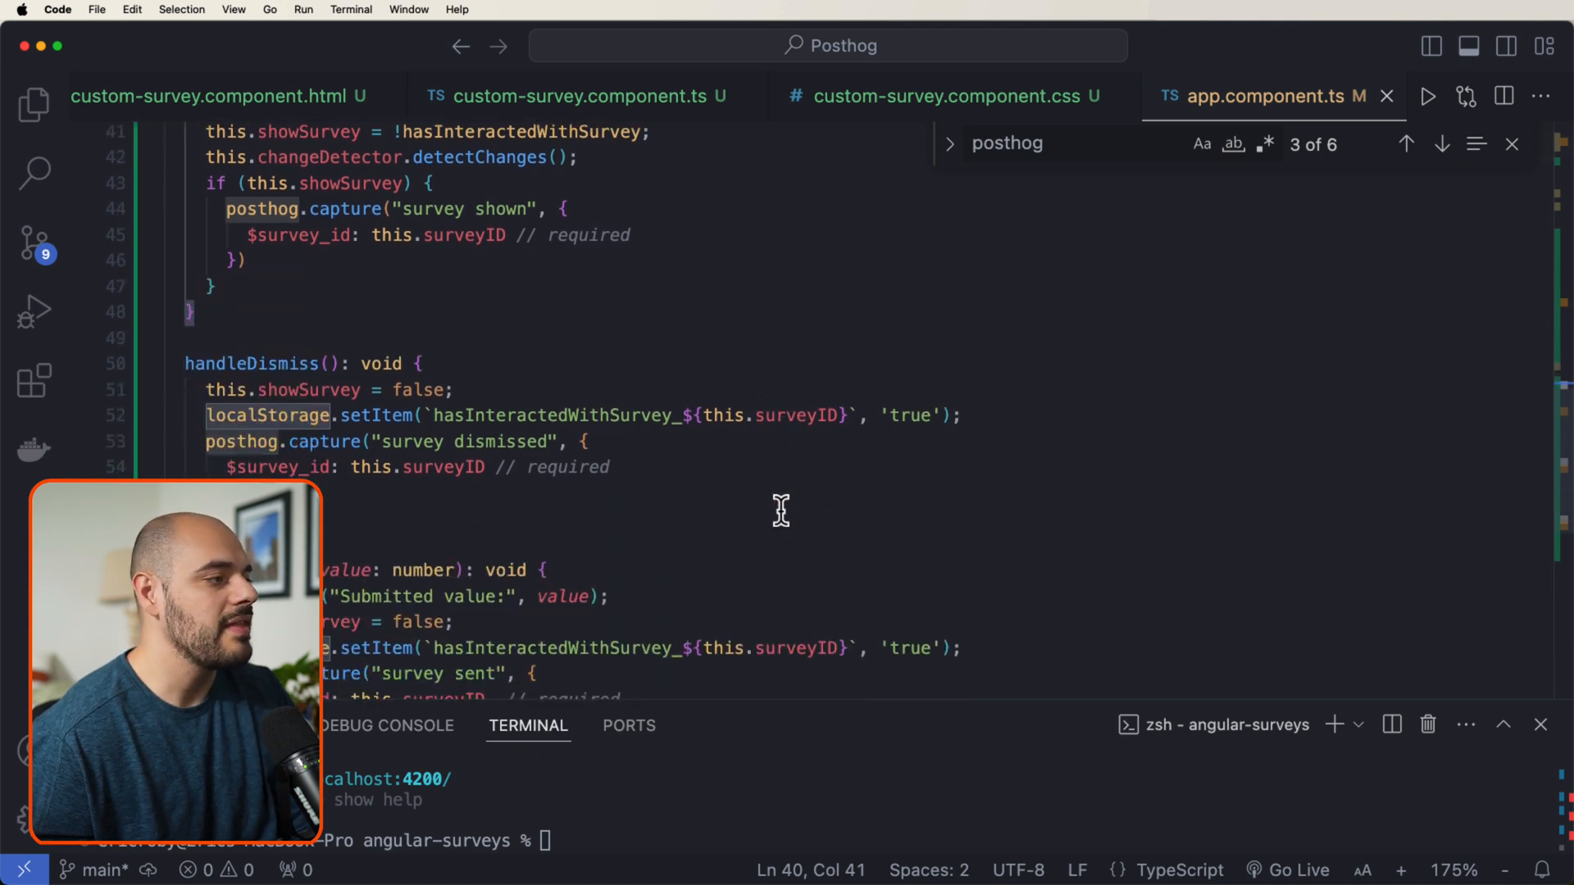
pyautogui.scroll(-2, 763, 510)
pyautogui.scroll(-3, 738, 504)
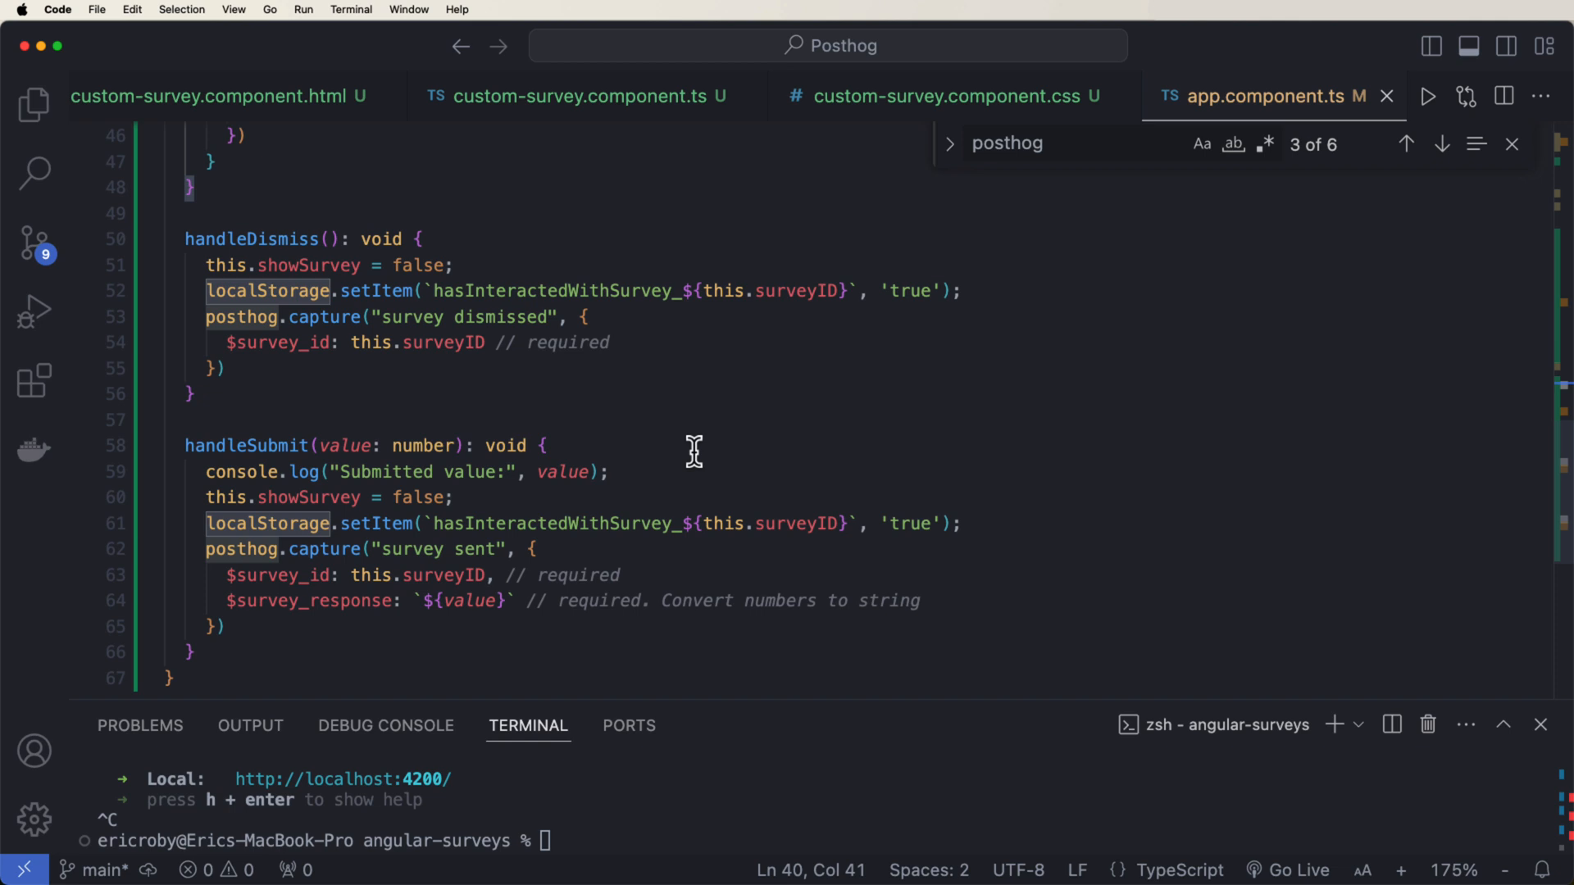
pyautogui.scroll(2, 368, 445)
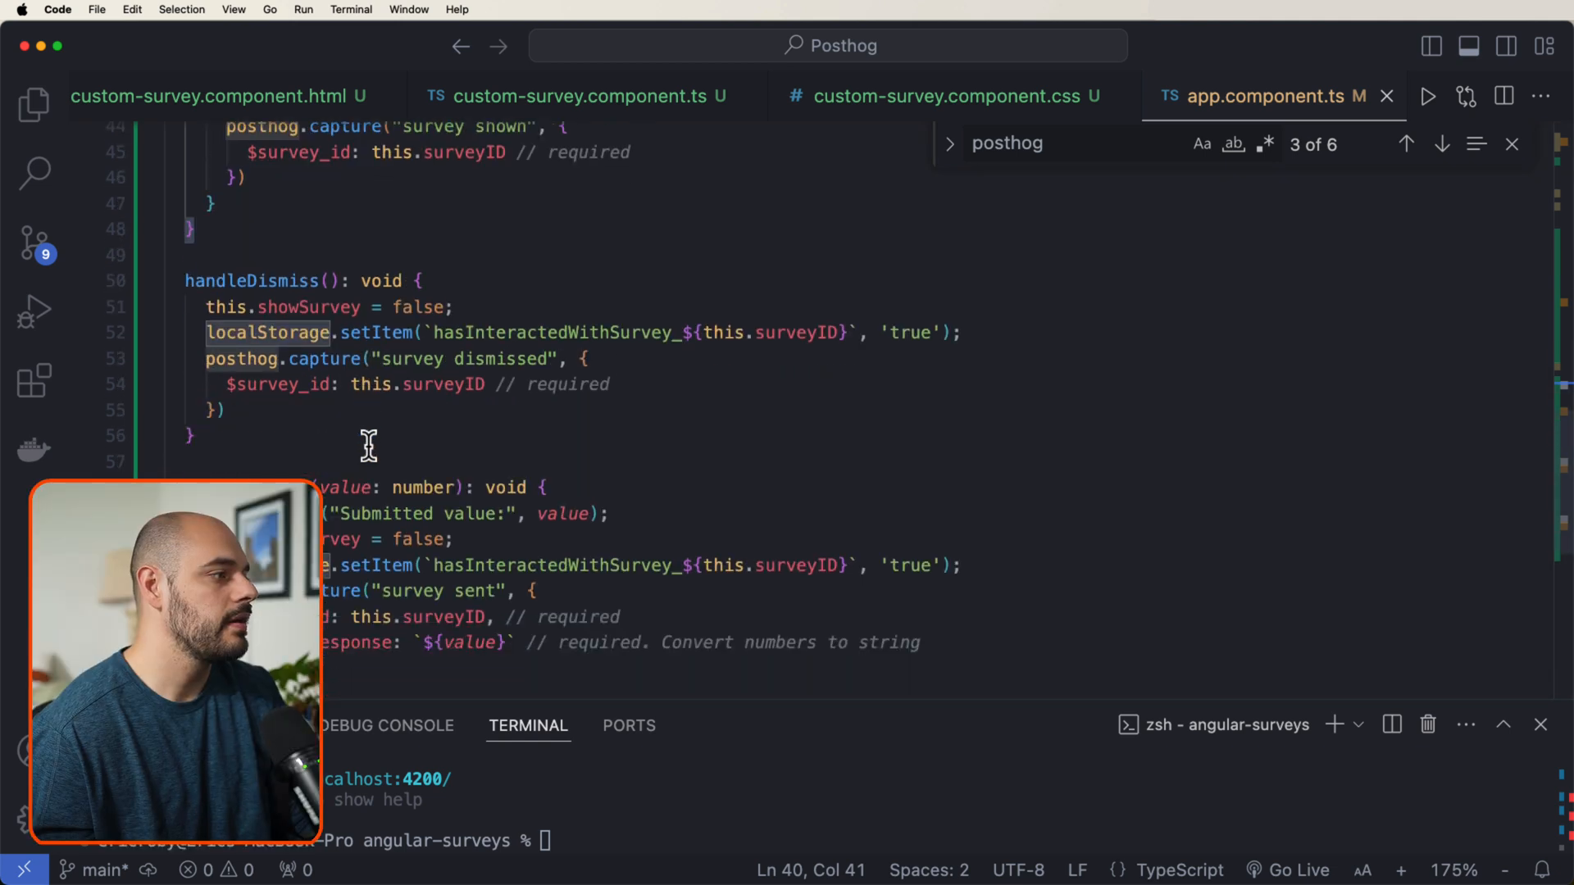
pyautogui.scroll(5, 370, 443)
pyautogui.scroll(4, 307, 407)
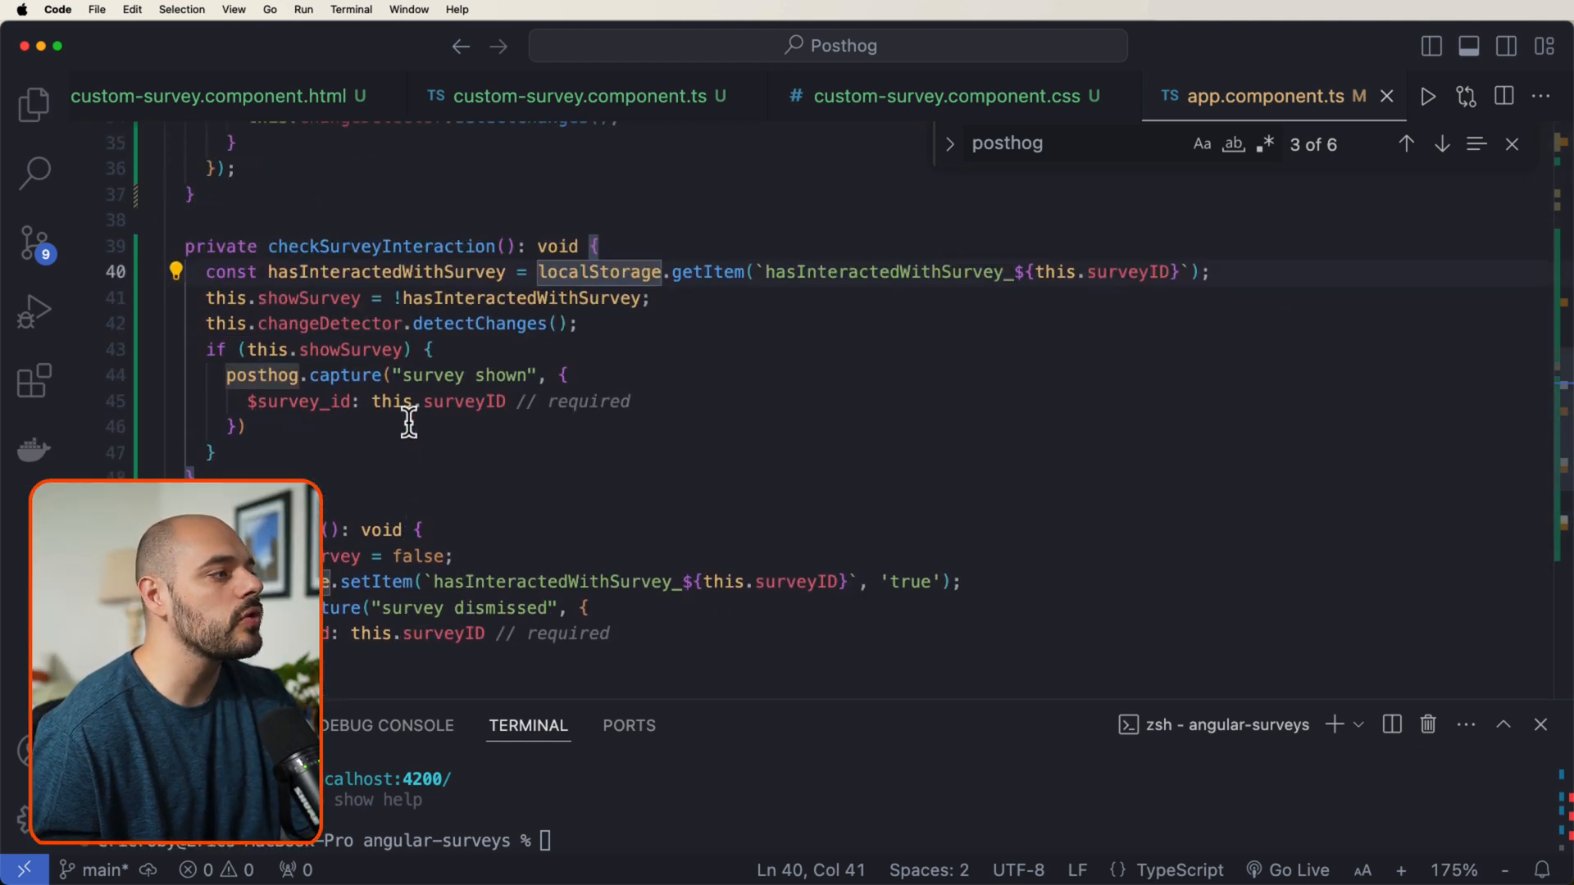
pyautogui.moveTo(229, 375); pyautogui.dragTo(641, 433)
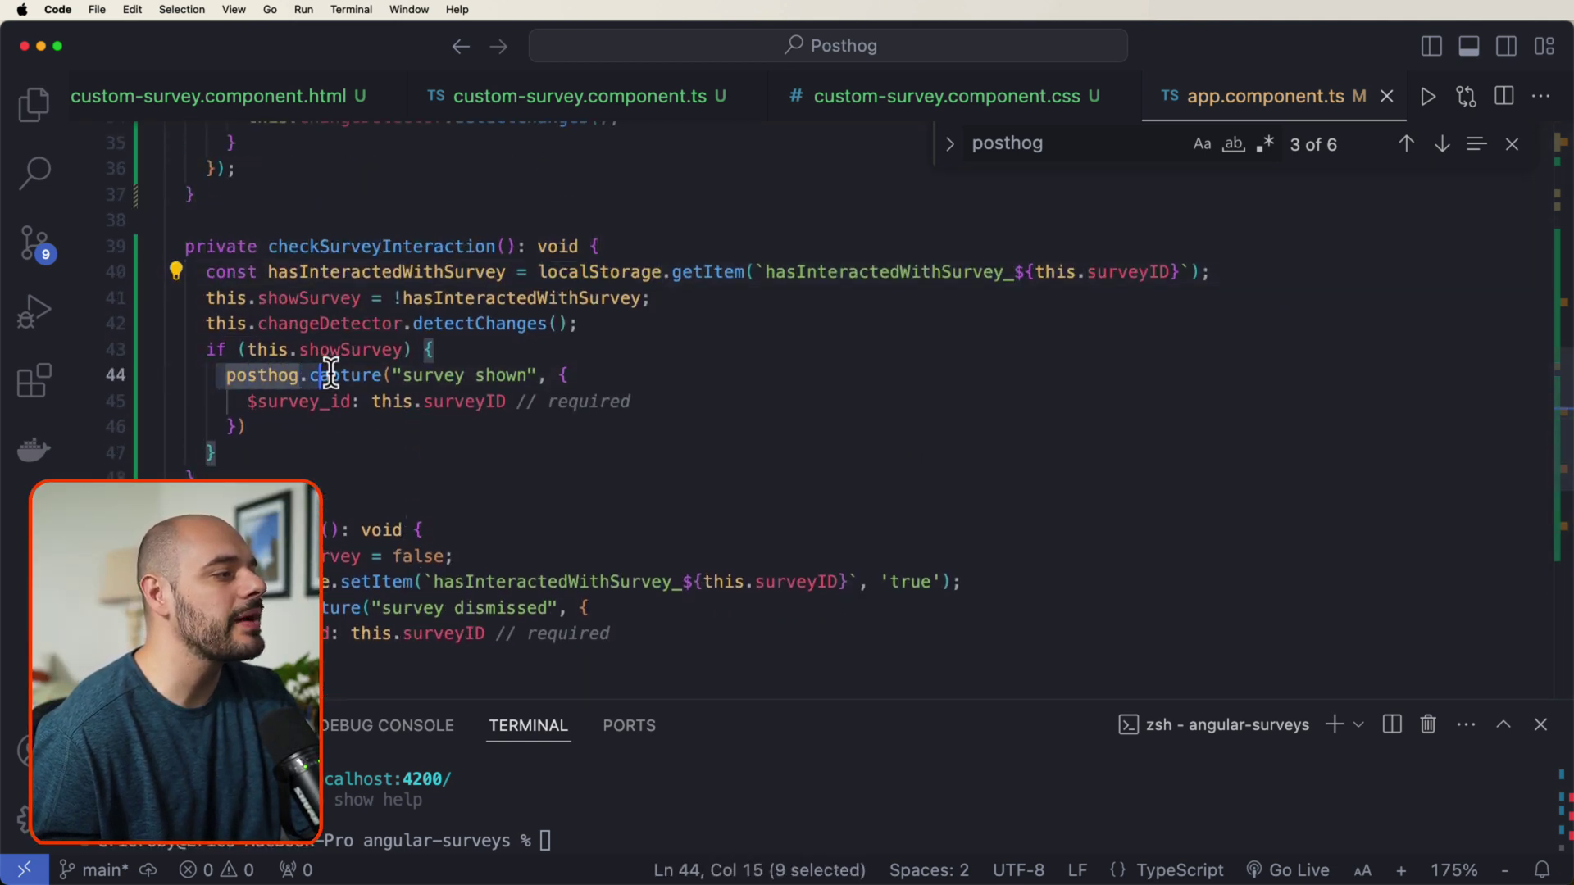
pyautogui.click(641, 433)
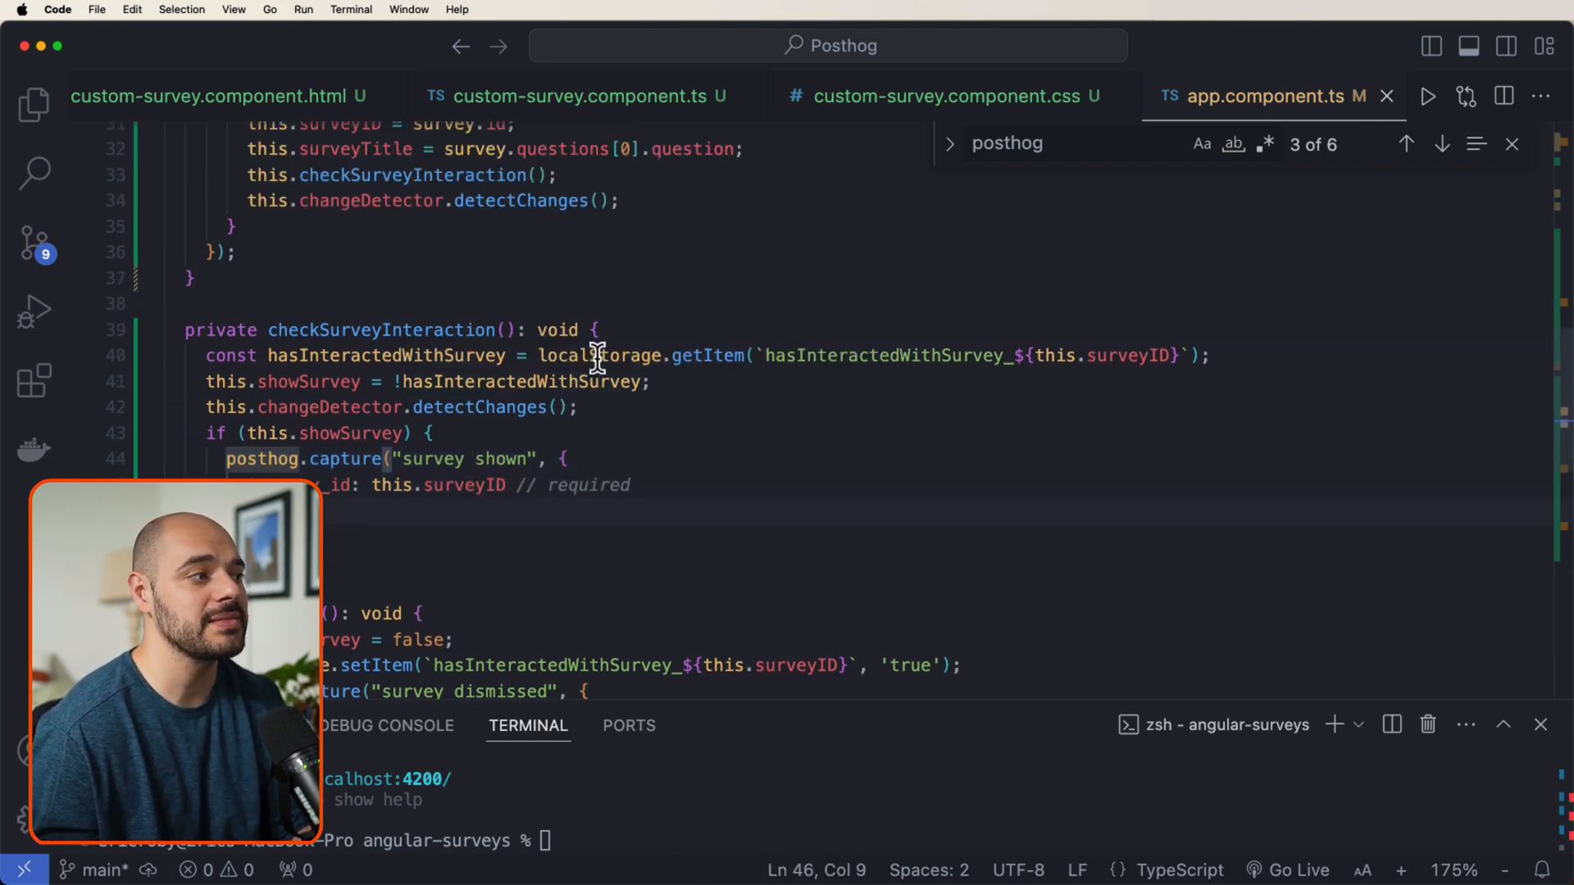
pyautogui.scroll(3, 574, 317)
pyautogui.scroll(3, 541, 491)
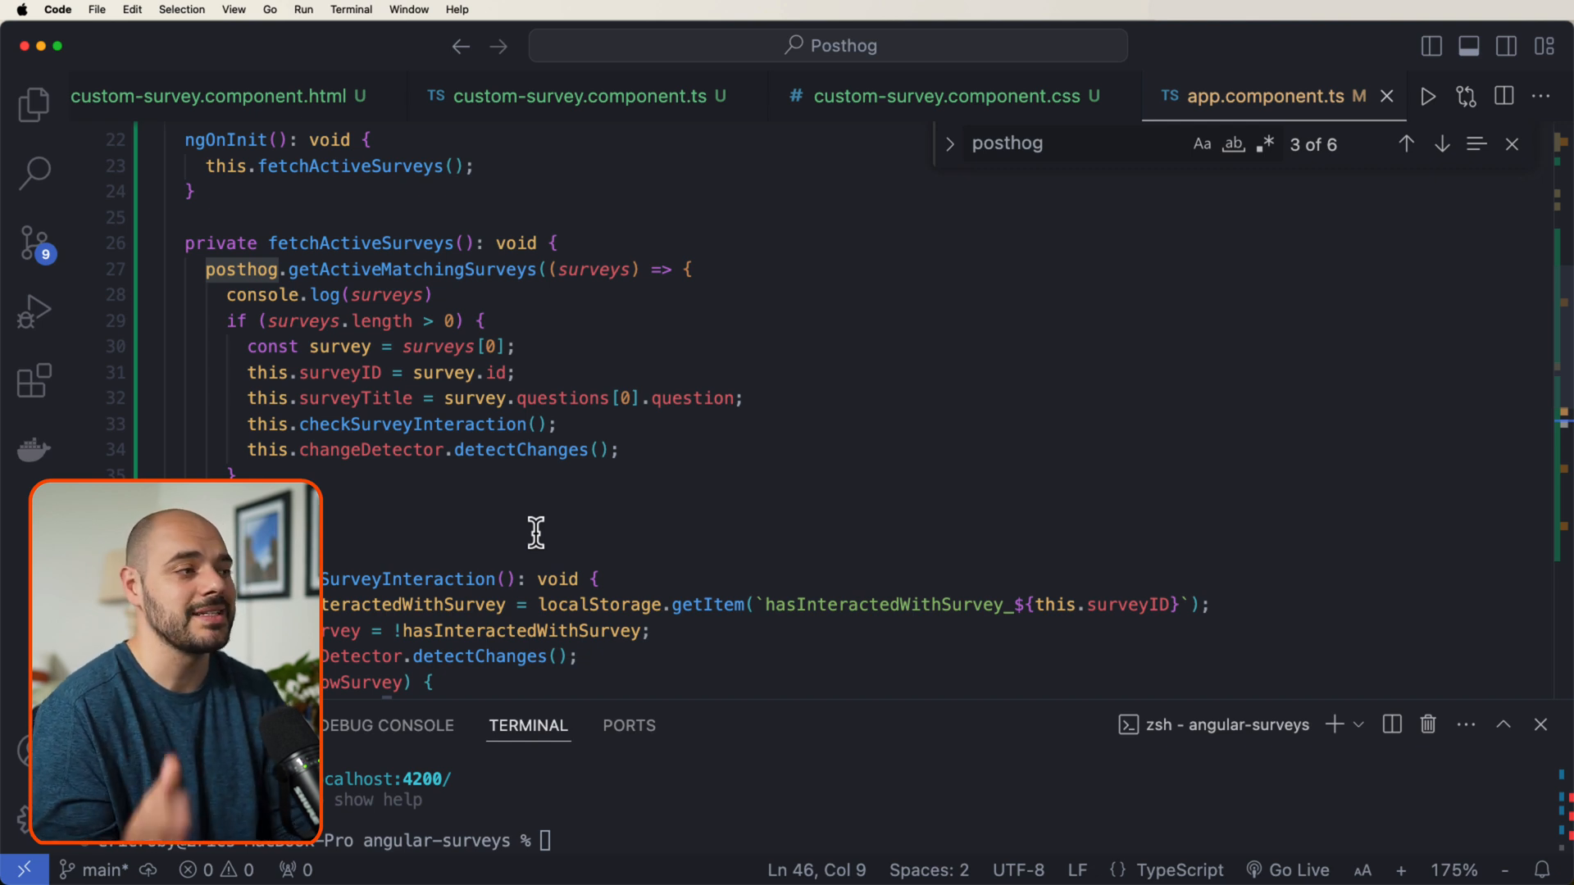
# - Run ng serve again and switch to Chrome showing the app at localhost:4200
pyautogui.click(622, 810)
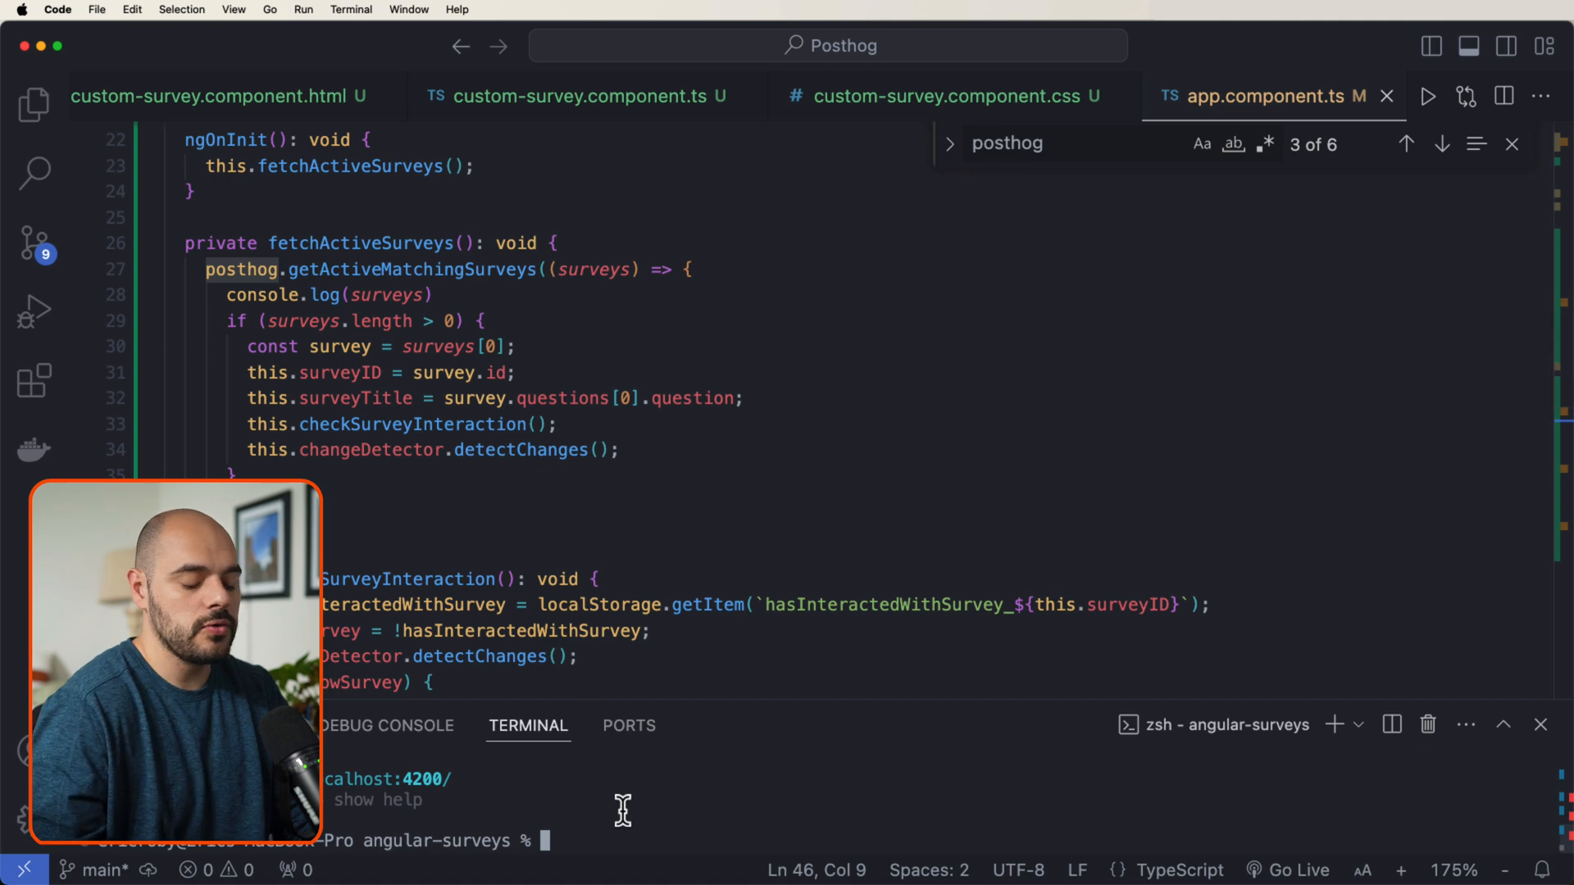
pyautogui.write('ng serve')
pyautogui.press('Return')
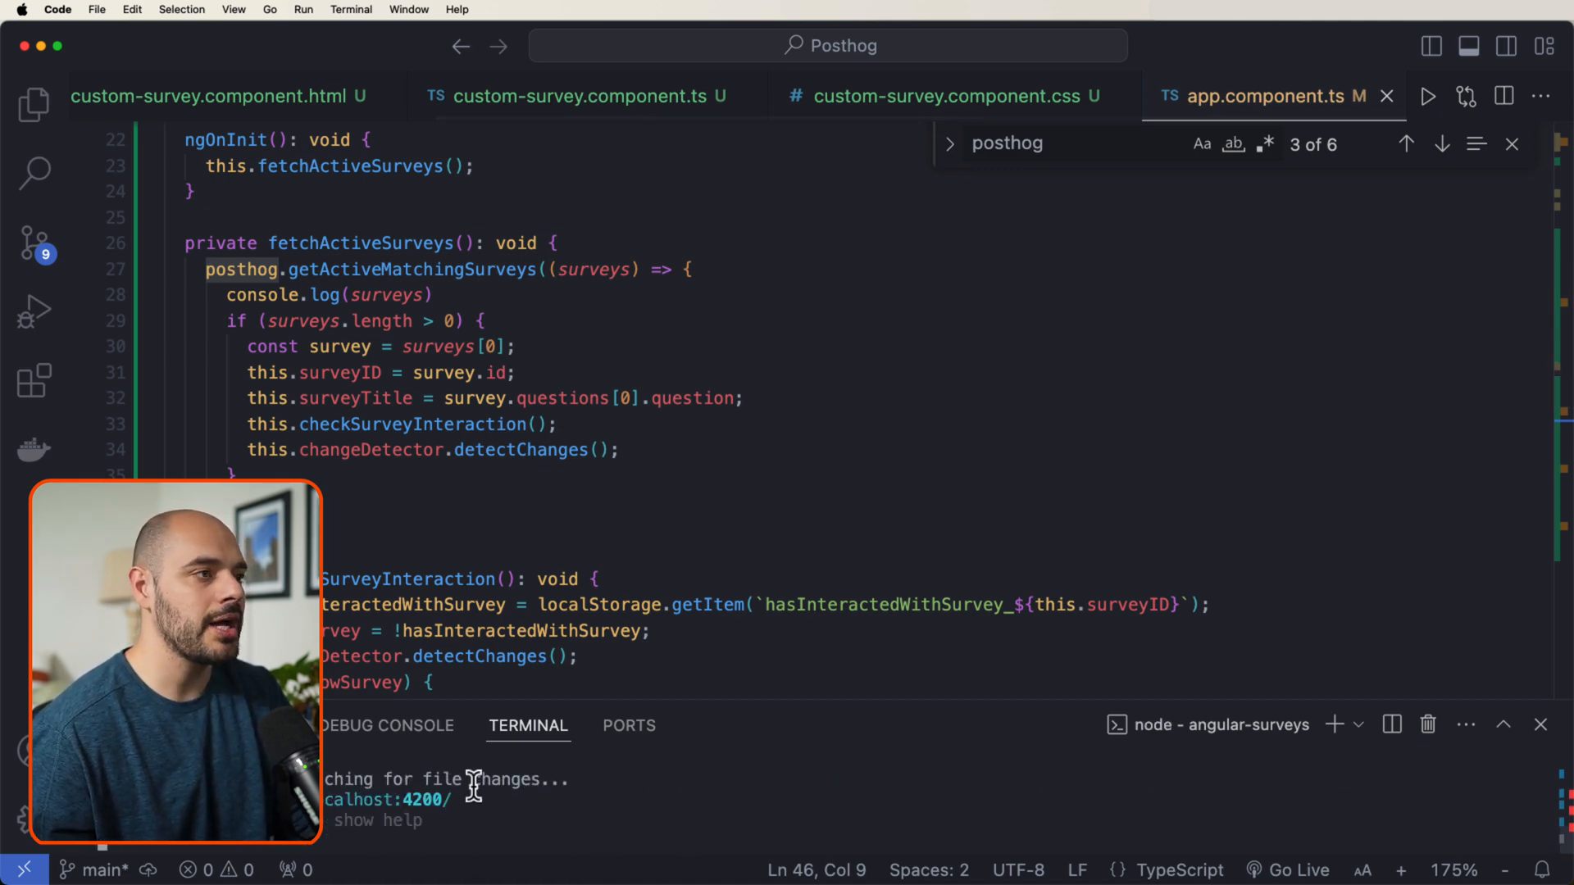
pyautogui.press('super+Tab')
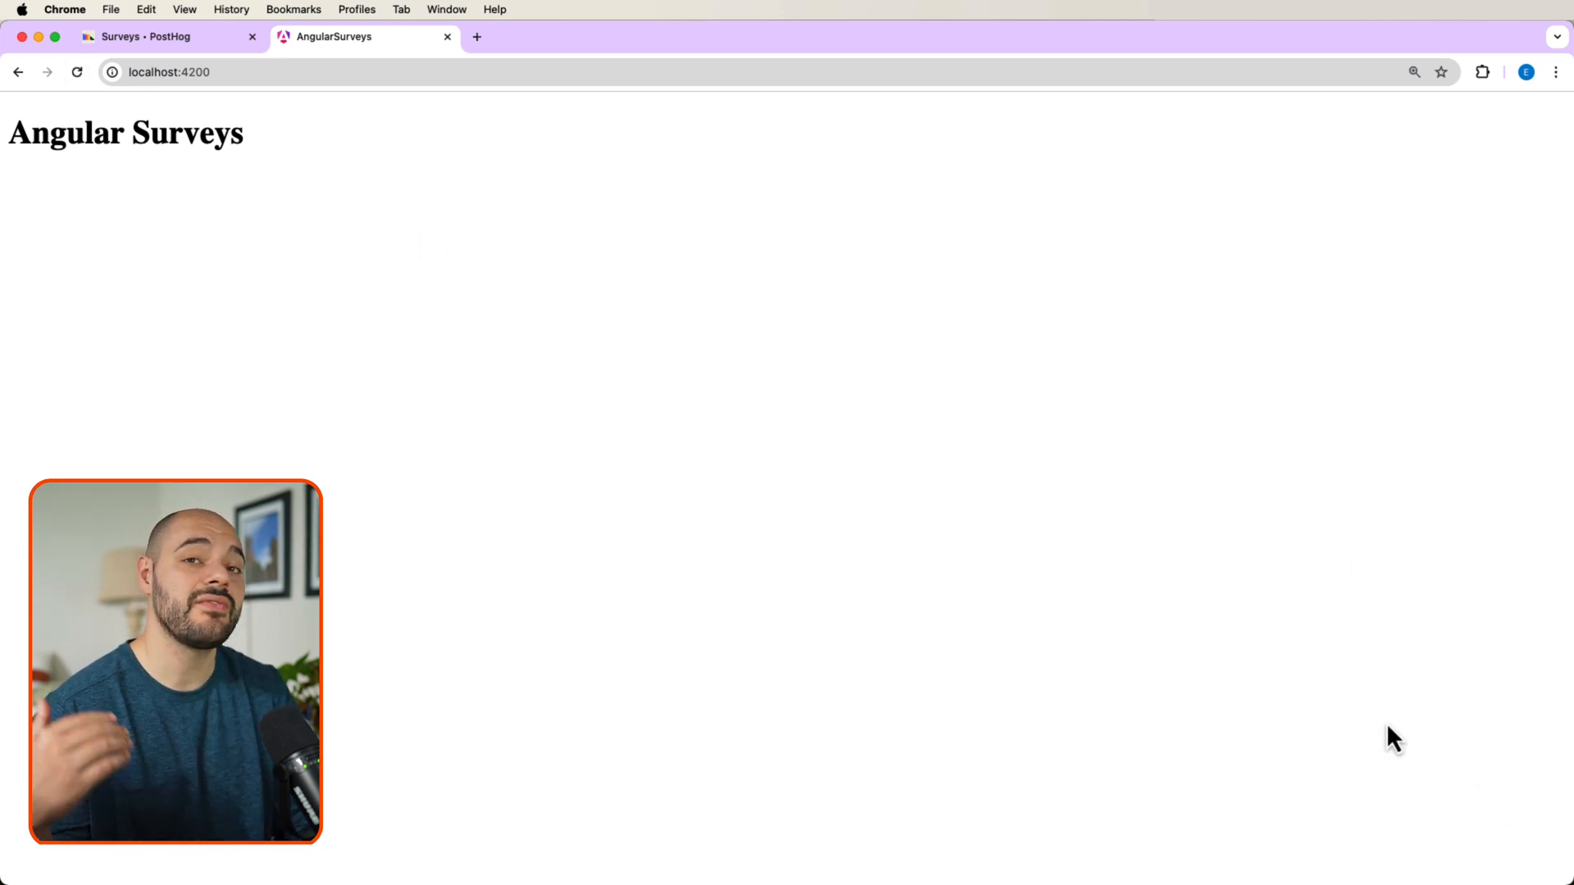
# - Bring up Chrome developer tools and switch to the Application storage panel
pyautogui.rightClick(840, 388)
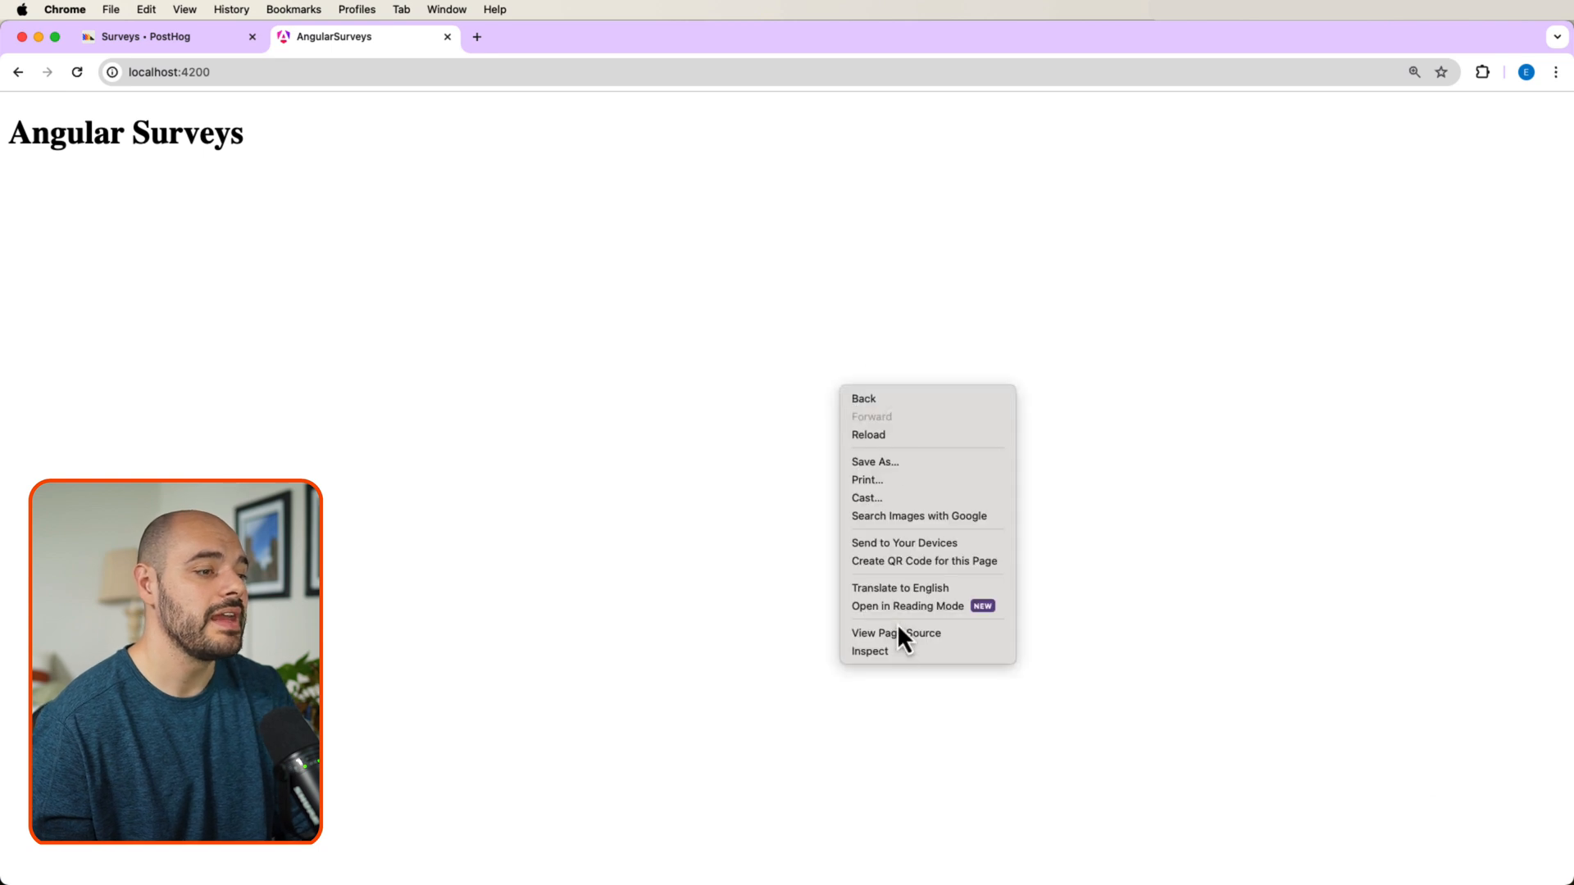
pyautogui.click(897, 651)
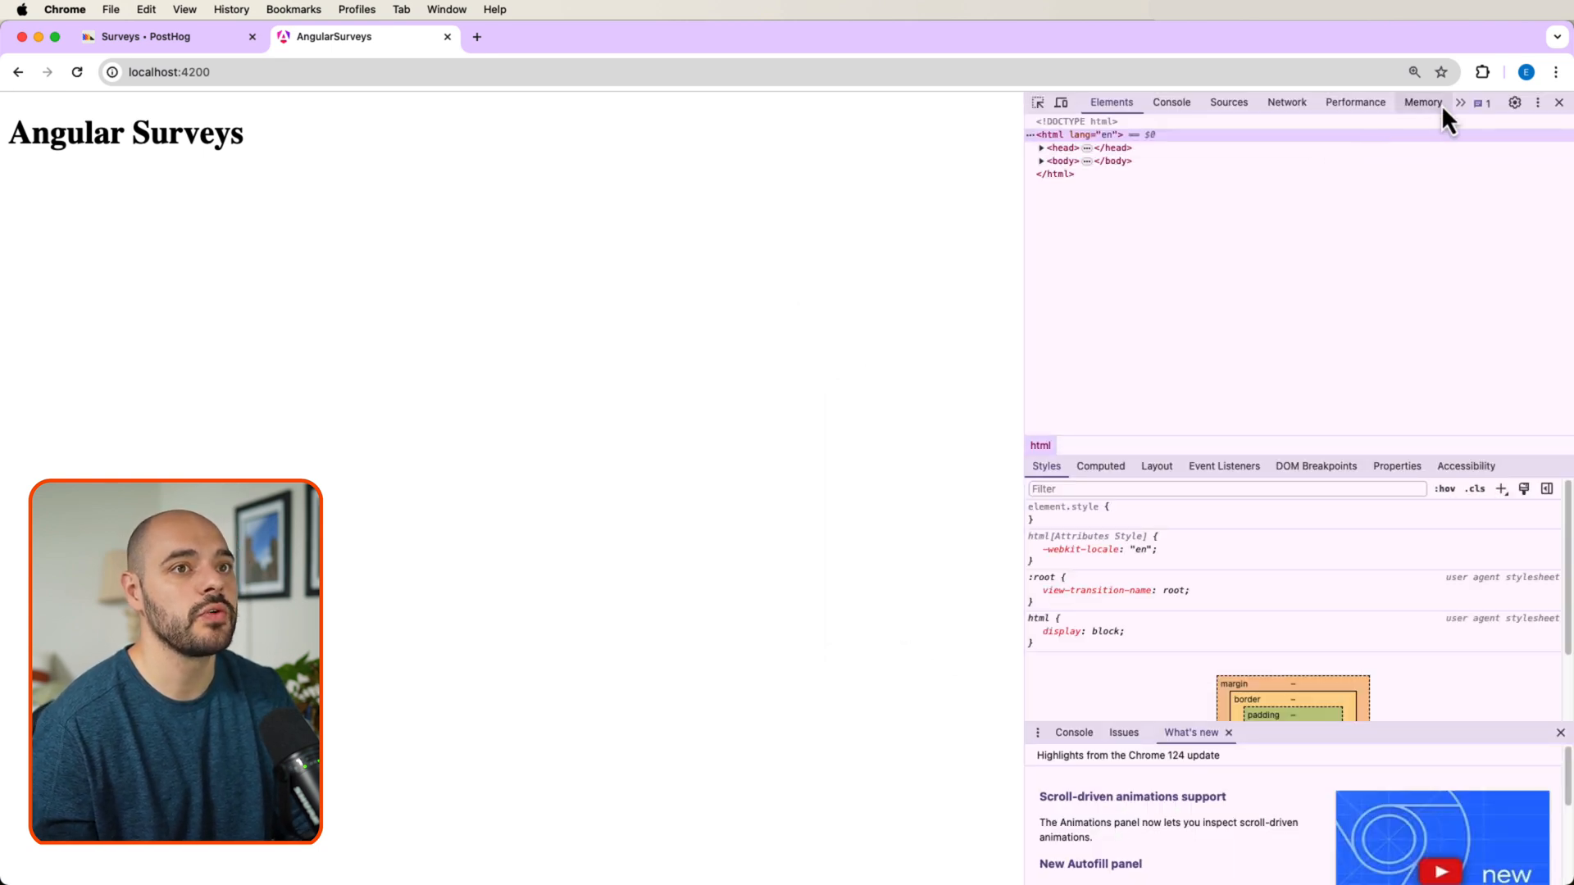
pyautogui.click(1460, 101)
pyautogui.click(1415, 113)
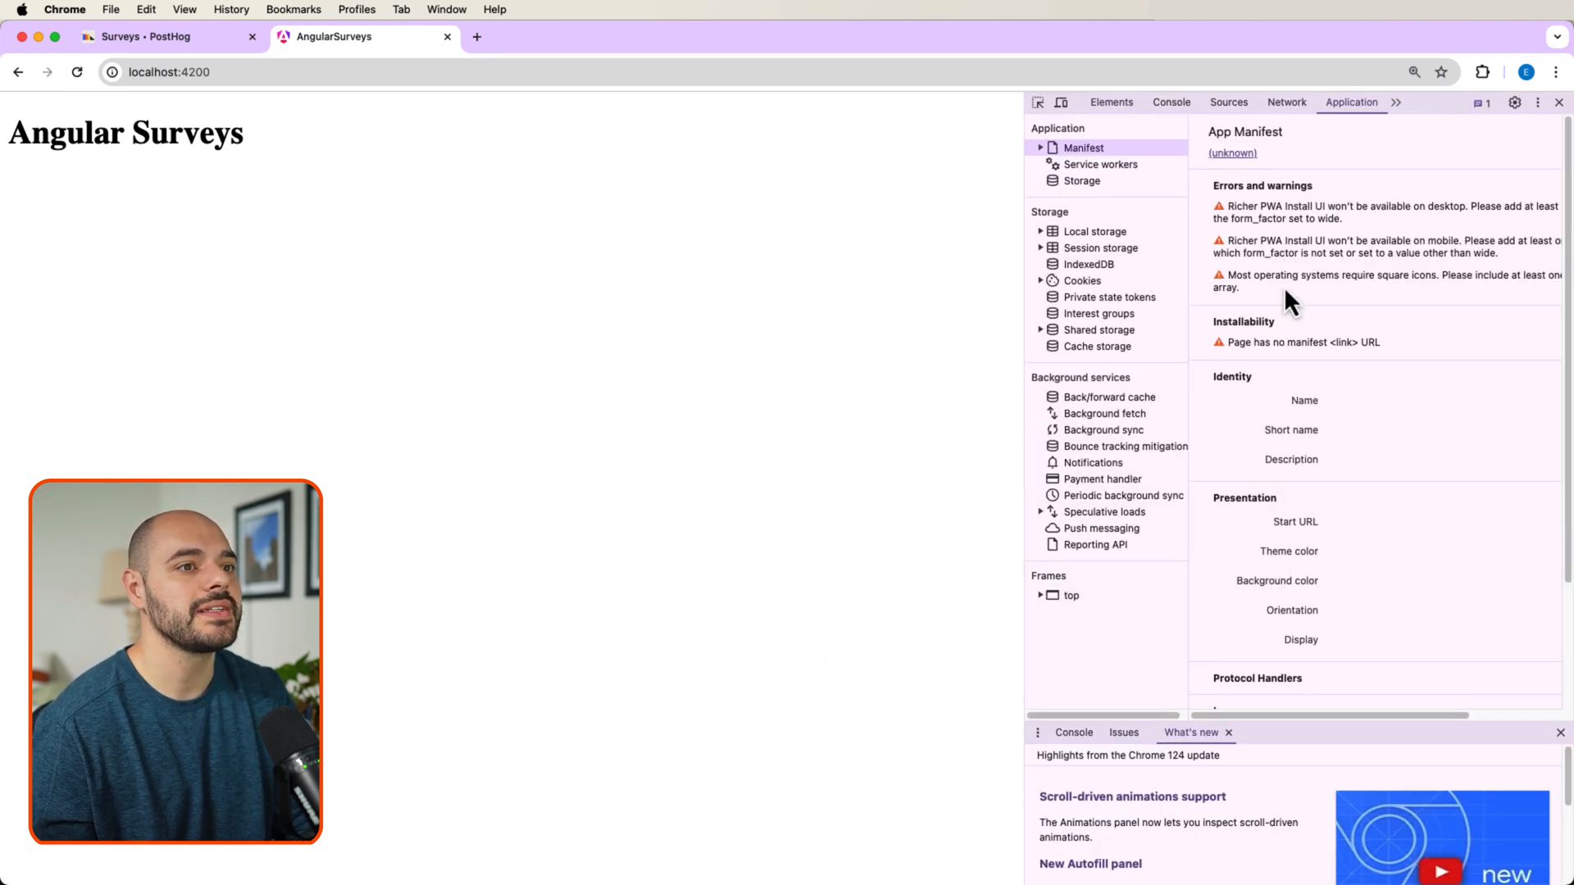
pyautogui.click(1094, 231)
pyautogui.click(1044, 232)
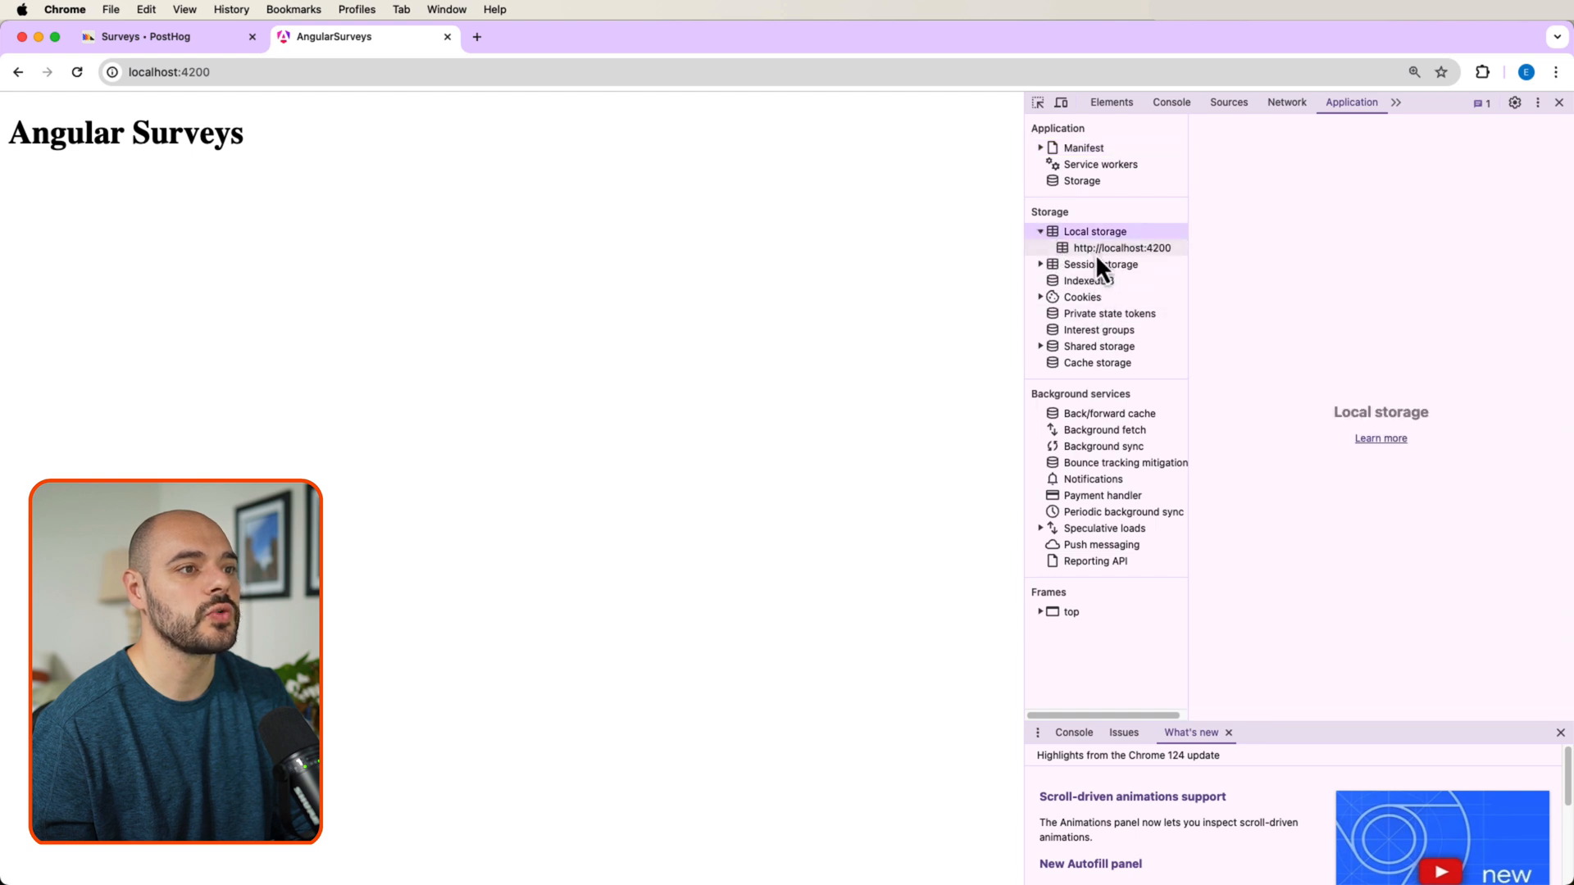
pyautogui.click(1096, 250)
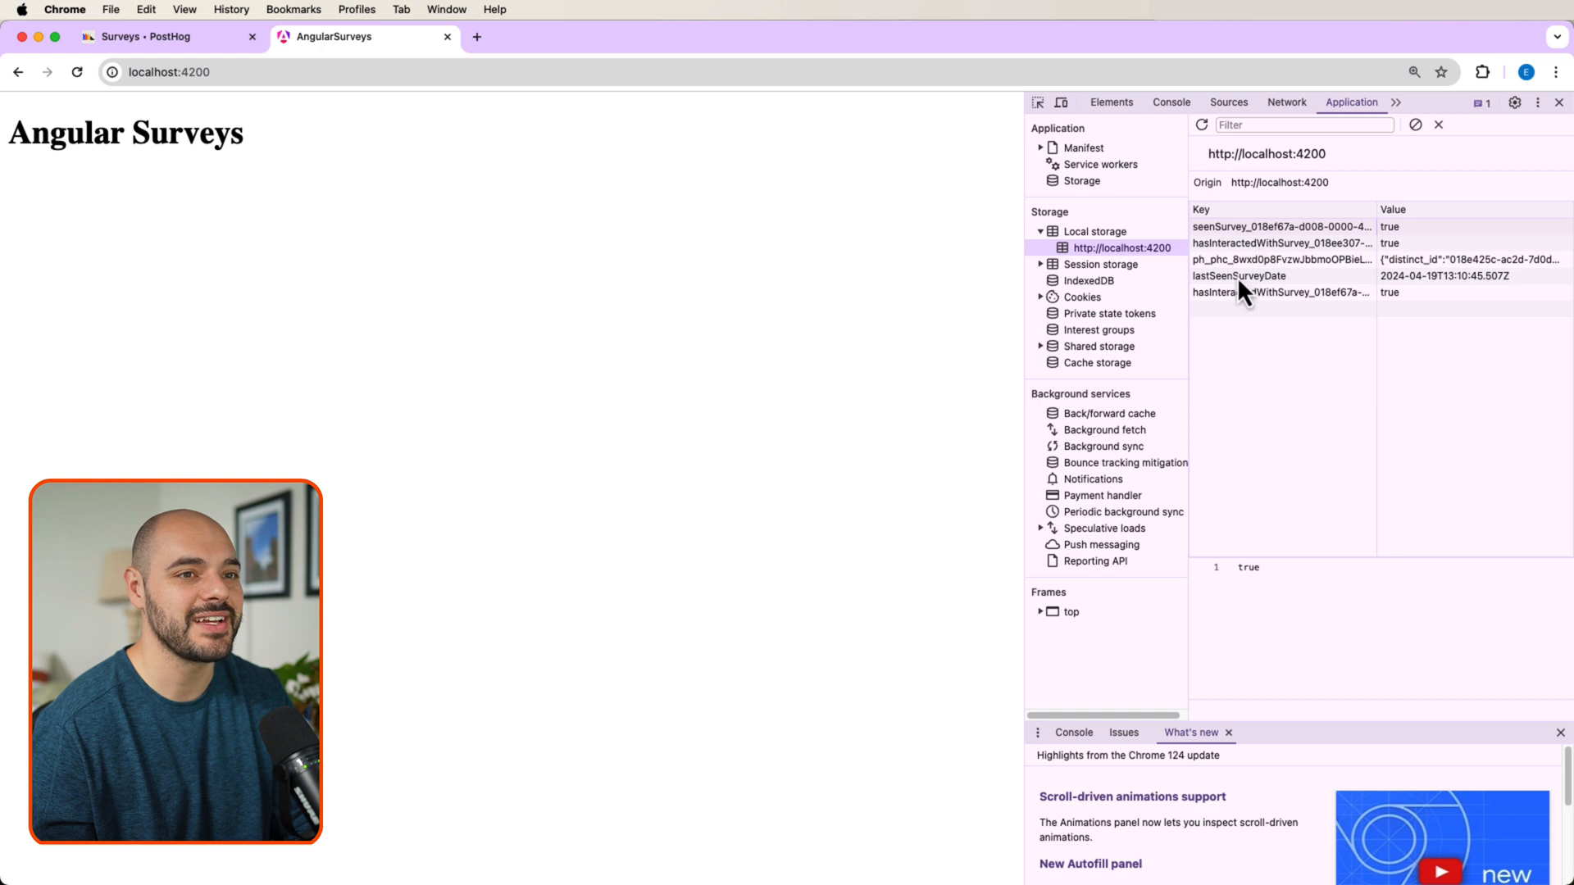
pyautogui.click(1260, 321)
pyautogui.moveTo(1243, 226); pyautogui.dragTo(1396, 228)
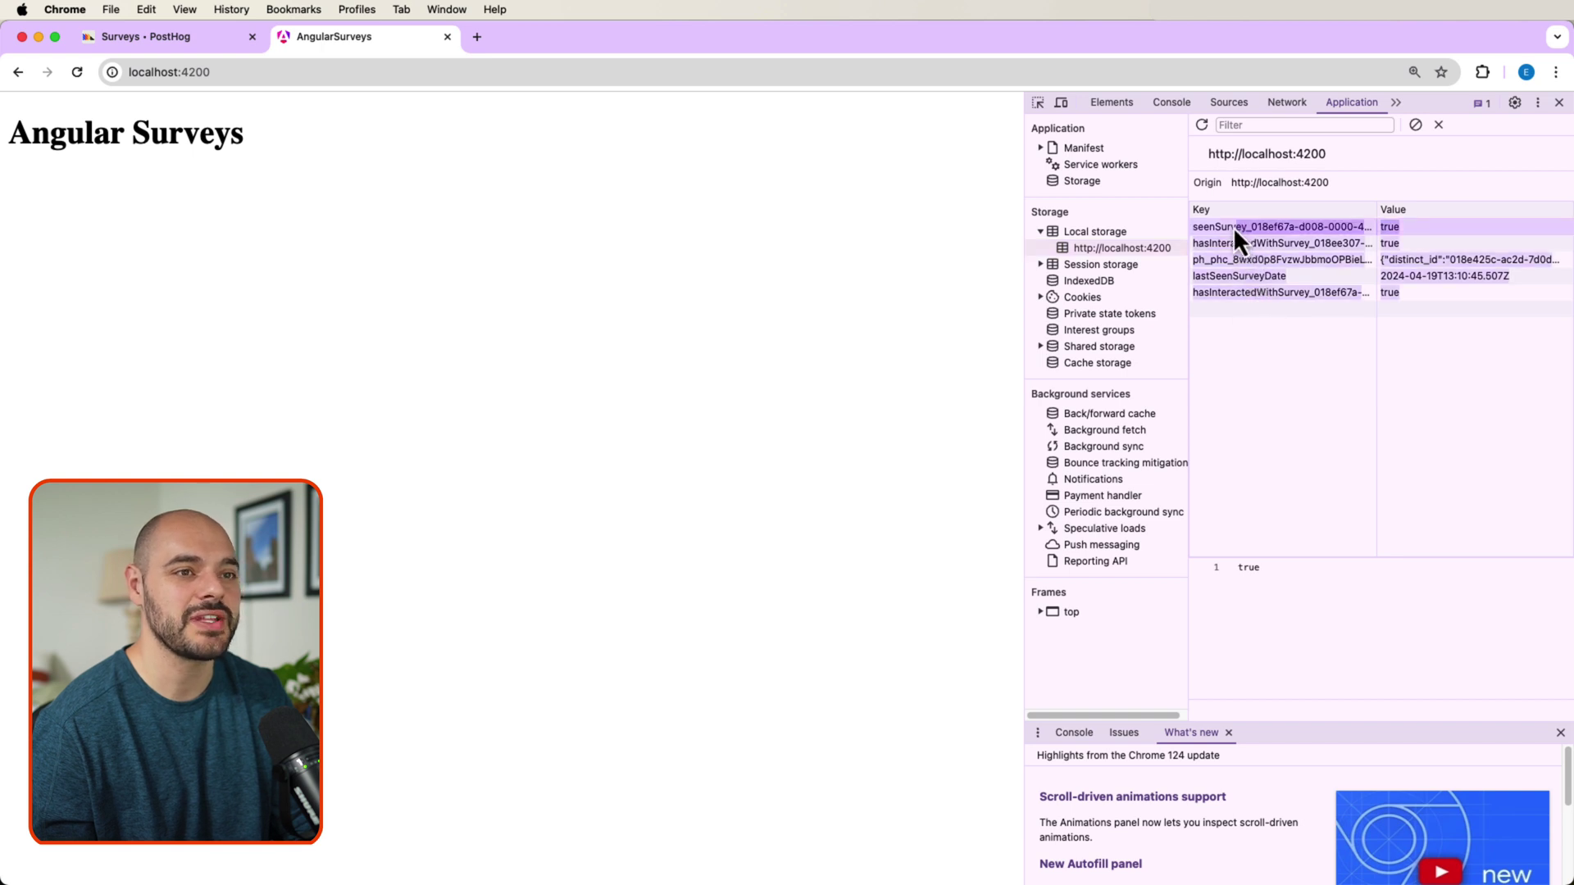
pyautogui.click(1267, 320)
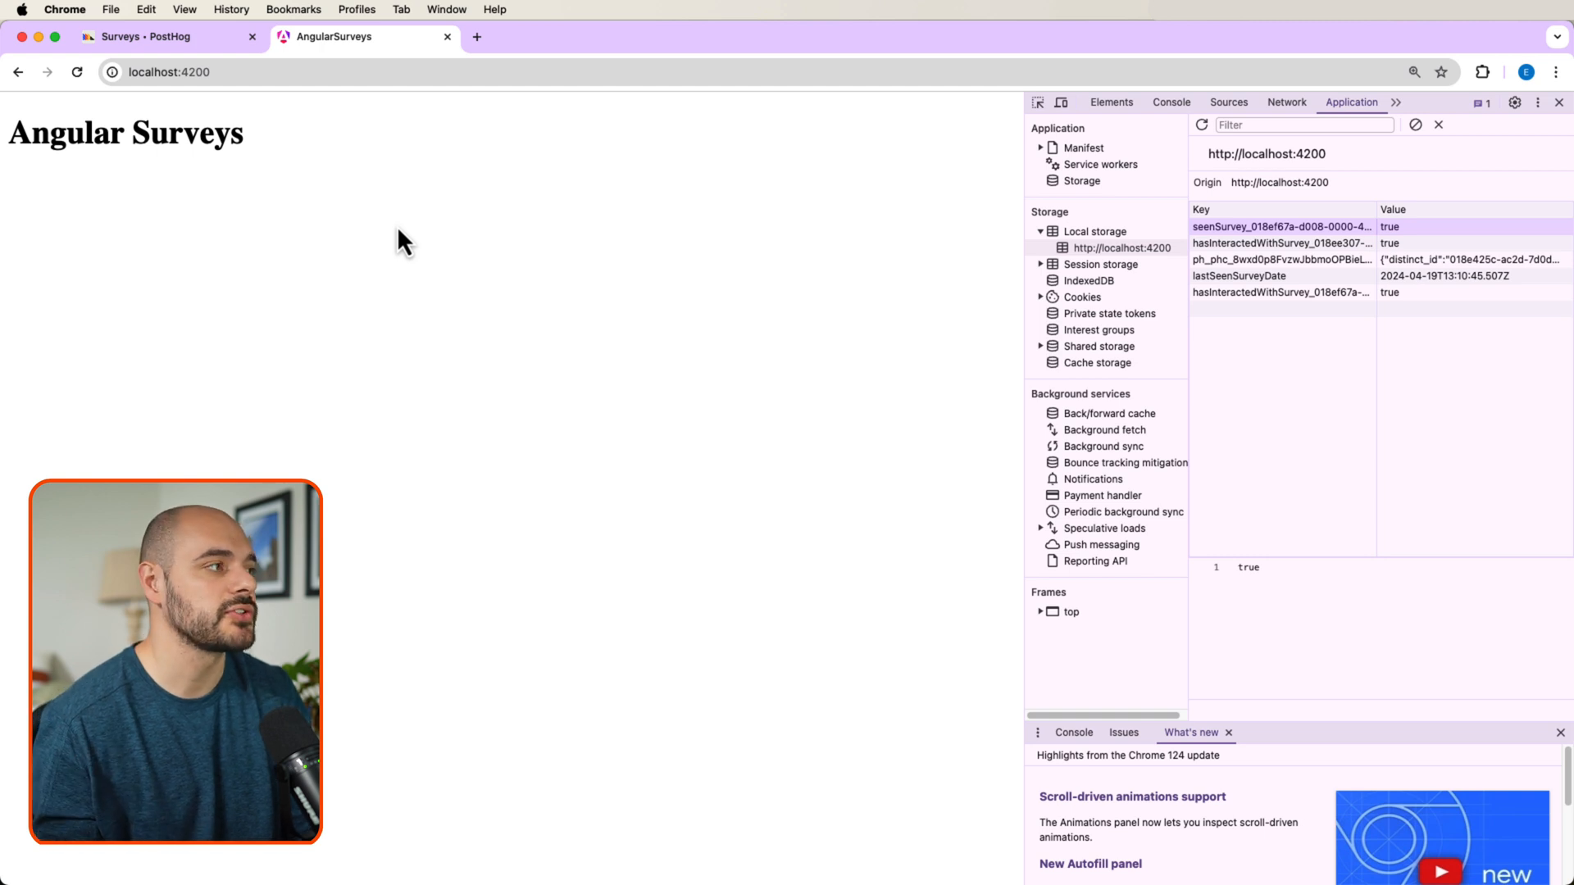
# - Refresh the PostHog Surveys list and view the Net promoter score (NPS) survey results
pyautogui.click(156, 35)
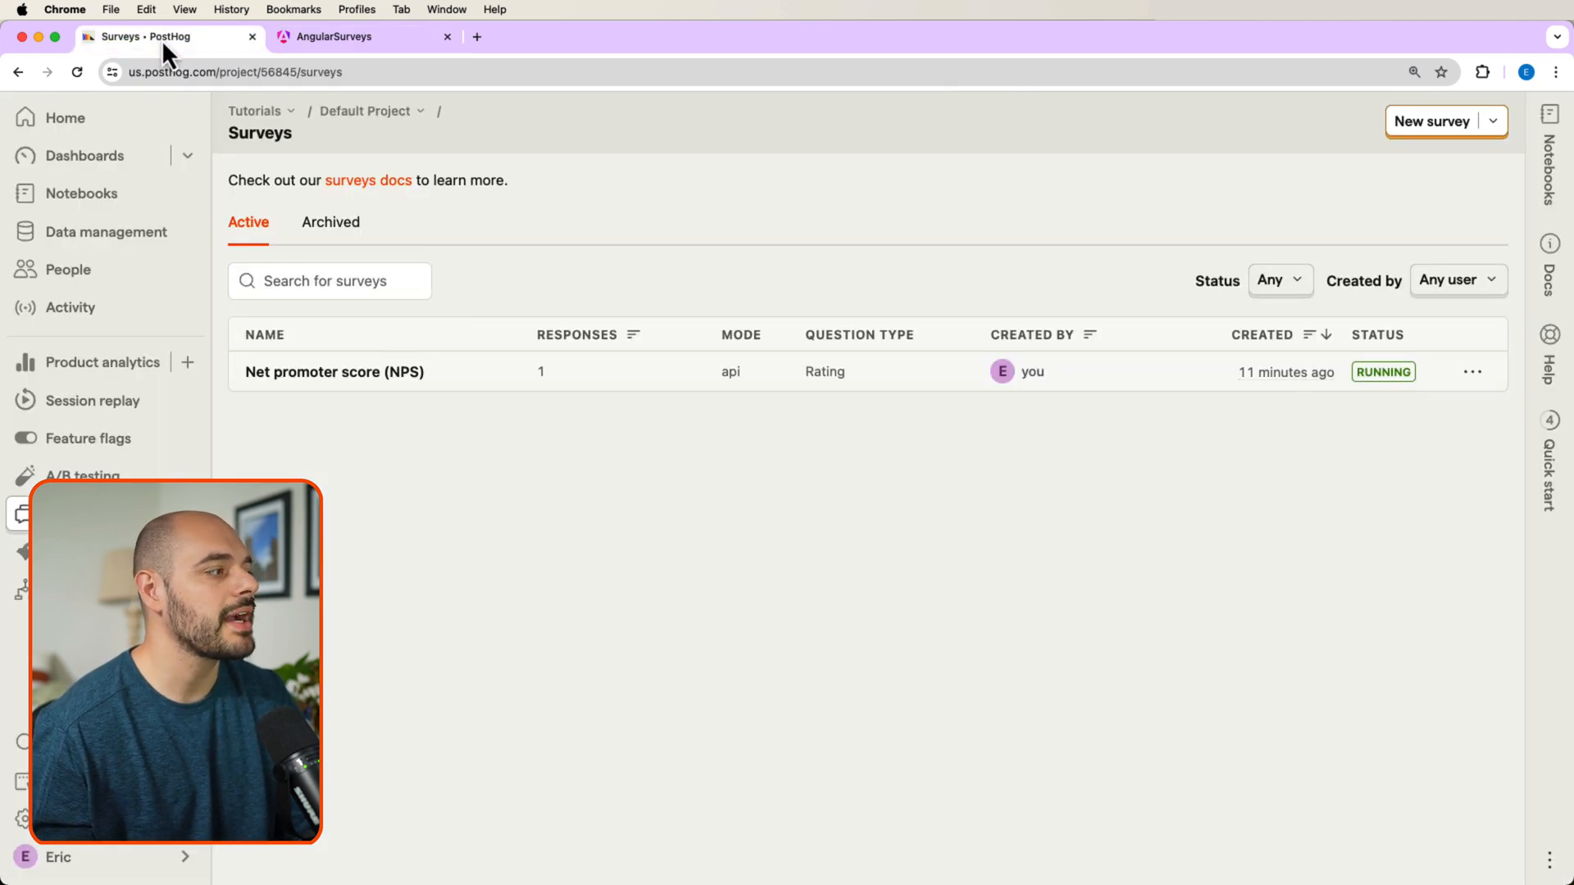
pyautogui.click(76, 71)
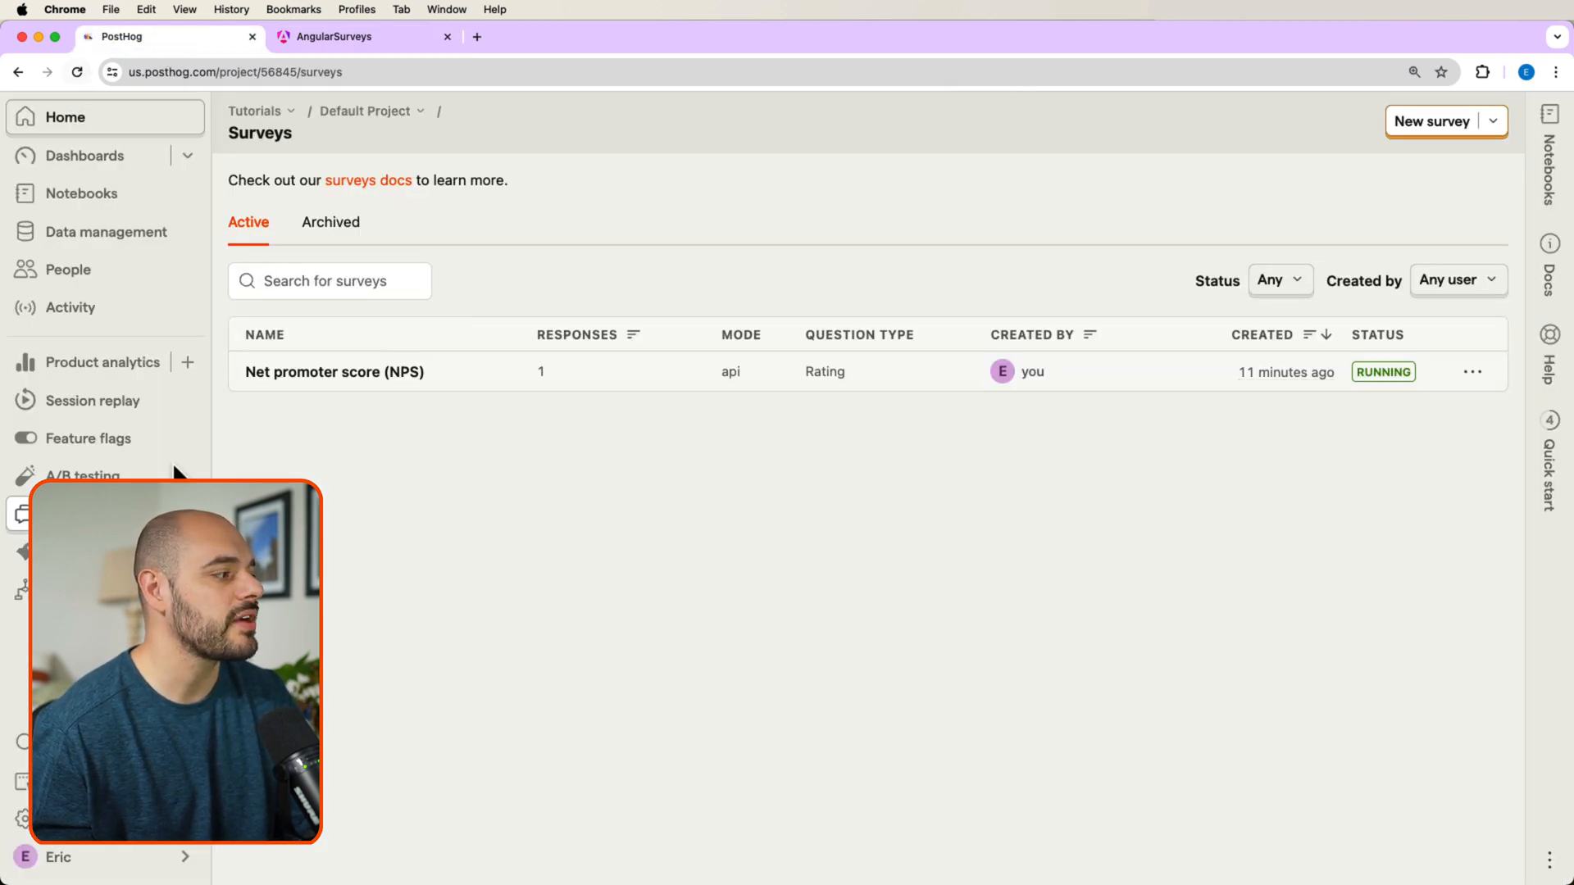
pyautogui.click(409, 376)
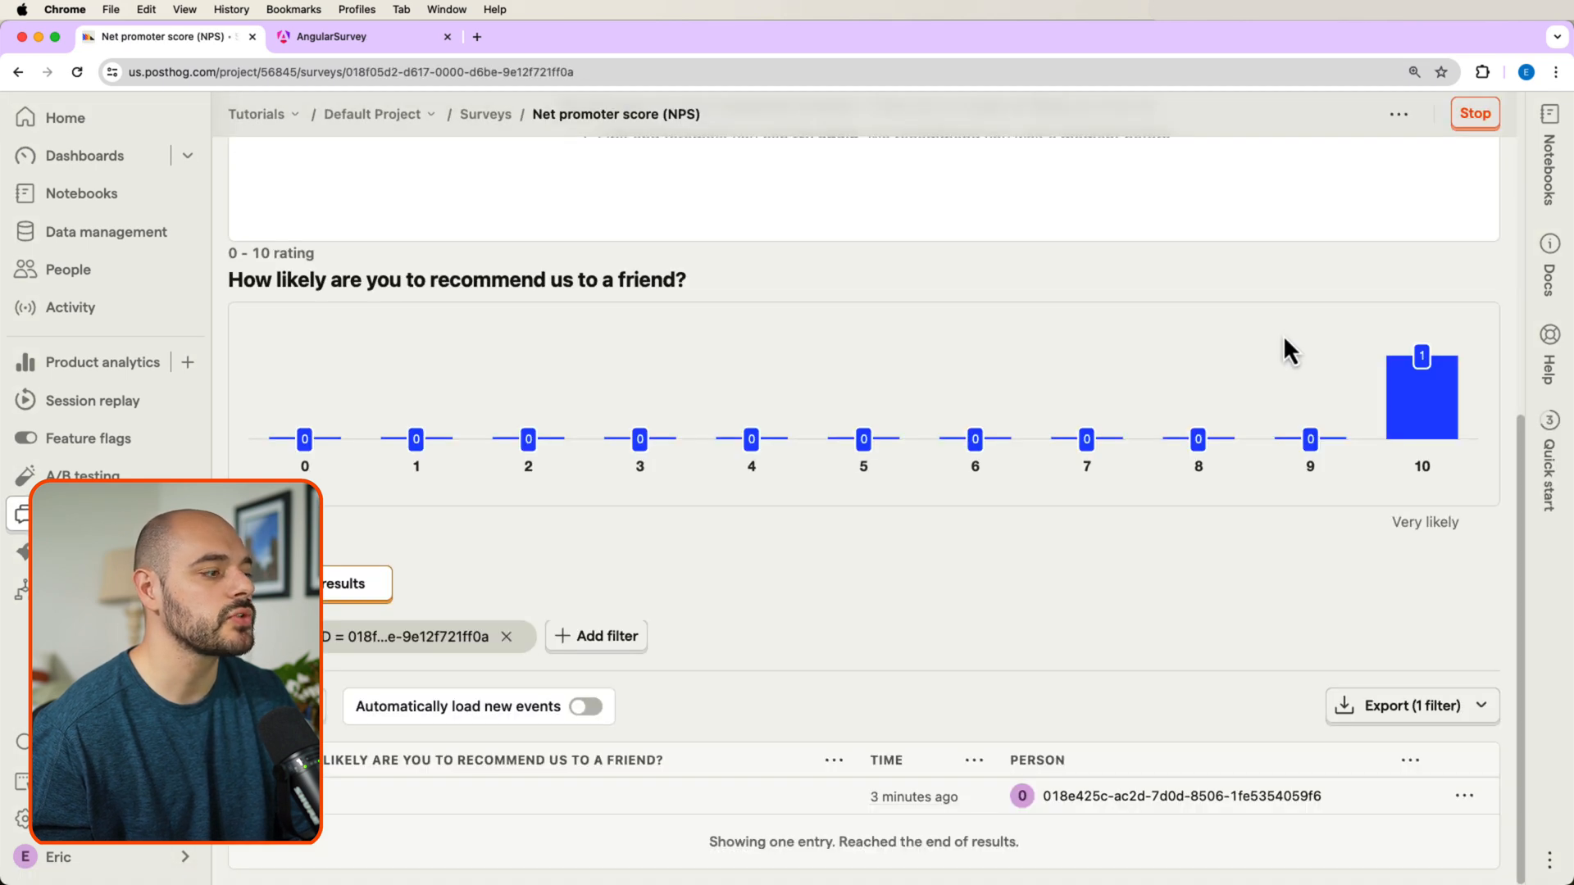